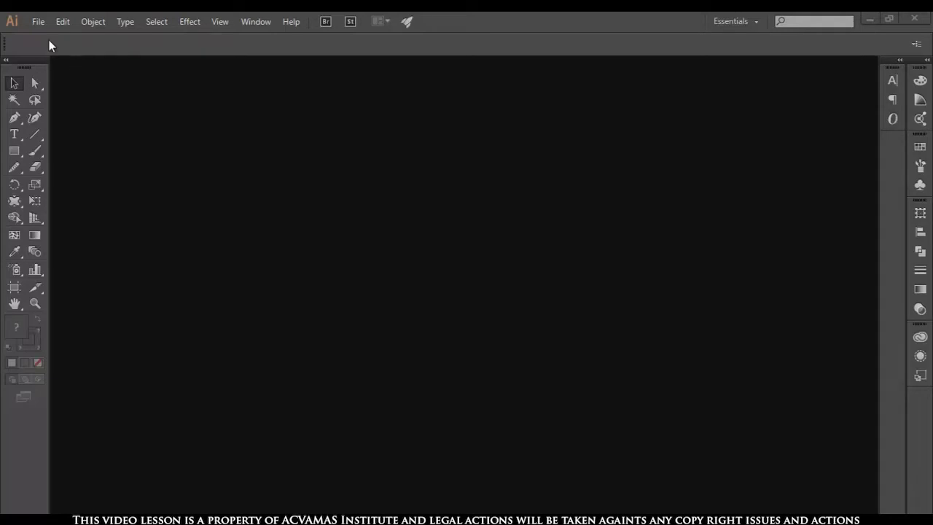
Create an A4 document with 6 artboards laid out in 3 columns (3×2 grid)
{"action": "left_click", "coordinate": [38, 22]}
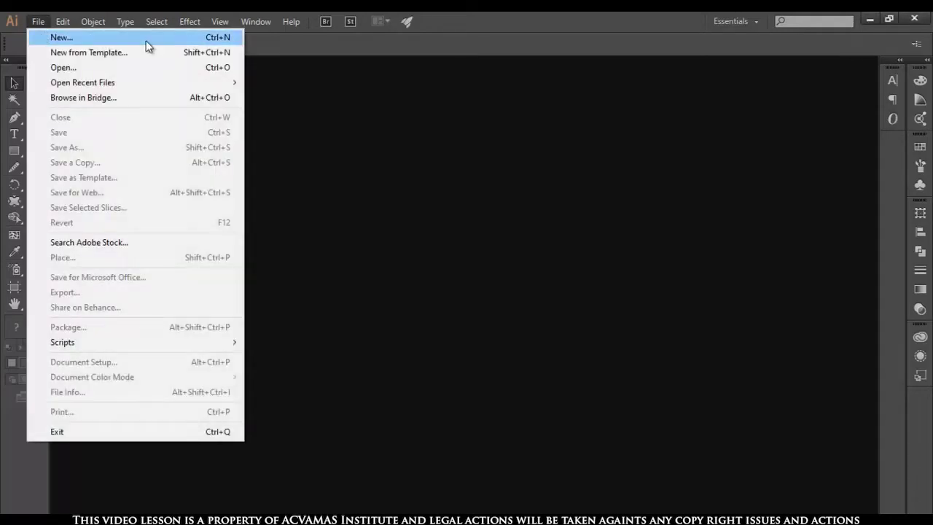
{"action": "left_click", "coordinate": [146, 42]}
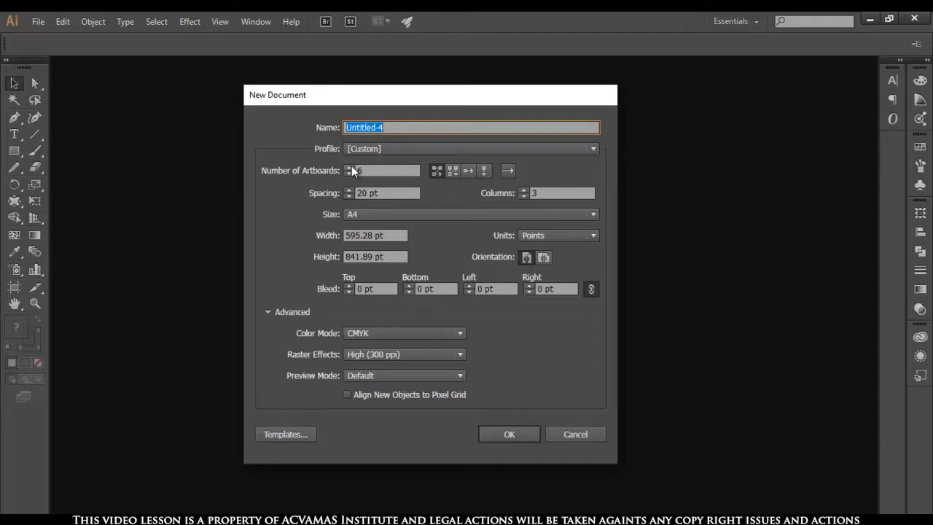
{"action": "left_click", "coordinate": [366, 169]}
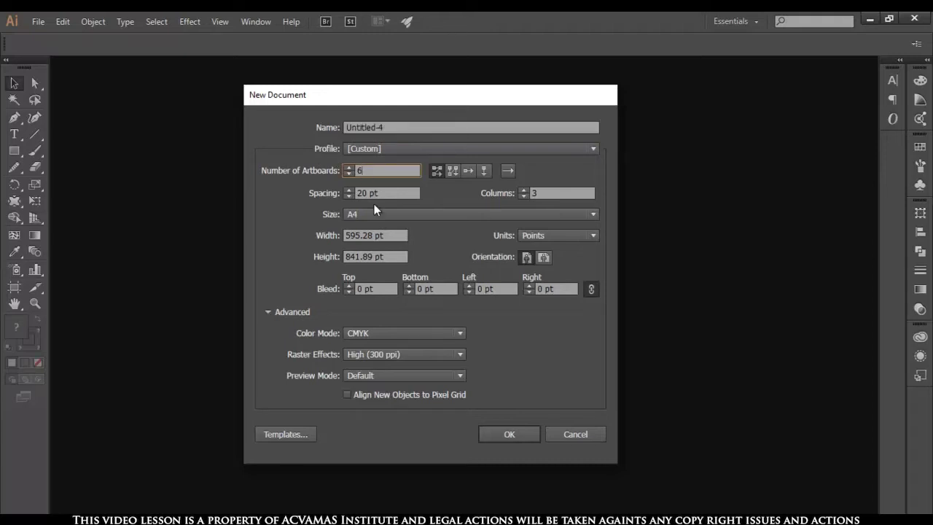
{"action": "left_click", "coordinate": [529, 435]}
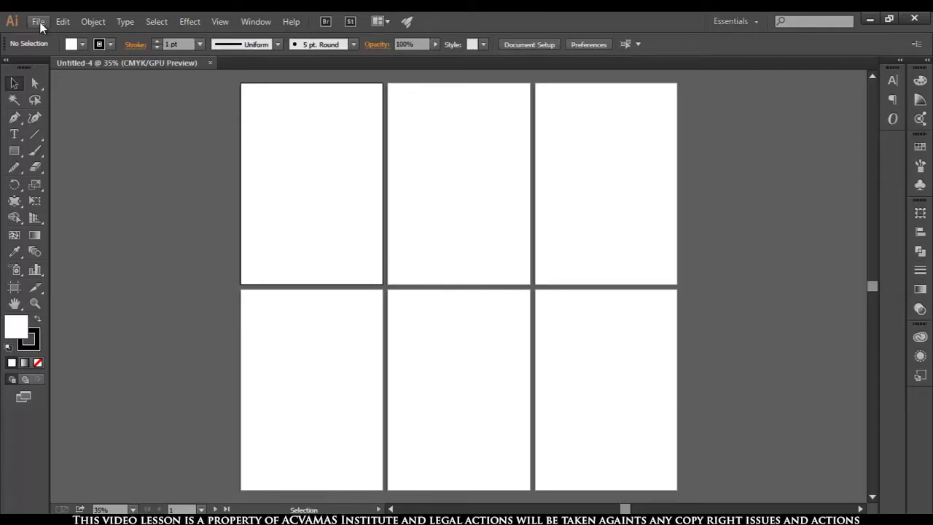
Load all six example images from the shapes ex folder for placing, with Link on
{"action": "left_click", "coordinate": [39, 22]}
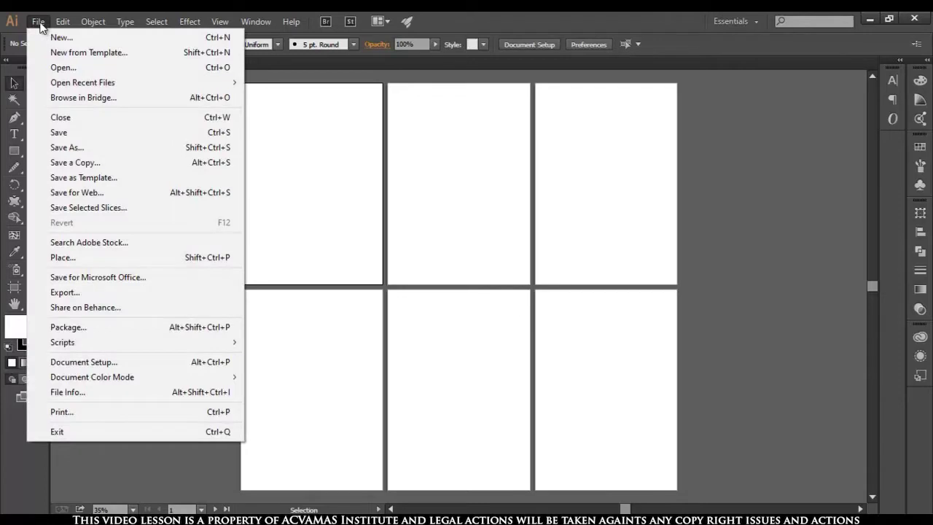
{"action": "left_click", "coordinate": [64, 259]}
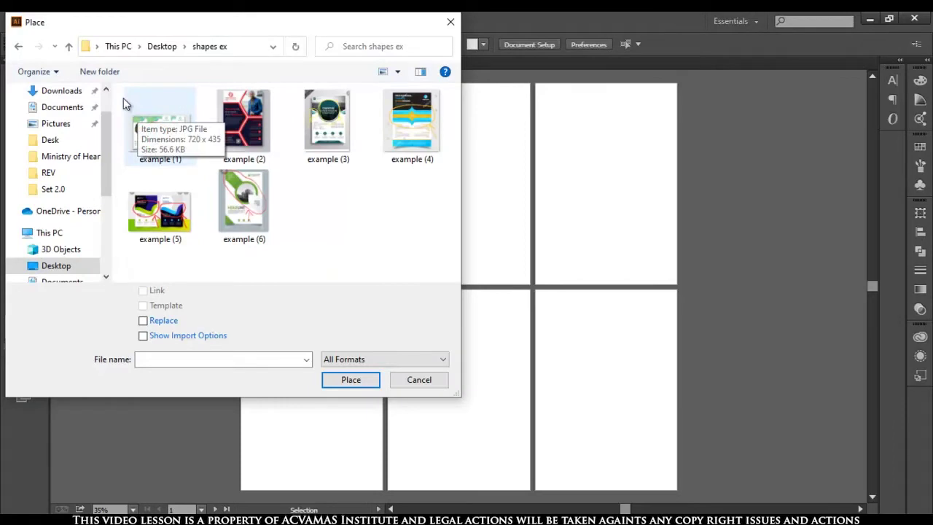
{"action": "left_click_drag", "start_coordinate": [118, 89], "coordinate": [424, 254]}
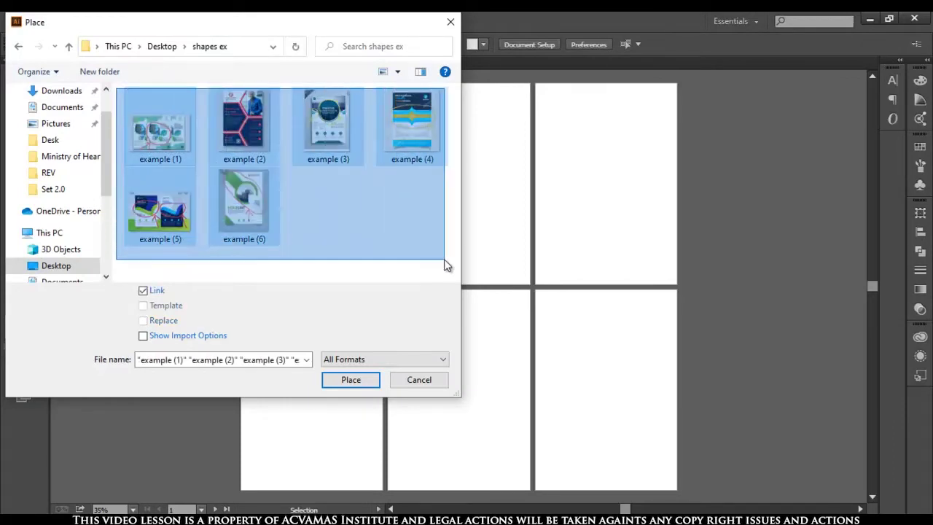
{"action": "left_click_drag", "start_coordinate": [425, 254], "coordinate": [443, 259]}
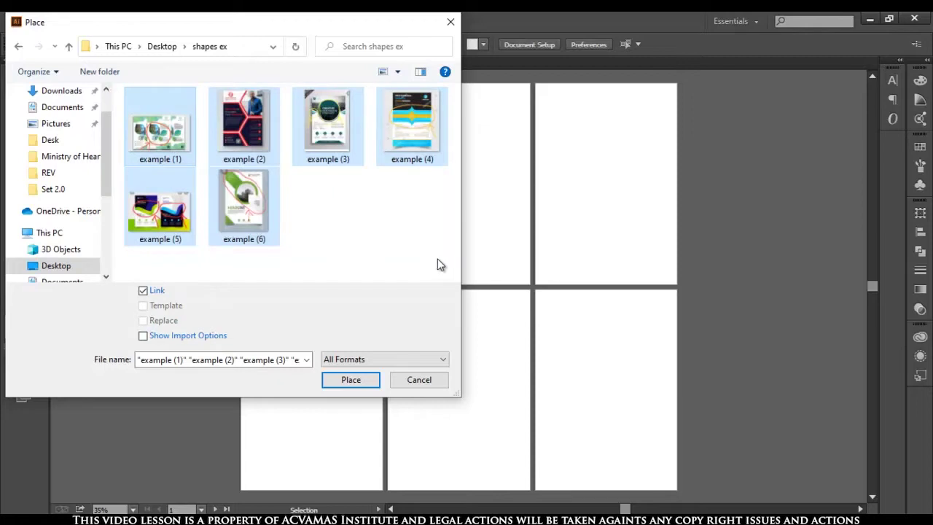
{"action": "left_click", "coordinate": [350, 379]}
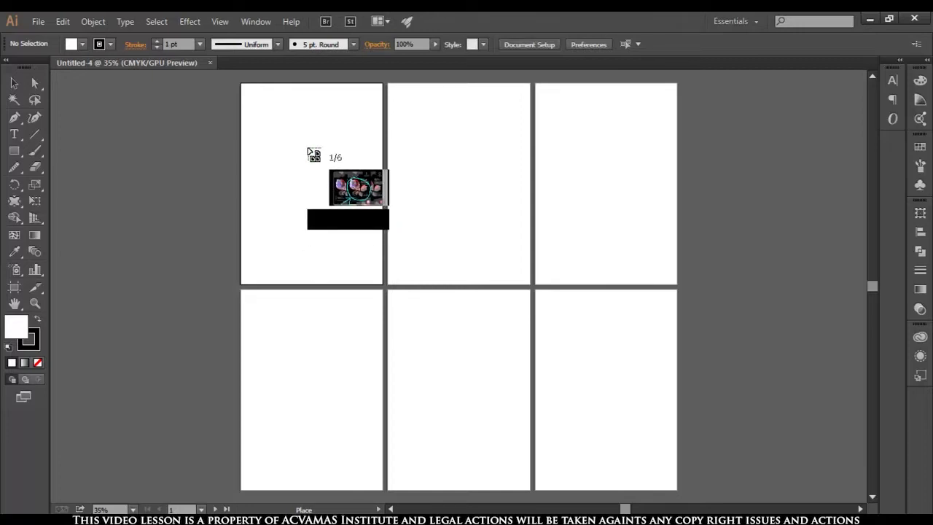
Place the first three flyer images on the top-row artboards, one per artboard
{"action": "key", "text": "ctrl+1"}
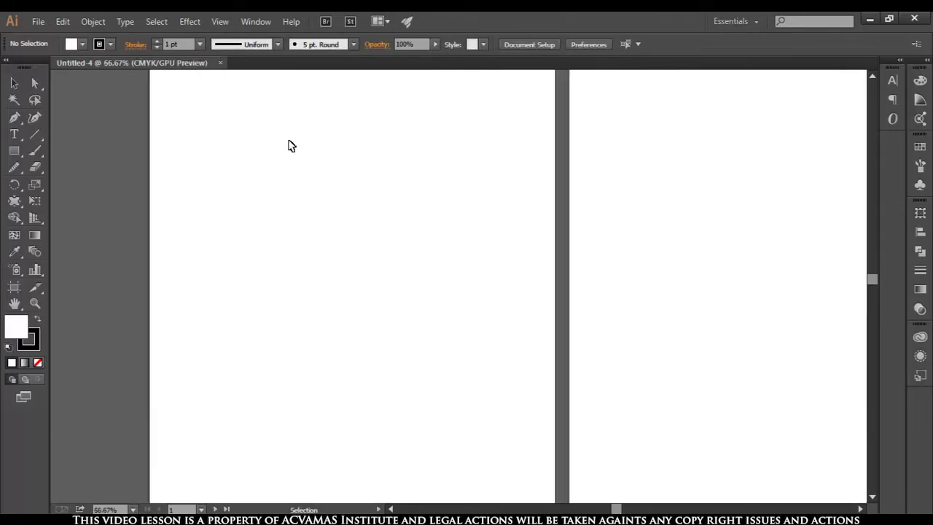
{"action": "mouse_move", "coordinate": [345, 154]}
{"action": "left_mouse_down"}
{"action": "mouse_move", "coordinate": [358, 314]}
{"action": "mouse_move", "coordinate": [354, 289]}
{"action": "left_mouse_up"}
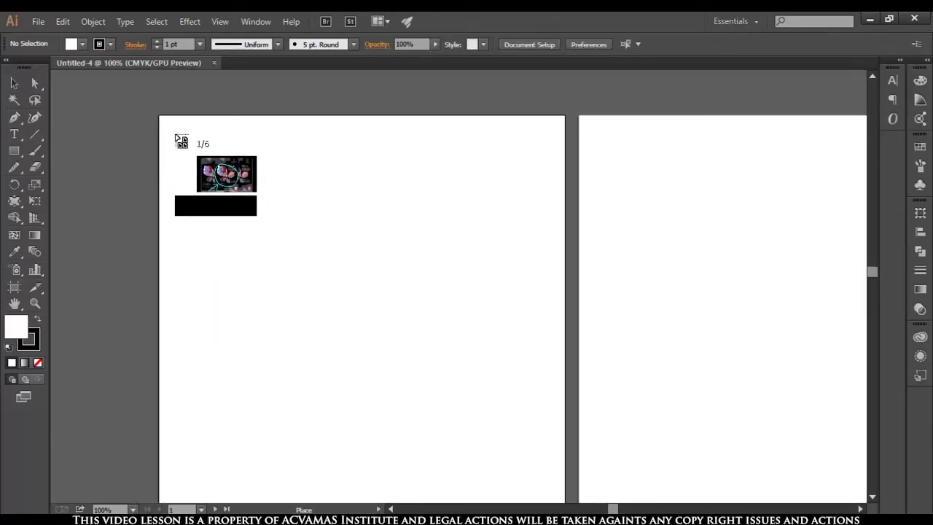
{"action": "left_click_drag", "start_coordinate": [175, 135], "coordinate": [356, 346]}
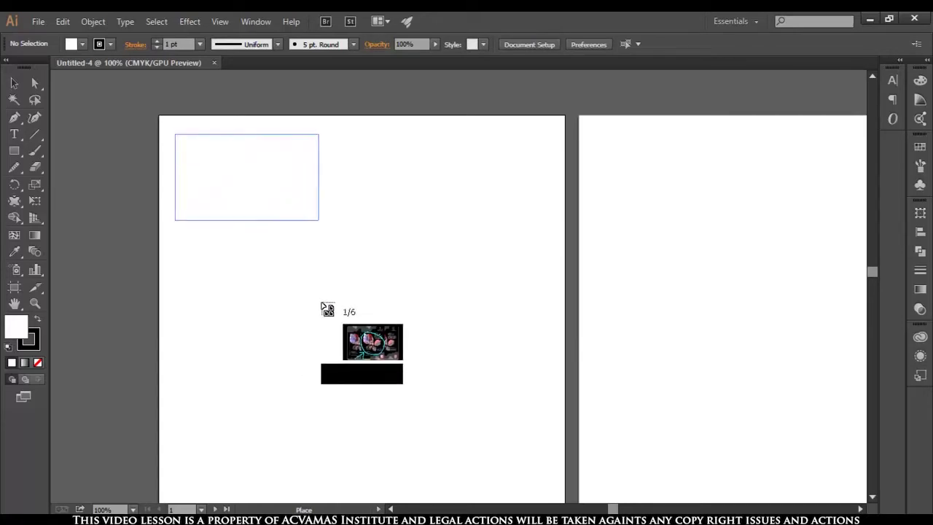
{"action": "left_click_drag", "start_coordinate": [356, 346], "coordinate": [358, 347]}
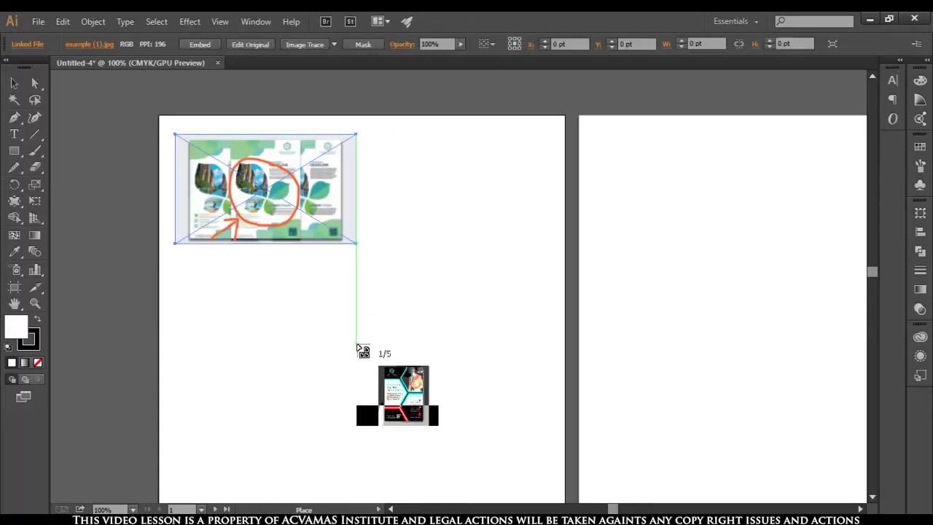
{"action": "left_click_drag", "start_coordinate": [631, 274], "coordinate": [479, 238]}
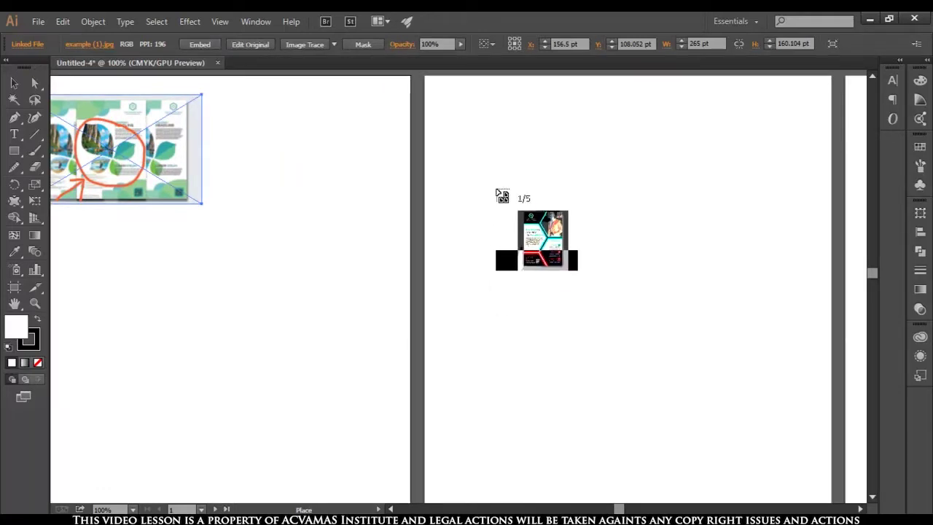
{"action": "key", "text": "Escape"}
{"action": "scroll", "coordinate": [485, 220], "scroll_direction": "down", "scroll_amount": 2}
{"action": "scroll", "coordinate": [485, 221], "scroll_direction": "up", "scroll_amount": 1}
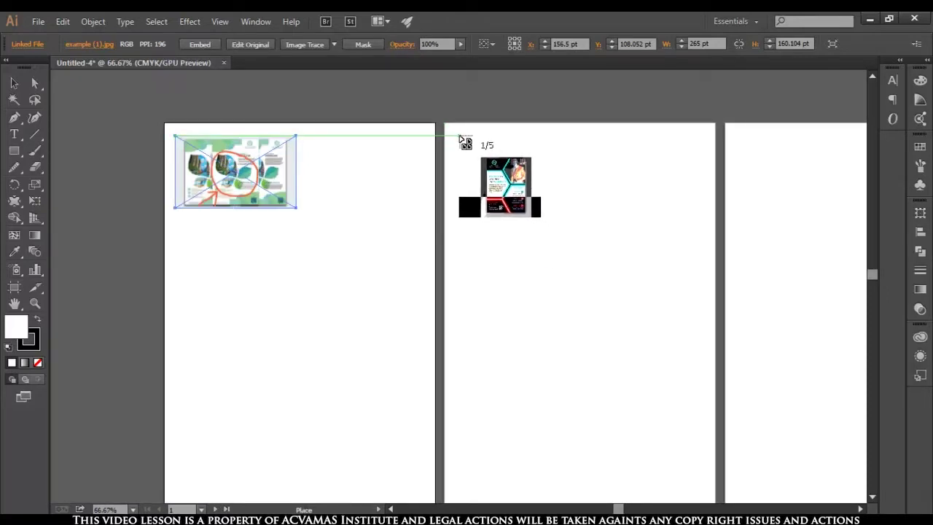
{"action": "left_click_drag", "start_coordinate": [459, 137], "coordinate": [589, 295]}
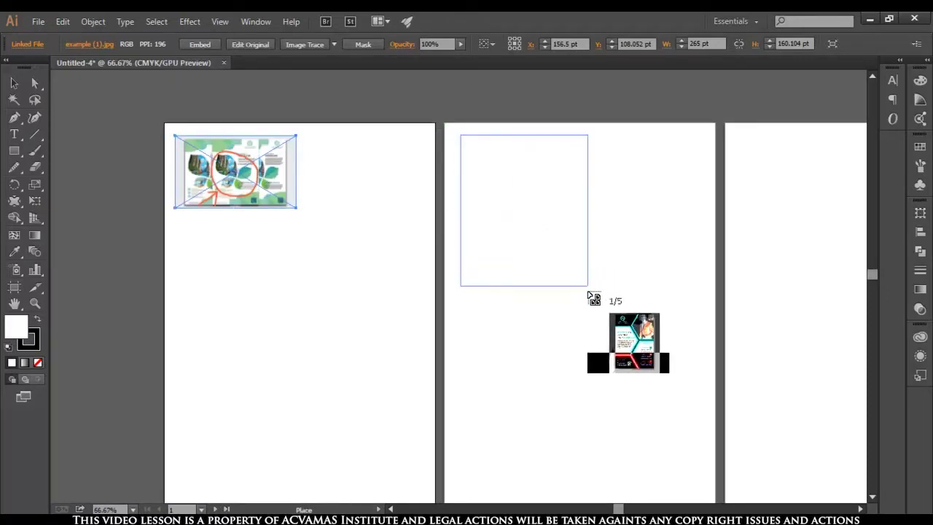
{"action": "left_click_drag", "start_coordinate": [651, 321], "coordinate": [349, 311]}
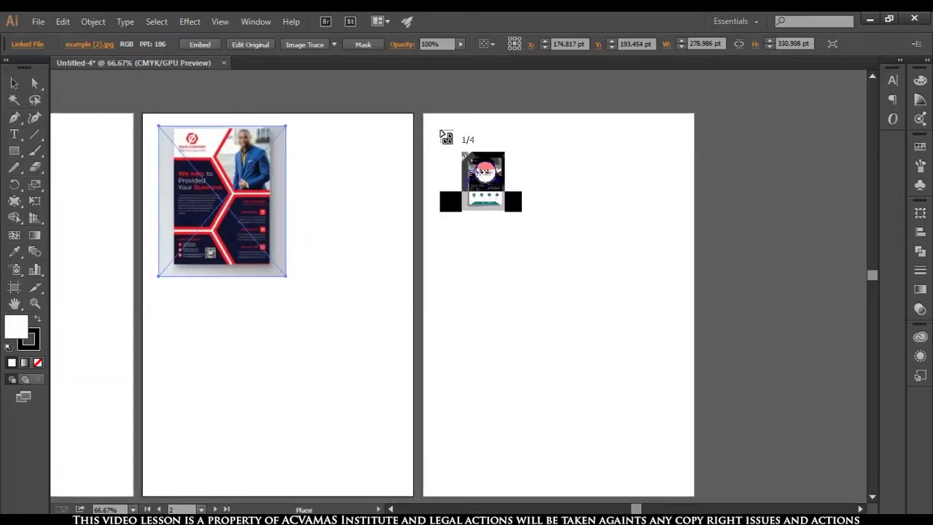
{"action": "left_click_drag", "start_coordinate": [440, 132], "coordinate": [635, 429]}
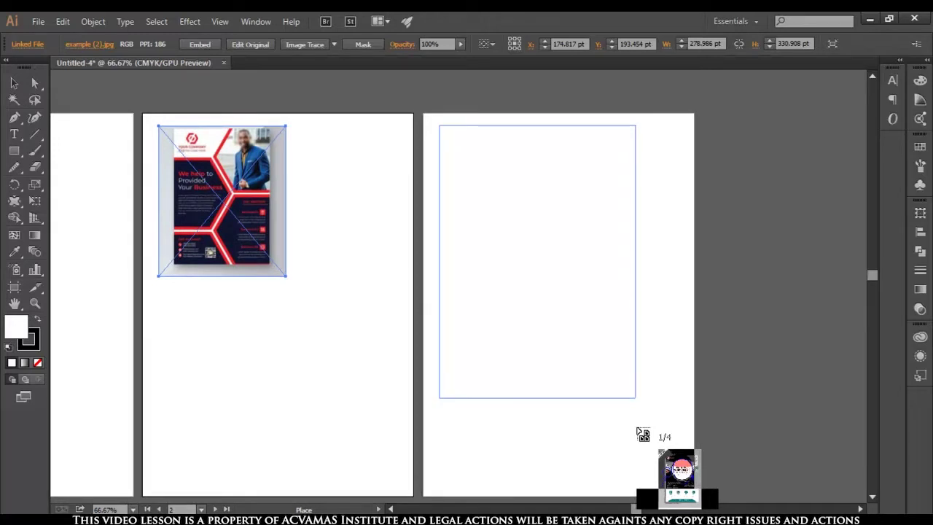
{"action": "left_click_drag", "start_coordinate": [637, 431], "coordinate": [584, 314]}
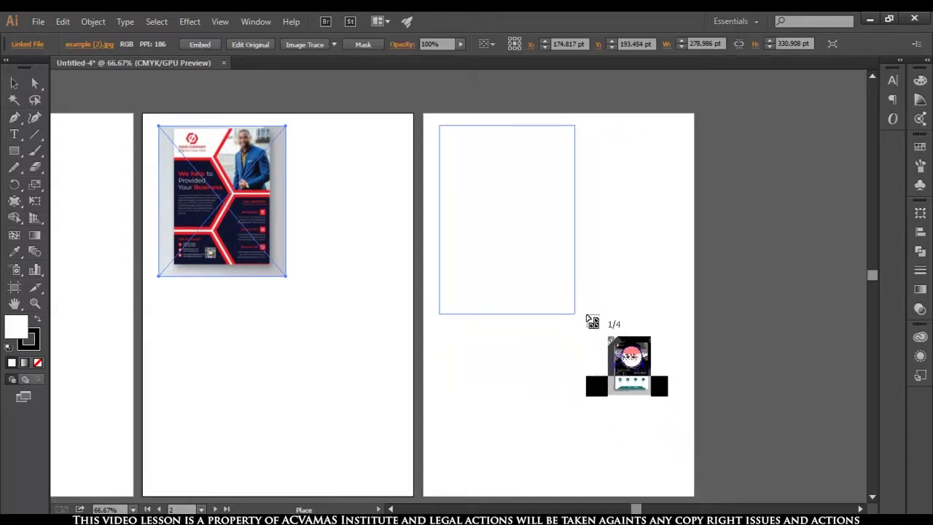
{"action": "left_click_drag", "start_coordinate": [583, 313], "coordinate": [576, 277]}
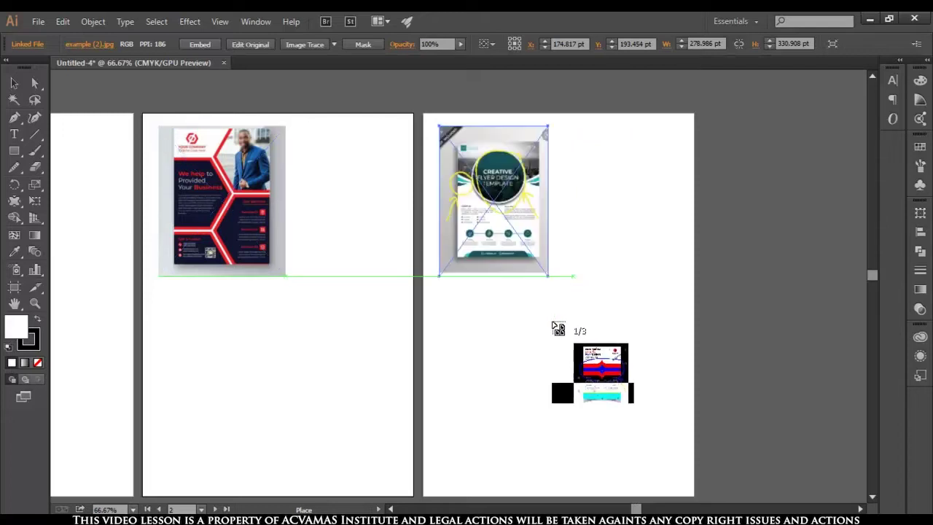
Place the remaining three flyers on the lower-row artboards and deselect them
{"action": "left_click_drag", "start_coordinate": [272, 354], "coordinate": [520, 260]}
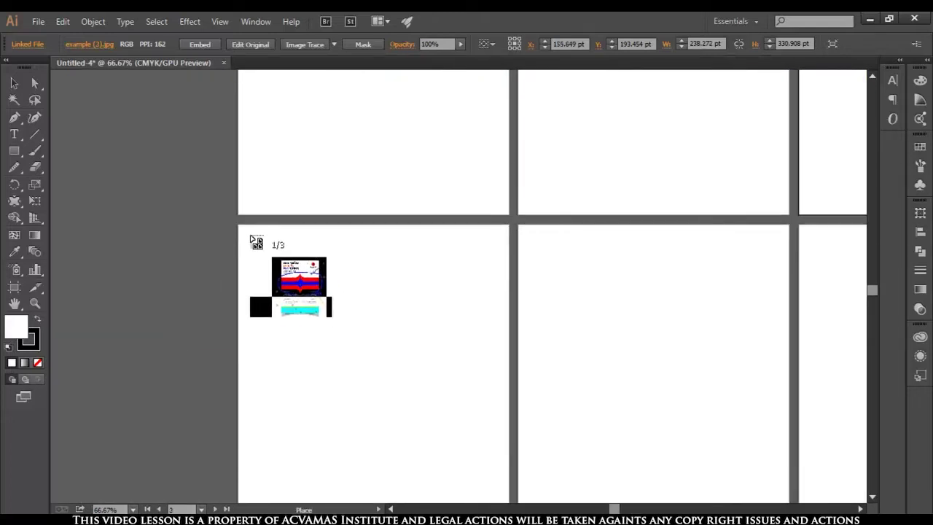
{"action": "left_click_drag", "start_coordinate": [251, 239], "coordinate": [391, 430]}
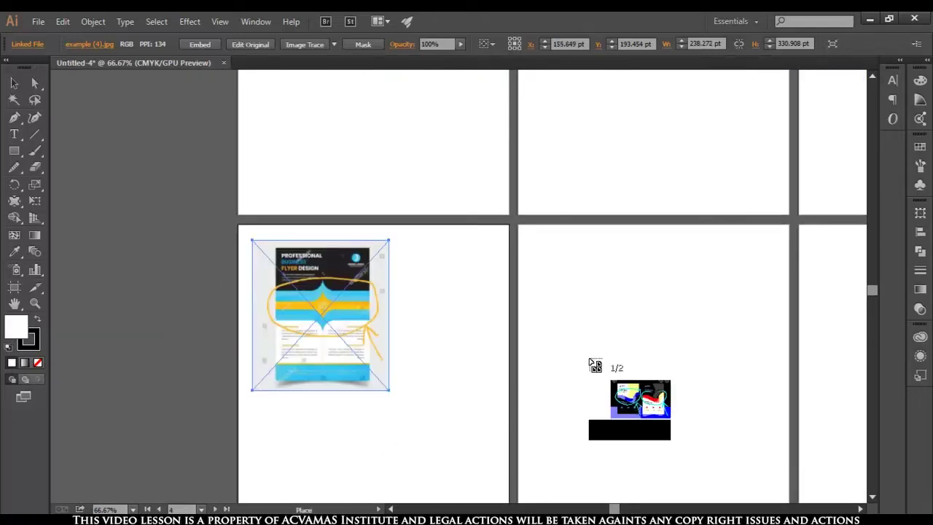
{"action": "left_click_drag", "start_coordinate": [601, 351], "coordinate": [456, 284]}
{"action": "left_click_drag", "start_coordinate": [392, 174], "coordinate": [565, 437]}
{"action": "mouse_move", "coordinate": [696, 344]}
{"action": "left_mouse_down"}
{"action": "mouse_move", "coordinate": [493, 302]}
{"action": "mouse_move", "coordinate": [428, 307]}
{"action": "left_mouse_up"}
{"action": "mouse_move", "coordinate": [397, 132]}
{"action": "left_mouse_down"}
{"action": "mouse_move", "coordinate": [539, 335]}
{"action": "mouse_move", "coordinate": [529, 298]}
{"action": "left_mouse_up"}
{"action": "mouse_move", "coordinate": [327, 328]}
{"action": "left_mouse_down"}
{"action": "mouse_move", "coordinate": [531, 323]}
{"action": "mouse_move", "coordinate": [583, 385]}
{"action": "left_mouse_up"}
{"action": "left_click", "coordinate": [518, 400]}
{"action": "scroll", "coordinate": [405, 401], "scroll_direction": "down", "scroll_amount": 1}
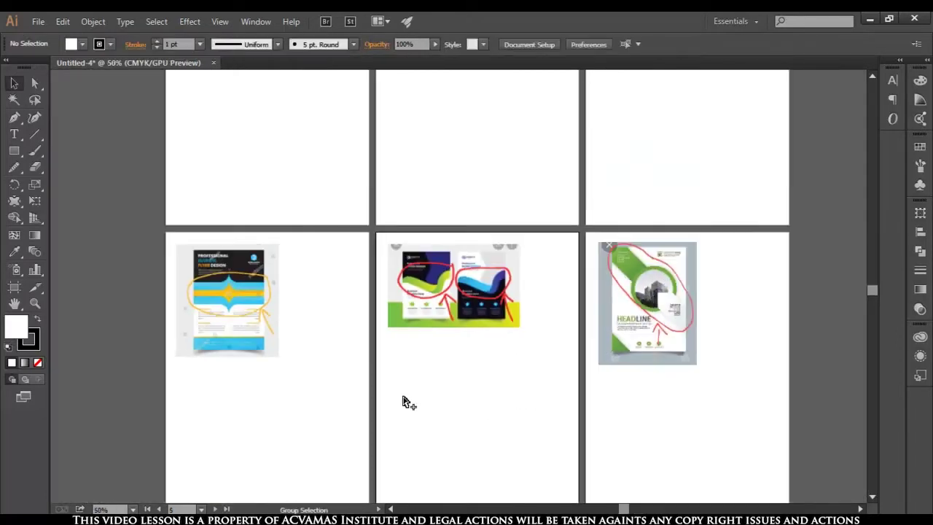
Enlarge the first flyer image on the top-left artboard
{"action": "scroll", "coordinate": [404, 401], "scroll_direction": "down", "scroll_amount": 1}
{"action": "scroll", "coordinate": [301, 167], "scroll_direction": "up", "scroll_amount": 2}
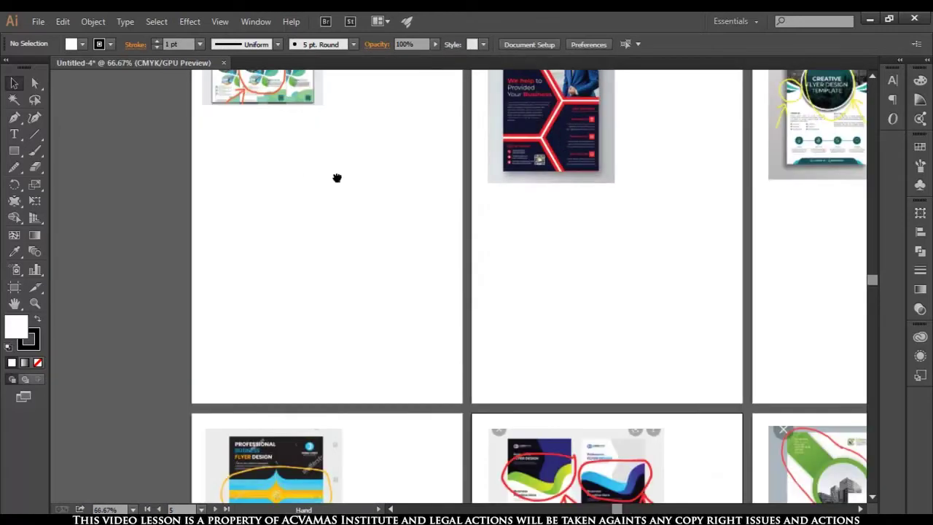
{"action": "left_click_drag", "start_coordinate": [337, 178], "coordinate": [337, 298]}
{"action": "left_click", "coordinate": [313, 248]}
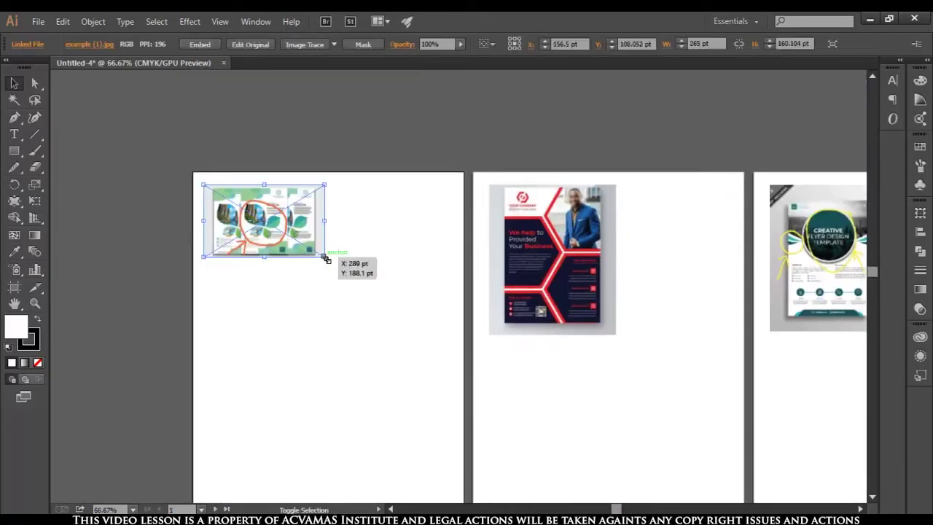
{"action": "left_click_drag", "start_coordinate": [326, 259], "coordinate": [374, 302]}
{"action": "left_click", "coordinate": [367, 354]}
{"action": "scroll", "coordinate": [222, 288], "scroll_direction": "up", "scroll_amount": 1}
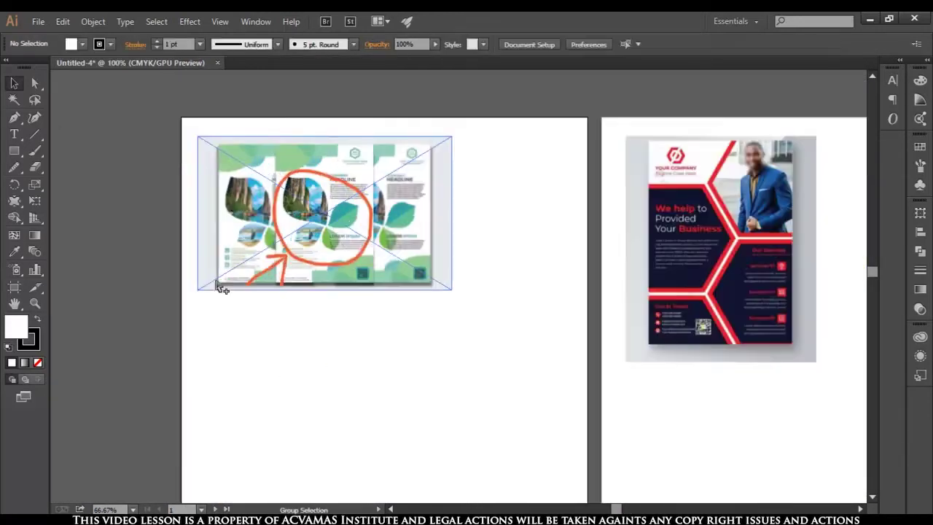
{"action": "scroll", "coordinate": [222, 289], "scroll_direction": "up", "scroll_amount": 1}
{"action": "scroll", "coordinate": [343, 241], "scroll_direction": "down", "scroll_amount": 4}
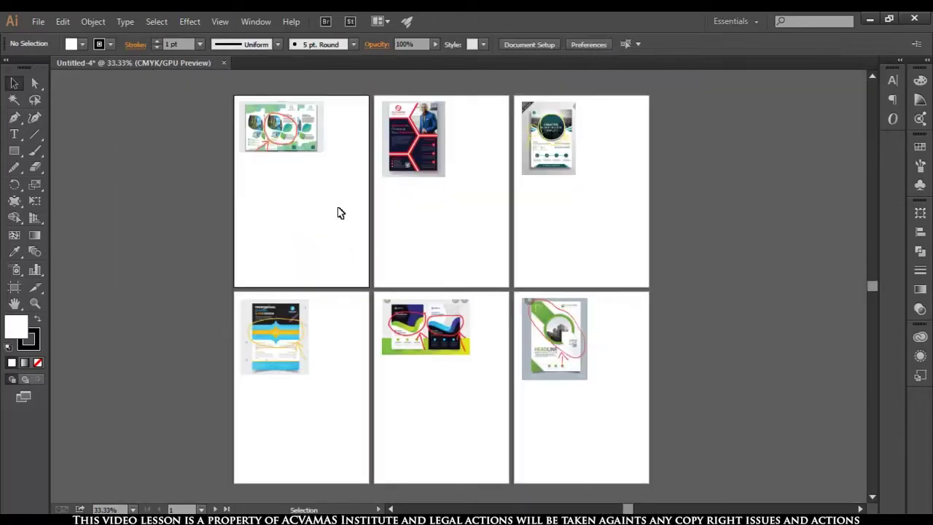
{"action": "scroll", "coordinate": [262, 167], "scroll_direction": "up", "scroll_amount": 2}
{"action": "scroll", "coordinate": [299, 182], "scroll_direction": "up", "scroll_amount": 2}
{"action": "scroll", "coordinate": [357, 335], "scroll_direction": "up", "scroll_amount": 4}
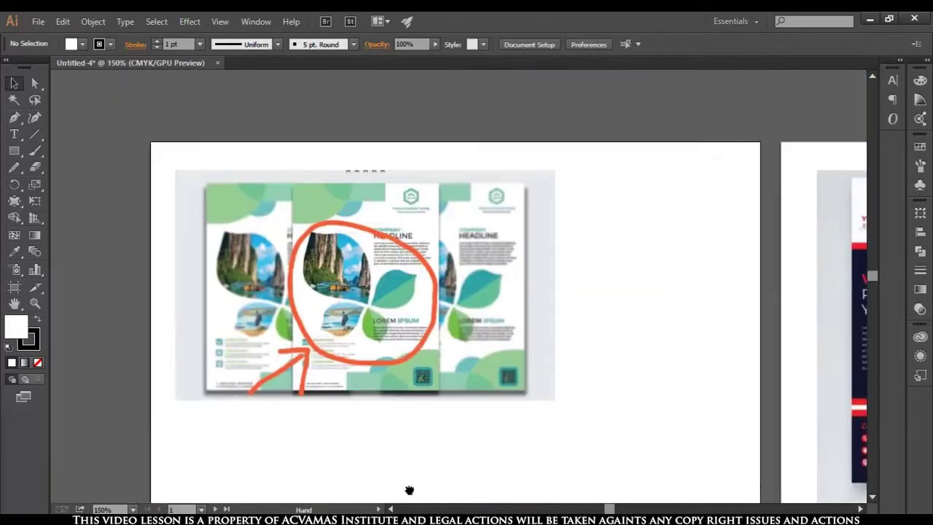
{"action": "scroll", "coordinate": [418, 459], "scroll_direction": "down", "scroll_amount": 1}
Zoom in on the first flyer's leaf layout and switch to the Pen Tool
{"action": "left_click", "coordinate": [437, 299]}
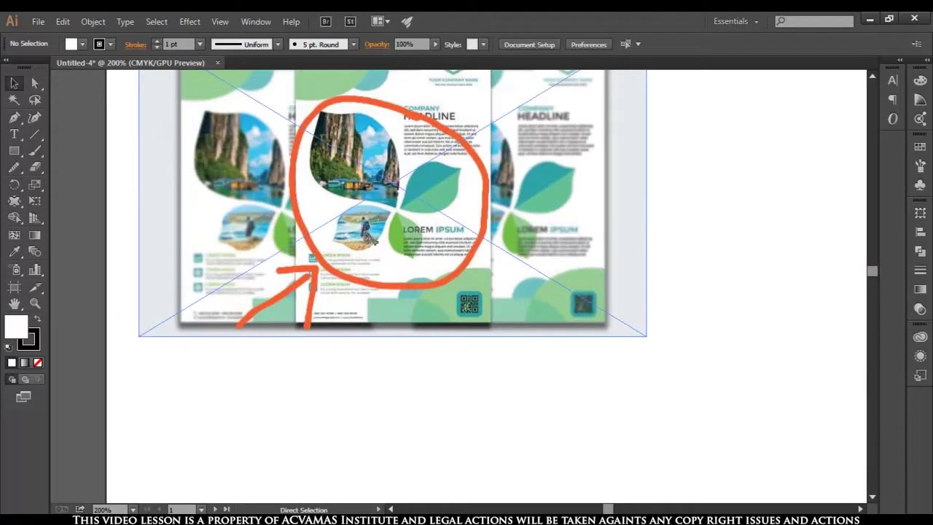
{"action": "key", "text": "ctrl+plus"}
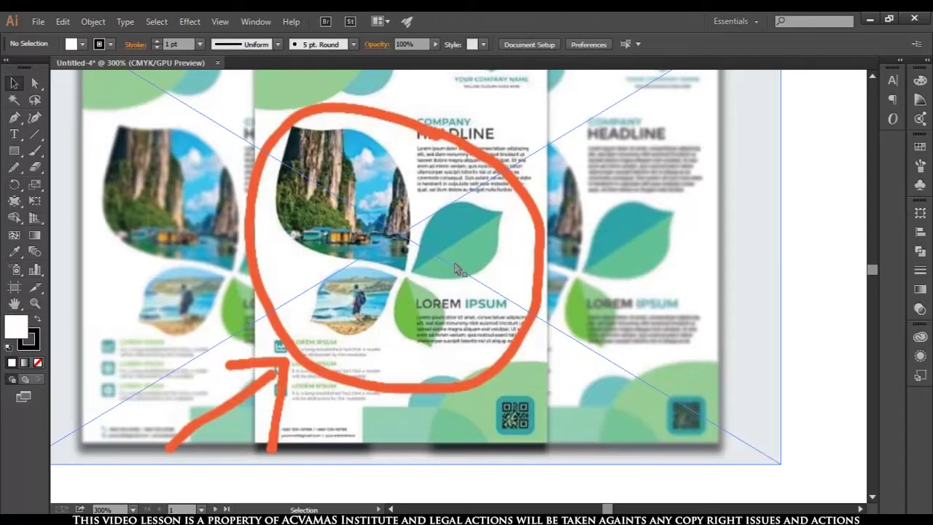
{"action": "scroll", "coordinate": [456, 268], "scroll_direction": "up", "scroll_amount": 1}
{"action": "scroll", "coordinate": [462, 267], "scroll_direction": "up", "scroll_amount": 1}
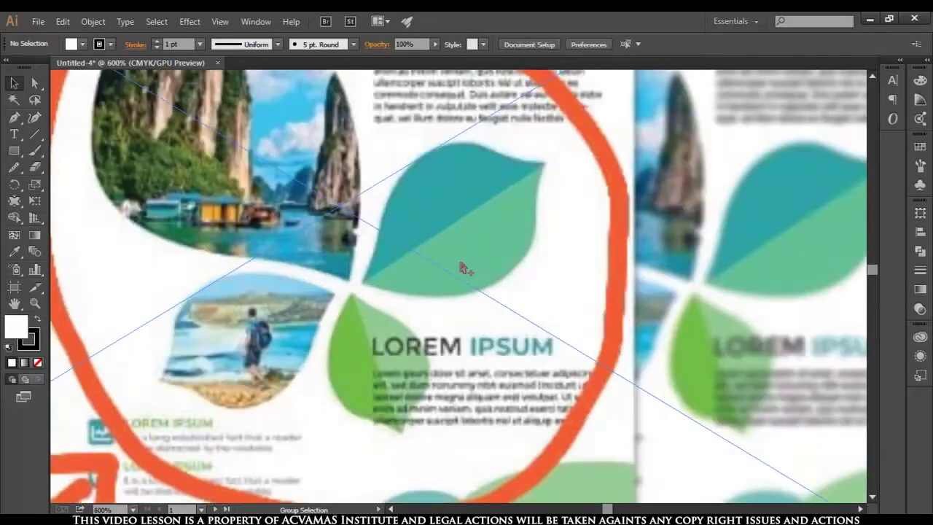
{"action": "scroll", "coordinate": [470, 267], "scroll_direction": "down", "scroll_amount": 1}
{"action": "scroll", "coordinate": [466, 274], "scroll_direction": "up", "scroll_amount": 1}
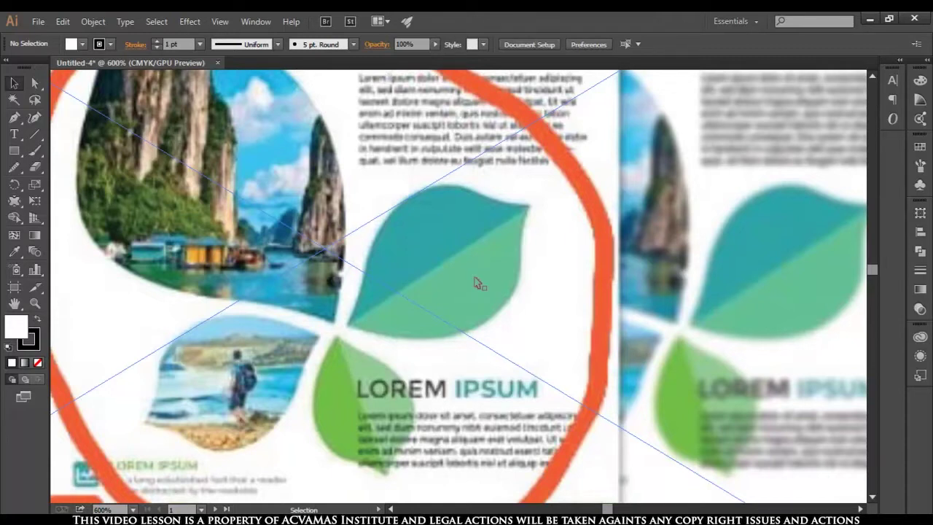
{"action": "left_click", "coordinate": [16, 119]}
{"action": "left_click", "coordinate": [65, 118]}
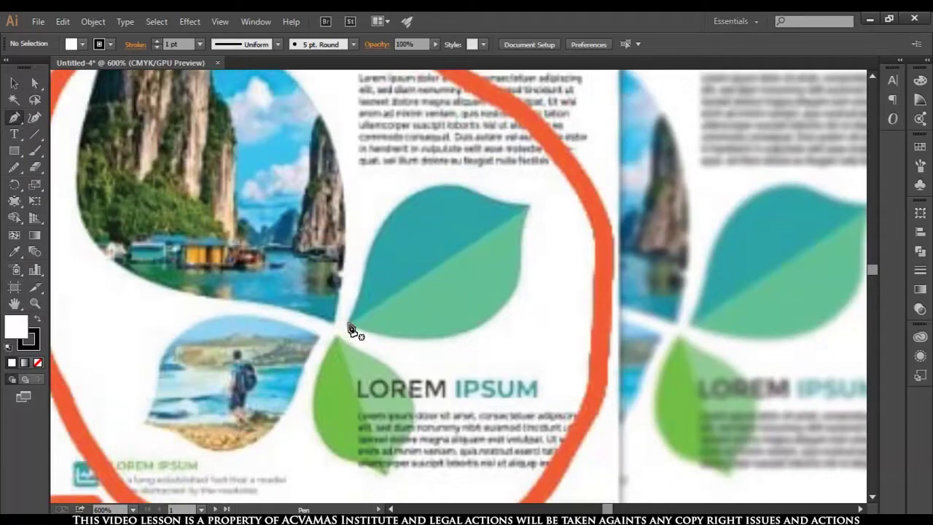
Start a pen path at the teal leaf's bottom tip, curving up its left edge
{"action": "scroll", "coordinate": [348, 328], "scroll_direction": "down", "scroll_amount": 2}
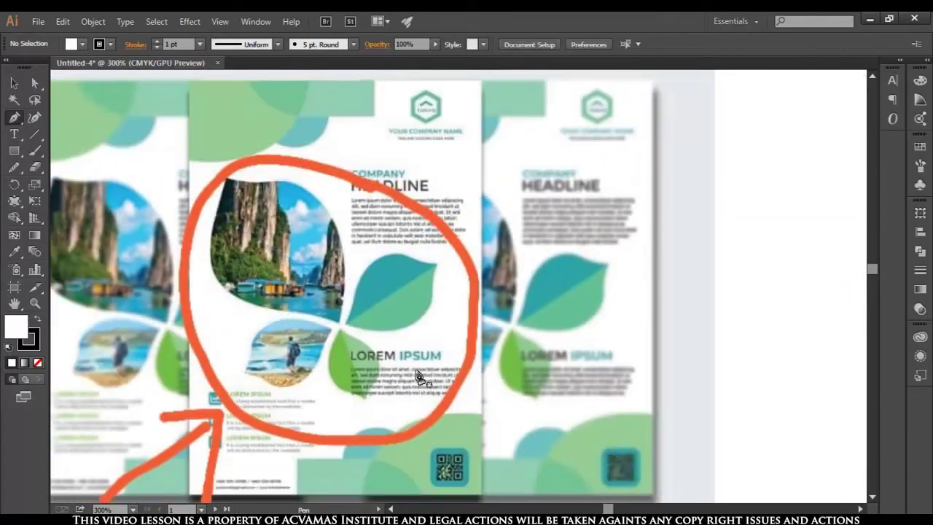
{"action": "scroll", "coordinate": [437, 333], "scroll_direction": "down", "scroll_amount": 2}
{"action": "scroll", "coordinate": [437, 328], "scroll_direction": "down", "scroll_amount": 1}
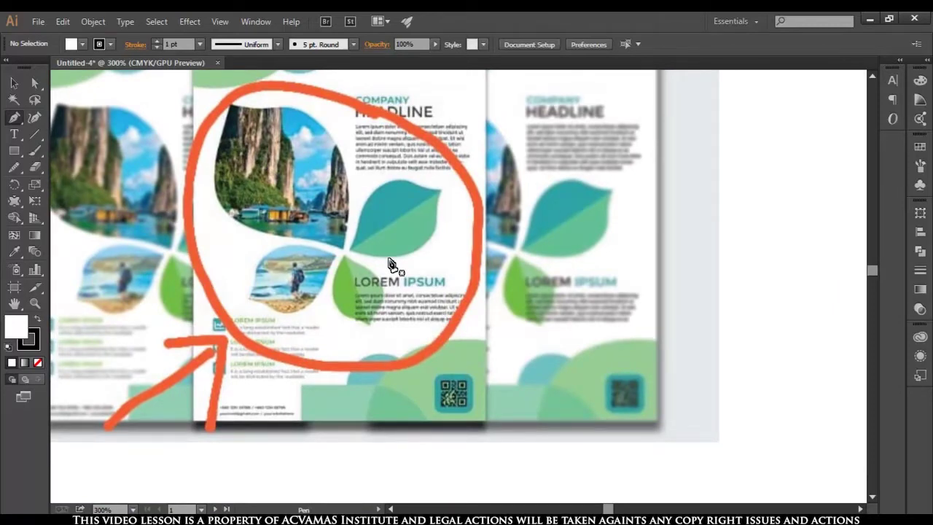
{"action": "scroll", "coordinate": [378, 253], "scroll_direction": "up", "scroll_amount": 2}
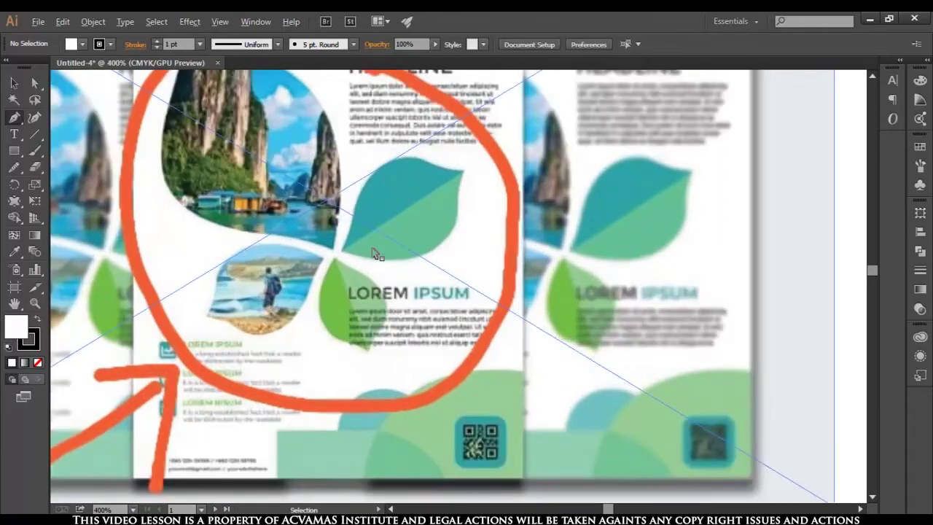
{"action": "scroll", "coordinate": [377, 253], "scroll_direction": "down", "scroll_amount": 3}
{"action": "scroll", "coordinate": [437, 354], "scroll_direction": "down", "scroll_amount": 1}
{"action": "scroll", "coordinate": [430, 296], "scroll_direction": "down", "scroll_amount": 1}
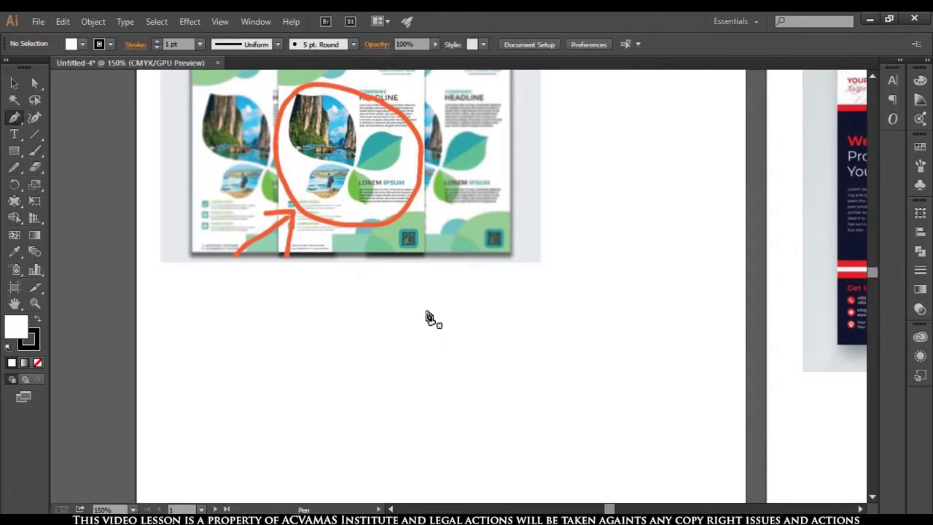
{"action": "scroll", "coordinate": [372, 182], "scroll_direction": "up", "scroll_amount": 3}
{"action": "scroll", "coordinate": [427, 343], "scroll_direction": "up", "scroll_amount": 1}
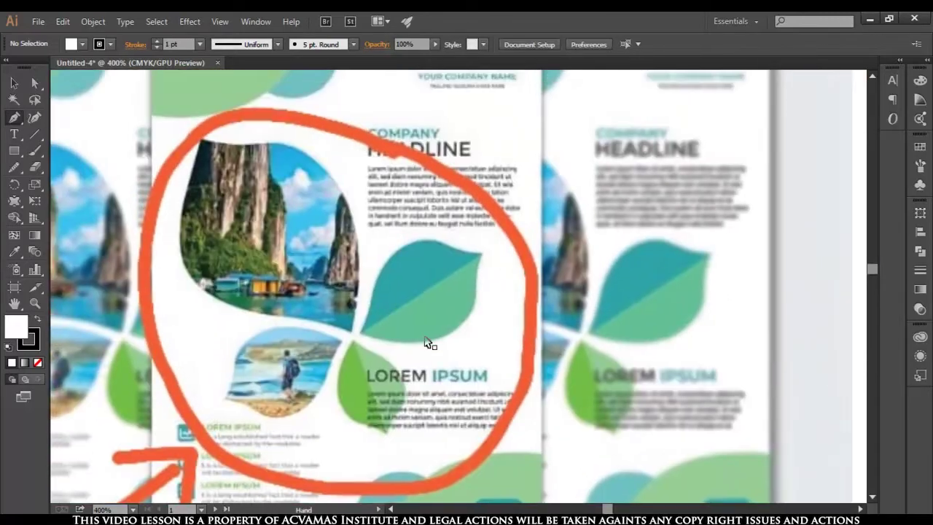
{"action": "scroll", "coordinate": [427, 343], "scroll_direction": "up", "scroll_amount": 1}
{"action": "scroll", "coordinate": [437, 341], "scroll_direction": "up", "scroll_amount": 1}
{"action": "scroll", "coordinate": [425, 342], "scroll_direction": "up", "scroll_amount": 1}
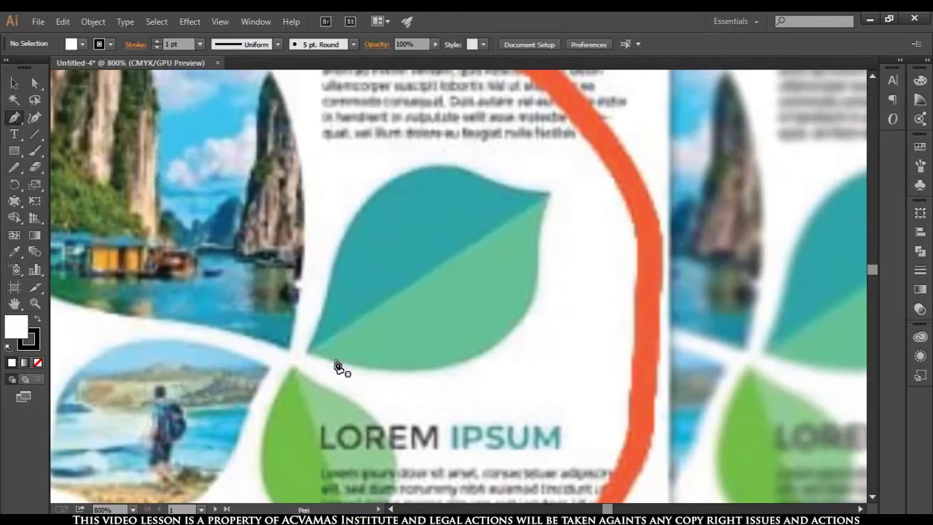
{"action": "left_click", "coordinate": [308, 354]}
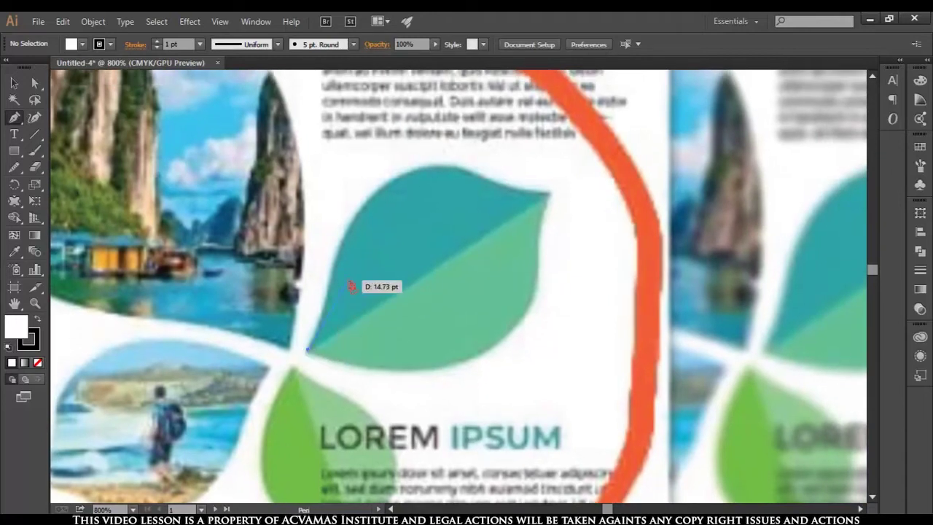
{"action": "left_click_drag", "start_coordinate": [338, 256], "coordinate": [333, 246]}
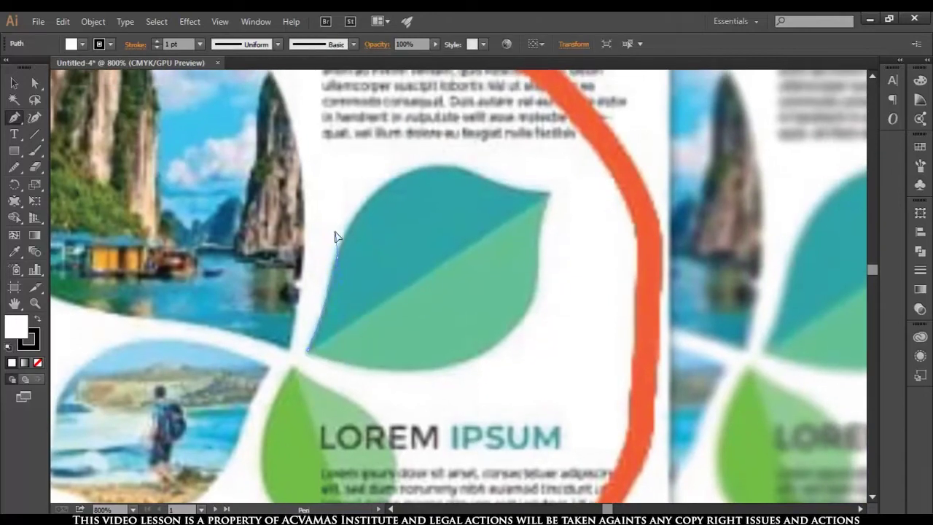
{"action": "left_click_drag", "start_coordinate": [339, 229], "coordinate": [344, 228]}
{"action": "left_click", "coordinate": [338, 260]}
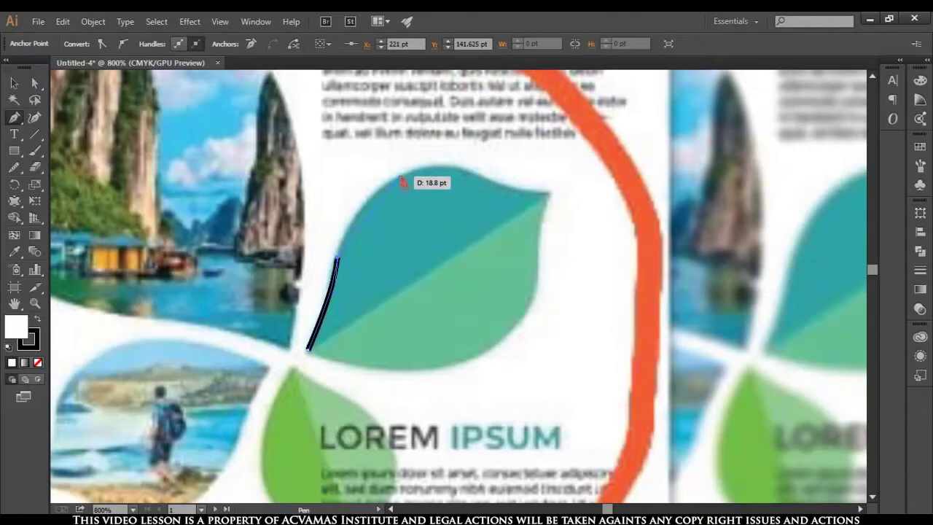
Curve the path along the leaf's top to its right tip, then straight back diagonally
{"action": "left_click_drag", "start_coordinate": [400, 178], "coordinate": [447, 158]}
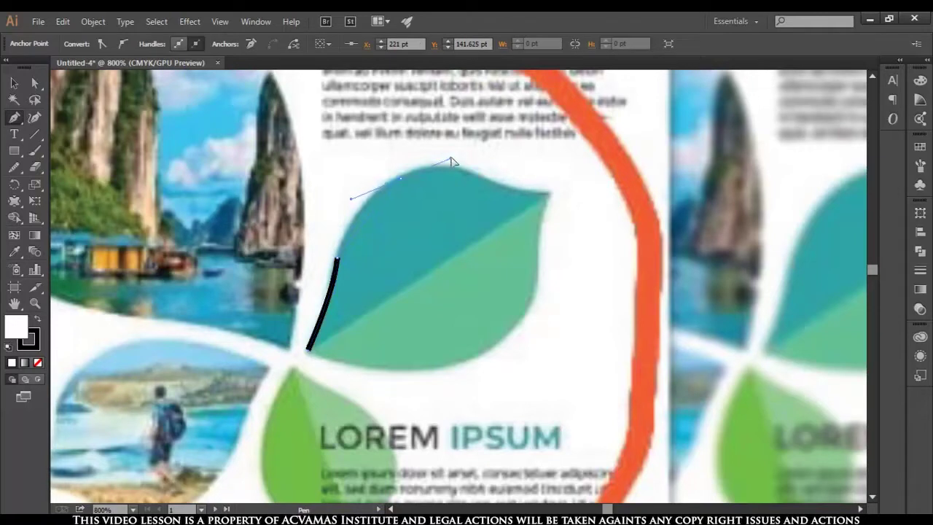
{"action": "left_click", "coordinate": [403, 182]}
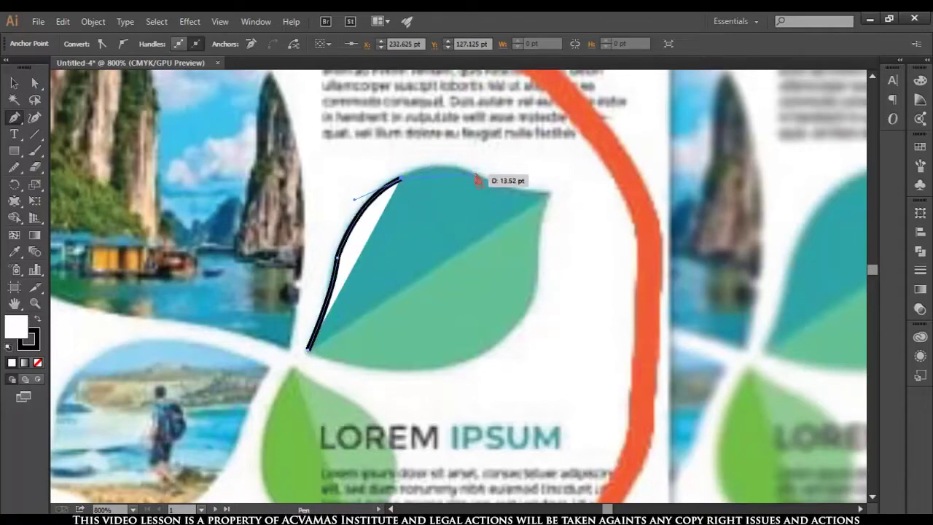
{"action": "left_click_drag", "start_coordinate": [524, 193], "coordinate": [523, 192]}
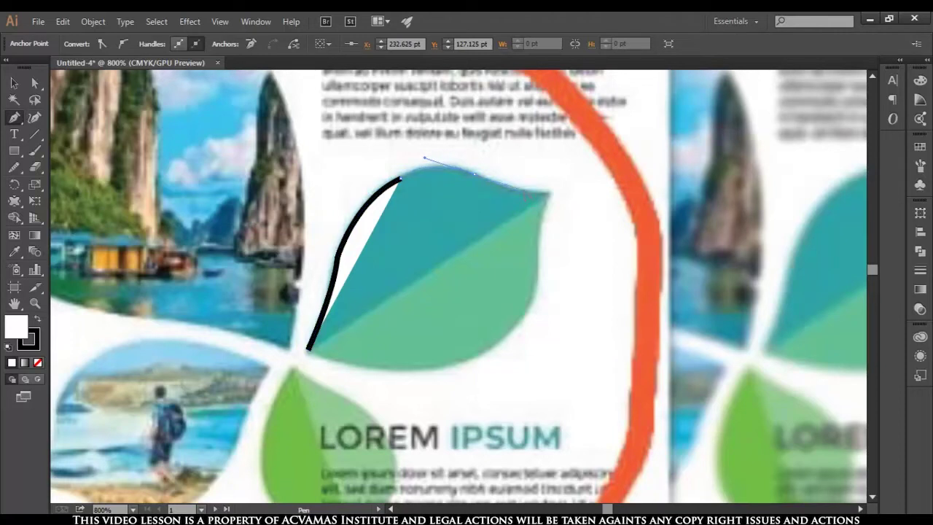
{"action": "left_click", "coordinate": [474, 173]}
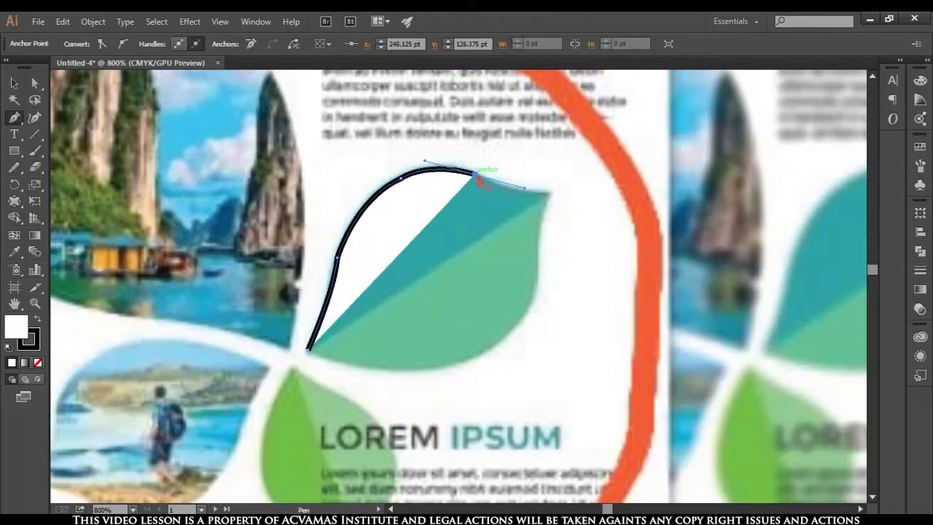
{"action": "left_click_drag", "start_coordinate": [550, 195], "coordinate": [572, 188]}
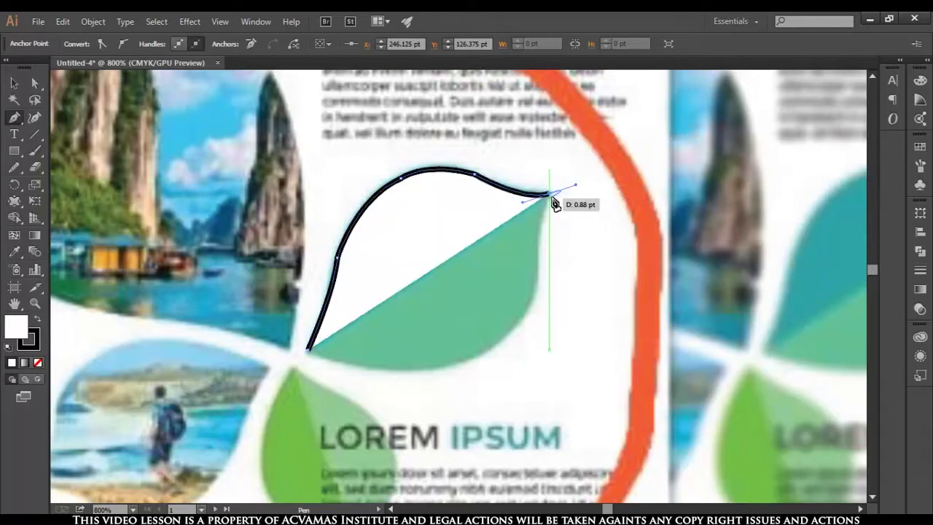
{"action": "left_click", "coordinate": [549, 194]}
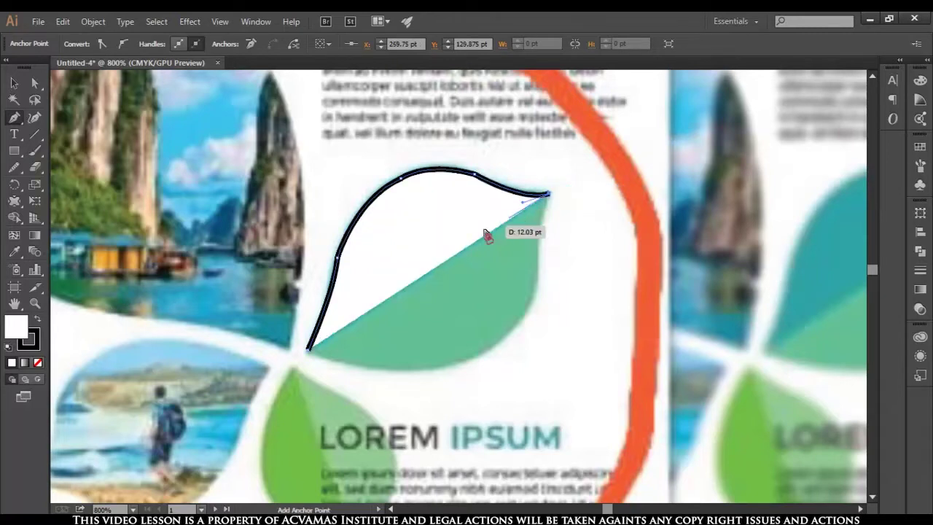
{"action": "left_click", "coordinate": [307, 353]}
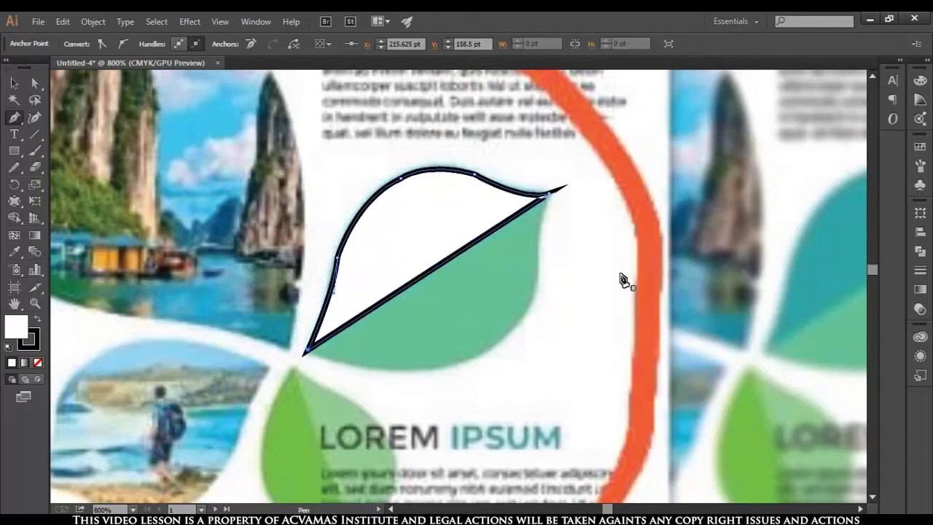
Reshape the pointed right tip and close the path at the starting anchor
{"action": "scroll", "coordinate": [559, 211], "scroll_direction": "up", "scroll_amount": 3}
{"action": "scroll", "coordinate": [554, 210], "scroll_direction": "up", "scroll_amount": 2}
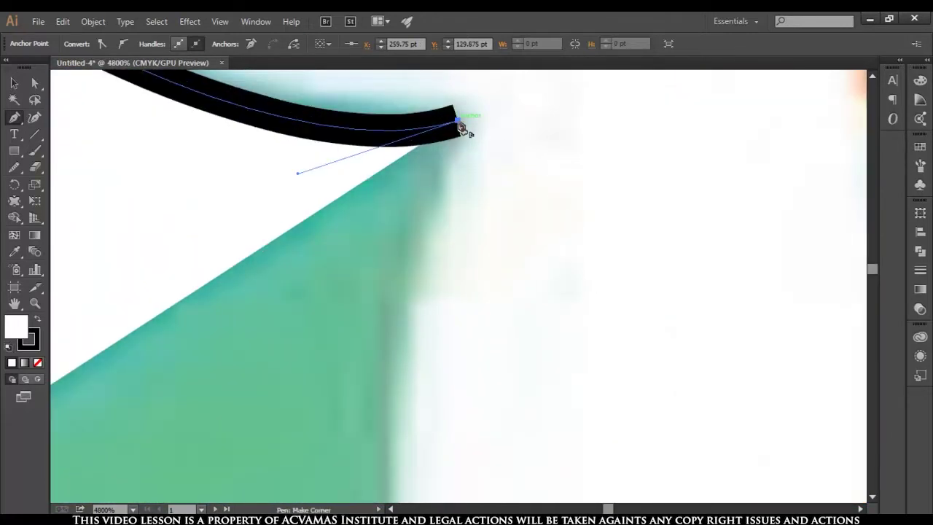
{"action": "left_click_drag", "start_coordinate": [460, 127], "coordinate": [462, 156]}
{"action": "scroll", "coordinate": [460, 165], "scroll_direction": "down", "scroll_amount": 1}
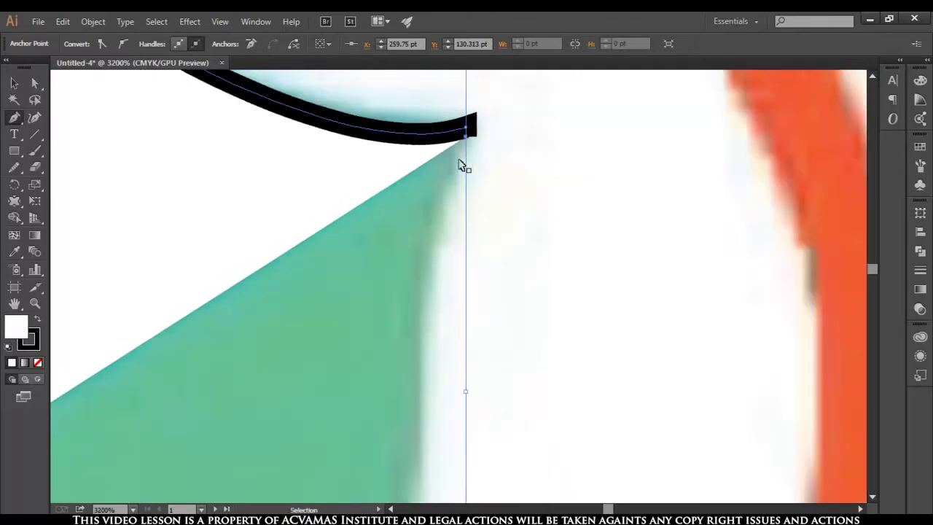
{"action": "scroll", "coordinate": [461, 164], "scroll_direction": "down", "scroll_amount": 3}
{"action": "left_click_drag", "start_coordinate": [381, 244], "coordinate": [574, 181]}
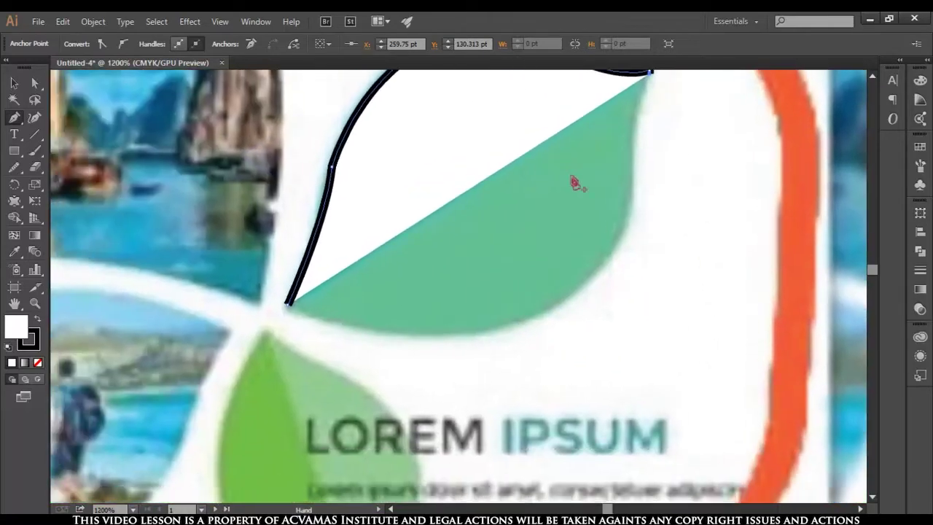
{"action": "left_click", "coordinate": [287, 304]}
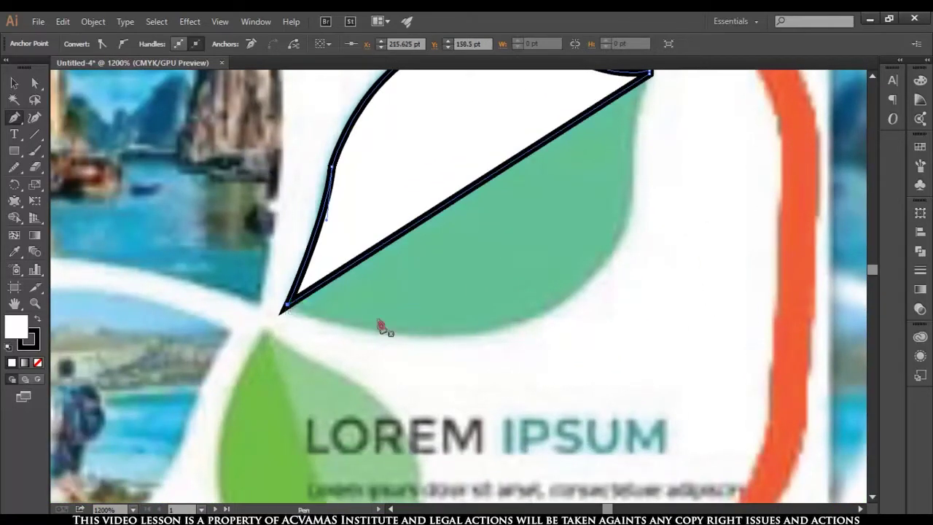
{"action": "key", "text": "ctrl+minus"}
{"action": "key", "text": "ctrl+minus"}
{"action": "key", "text": "ctrl+plus"}
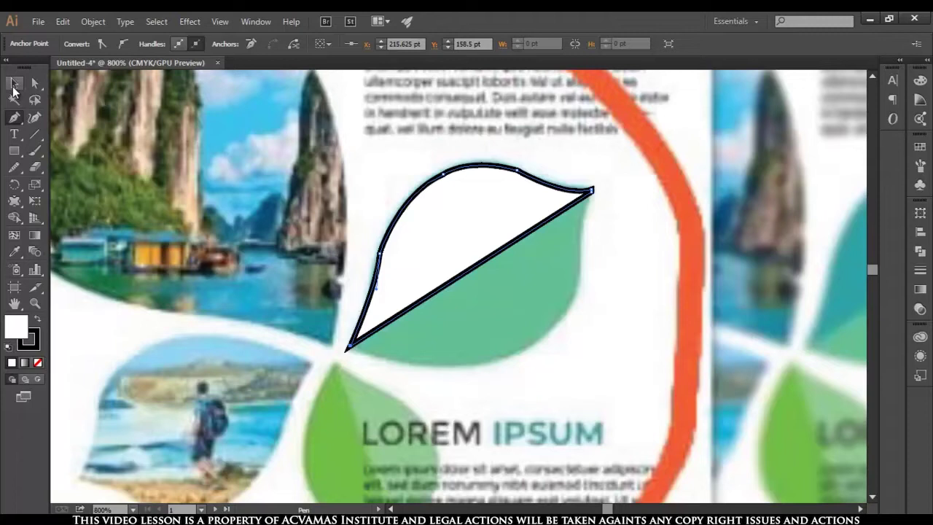
Set the traced leaf shape's fill to None so the teal leaf shows through
{"action": "left_click", "coordinate": [16, 168]}
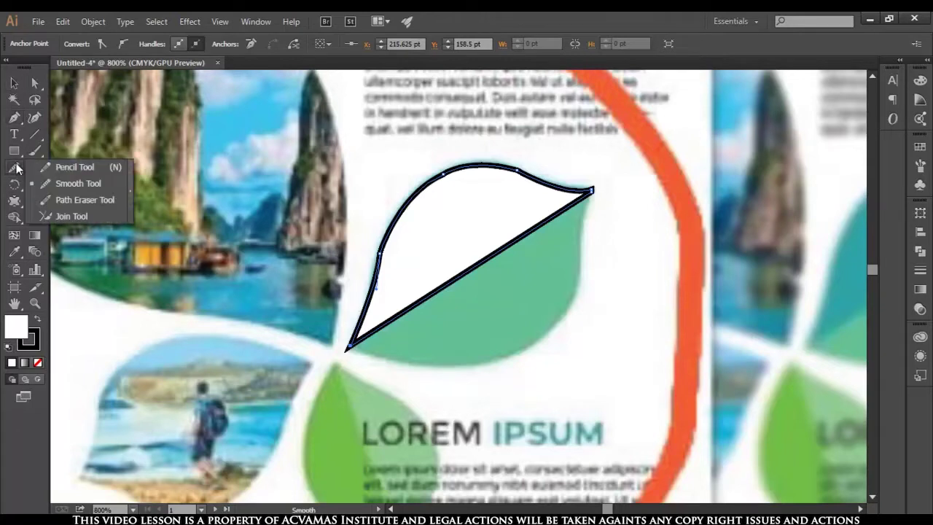
{"action": "left_click", "coordinate": [75, 183]}
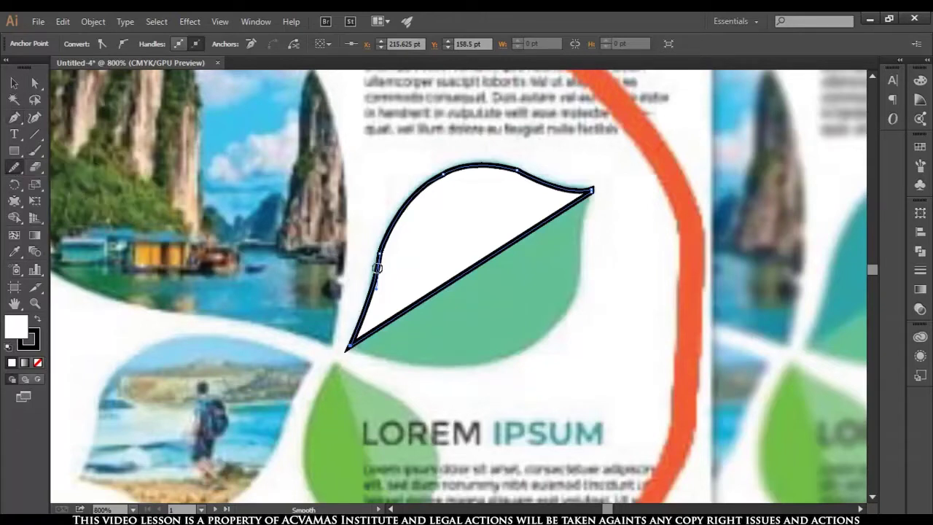
{"action": "left_click", "coordinate": [14, 84]}
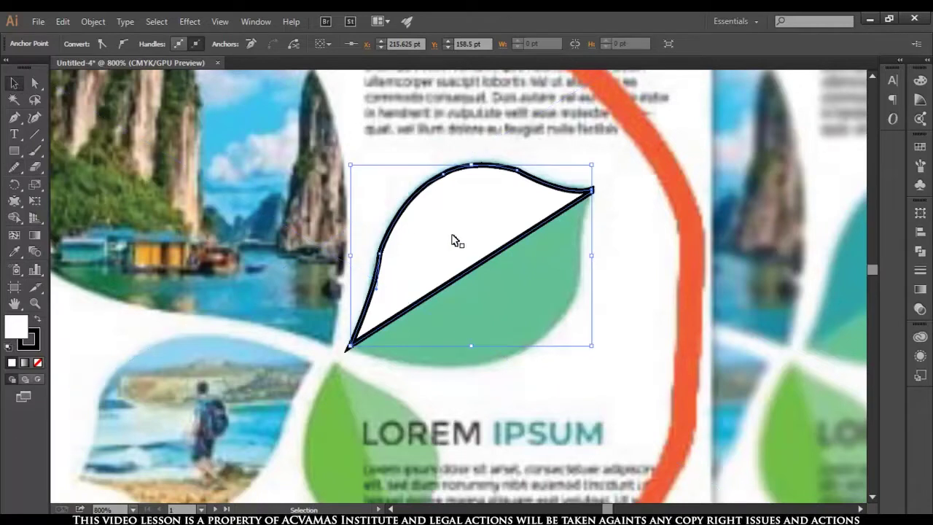
{"action": "left_click", "coordinate": [453, 242]}
{"action": "left_click", "coordinate": [37, 362]}
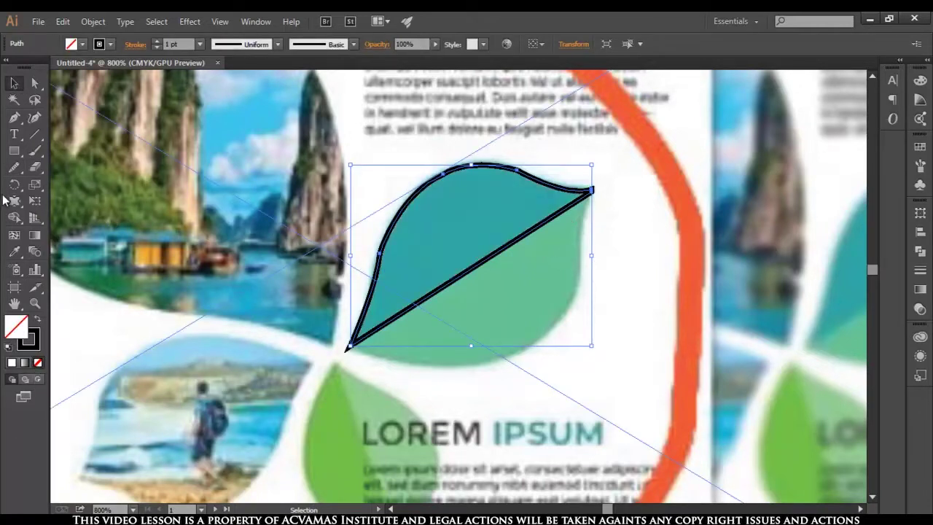
Smooth the shape's left edge and upper-left curve with the Smooth Tool
{"action": "left_click", "coordinate": [14, 167]}
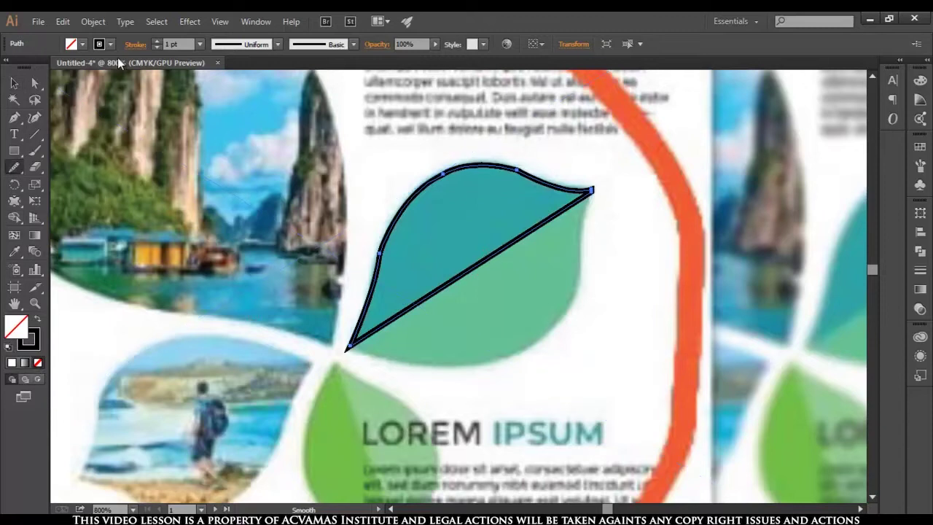
{"action": "left_click_drag", "start_coordinate": [375, 275], "coordinate": [379, 252]}
{"action": "left_click_drag", "start_coordinate": [365, 301], "coordinate": [385, 243]}
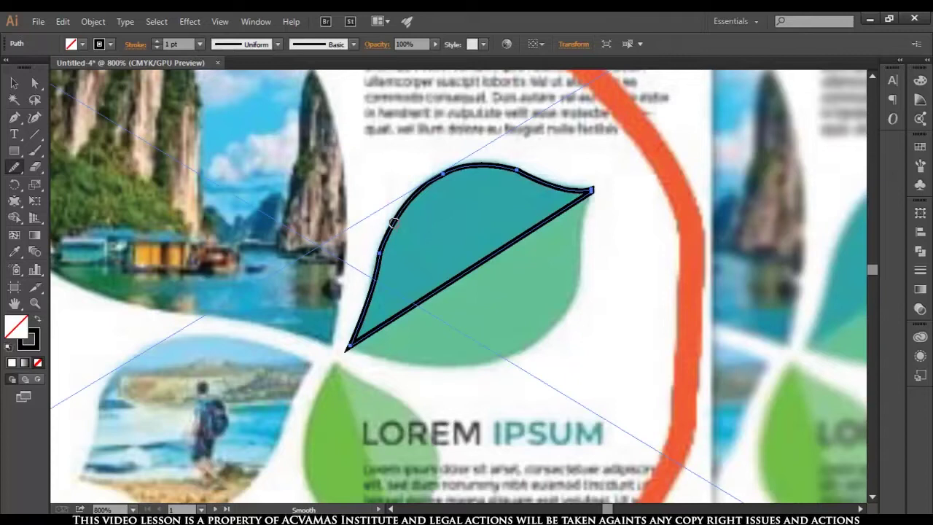
{"action": "left_click_drag", "start_coordinate": [400, 207], "coordinate": [432, 186]}
{"action": "left_click_drag", "start_coordinate": [385, 237], "coordinate": [387, 251]}
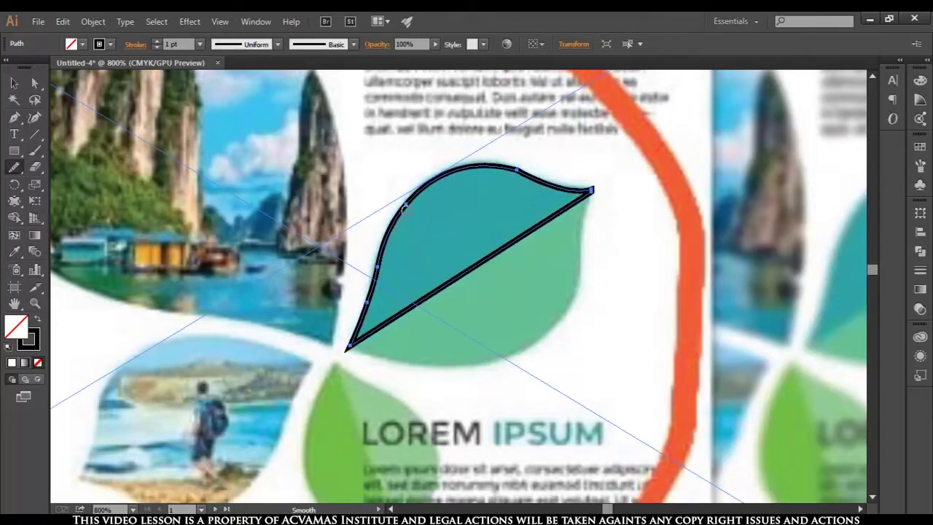
{"action": "left_click_drag", "start_coordinate": [403, 213], "coordinate": [467, 178]}
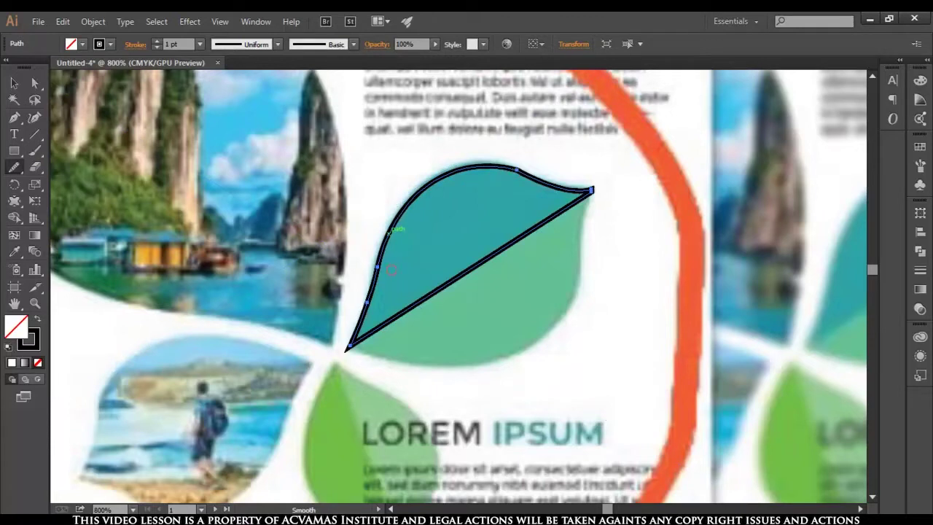
{"action": "left_click_drag", "start_coordinate": [381, 256], "coordinate": [380, 274]}
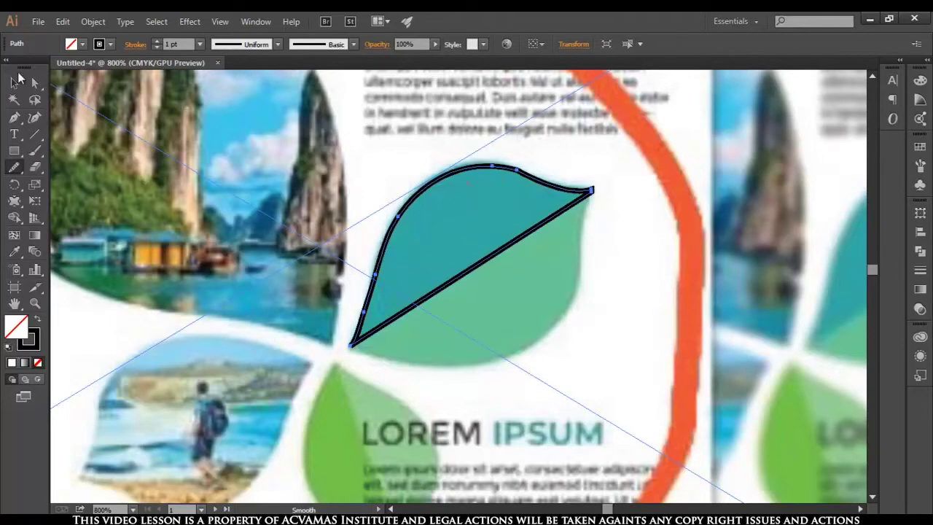
{"action": "left_click", "coordinate": [34, 83]}
Nudge the left-curve anchor with Direct Selection so the outline hugs the leaf edge
{"action": "scroll", "coordinate": [427, 283], "scroll_direction": "up", "scroll_amount": 2}
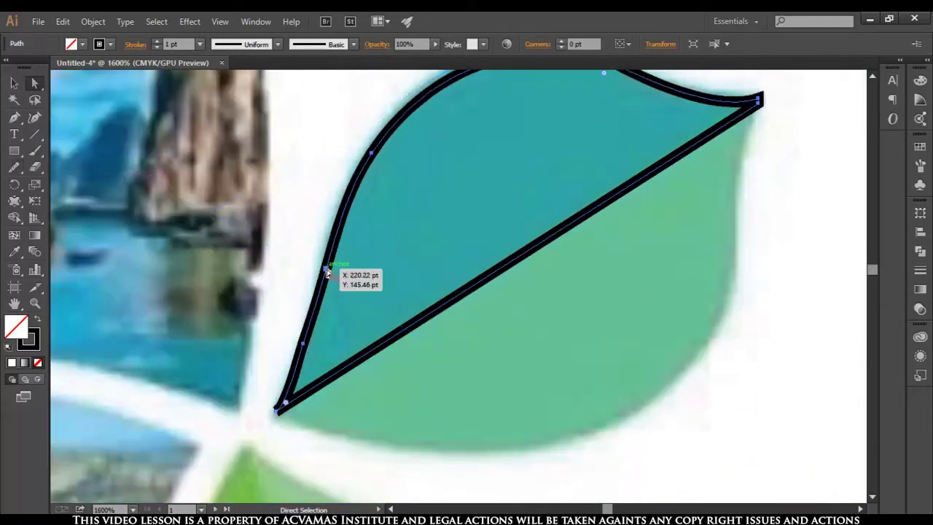
{"action": "left_click", "coordinate": [326, 272]}
{"action": "left_click_drag", "start_coordinate": [326, 273], "coordinate": [326, 271]}
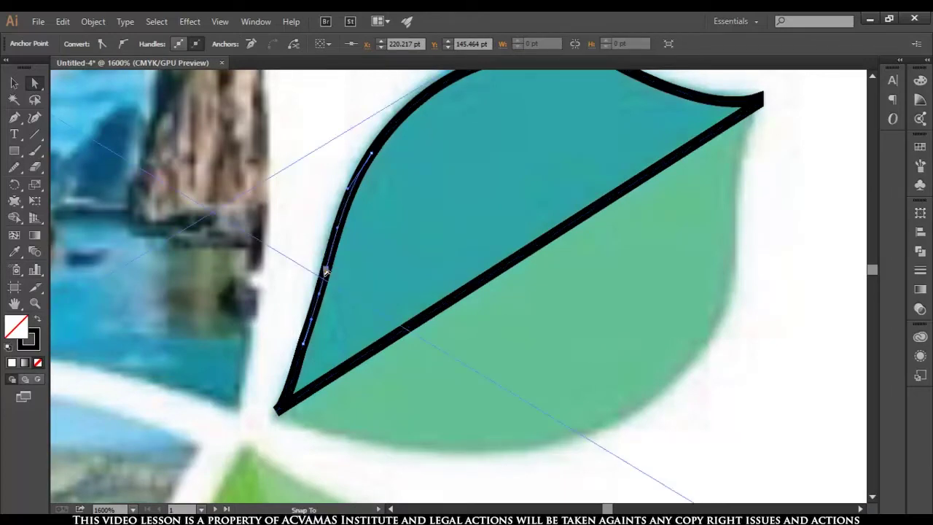
{"action": "scroll", "coordinate": [387, 293], "scroll_direction": "down", "scroll_amount": 2}
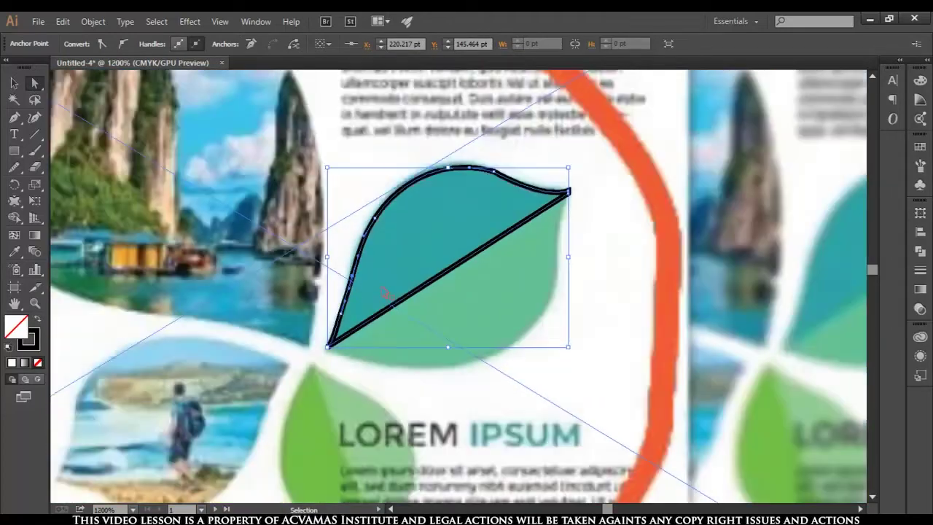
{"action": "scroll", "coordinate": [386, 293], "scroll_direction": "up", "scroll_amount": 2}
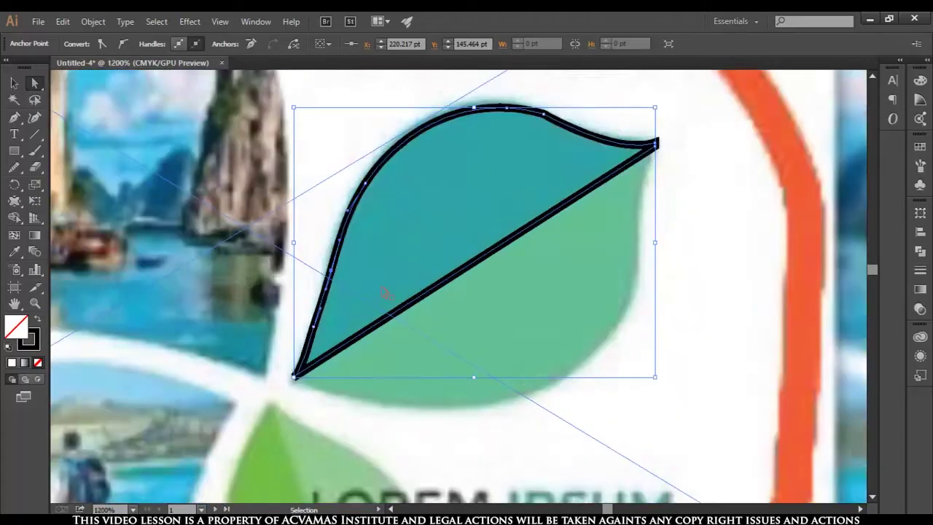
{"action": "scroll", "coordinate": [386, 293], "scroll_direction": "down", "scroll_amount": 3}
{"action": "scroll", "coordinate": [474, 313], "scroll_direction": "up", "scroll_amount": 1}
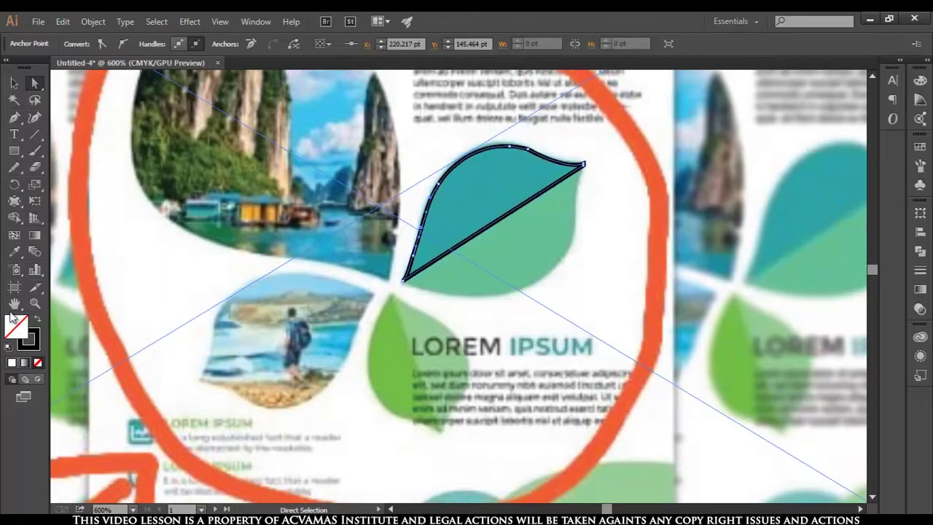
Eyedropper the leaf's teal onto the shape, giving teal fill and no stroke
{"action": "left_click", "coordinate": [16, 252]}
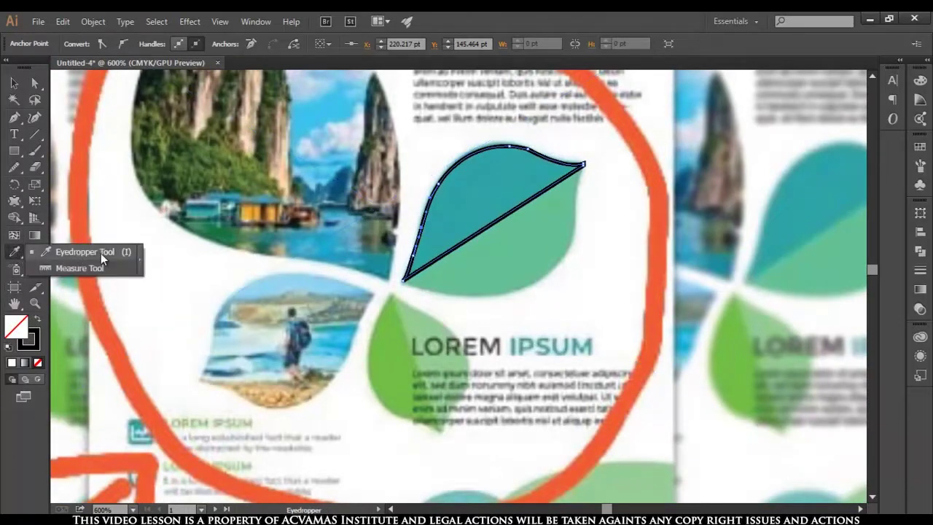
{"action": "left_click", "coordinate": [488, 184]}
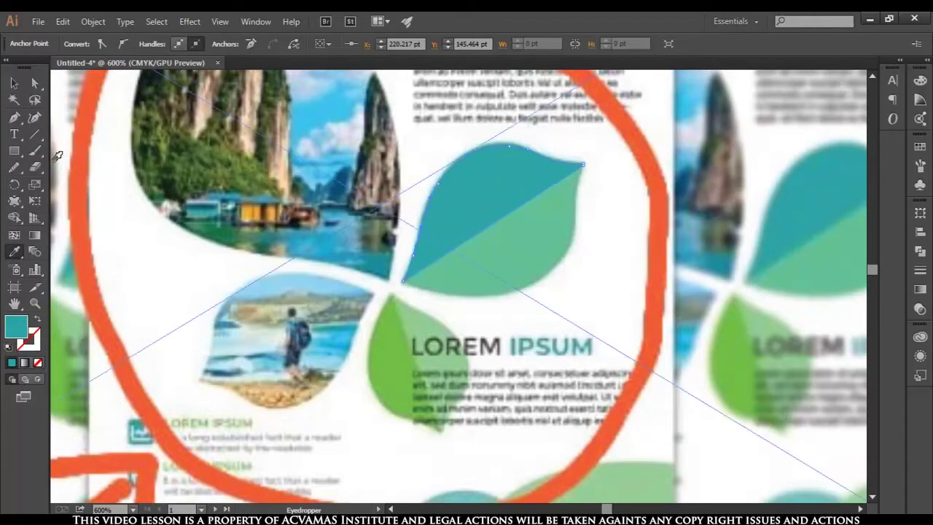
{"action": "left_click", "coordinate": [14, 83]}
{"action": "left_click_drag", "start_coordinate": [512, 207], "coordinate": [504, 378]}
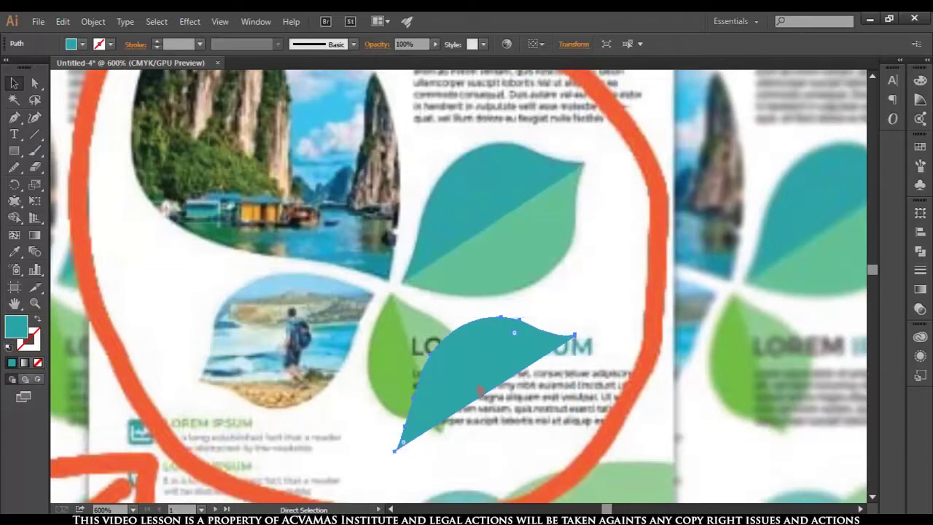
{"action": "key", "text": "ctrl+z"}
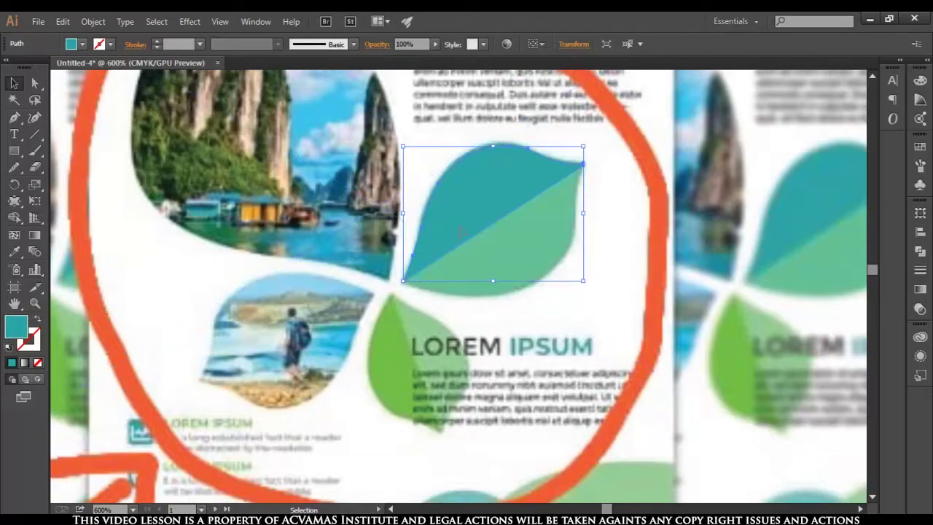
Move the teal half-leaf onto blank canvas below the brochure
{"action": "scroll", "coordinate": [464, 229], "scroll_direction": "down", "scroll_amount": 3}
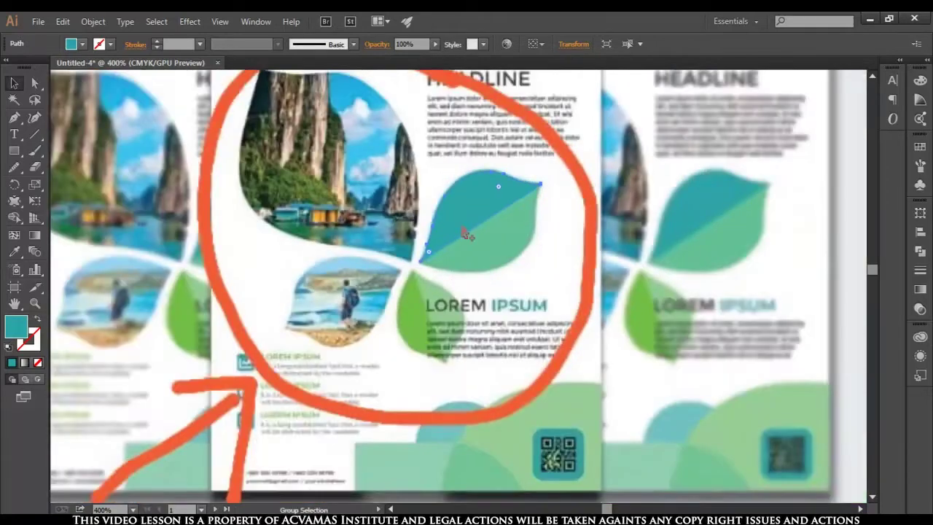
{"action": "scroll", "coordinate": [466, 235], "scroll_direction": "down", "scroll_amount": 3}
{"action": "scroll", "coordinate": [485, 287], "scroll_direction": "up", "scroll_amount": 1}
{"action": "scroll", "coordinate": [462, 246], "scroll_direction": "up", "scroll_amount": 1}
{"action": "left_click_drag", "start_coordinate": [426, 168], "coordinate": [466, 379]}
{"action": "scroll", "coordinate": [462, 401], "scroll_direction": "up", "scroll_amount": 1}
{"action": "scroll", "coordinate": [480, 427], "scroll_direction": "up", "scroll_amount": 1}
{"action": "mouse_move", "coordinate": [480, 426]}
{"action": "left_mouse_down"}
{"action": "mouse_move", "coordinate": [466, 295]}
{"action": "mouse_move", "coordinate": [442, 316]}
{"action": "left_mouse_up"}
{"action": "scroll", "coordinate": [466, 368], "scroll_direction": "down", "scroll_amount": 1}
{"action": "scroll", "coordinate": [466, 368], "scroll_direction": "down", "scroll_amount": 1}
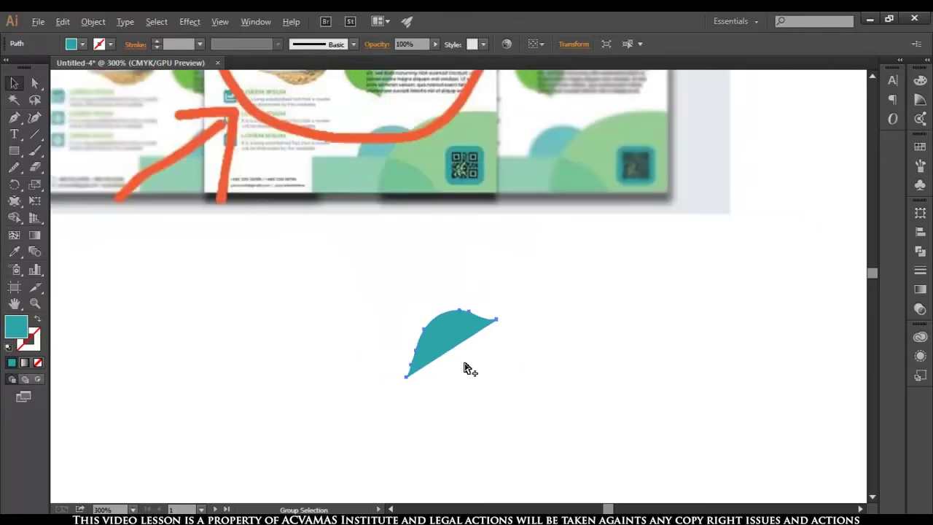
{"action": "scroll", "coordinate": [466, 368], "scroll_direction": "up", "scroll_amount": 1}
{"action": "scroll", "coordinate": [466, 368], "scroll_direction": "up", "scroll_amount": 1}
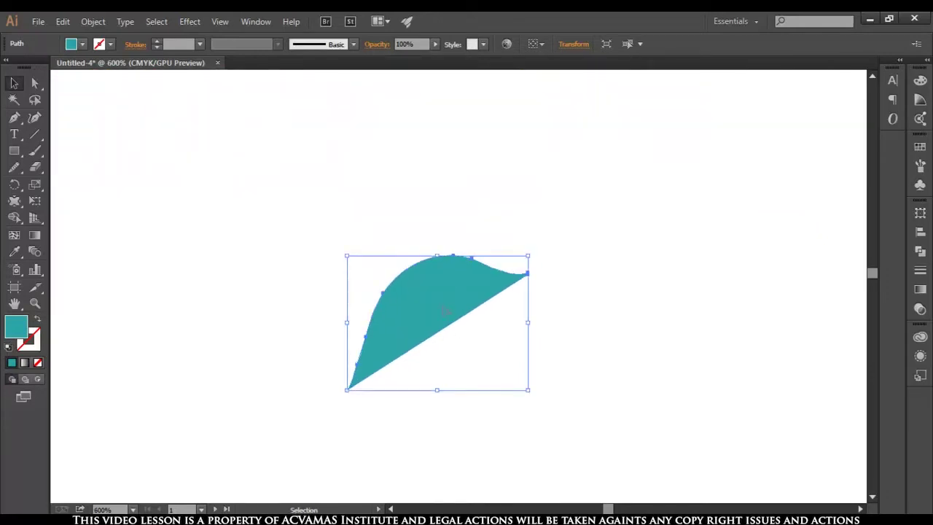
{"action": "scroll", "coordinate": [446, 309], "scroll_direction": "down", "scroll_amount": 2}
{"action": "scroll", "coordinate": [446, 310], "scroll_direction": "down", "scroll_amount": 1}
{"action": "scroll", "coordinate": [446, 310], "scroll_direction": "down", "scroll_amount": 1}
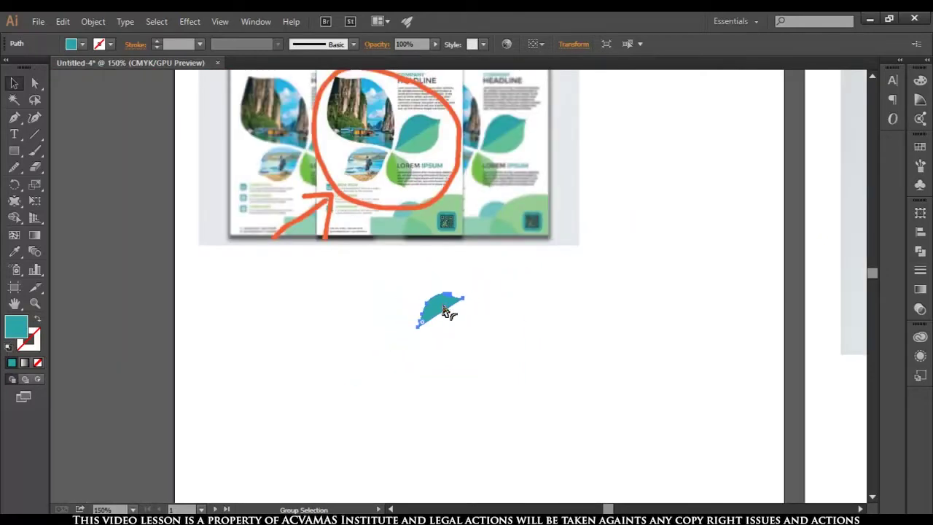
{"action": "scroll", "coordinate": [445, 310], "scroll_direction": "up", "scroll_amount": 2}
{"action": "scroll", "coordinate": [446, 310], "scroll_direction": "up", "scroll_amount": 1}
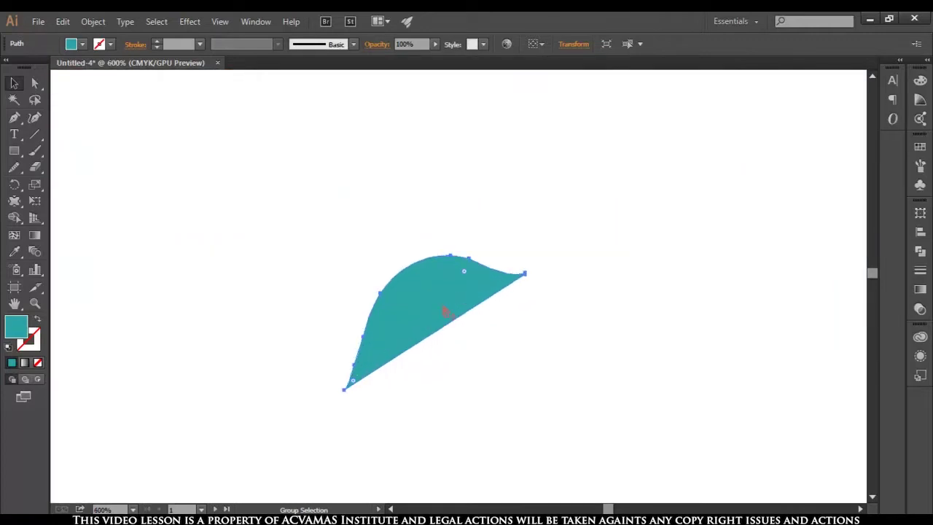
{"action": "scroll", "coordinate": [452, 273], "scroll_direction": "down", "scroll_amount": 1}
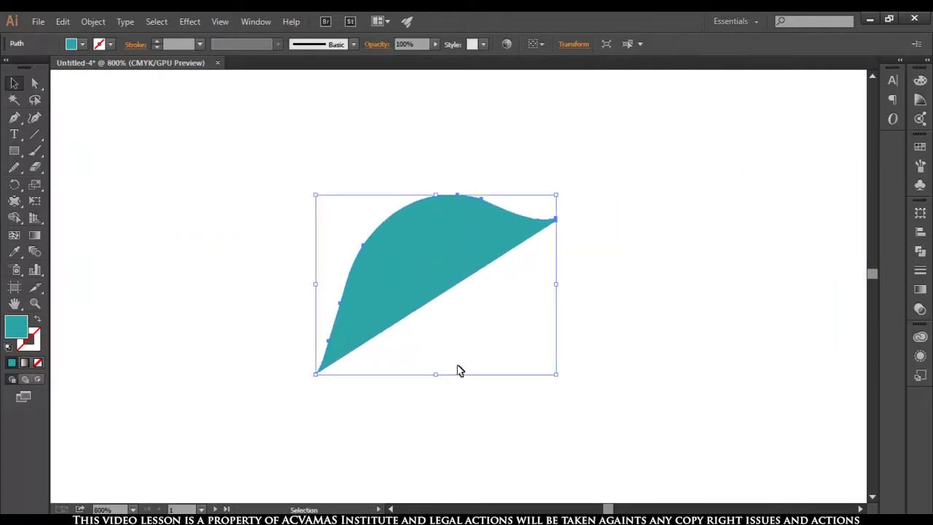
Make a horizontally reflected copy of the teal half-leaf
{"action": "right_click", "coordinate": [426, 255]}
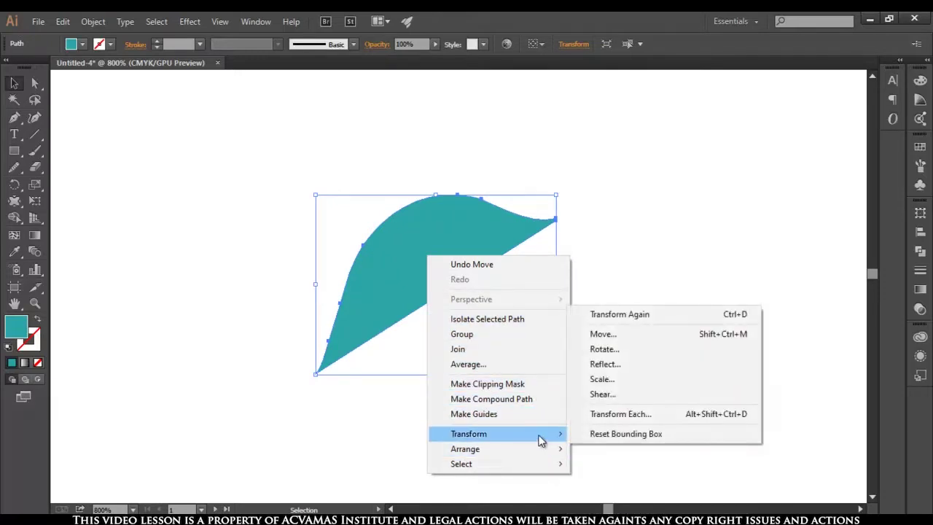
{"action": "mouse_move", "coordinate": [468, 433]}
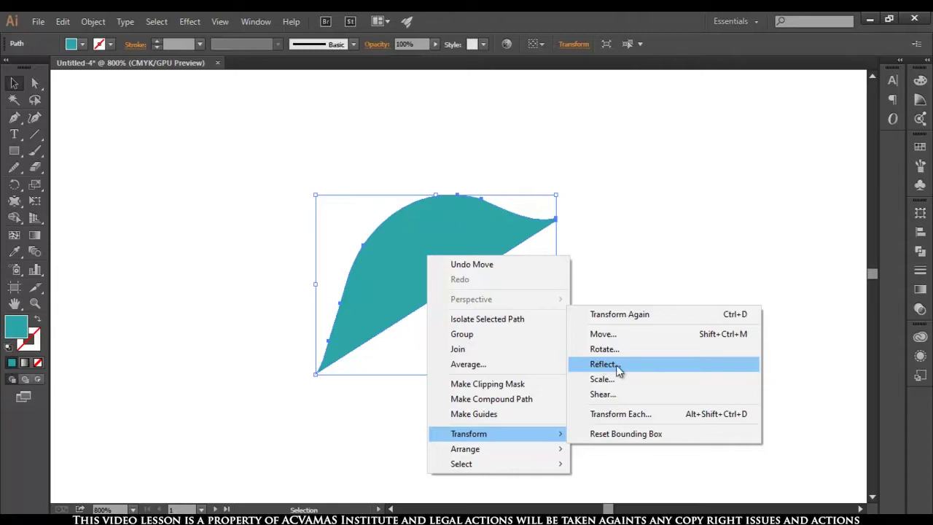
{"action": "left_click", "coordinate": [618, 365]}
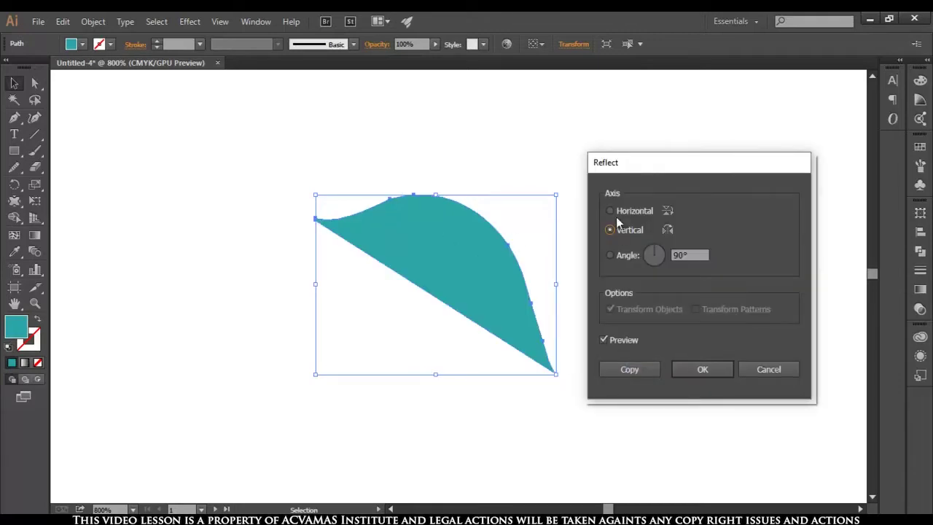
{"action": "left_click", "coordinate": [610, 211]}
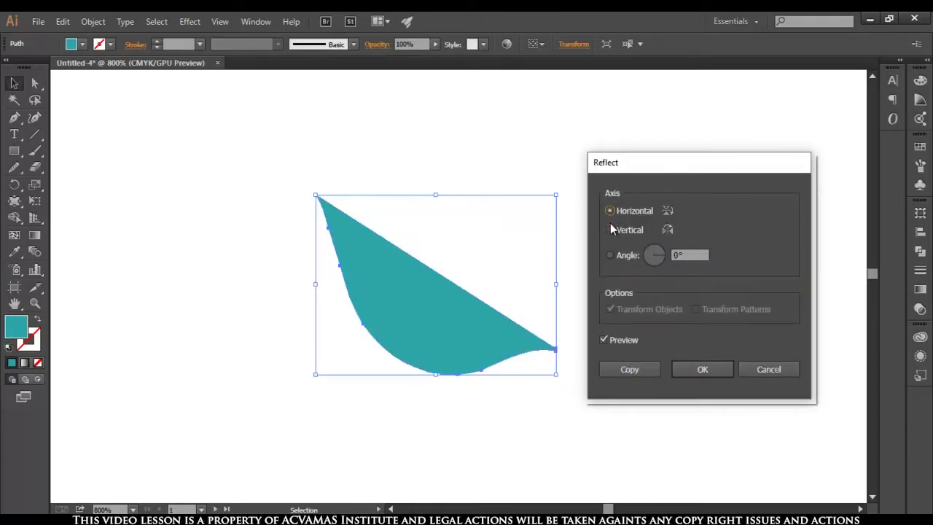
{"action": "left_click", "coordinate": [609, 230]}
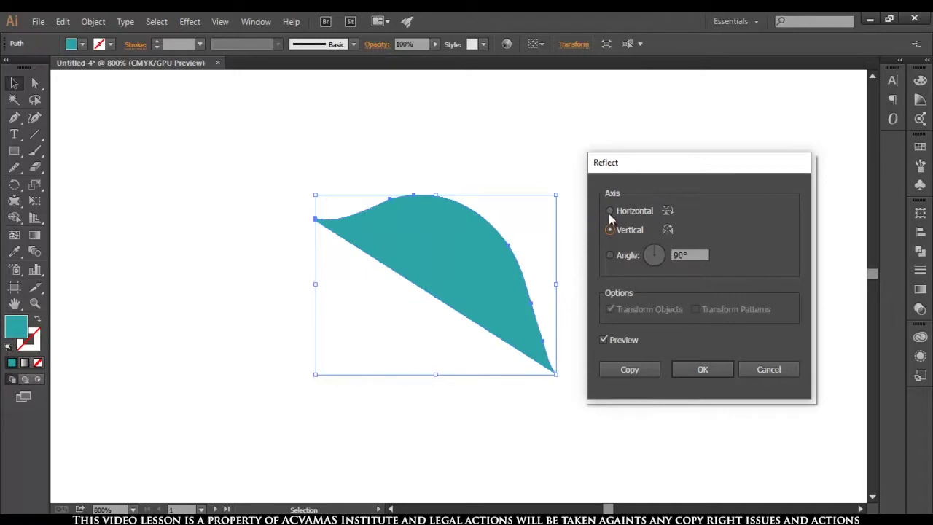
{"action": "left_click", "coordinate": [609, 211]}
{"action": "left_click", "coordinate": [610, 210]}
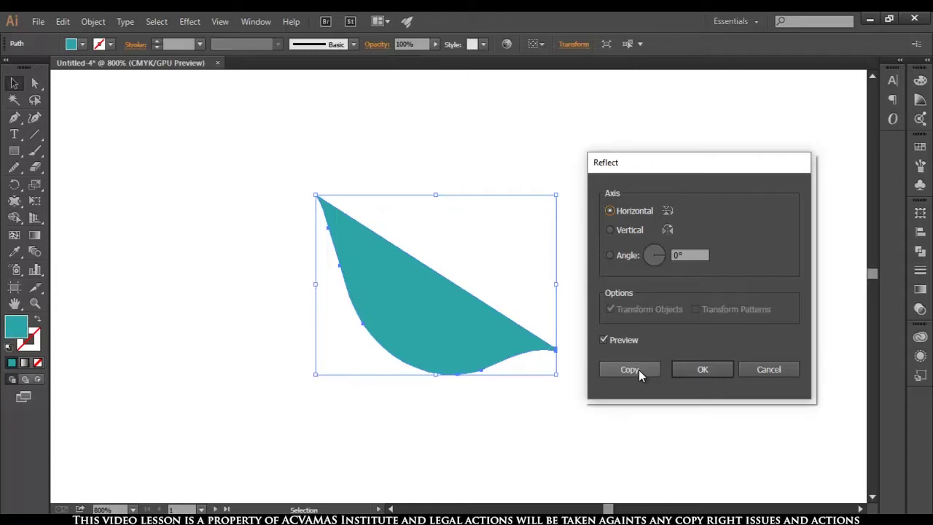
{"action": "left_click", "coordinate": [638, 369]}
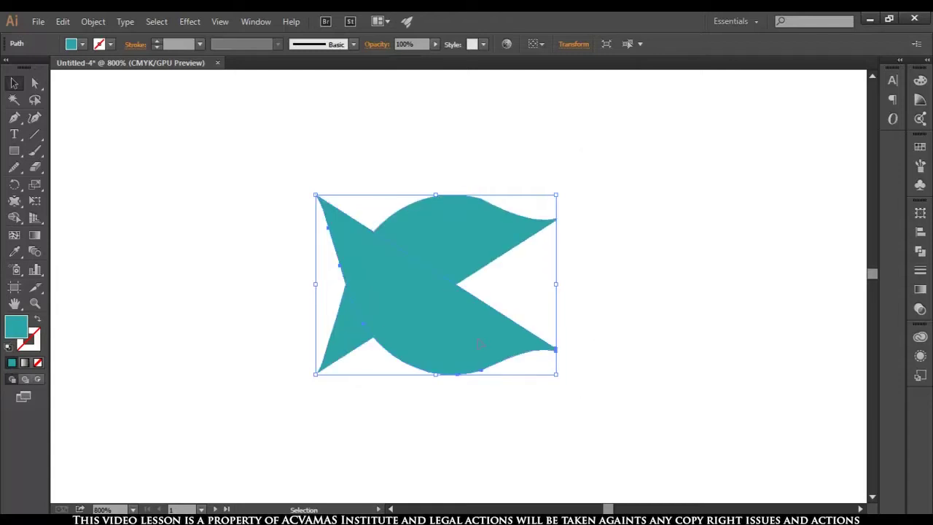
Rotate the mirrored copy about 70 degrees and move it against the original half
{"action": "left_click_drag", "start_coordinate": [559, 380], "coordinate": [573, 196]}
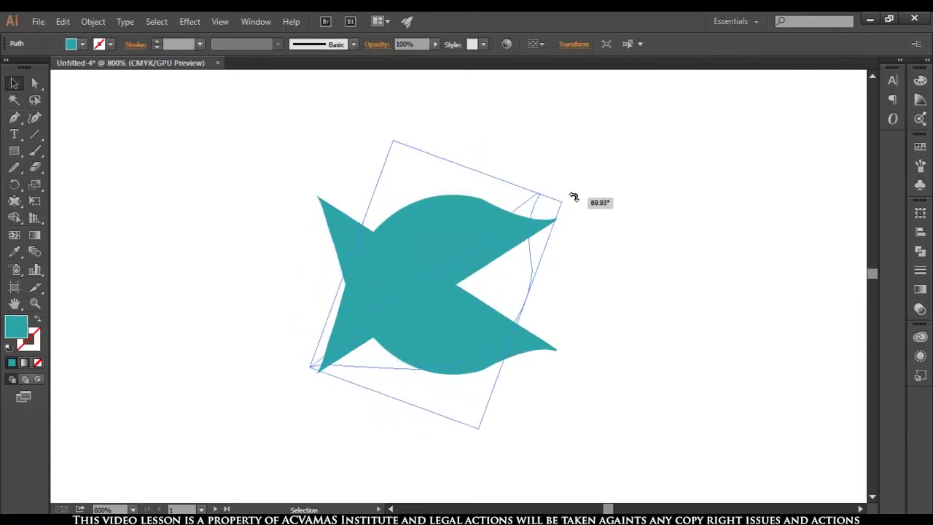
{"action": "left_click_drag", "start_coordinate": [574, 197], "coordinate": [572, 194]}
{"action": "left_click_drag", "start_coordinate": [529, 292], "coordinate": [526, 316]}
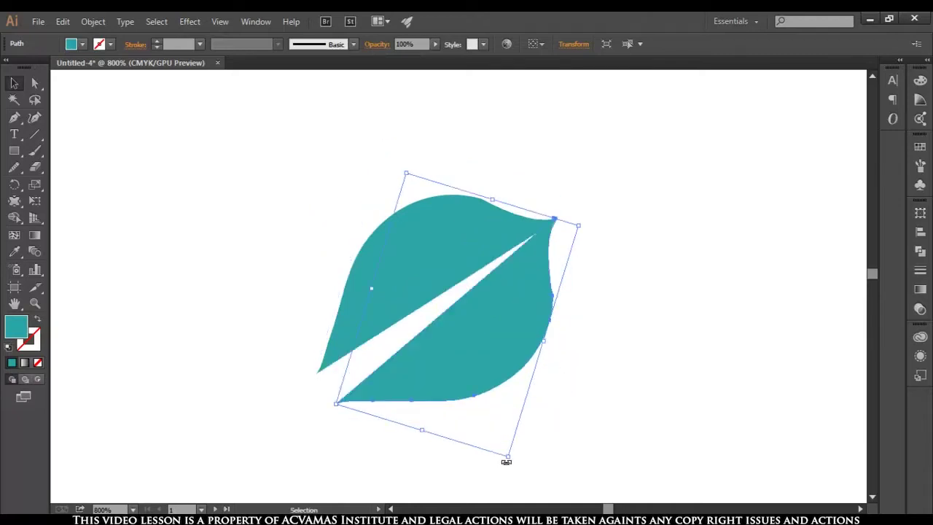
{"action": "left_click_drag", "start_coordinate": [512, 464], "coordinate": [487, 461]}
{"action": "left_click_drag", "start_coordinate": [481, 358], "coordinate": [471, 345]}
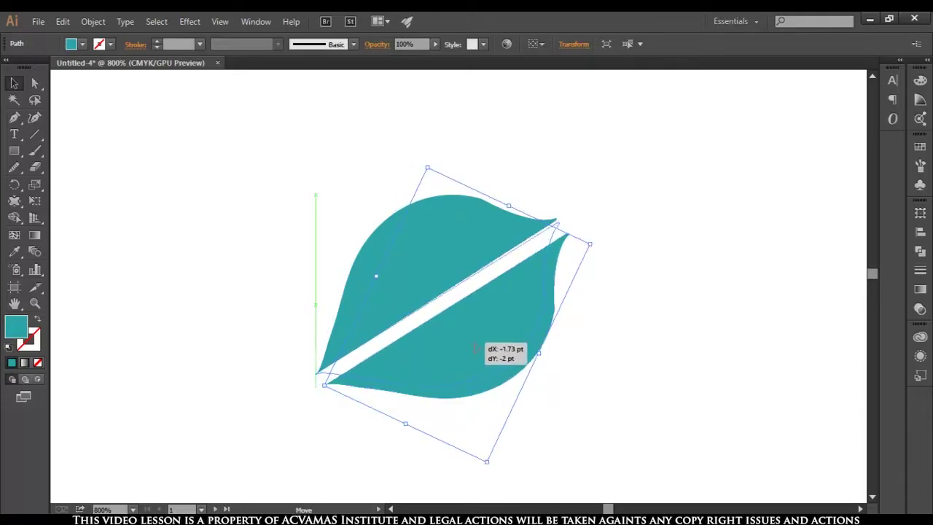
{"action": "left_click_drag", "start_coordinate": [471, 345], "coordinate": [475, 349]}
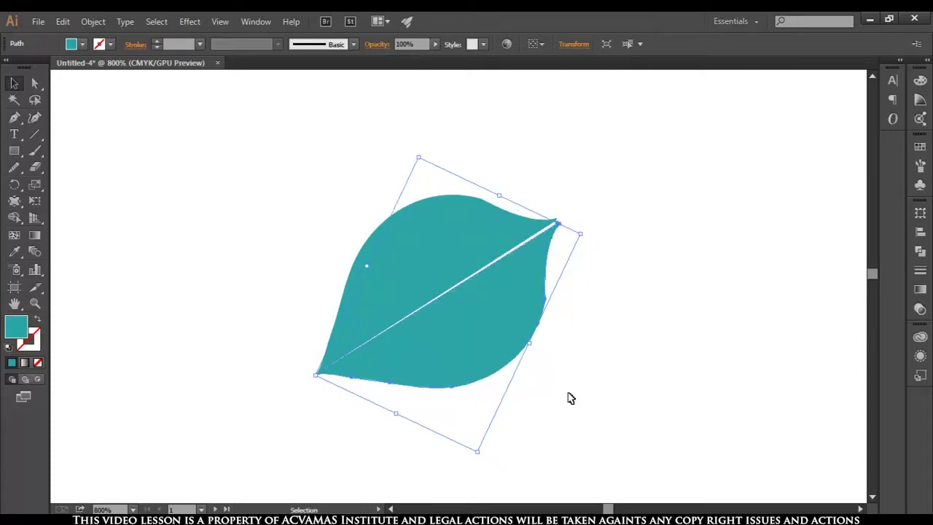
Fine-tune the lower half's position and rotation to close the seam and align the tips
{"action": "scroll", "coordinate": [519, 258], "scroll_direction": "up", "scroll_amount": 2}
{"action": "scroll", "coordinate": [612, 186], "scroll_direction": "up", "scroll_amount": 1}
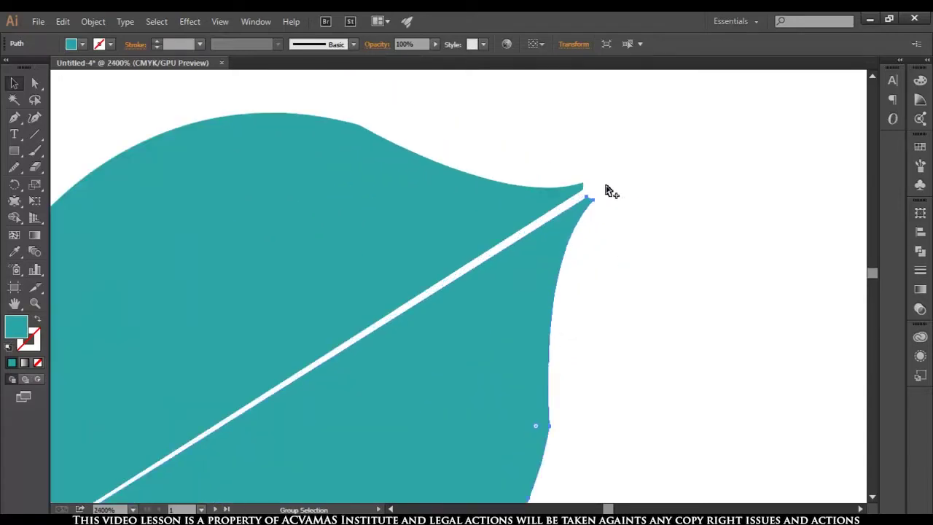
{"action": "left_click_drag", "start_coordinate": [659, 232], "coordinate": [661, 224]}
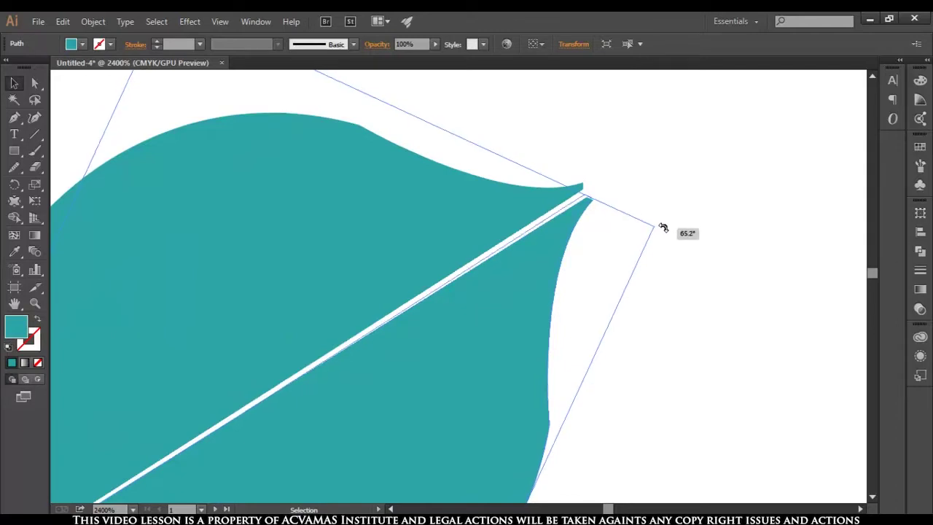
{"action": "scroll", "coordinate": [554, 279], "scroll_direction": "down", "scroll_amount": 1}
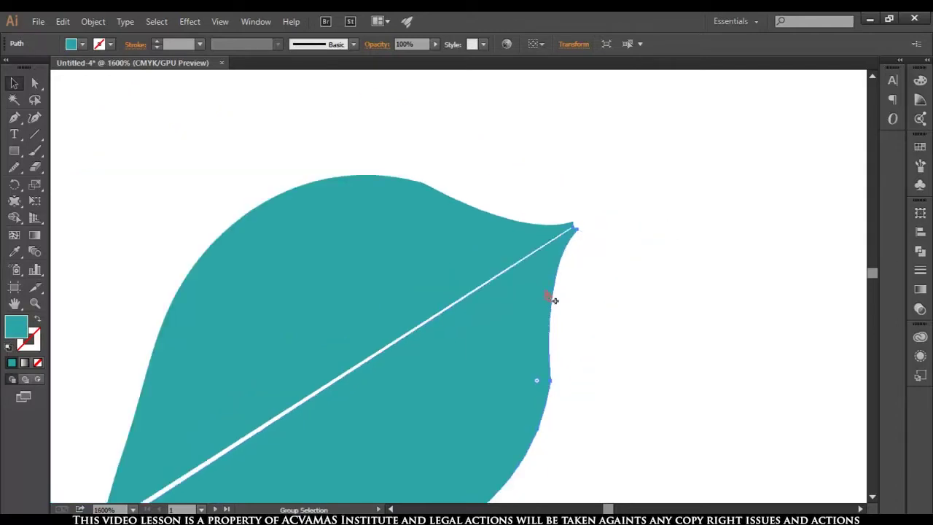
{"action": "scroll", "coordinate": [552, 296], "scroll_direction": "down", "scroll_amount": 1}
{"action": "scroll", "coordinate": [386, 438], "scroll_direction": "up", "scroll_amount": 1}
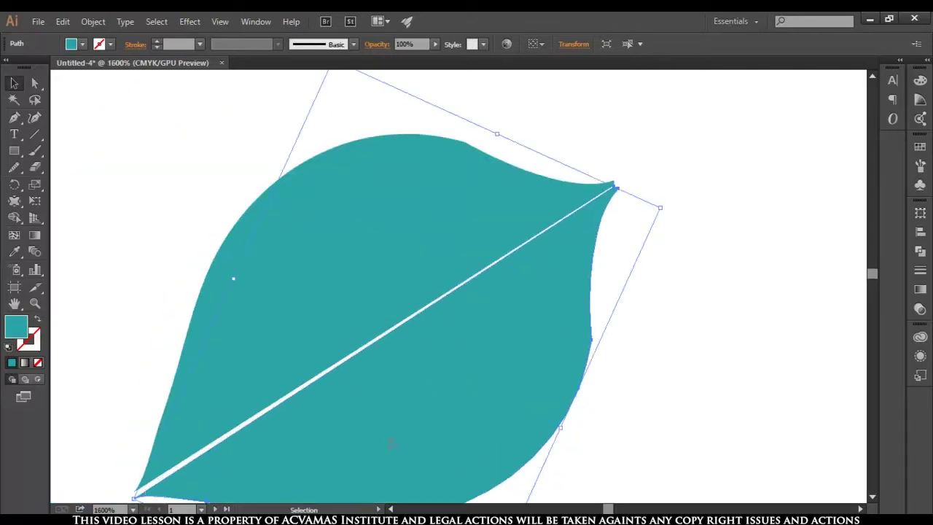
{"action": "scroll", "coordinate": [524, 317], "scroll_direction": "up", "scroll_amount": 1}
{"action": "scroll", "coordinate": [287, 389], "scroll_direction": "up", "scroll_amount": 1}
{"action": "left_click_drag", "start_coordinate": [349, 337], "coordinate": [364, 316]}
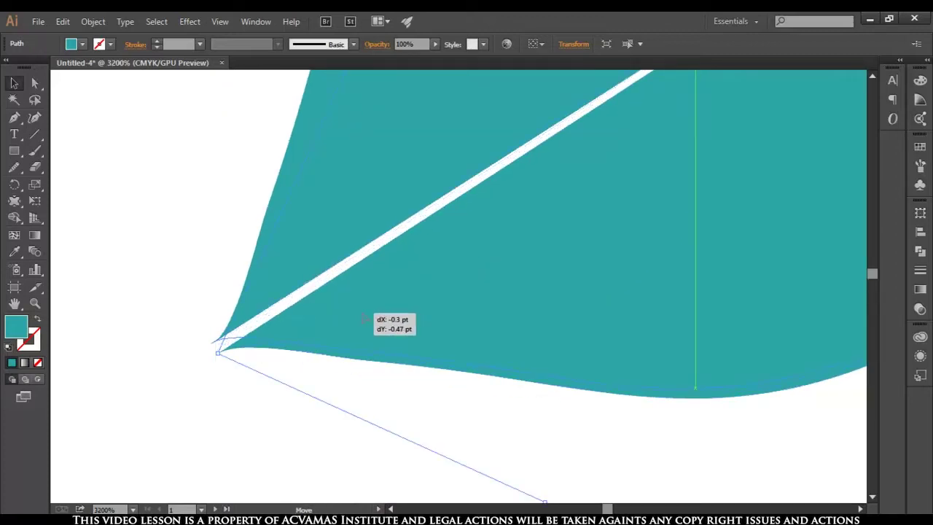
{"action": "left_click_drag", "start_coordinate": [364, 316], "coordinate": [364, 318]}
{"action": "scroll", "coordinate": [293, 421], "scroll_direction": "down", "scroll_amount": 3}
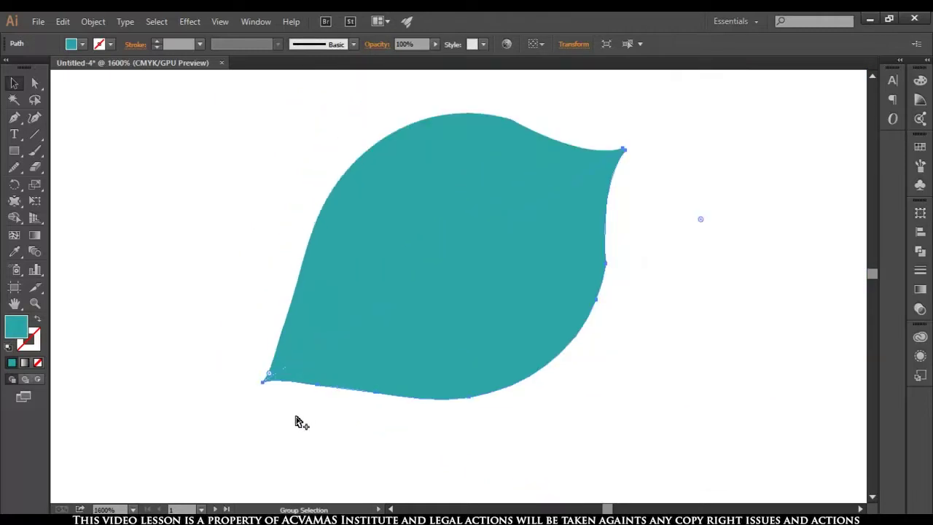
{"action": "left_click_drag", "start_coordinate": [545, 296], "coordinate": [529, 345]}
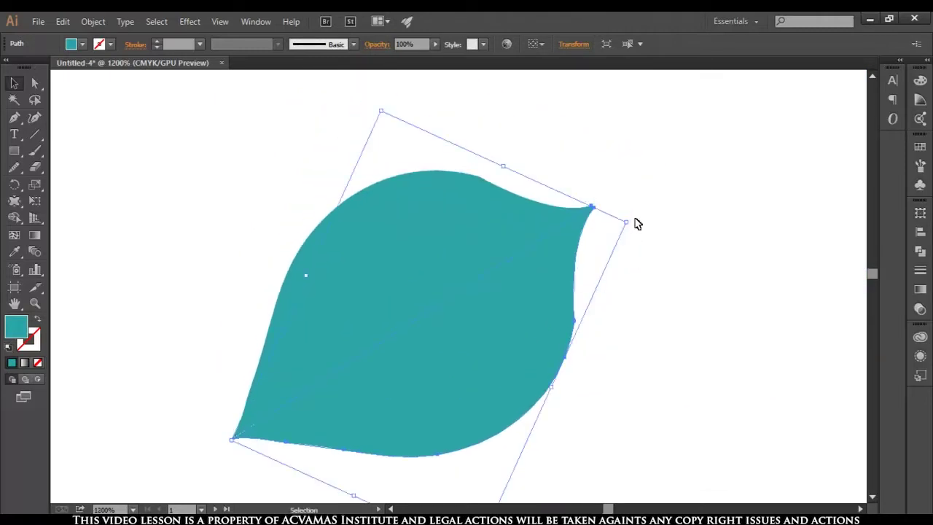
{"action": "left_click_drag", "start_coordinate": [631, 222], "coordinate": [634, 223]}
Fill the selected lower leaf half with a bright green from the Color Picker
{"action": "left_click", "coordinate": [668, 277]}
{"action": "left_click", "coordinate": [488, 343]}
{"action": "scroll", "coordinate": [514, 412], "scroll_direction": "down", "scroll_amount": 2}
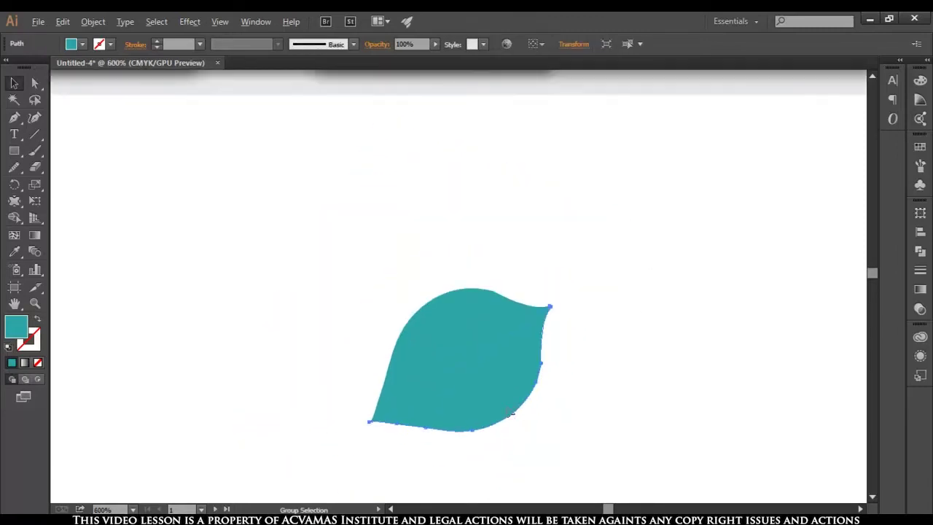
{"action": "double_click", "coordinate": [16, 327]}
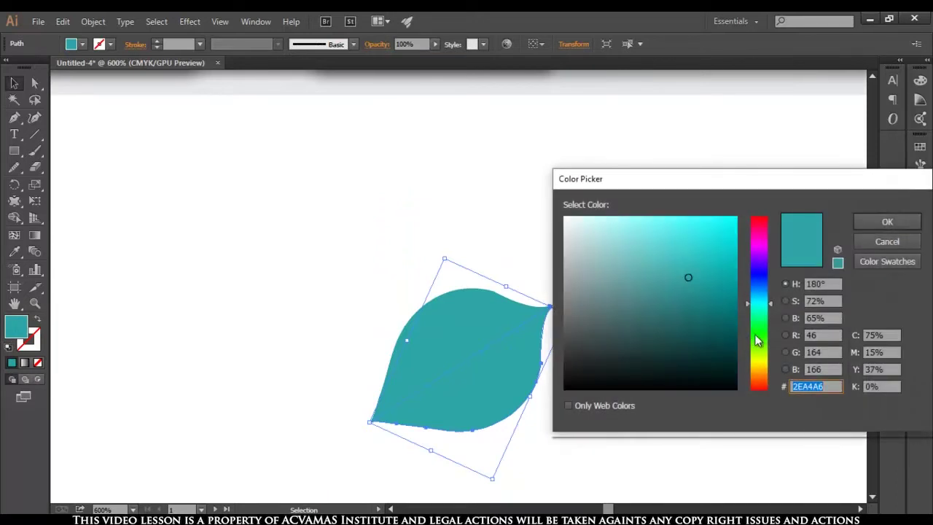
{"action": "left_click", "coordinate": [759, 337]}
{"action": "left_click", "coordinate": [728, 290]}
{"action": "left_click_drag", "start_coordinate": [729, 290], "coordinate": [733, 274]}
{"action": "left_click", "coordinate": [882, 223]}
{"action": "left_click", "coordinate": [634, 375]}
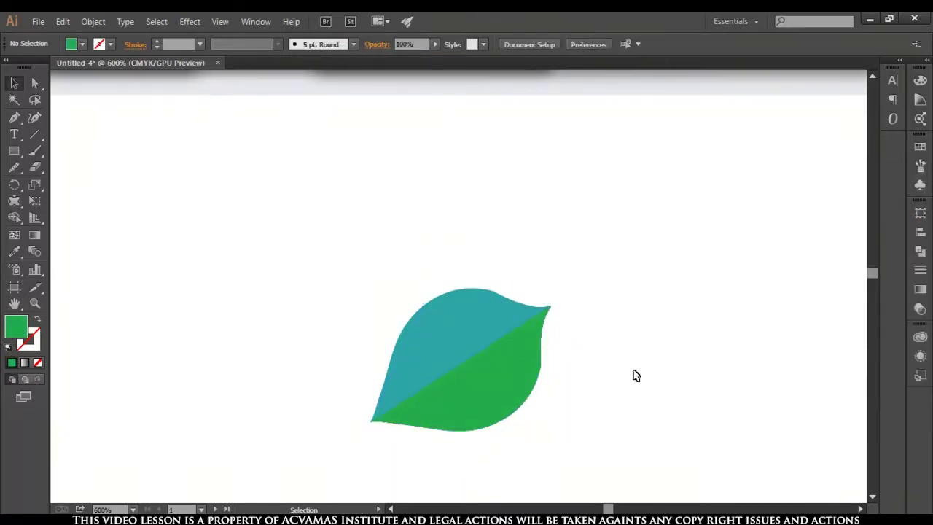
{"action": "scroll", "coordinate": [623, 391], "scroll_direction": "down", "scroll_amount": 2}
{"action": "scroll", "coordinate": [626, 395], "scroll_direction": "down", "scroll_amount": 2}
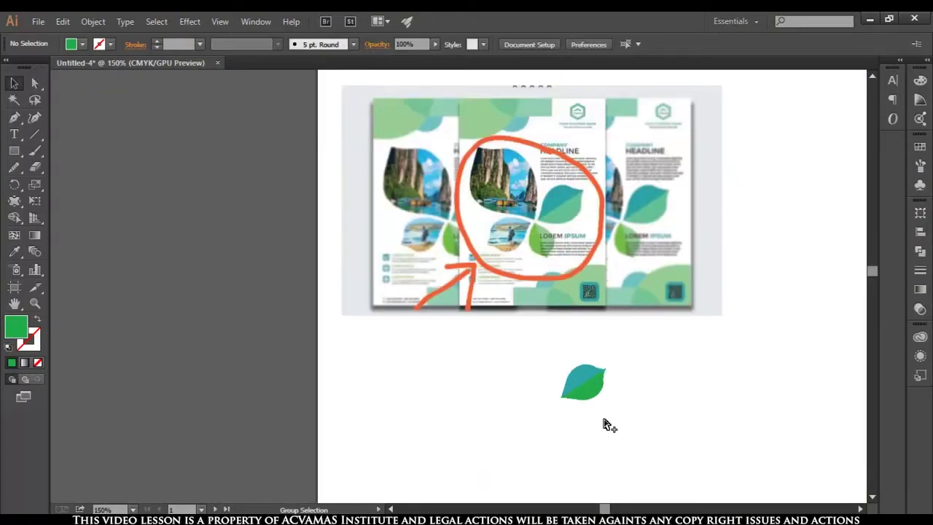
Check the leaf against the brochure image, then marquee-select both teal and green halves
{"action": "scroll", "coordinate": [604, 423], "scroll_direction": "up", "scroll_amount": 4}
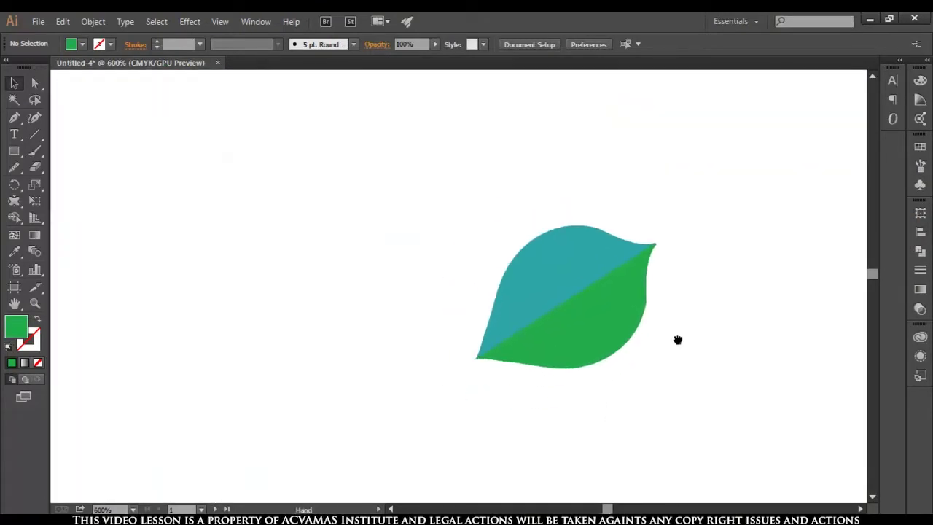
{"action": "scroll", "coordinate": [567, 406], "scroll_direction": "down", "scroll_amount": 2}
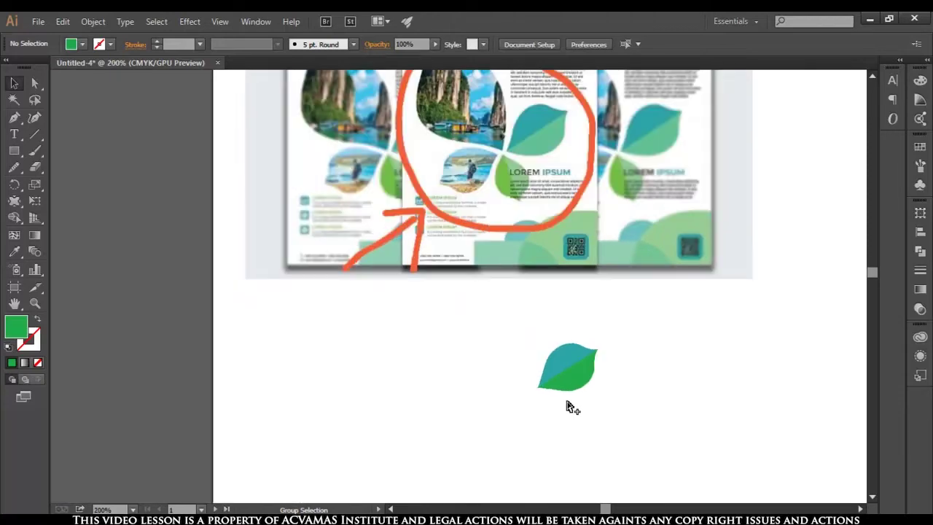
{"action": "scroll", "coordinate": [567, 406], "scroll_direction": "up", "scroll_amount": 1}
{"action": "scroll", "coordinate": [567, 406], "scroll_direction": "down", "scroll_amount": 2}
{"action": "left_click", "coordinate": [481, 191]}
{"action": "scroll", "coordinate": [558, 424], "scroll_direction": "up", "scroll_amount": 3}
{"action": "mouse_move", "coordinate": [658, 382]}
{"action": "left_mouse_down"}
{"action": "mouse_move", "coordinate": [611, 424]}
{"action": "mouse_move", "coordinate": [605, 407]}
{"action": "left_mouse_up"}
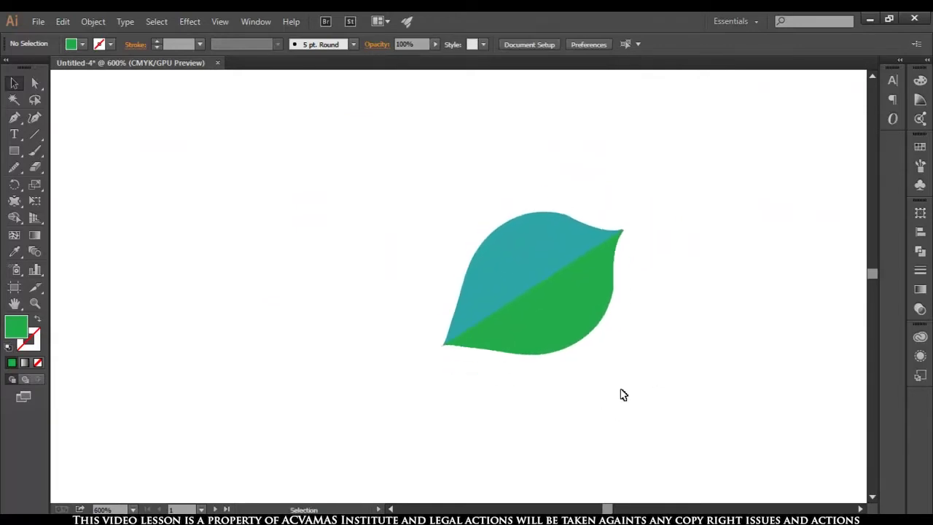
{"action": "left_click_drag", "start_coordinate": [541, 401], "coordinate": [579, 373]}
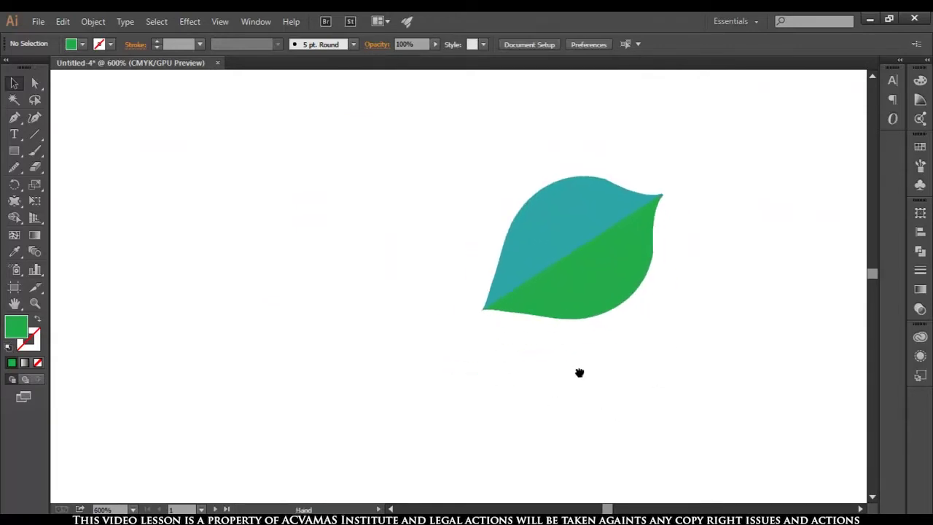
{"action": "scroll", "coordinate": [576, 416], "scroll_direction": "down", "scroll_amount": 1}
{"action": "scroll", "coordinate": [561, 417], "scroll_direction": "up", "scroll_amount": 1}
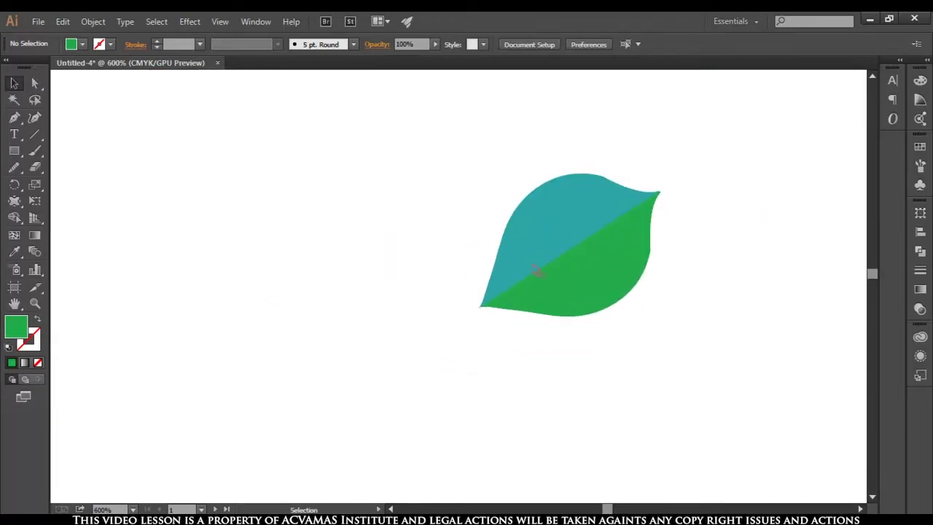
{"action": "mouse_move", "coordinate": [469, 132]}
{"action": "left_mouse_down"}
{"action": "mouse_move", "coordinate": [539, 260]}
{"action": "mouse_move", "coordinate": [685, 389]}
{"action": "left_mouse_up"}
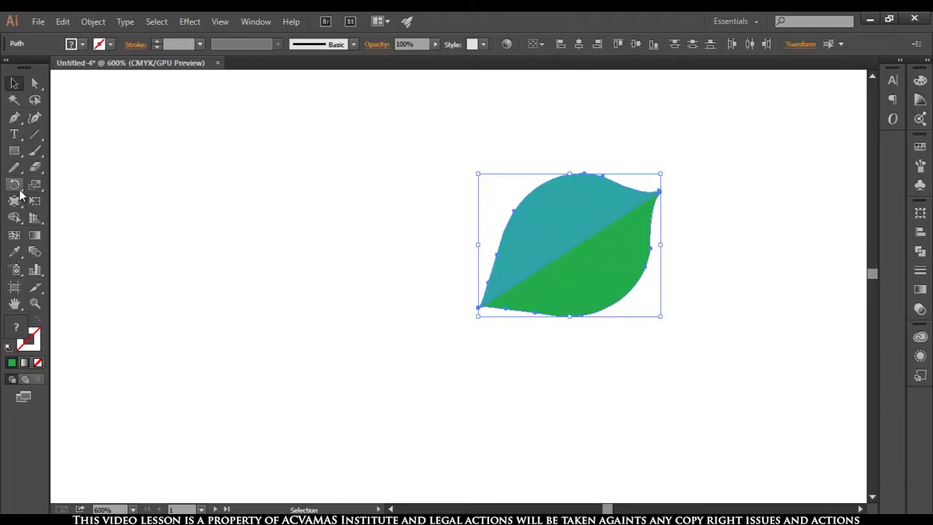
Choose the Rotate Tool and set its pivot below-left of the leaf
{"action": "left_click_drag", "start_coordinate": [18, 186], "coordinate": [88, 189]}
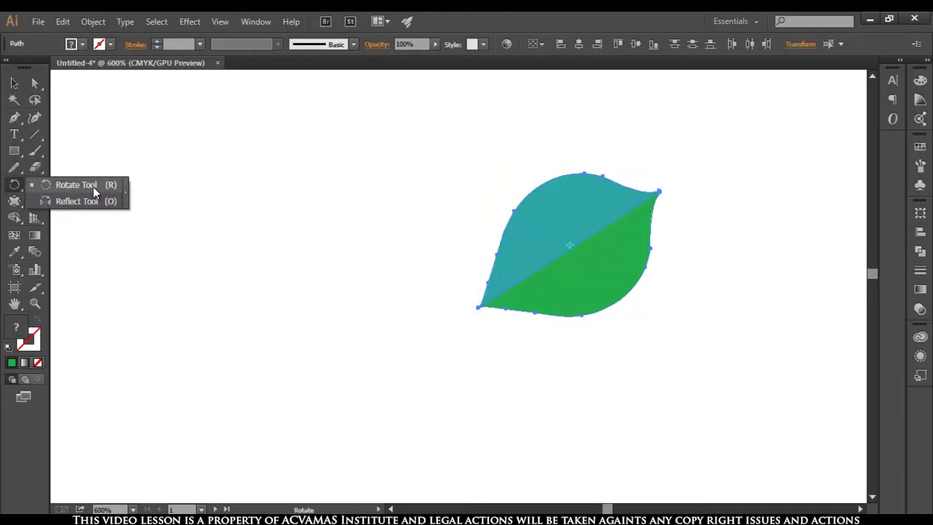
{"action": "left_click", "coordinate": [93, 187]}
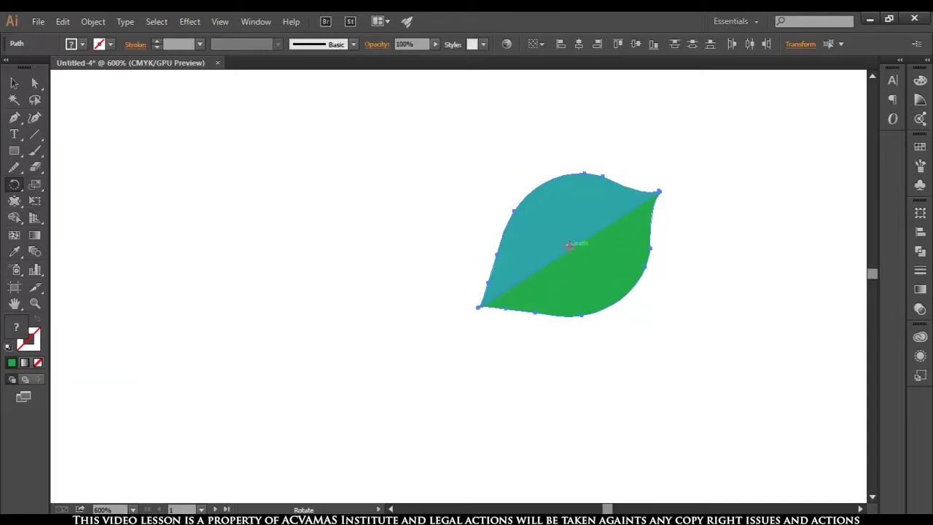
{"action": "scroll", "coordinate": [576, 270], "scroll_direction": "up", "scroll_amount": 3}
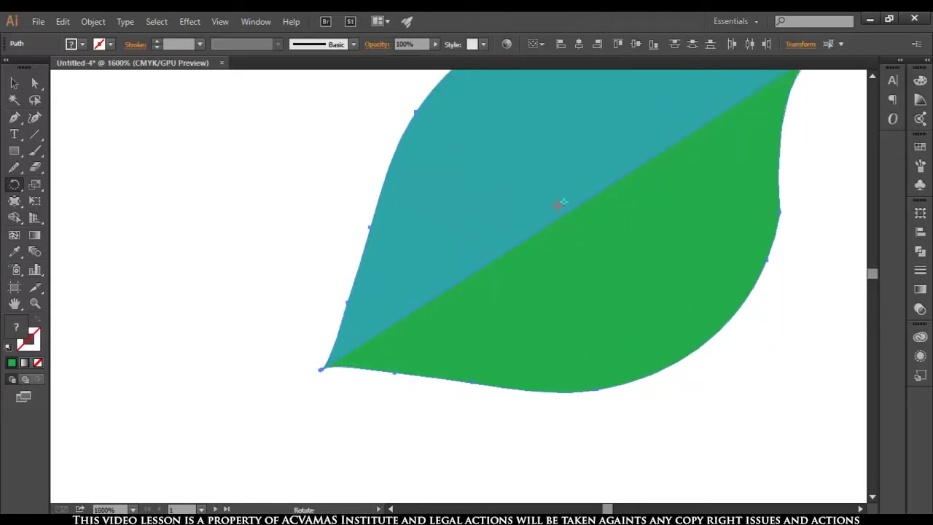
{"action": "scroll", "coordinate": [564, 202], "scroll_direction": "down", "scroll_amount": 1}
{"action": "scroll", "coordinate": [563, 288], "scroll_direction": "down", "scroll_amount": 3}
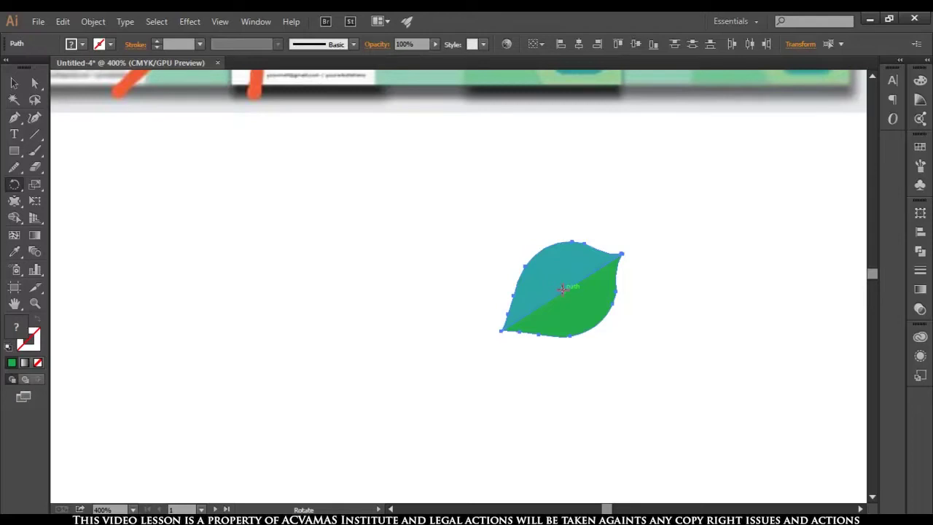
{"action": "left_click", "coordinate": [483, 340]}
Rotate a copy of the leaf around the pivot down below the original
{"action": "left_click_drag", "start_coordinate": [596, 267], "coordinate": [618, 355]}
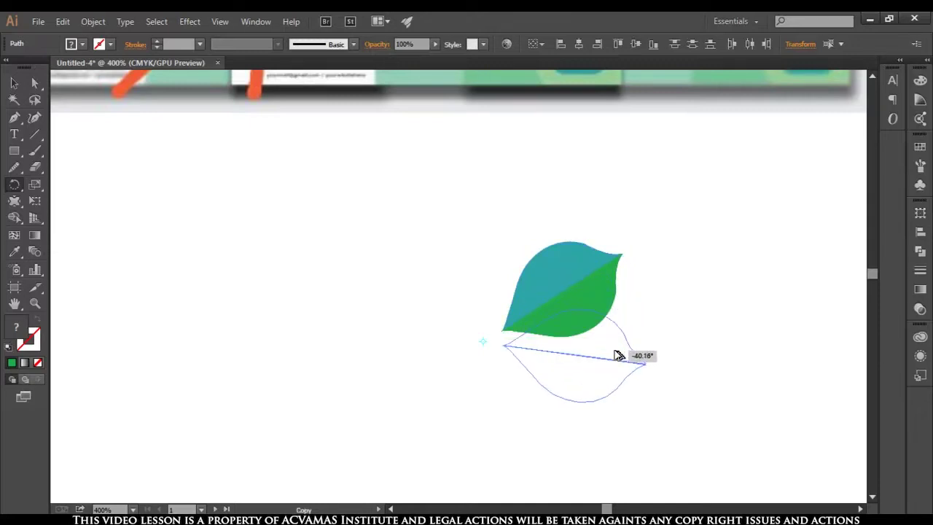
{"action": "left_click_drag", "start_coordinate": [618, 355], "coordinate": [618, 355]}
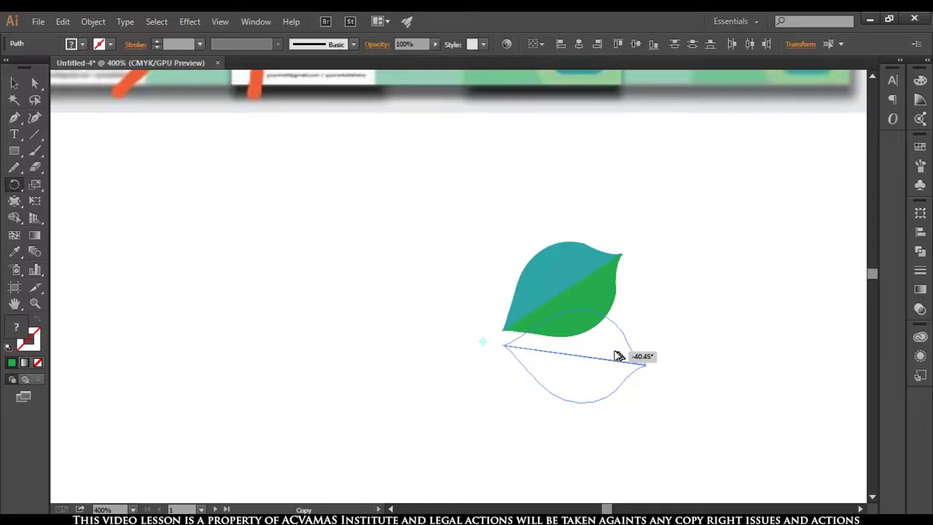
{"action": "mouse_move", "coordinate": [616, 354]}
{"action": "left_mouse_down"}
{"action": "mouse_move", "coordinate": [596, 411]}
{"action": "mouse_move", "coordinate": [566, 452]}
{"action": "left_mouse_up"}
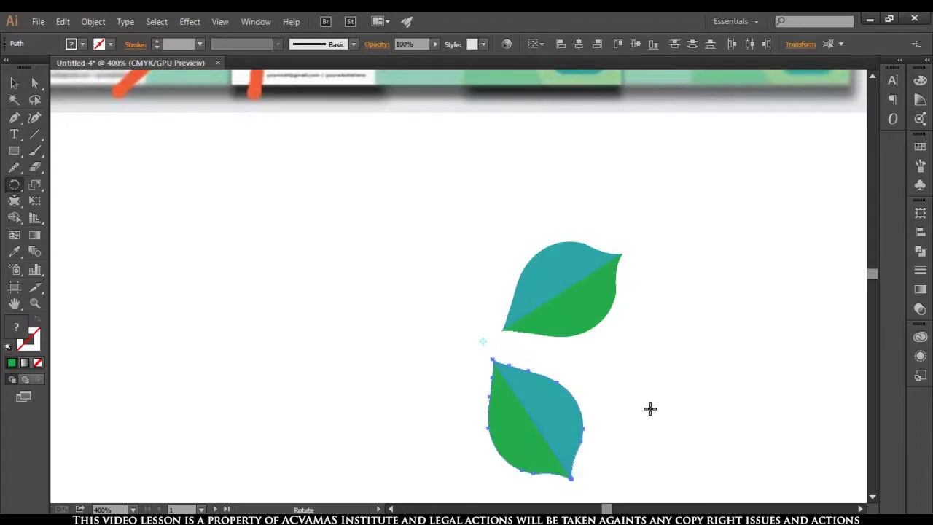
{"action": "scroll", "coordinate": [649, 408], "scroll_direction": "down", "scroll_amount": 1}
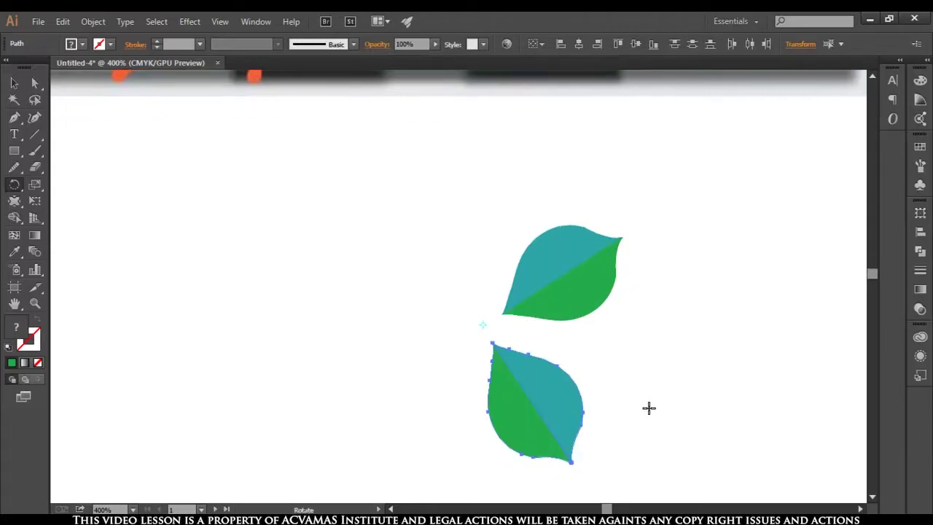
Undo the rotated leaf copy, restoring the green half, and reselect both halves
{"action": "key", "text": "v"}
{"action": "key", "text": "ctrl+z"}
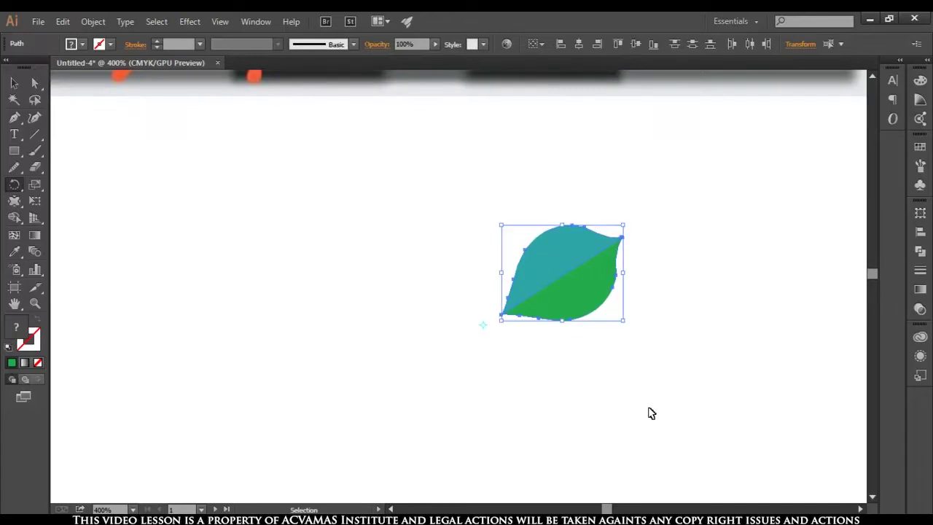
{"action": "key", "text": "ctrl+z"}
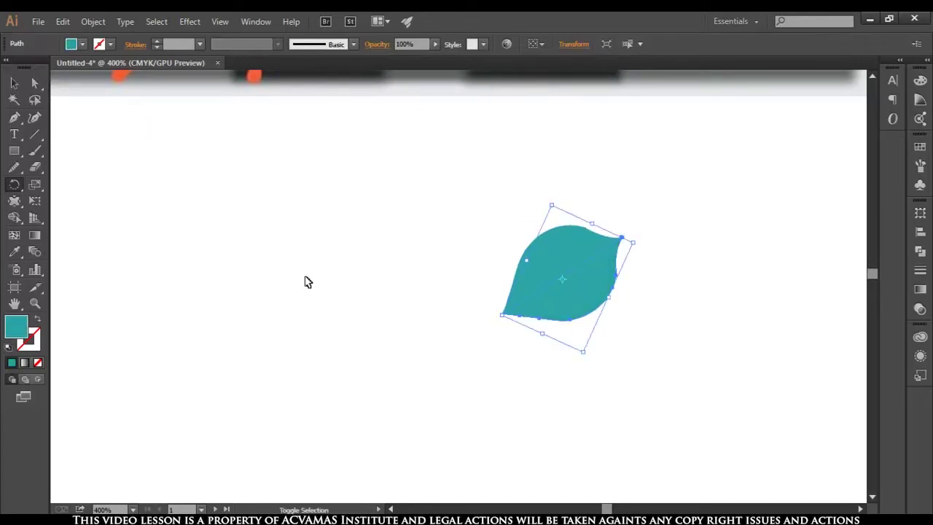
{"action": "key", "text": "ctrl+shift+z"}
{"action": "key", "text": "r"}
{"action": "key", "text": "v"}
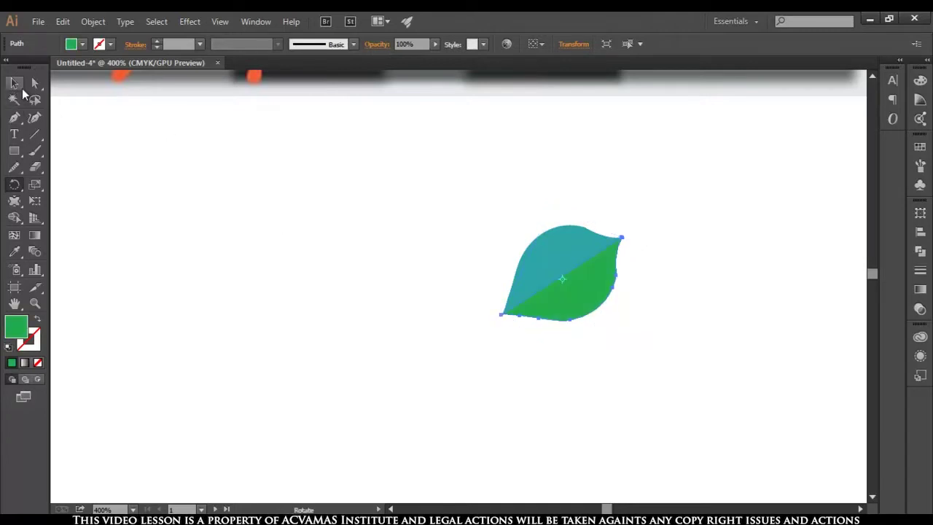
{"action": "left_click", "coordinate": [488, 181]}
{"action": "mouse_move", "coordinate": [478, 162]}
{"action": "left_mouse_down"}
{"action": "mouse_move", "coordinate": [571, 333]}
{"action": "mouse_move", "coordinate": [666, 408]}
{"action": "left_mouse_up"}
Return to the Rotate Tool and set a new pivot below-left of the leaf
{"action": "left_click_drag", "start_coordinate": [14, 185], "coordinate": [60, 185]}
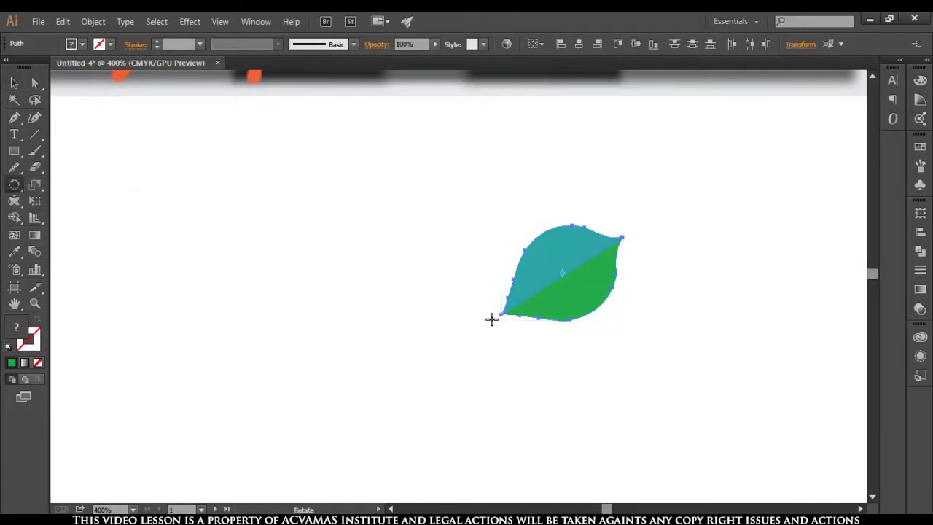
{"action": "scroll", "coordinate": [563, 285], "scroll_direction": "up", "scroll_amount": 1}
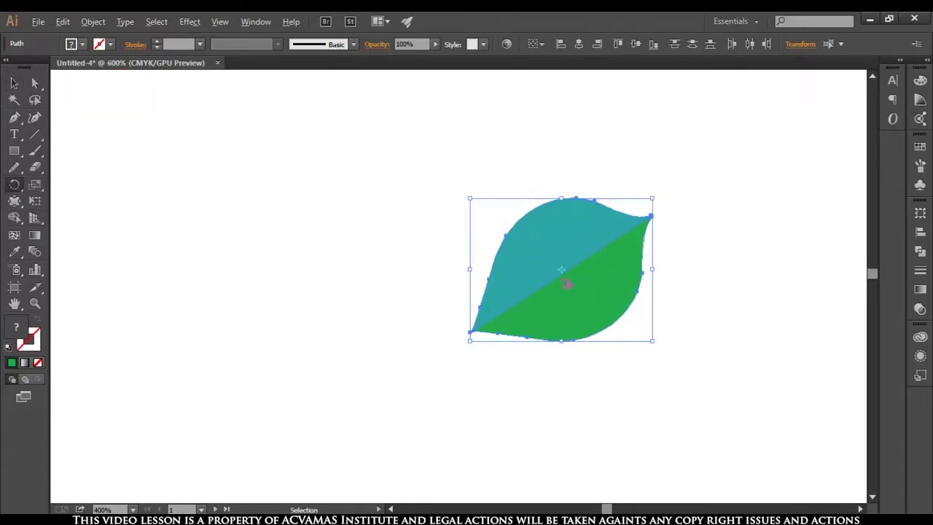
{"action": "scroll", "coordinate": [564, 284], "scroll_direction": "up", "scroll_amount": 2}
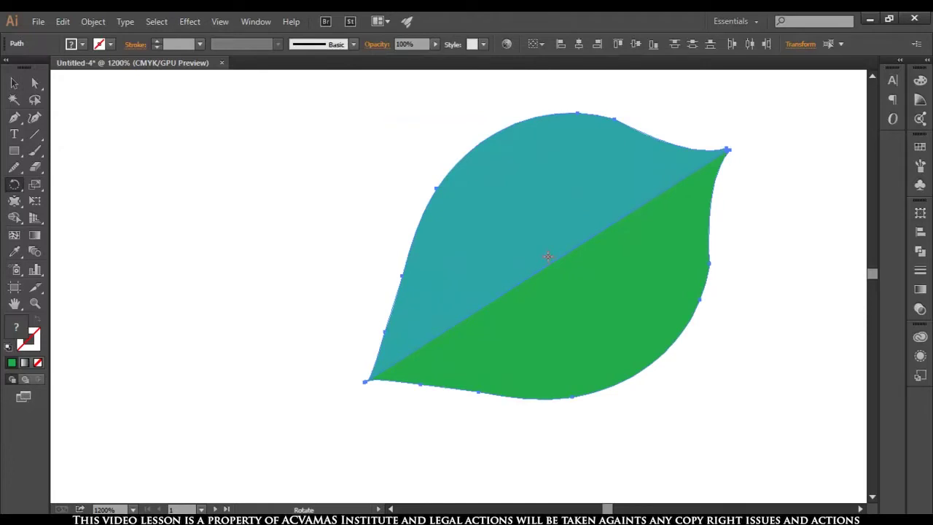
{"action": "scroll", "coordinate": [583, 340], "scroll_direction": "down", "scroll_amount": 1}
{"action": "scroll", "coordinate": [583, 339], "scroll_direction": "down", "scroll_amount": 1}
{"action": "scroll", "coordinate": [583, 340], "scroll_direction": "up", "scroll_amount": 1}
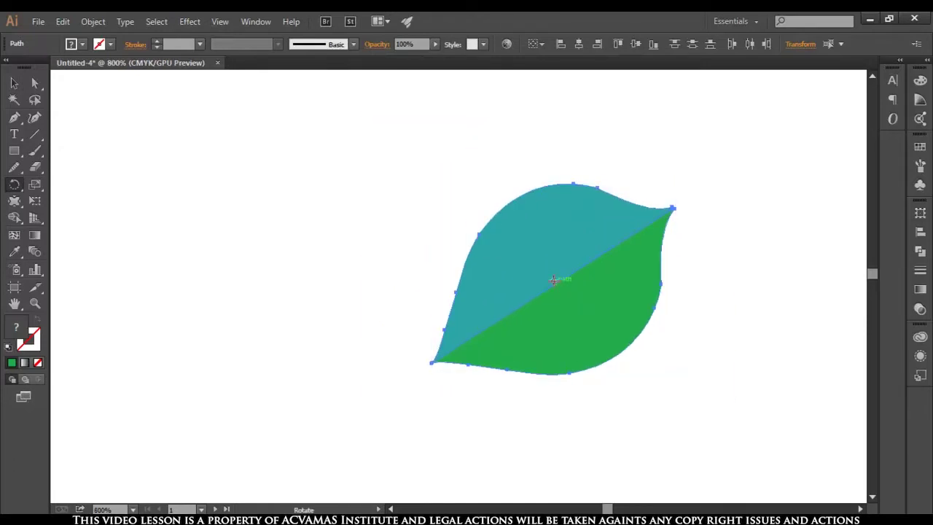
{"action": "left_click_drag", "start_coordinate": [553, 279], "coordinate": [506, 319]}
{"action": "key", "text": "ctrl+z"}
{"action": "left_click", "coordinate": [379, 392]}
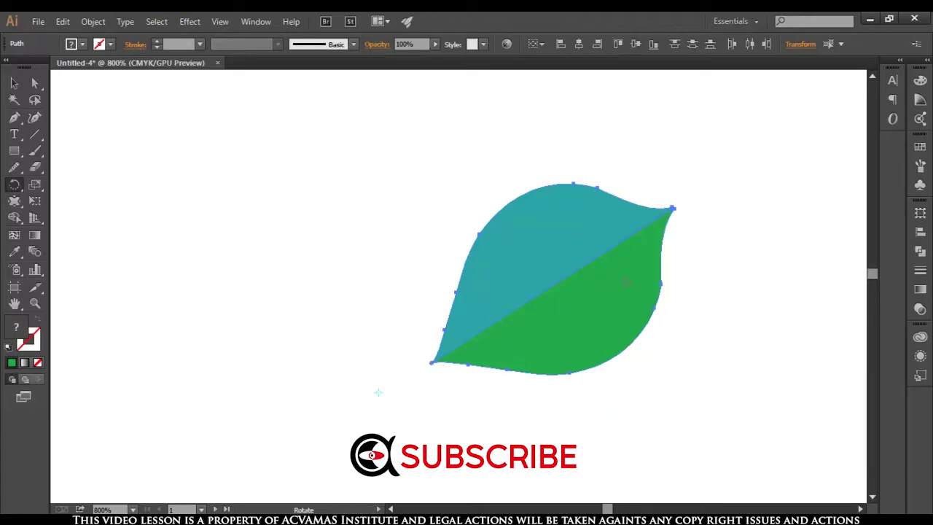
{"action": "scroll", "coordinate": [625, 279], "scroll_direction": "down", "scroll_amount": 1}
{"action": "scroll", "coordinate": [625, 279], "scroll_direction": "down", "scroll_amount": 1}
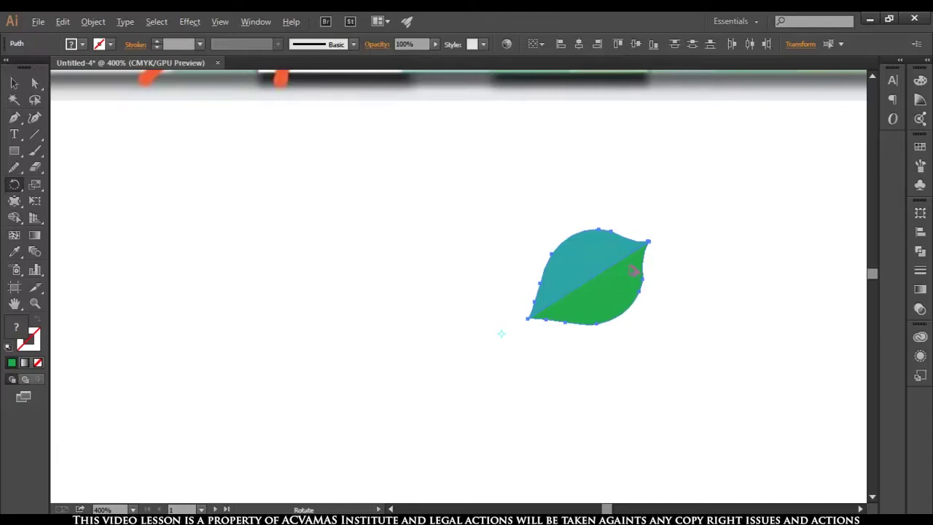
Alt-drag a copy of the leaf around the pivot to about -75°, below the original
{"action": "left_click_drag", "start_coordinate": [633, 270], "coordinate": [614, 418]}
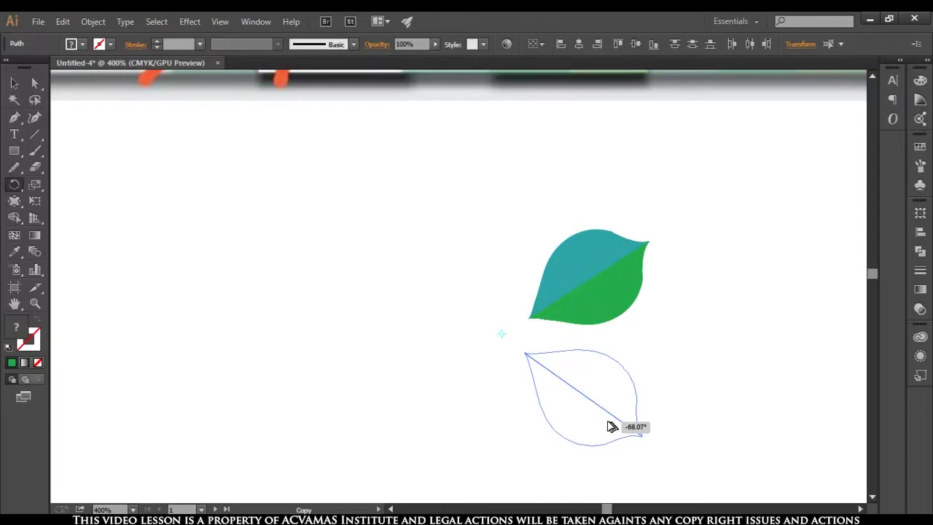
{"action": "left_click_drag", "start_coordinate": [614, 419], "coordinate": [597, 438]}
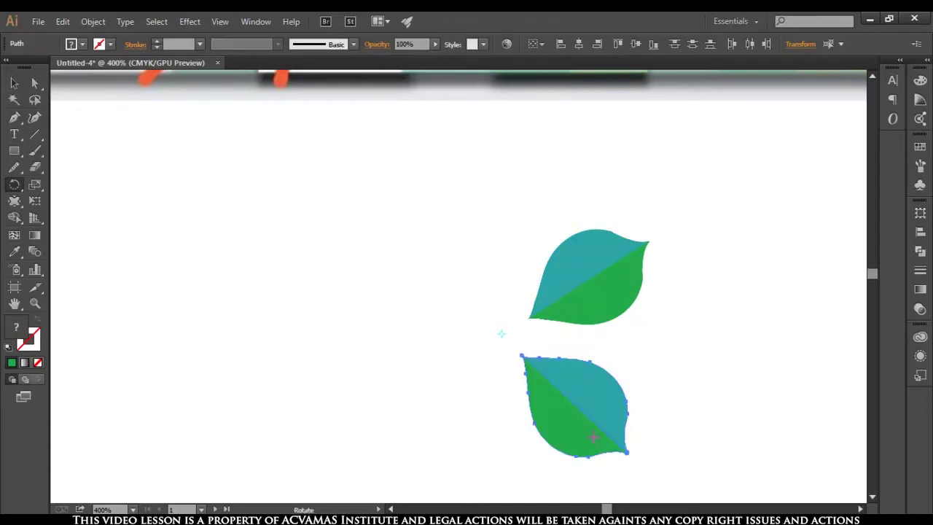
{"action": "scroll", "coordinate": [593, 436], "scroll_direction": "down", "scroll_amount": 2}
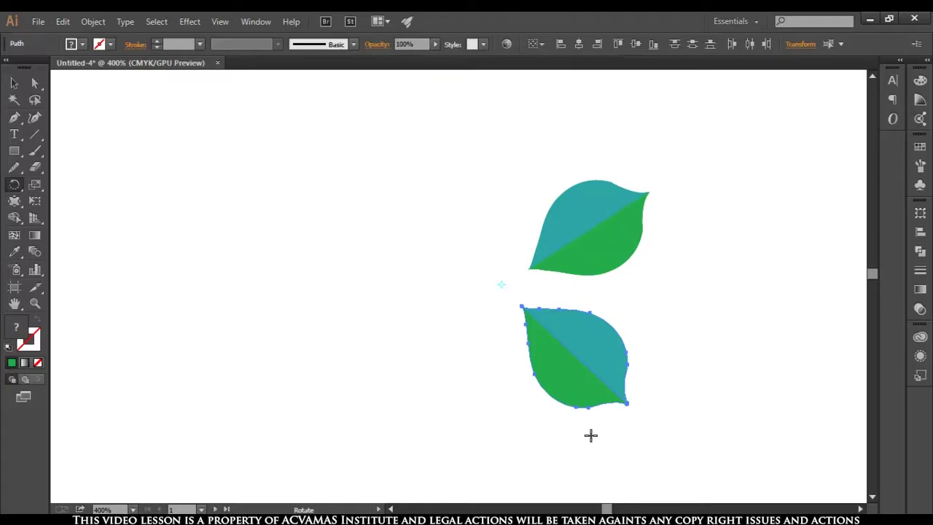
{"action": "scroll", "coordinate": [506, 319], "scroll_direction": "up", "scroll_amount": 3}
{"action": "scroll", "coordinate": [505, 319], "scroll_direction": "up", "scroll_amount": 6}
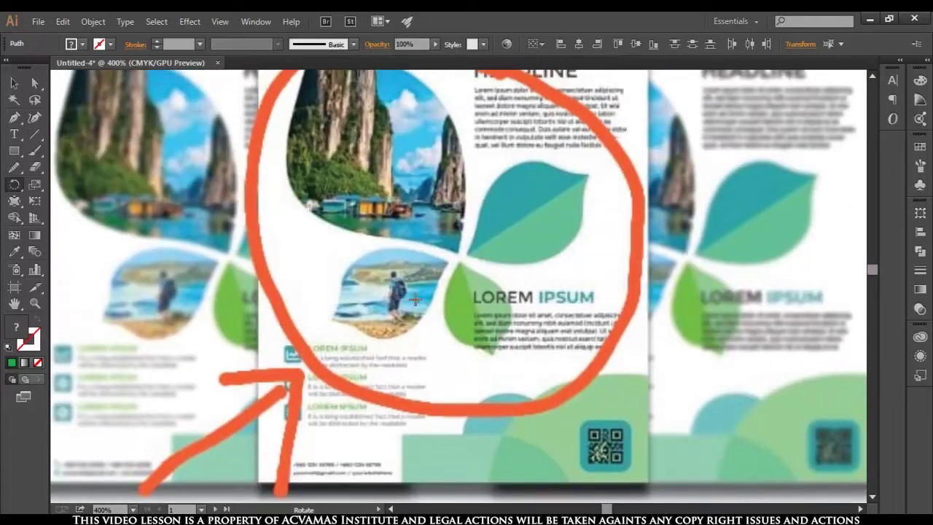
{"action": "scroll", "coordinate": [458, 339], "scroll_direction": "down", "scroll_amount": 10}
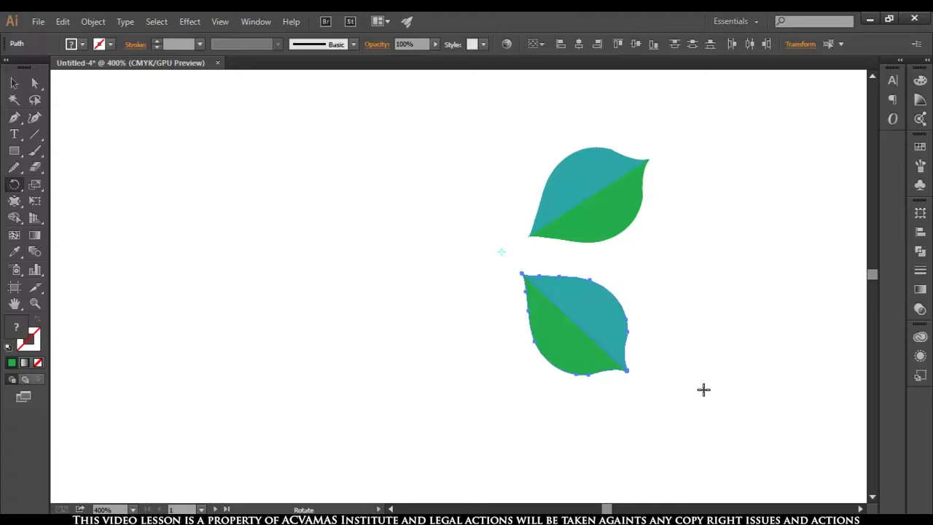
Repeat the rotate-copy twice with Ctrl+D to ring four leaves around the pivot
{"action": "key", "text": "v"}
{"action": "key", "text": "ctrl+d"}
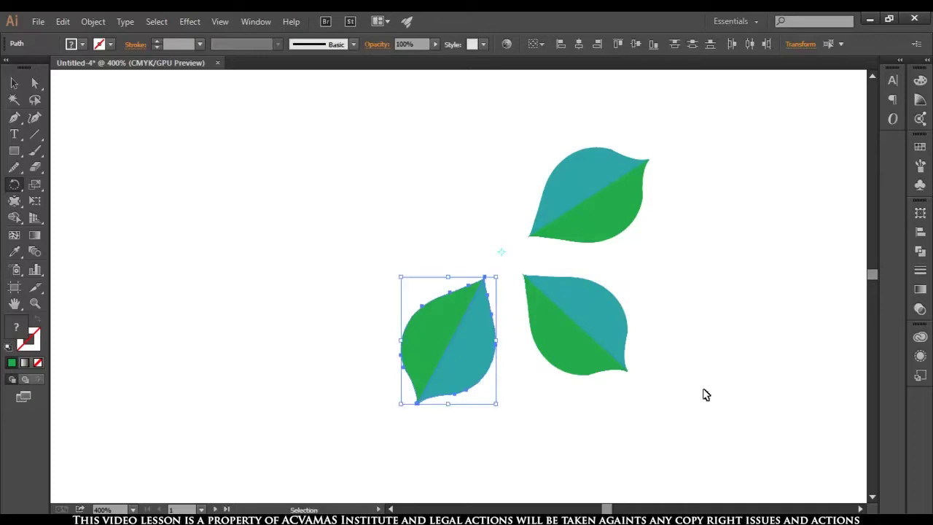
{"action": "key", "text": "ctrl+d"}
{"action": "key", "text": "r"}
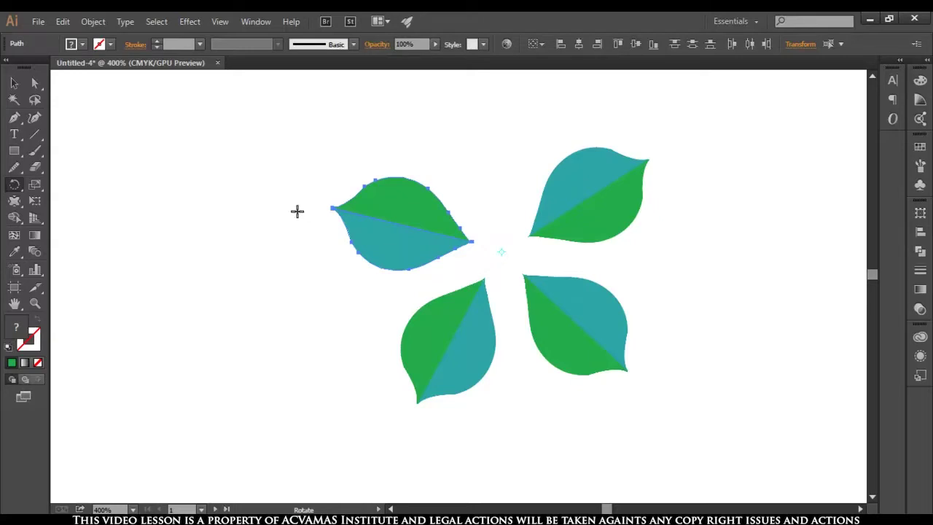
Select both halves of the lower-right leaf and scale it down
{"action": "left_click", "coordinate": [21, 84]}
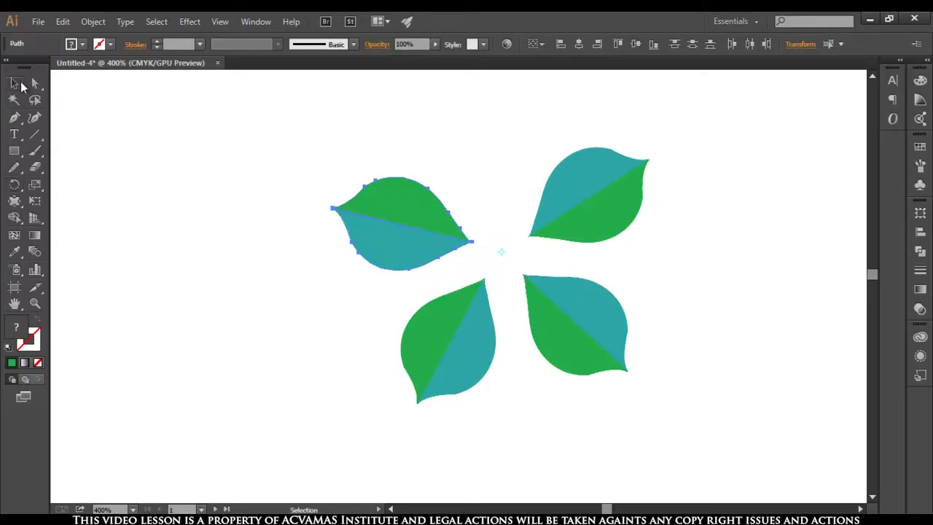
{"action": "left_click", "coordinate": [656, 387]}
{"action": "left_click", "coordinate": [611, 364]}
{"action": "left_click", "coordinate": [697, 314]}
{"action": "left_click_drag", "start_coordinate": [687, 288], "coordinate": [556, 395]}
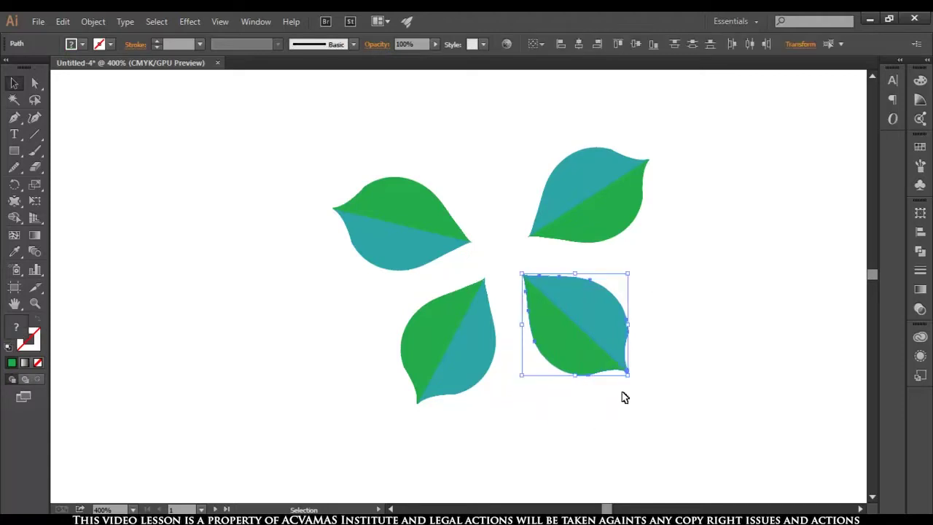
{"action": "left_click_drag", "start_coordinate": [628, 374], "coordinate": [611, 353]}
{"action": "left_click", "coordinate": [644, 414]}
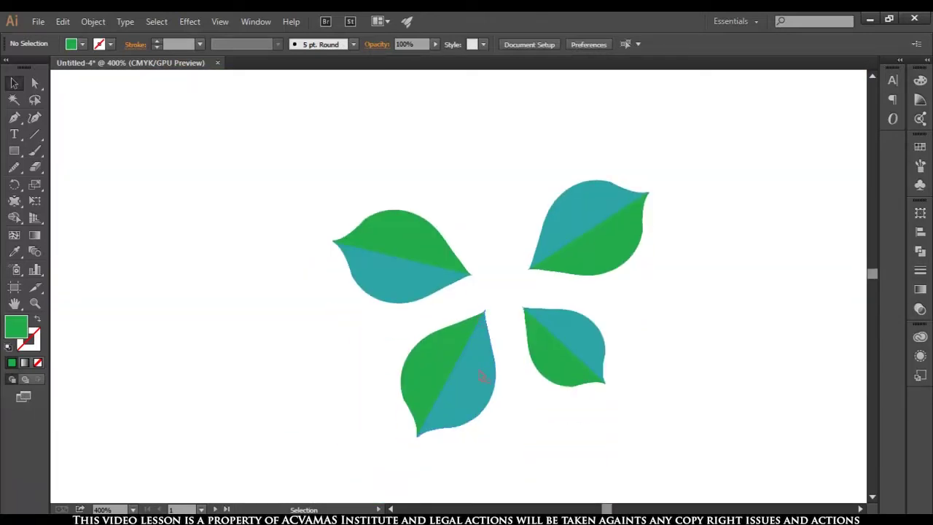
Rotate the lower-left leaf slightly, nudge it up-left and enlarge it
{"action": "left_click", "coordinate": [478, 355]}
{"action": "left_click", "coordinate": [431, 378], "text": "shift"}
{"action": "left_click_drag", "start_coordinate": [500, 441], "coordinate": [485, 449]}
{"action": "left_click_drag", "start_coordinate": [474, 389], "coordinate": [466, 366]}
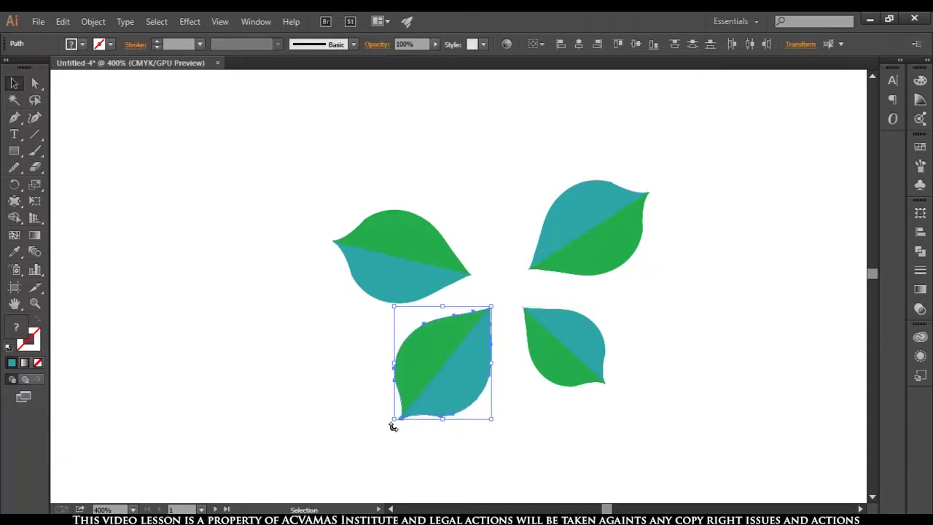
{"action": "left_click_drag", "start_coordinate": [394, 420], "coordinate": [380, 435]}
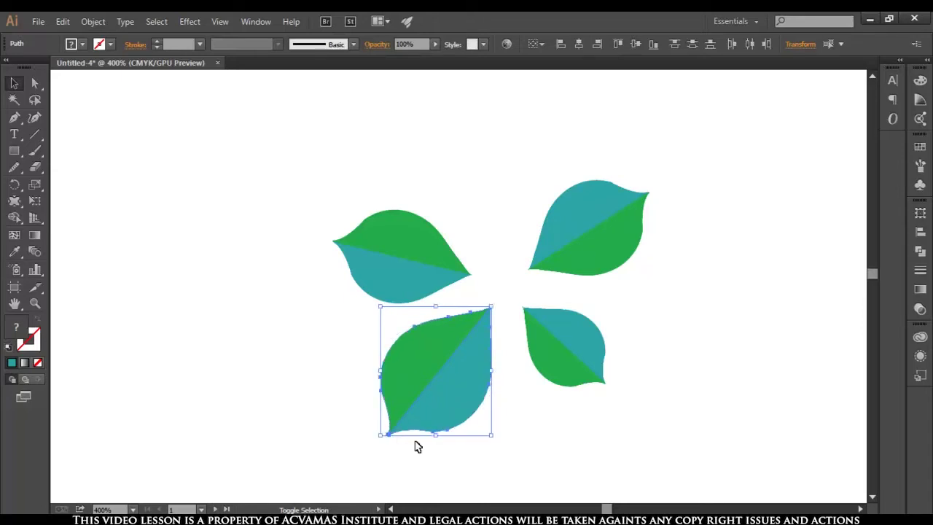
{"action": "left_click", "coordinate": [518, 420]}
Select both halves of the upper-left leaf and enlarge it up and to the left
{"action": "left_click", "coordinate": [408, 239]}
{"action": "left_click", "coordinate": [408, 239], "text": "shift"}
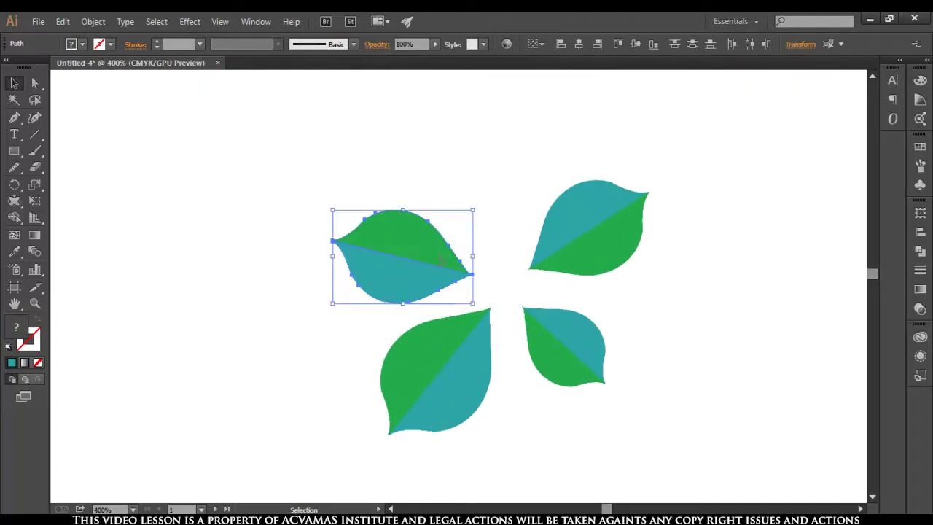
{"action": "left_click", "coordinate": [308, 191]}
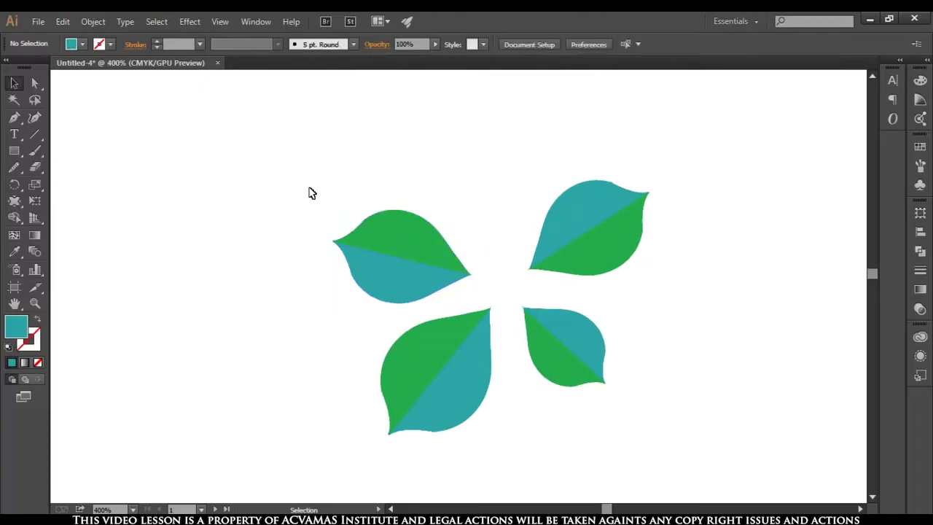
{"action": "left_click_drag", "start_coordinate": [311, 183], "coordinate": [385, 305]}
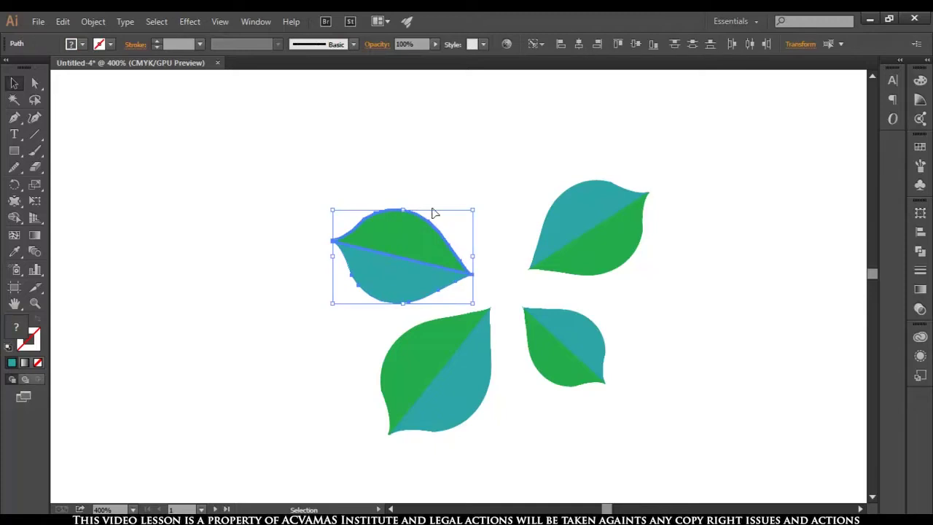
{"action": "left_click", "coordinate": [433, 211]}
{"action": "left_click", "coordinate": [399, 286]}
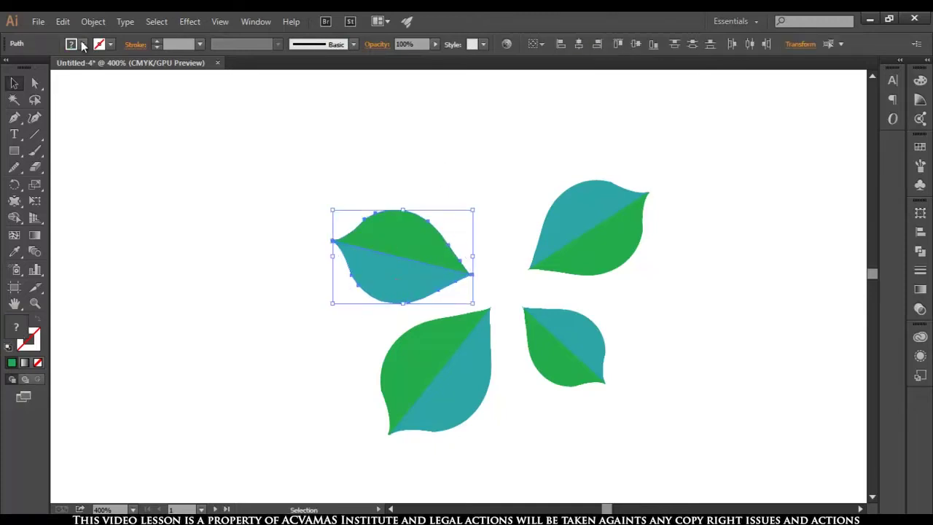
{"action": "left_click", "coordinate": [95, 23]}
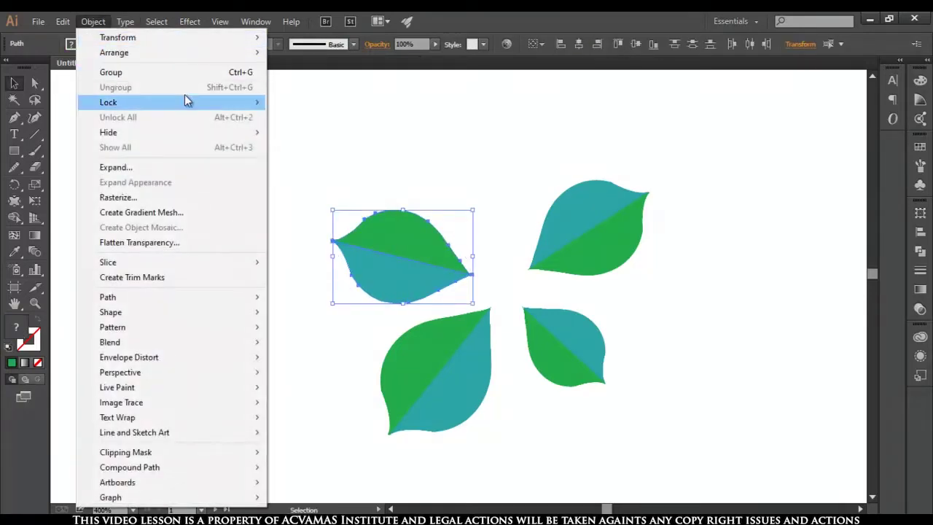
{"action": "left_click", "coordinate": [427, 152]}
{"action": "left_click", "coordinate": [411, 250]}
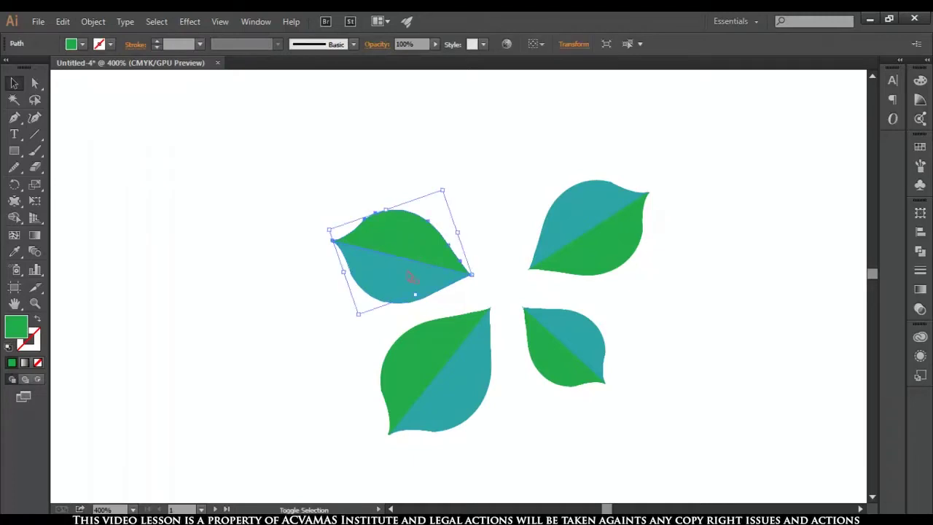
{"action": "left_click", "coordinate": [401, 281], "text": "shift"}
{"action": "left_click_drag", "start_coordinate": [335, 211], "coordinate": [241, 120]}
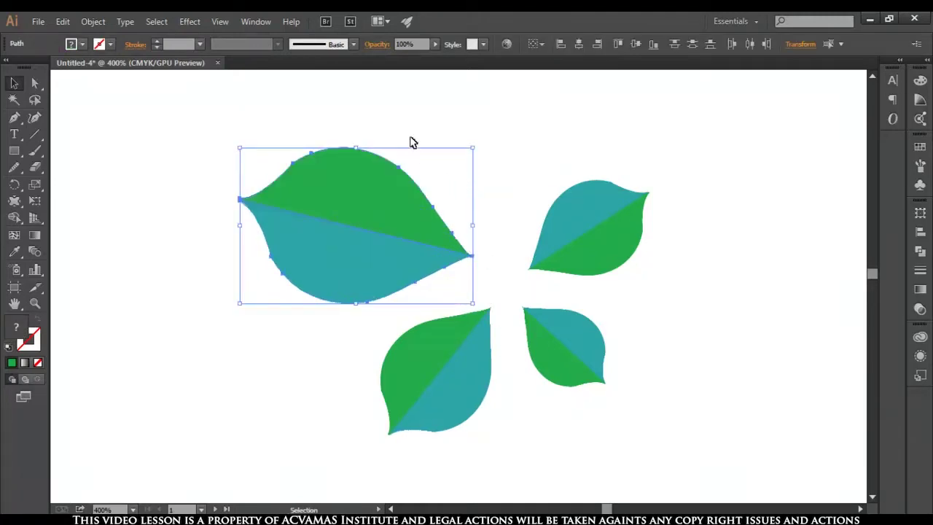
Rotate the large upper-left leaf clockwise and shift it up and to the right
{"action": "key", "text": "a"}
{"action": "scroll", "coordinate": [340, 246], "scroll_direction": "down", "scroll_amount": 1}
{"action": "scroll", "coordinate": [340, 246], "scroll_direction": "up", "scroll_amount": 1}
{"action": "key", "text": "v"}
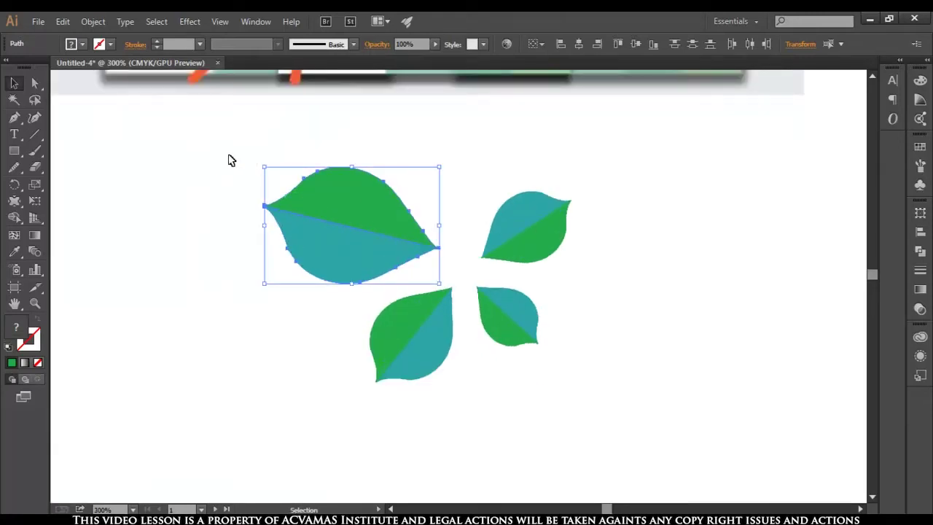
{"action": "left_click_drag", "start_coordinate": [260, 161], "coordinate": [284, 132]}
{"action": "left_click_drag", "start_coordinate": [386, 233], "coordinate": [406, 213]}
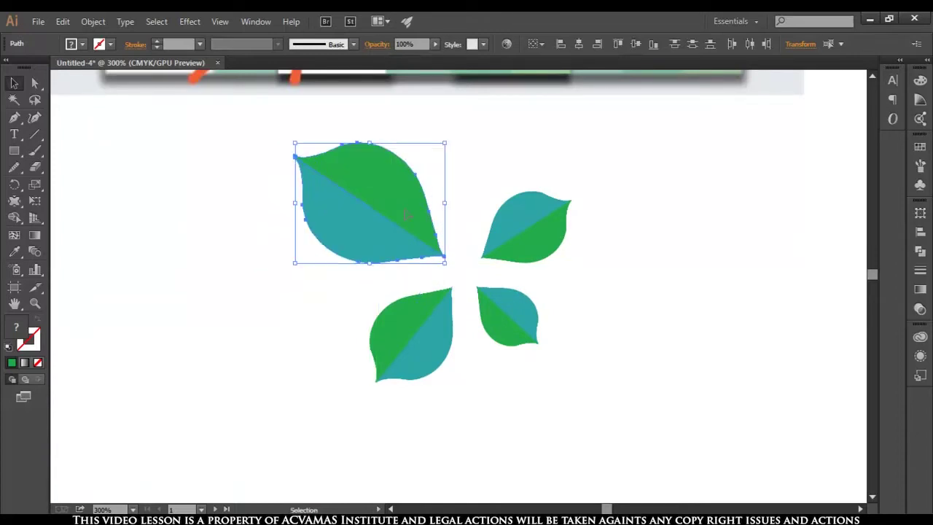
Deselect and zoom and pan to recentre the leaf cluster in view
{"action": "left_click", "coordinate": [643, 335]}
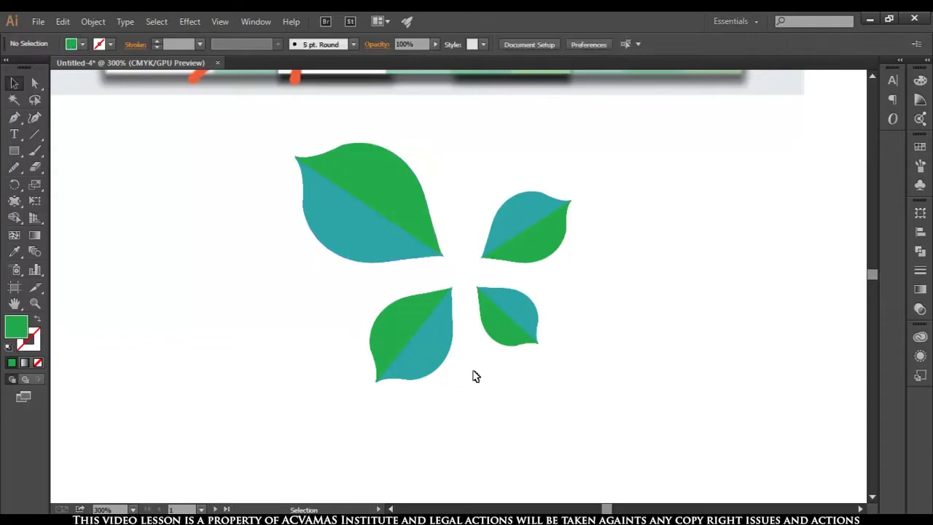
{"action": "scroll", "coordinate": [420, 380], "scroll_direction": "down", "scroll_amount": 1}
{"action": "scroll", "coordinate": [420, 381], "scroll_direction": "down", "scroll_amount": 2}
{"action": "scroll", "coordinate": [420, 381], "scroll_direction": "up", "scroll_amount": 3}
{"action": "scroll", "coordinate": [421, 381], "scroll_direction": "up", "scroll_amount": 1}
{"action": "scroll", "coordinate": [421, 381], "scroll_direction": "down", "scroll_amount": 1}
{"action": "mouse_move", "coordinate": [465, 231]}
{"action": "left_mouse_down"}
{"action": "mouse_move", "coordinate": [481, 327]}
{"action": "mouse_move", "coordinate": [509, 325]}
{"action": "mouse_move", "coordinate": [522, 356]}
{"action": "left_mouse_up"}
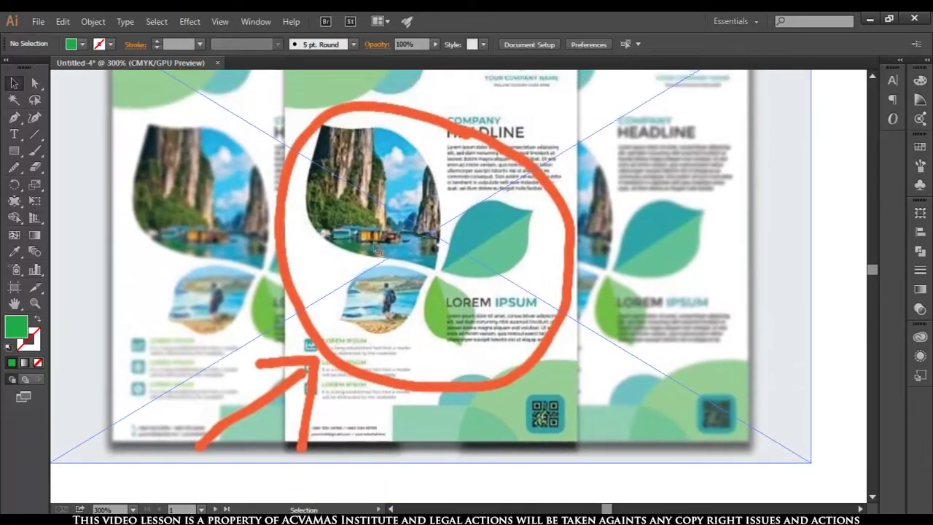
{"action": "scroll", "coordinate": [497, 386], "scroll_direction": "down", "scroll_amount": 1}
{"action": "scroll", "coordinate": [495, 385], "scroll_direction": "down", "scroll_amount": 3}
{"action": "scroll", "coordinate": [494, 385], "scroll_direction": "down", "scroll_amount": 1}
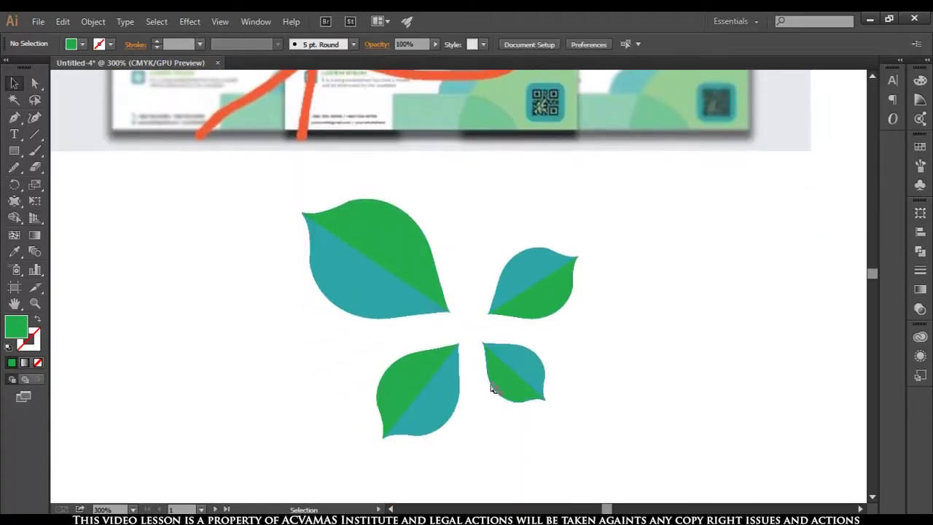
{"action": "scroll", "coordinate": [464, 397], "scroll_direction": "up", "scroll_amount": 1}
{"action": "scroll", "coordinate": [464, 398], "scroll_direction": "up", "scroll_amount": 1}
{"action": "scroll", "coordinate": [461, 395], "scroll_direction": "down", "scroll_amount": 1}
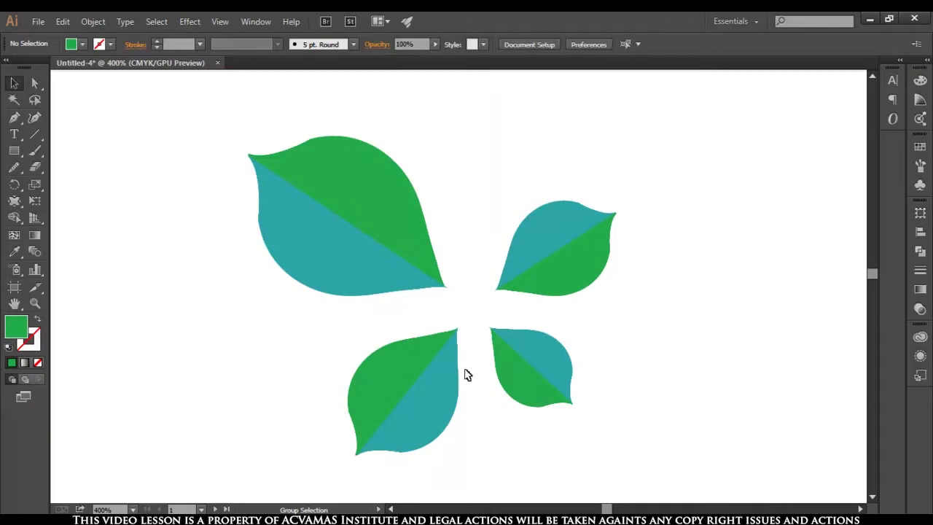
{"action": "left_click_drag", "start_coordinate": [471, 300], "coordinate": [483, 304]}
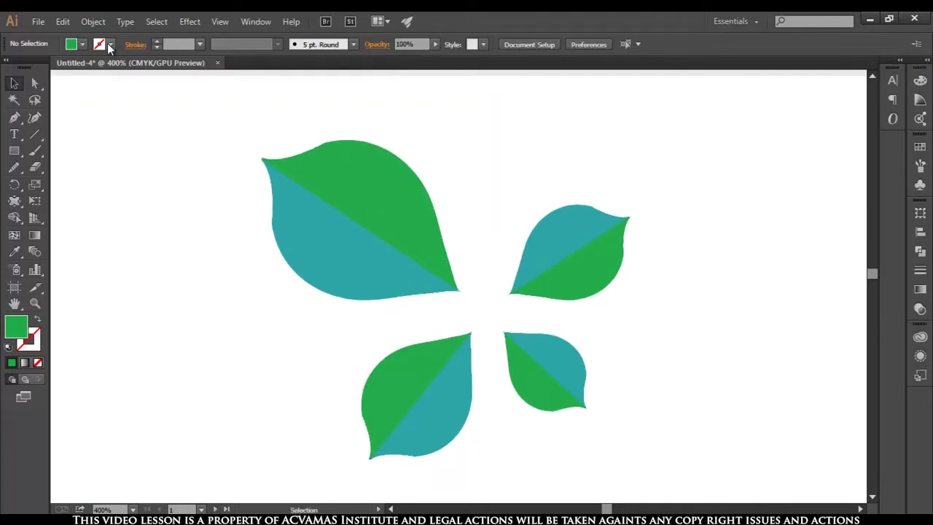
Reselect both the teal and green halves of the large upper-left leaf
{"action": "left_click", "coordinate": [94, 21]}
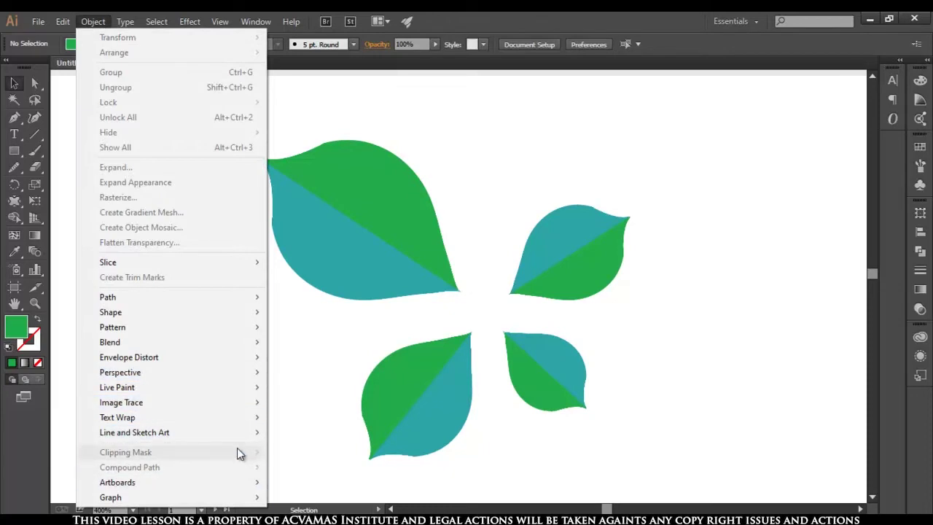
{"action": "left_click", "coordinate": [542, 163]}
{"action": "left_click", "coordinate": [391, 197]}
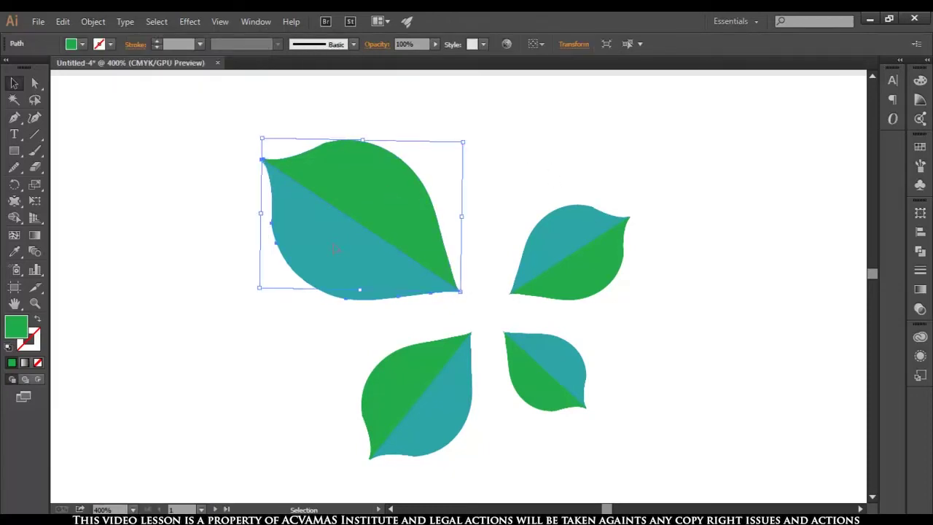
{"action": "left_click", "coordinate": [365, 202]}
{"action": "left_click", "coordinate": [343, 260]}
{"action": "left_click", "coordinate": [377, 218]}
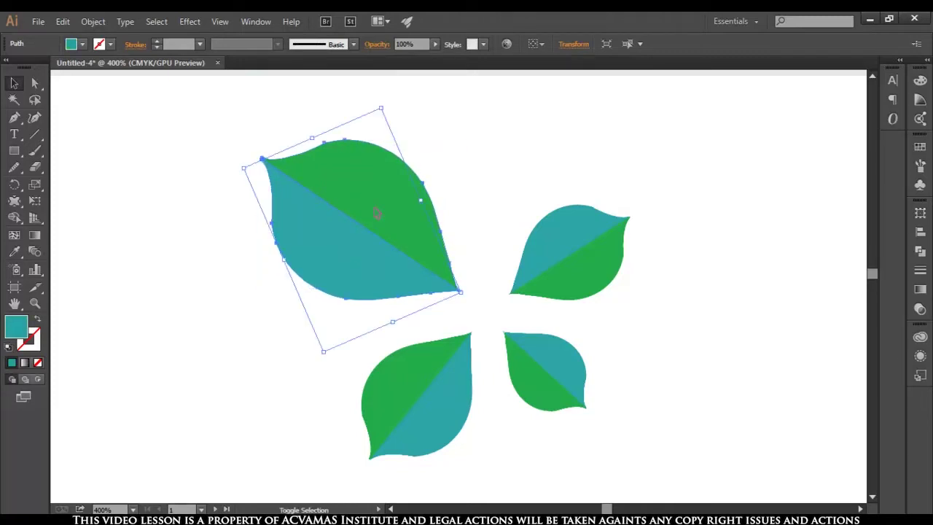
{"action": "left_click", "coordinate": [376, 212], "text": "shift"}
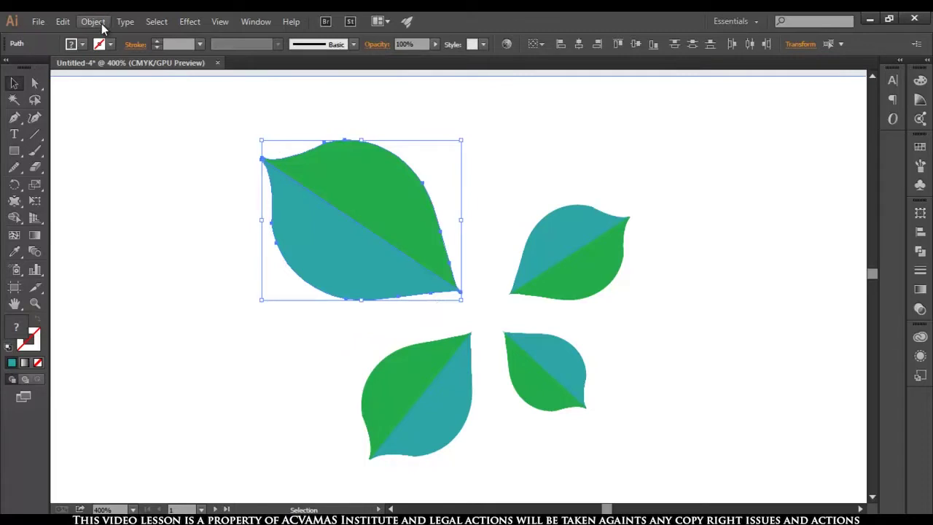
{"action": "left_click", "coordinate": [101, 23]}
{"action": "left_click", "coordinate": [102, 23]}
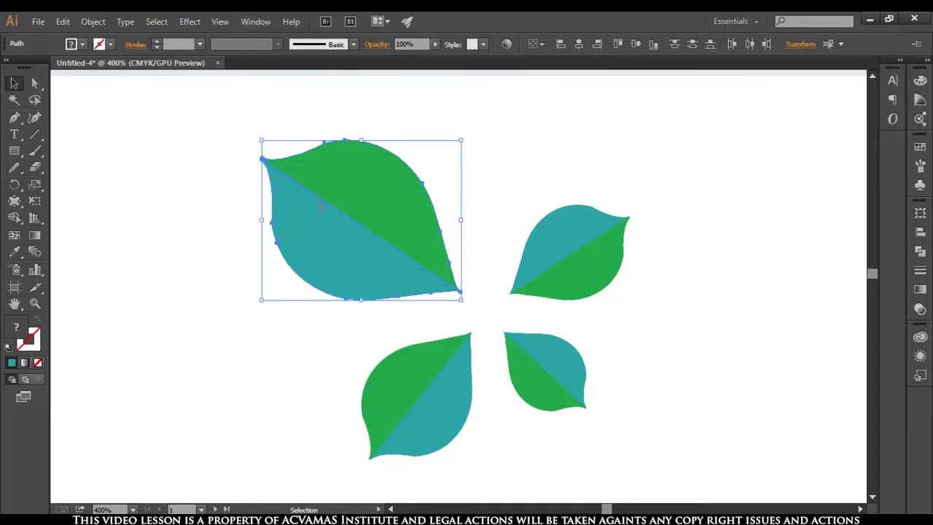
Merge the upper-left leaf's two halves into one solid green shape with Pathfinder
{"action": "left_click", "coordinate": [257, 24]}
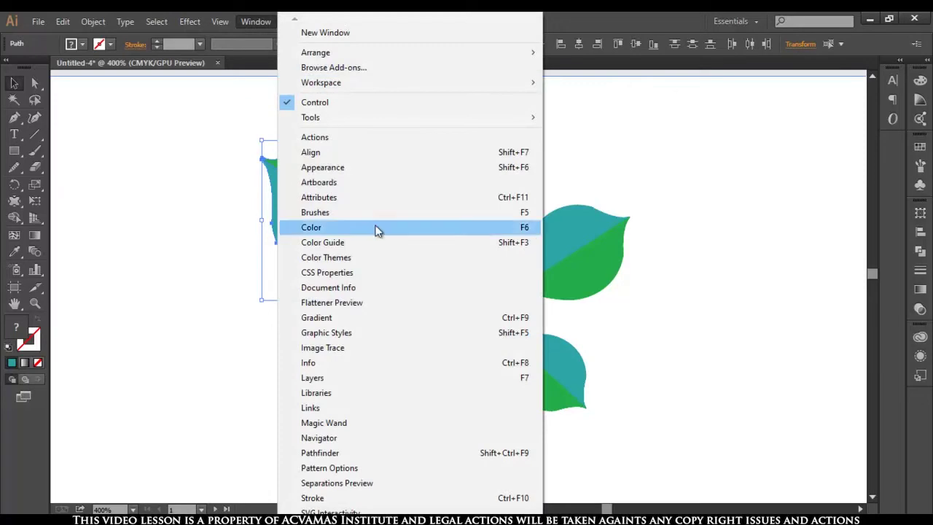
{"action": "left_click", "coordinate": [337, 453]}
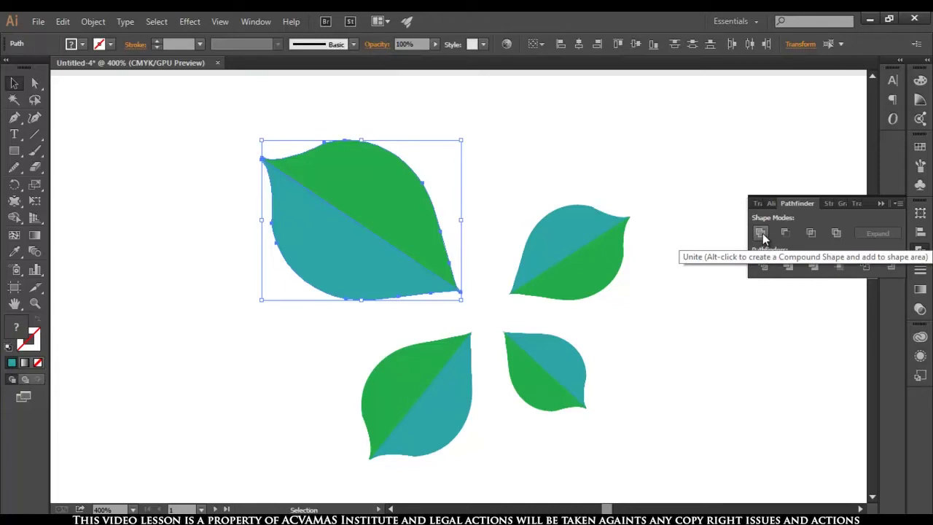
{"action": "left_click", "coordinate": [762, 233]}
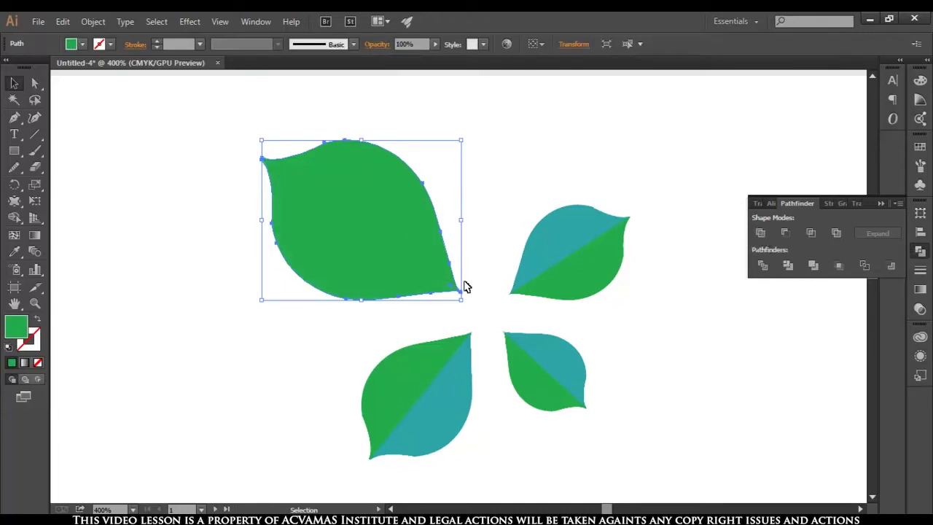
{"action": "left_click", "coordinate": [880, 203]}
Merge the lower-left two-tone leaf's halves into one solid green shape as well
{"action": "left_click", "coordinate": [386, 390]}
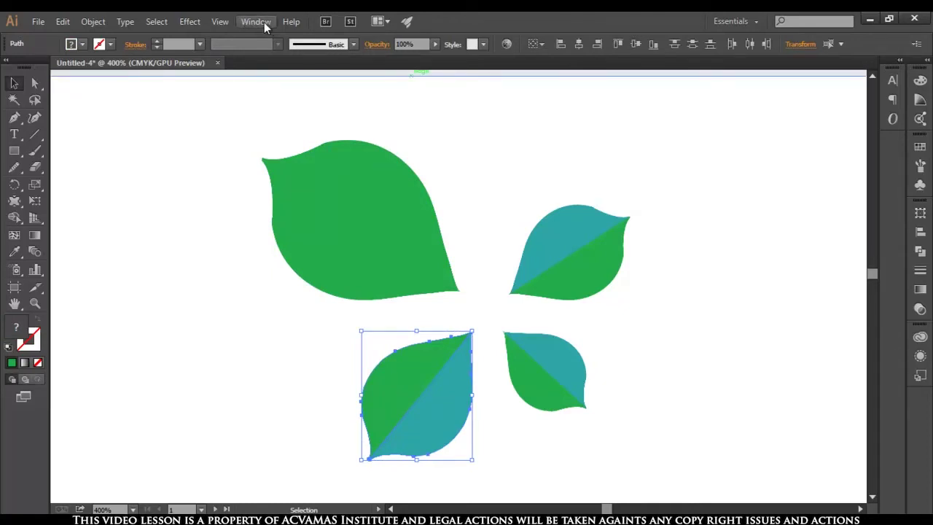
{"action": "left_click", "coordinate": [920, 251]}
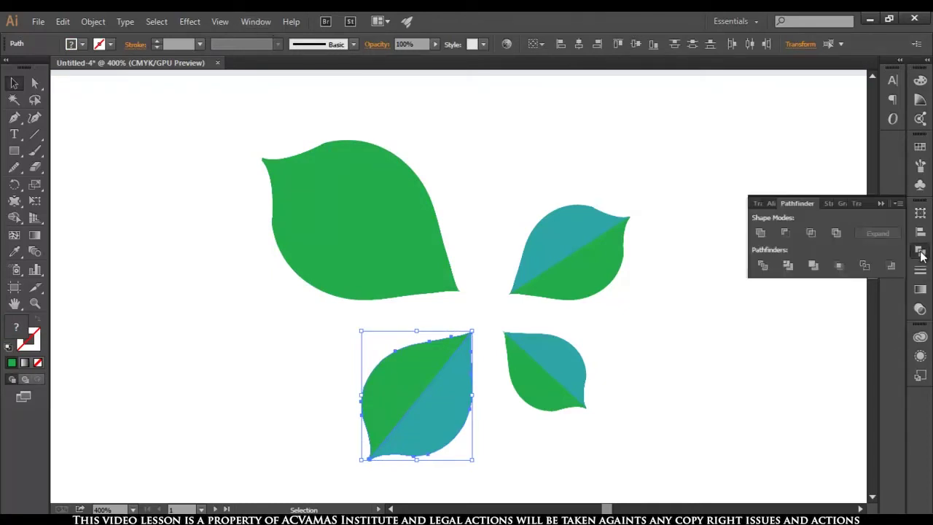
{"action": "left_click", "coordinate": [760, 233]}
{"action": "left_click", "coordinate": [644, 391]}
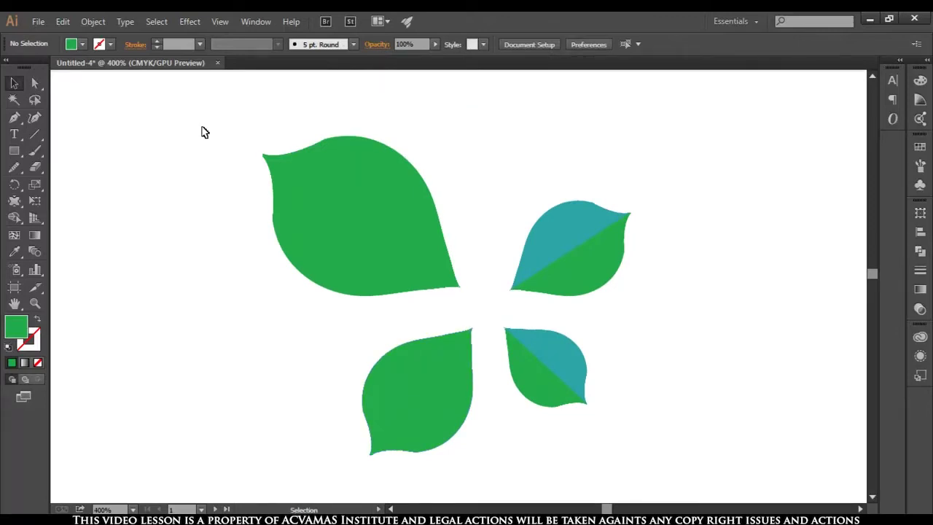
{"action": "key", "text": "ctrl"}
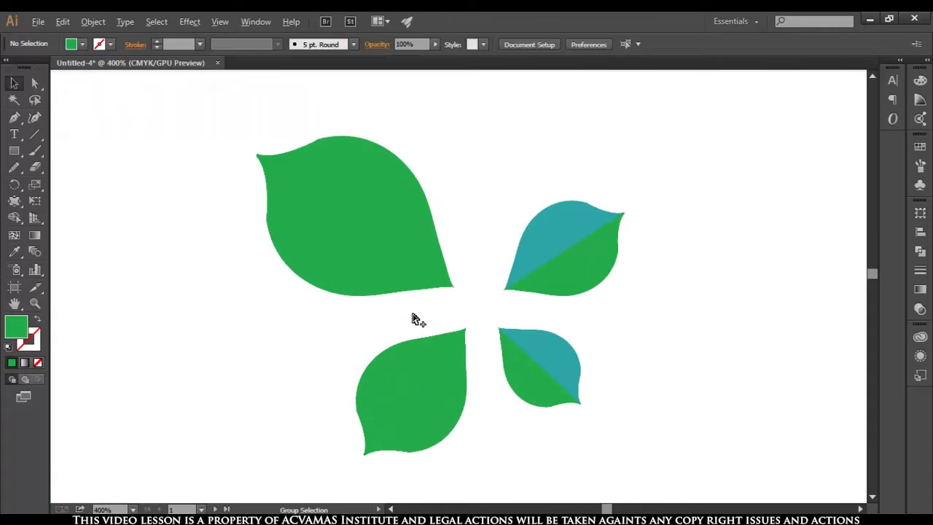
{"action": "left_click", "coordinate": [38, 22]}
Place the computer-lab photo and scale it over the bottom-left leaf
{"action": "left_click", "coordinate": [100, 264]}
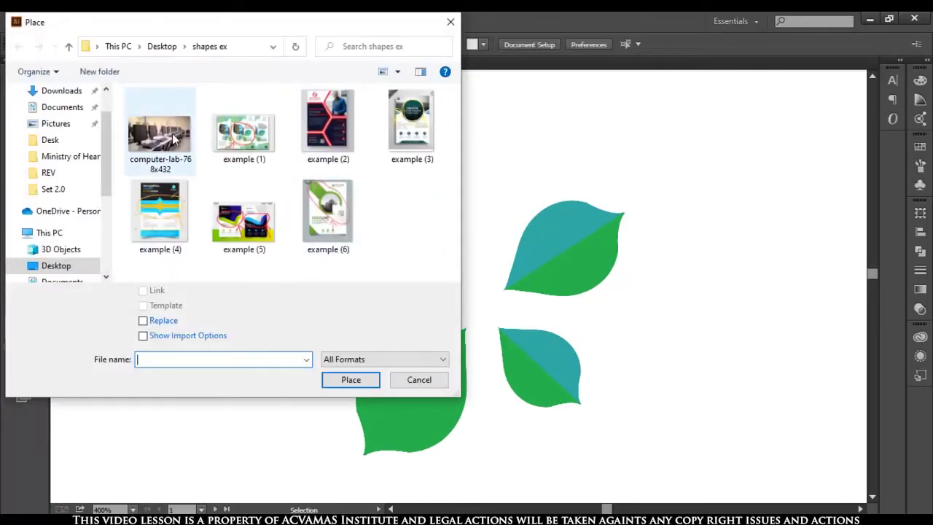
{"action": "left_click", "coordinate": [158, 134]}
{"action": "left_click", "coordinate": [350, 379]}
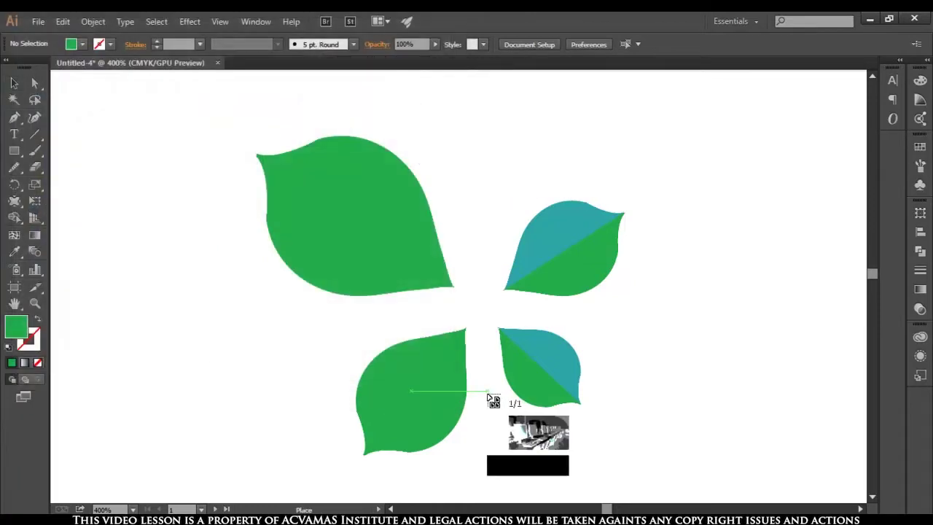
{"action": "scroll", "coordinate": [491, 398], "scroll_direction": "down", "scroll_amount": 3}
{"action": "left_click_drag", "start_coordinate": [520, 343], "coordinate": [765, 470]}
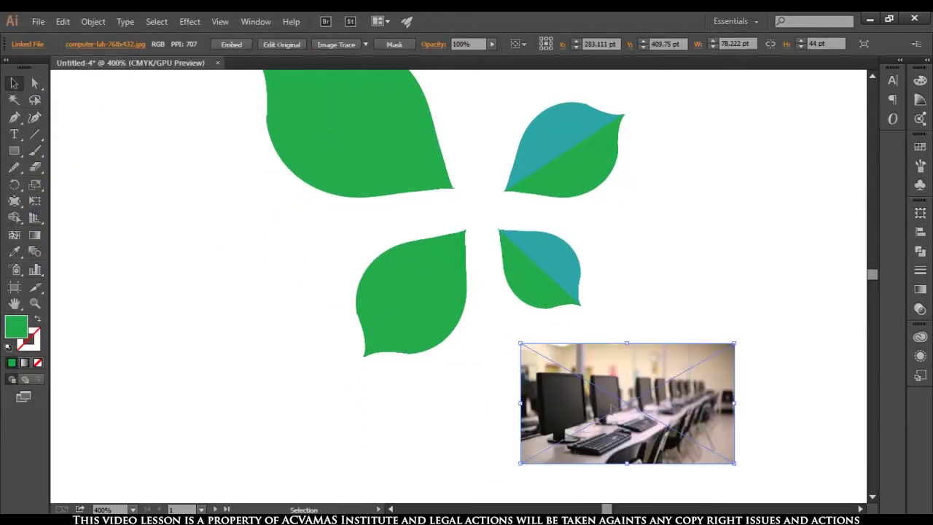
{"action": "left_click_drag", "start_coordinate": [594, 409], "coordinate": [337, 292]}
{"action": "left_click_drag", "start_coordinate": [267, 342], "coordinate": [224, 382]}
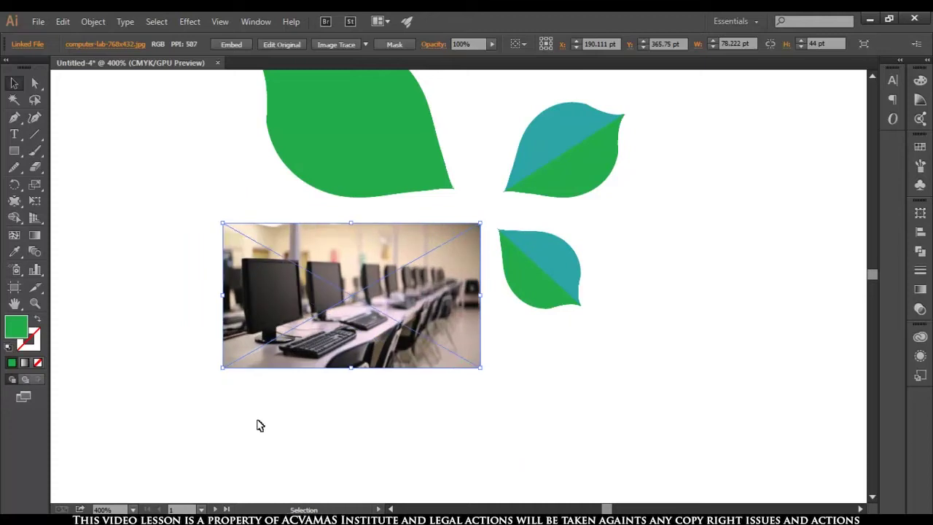
{"action": "left_click_drag", "start_coordinate": [389, 343], "coordinate": [398, 348]}
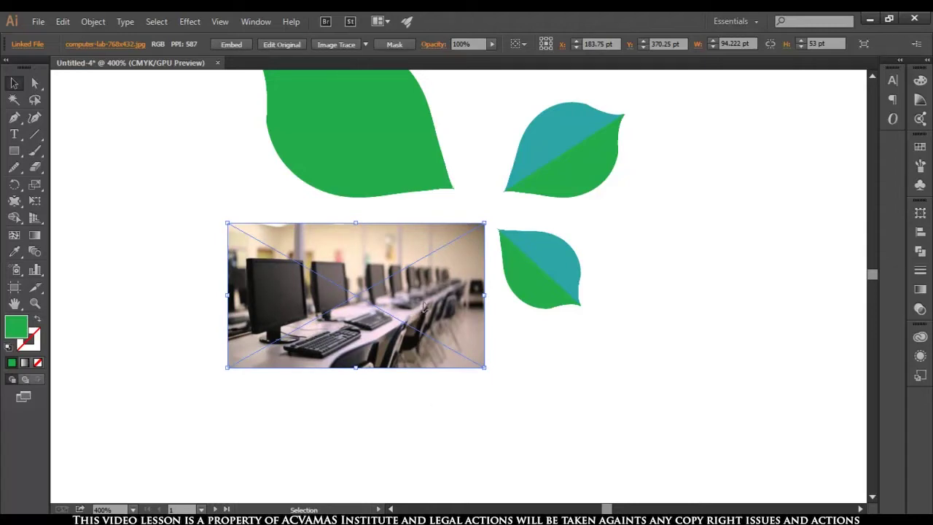
Send the photo behind the leaf and clip it to the leaf shape with a clipping mask
{"action": "right_click", "coordinate": [451, 290]}
{"action": "mouse_move", "coordinate": [486, 363]}
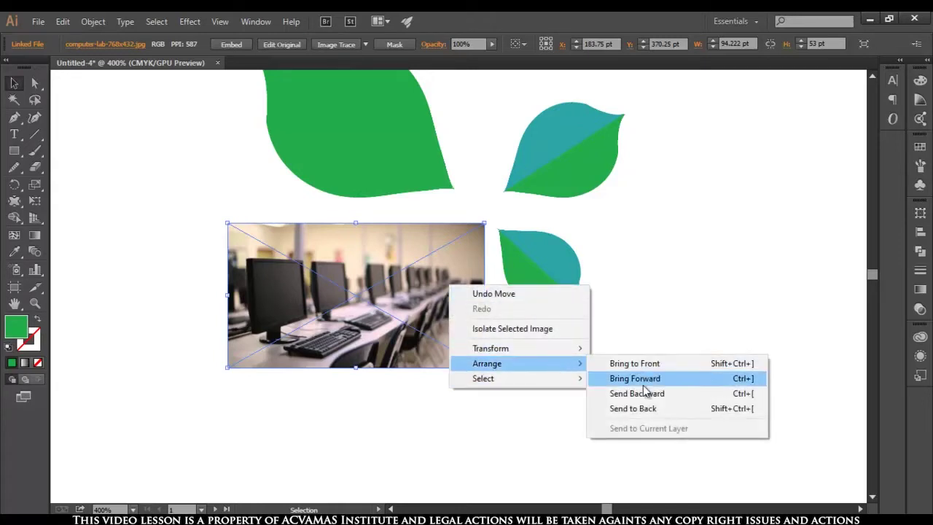
{"action": "left_click", "coordinate": [644, 409]}
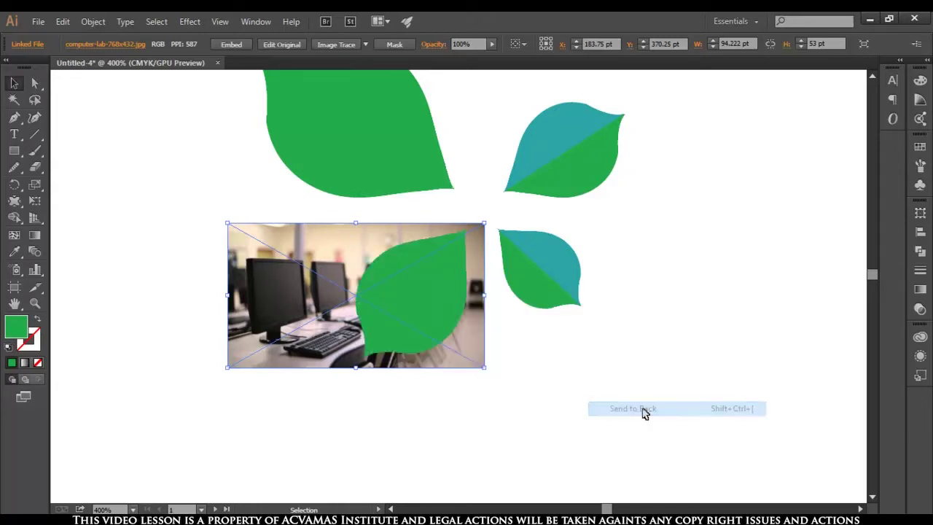
{"action": "left_click", "coordinate": [489, 421]}
{"action": "left_click", "coordinate": [302, 309]}
{"action": "left_click", "coordinate": [430, 305], "text": "shift"}
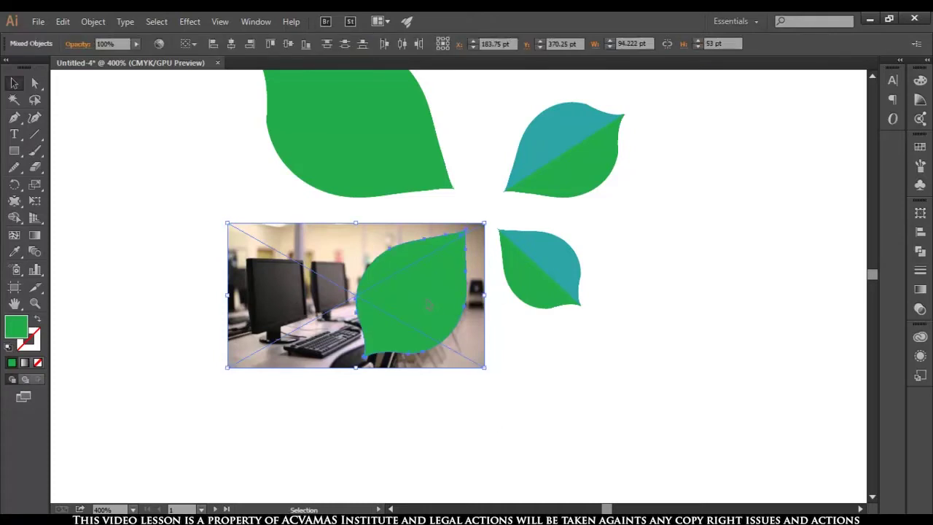
{"action": "left_click", "coordinate": [92, 21]}
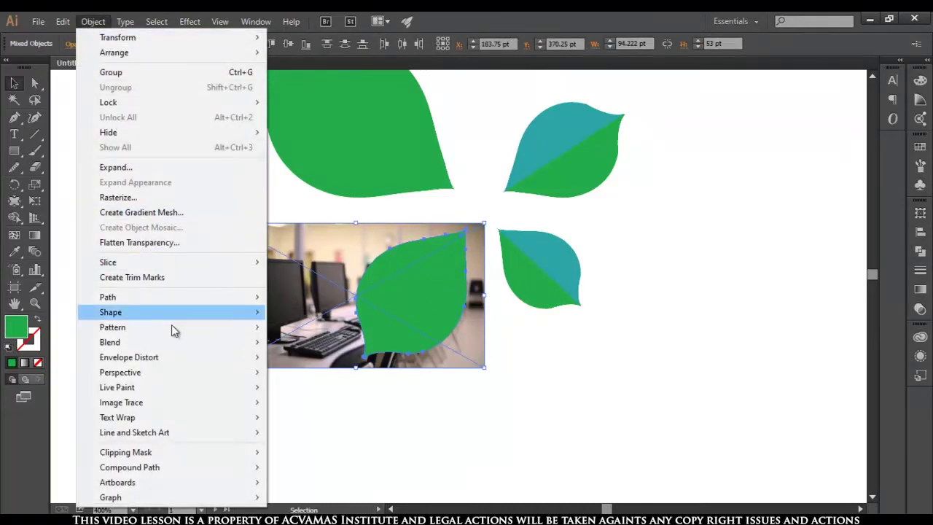
{"action": "mouse_move", "coordinate": [125, 452]}
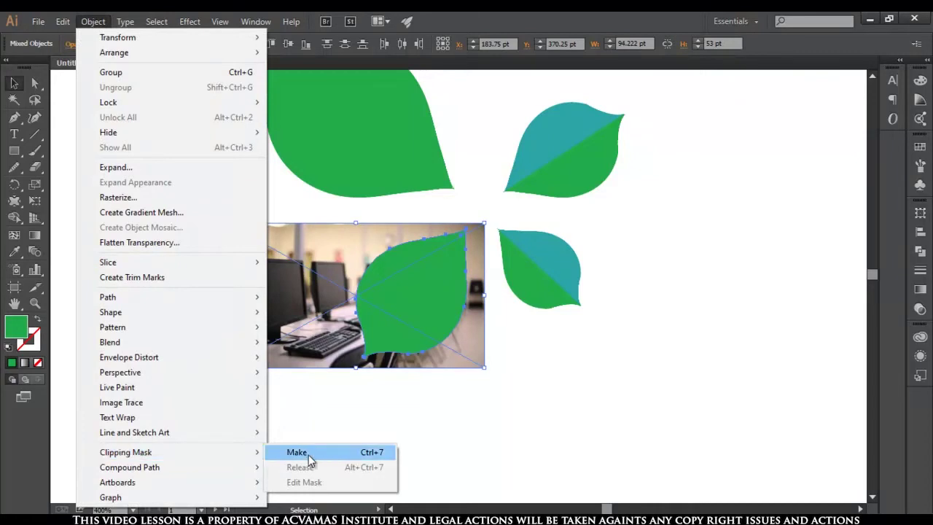
{"action": "left_click", "coordinate": [304, 454]}
{"action": "left_click", "coordinate": [460, 450]}
{"action": "scroll", "coordinate": [304, 418], "scroll_direction": "down", "scroll_amount": 2}
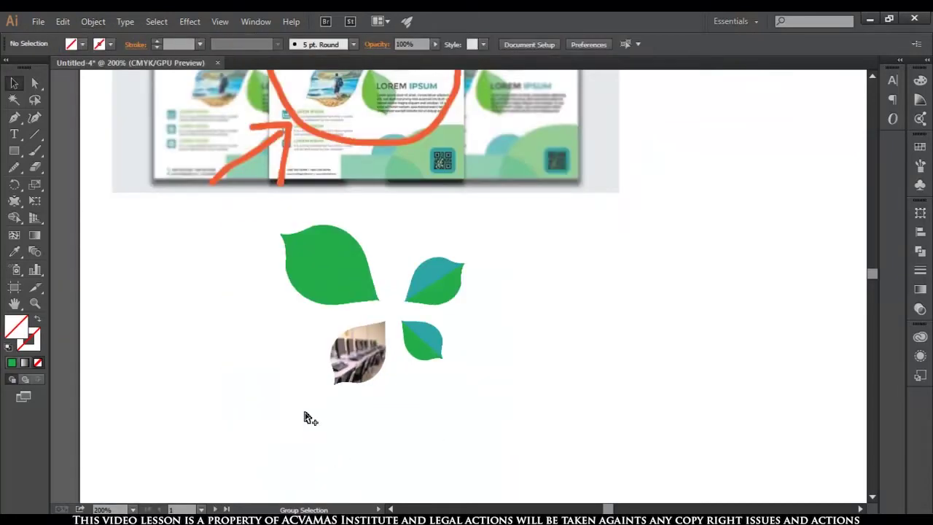
{"action": "scroll", "coordinate": [320, 383], "scroll_direction": "up", "scroll_amount": 1}
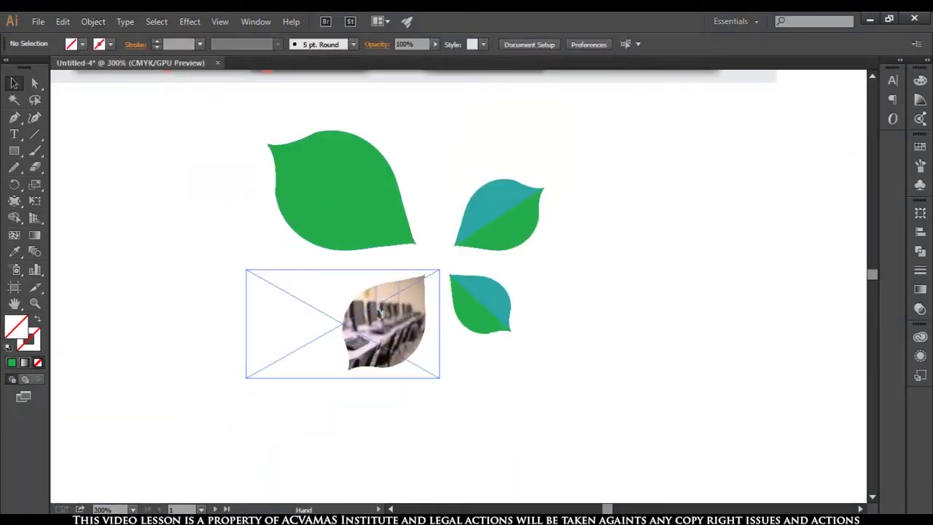
{"action": "left_click_drag", "start_coordinate": [391, 298], "coordinate": [414, 337]}
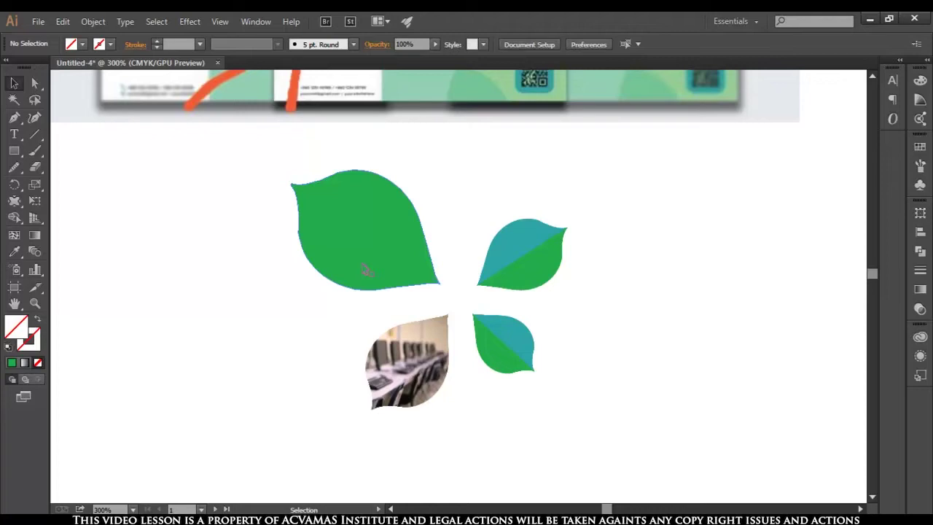
Zoom out and pan to show the lower half of the red and navy hexagon flyer
{"action": "left_click", "coordinate": [93, 21]}
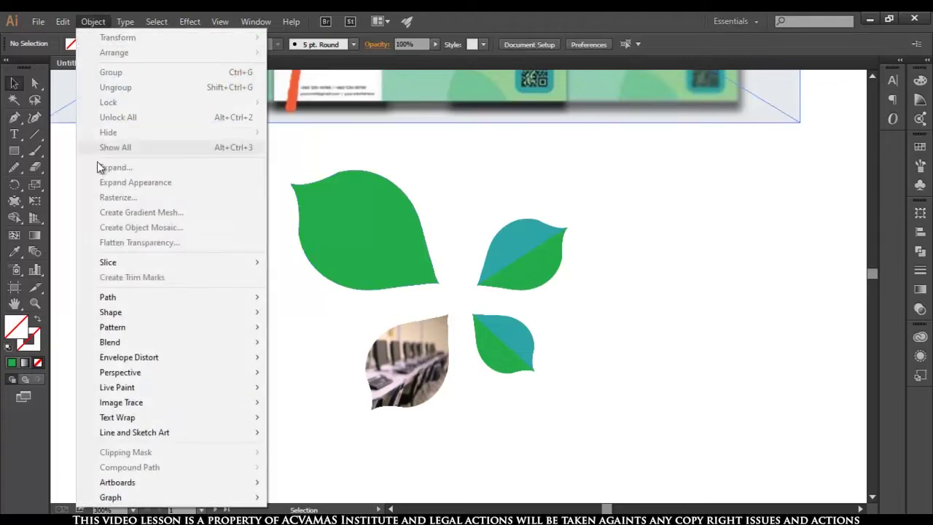
{"action": "left_click", "coordinate": [625, 356]}
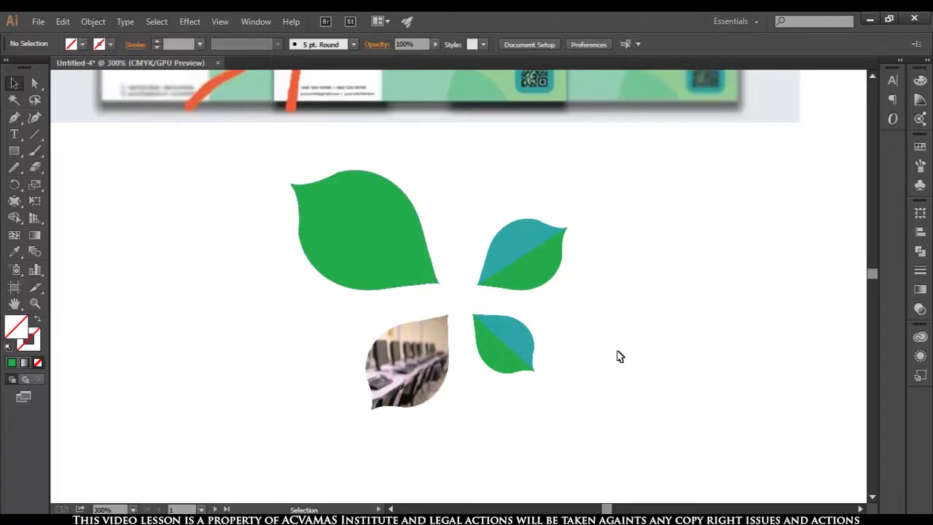
{"action": "scroll", "coordinate": [670, 313], "scroll_direction": "up", "scroll_amount": 3}
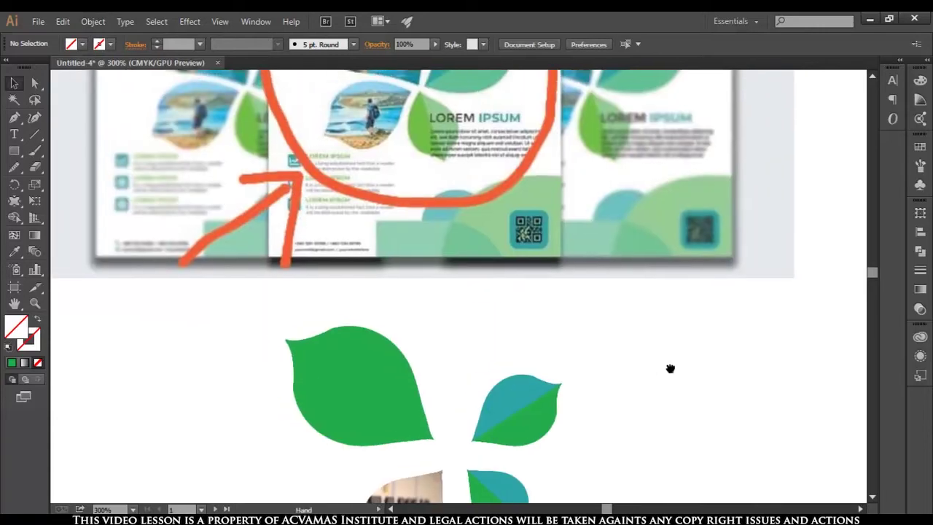
{"action": "key", "text": "ctrl+minus"}
{"action": "key", "text": "ctrl+minus"}
{"action": "left_click_drag", "start_coordinate": [628, 435], "coordinate": [503, 403]}
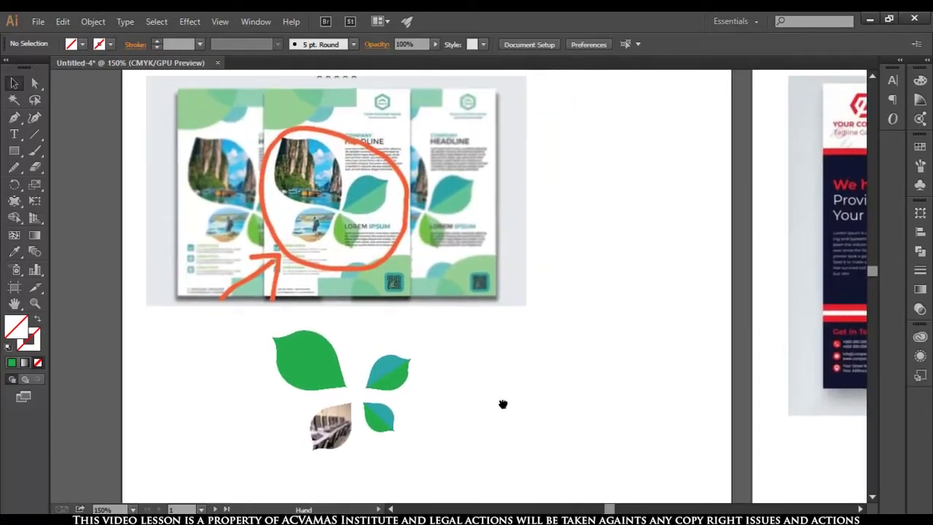
{"action": "mouse_move", "coordinate": [787, 395]}
{"action": "left_mouse_down"}
{"action": "mouse_move", "coordinate": [237, 359]}
{"action": "mouse_move", "coordinate": [167, 443]}
{"action": "mouse_move", "coordinate": [141, 406]}
{"action": "left_mouse_up"}
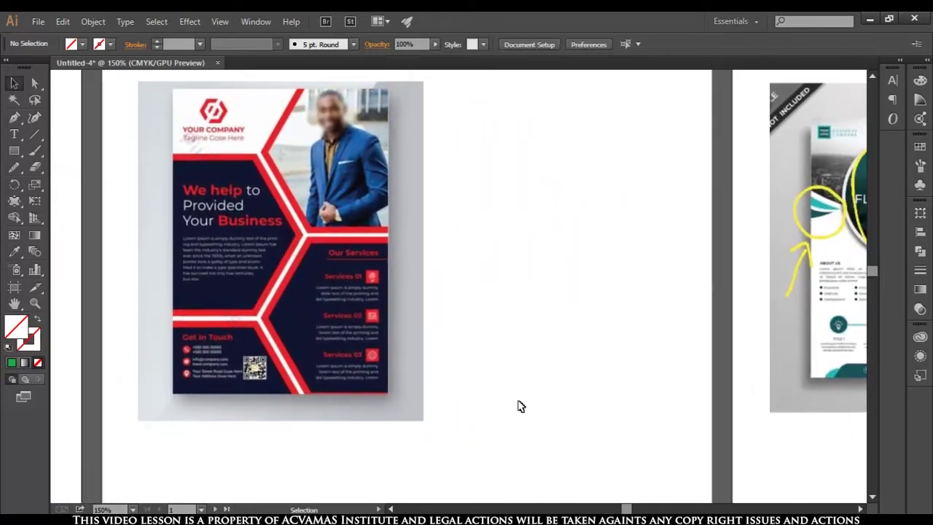
{"action": "mouse_move", "coordinate": [513, 460]}
{"action": "left_mouse_down"}
{"action": "mouse_move", "coordinate": [539, 427]}
{"action": "mouse_move", "coordinate": [515, 307]}
{"action": "left_mouse_up"}
{"action": "left_click", "coordinate": [15, 151]}
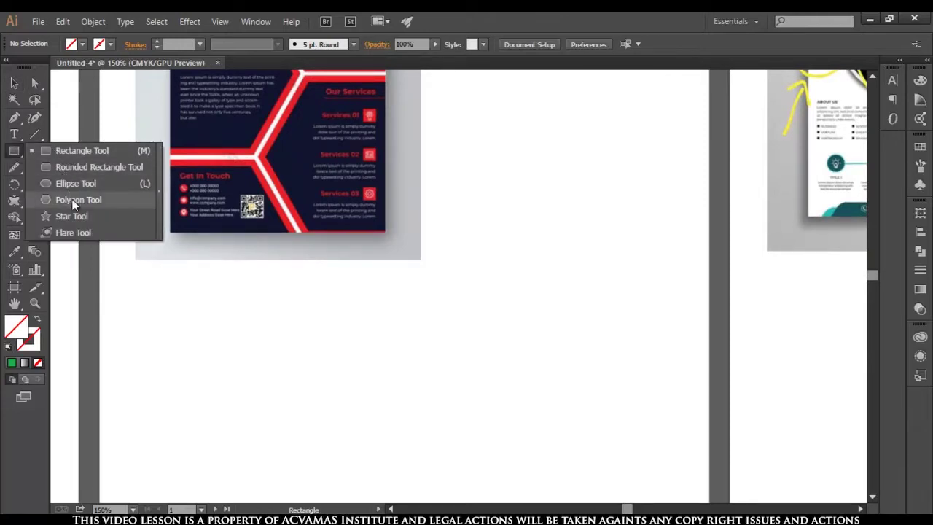
Choose the Polygon tool and begin dragging out a polygon below the flyer
{"action": "left_click", "coordinate": [73, 205]}
{"action": "scroll", "coordinate": [404, 375], "scroll_direction": "down", "scroll_amount": 3}
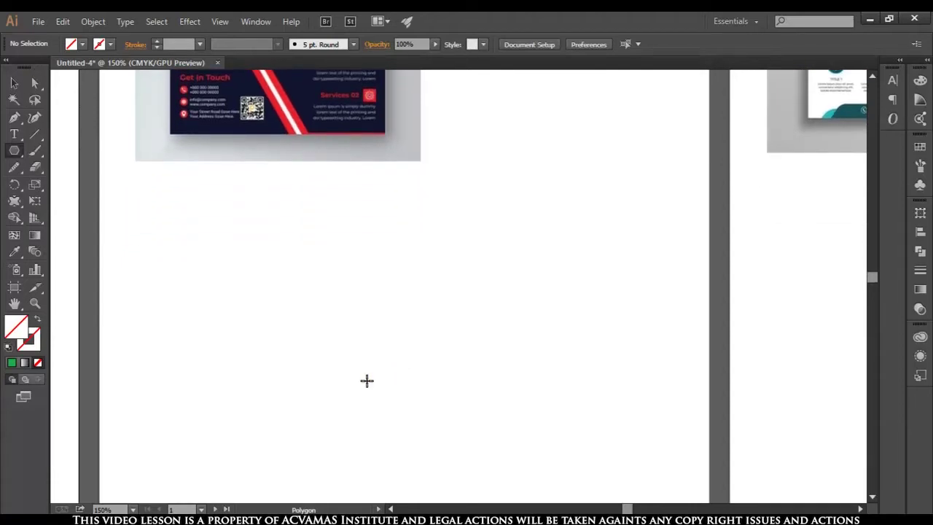
{"action": "scroll", "coordinate": [366, 380], "scroll_direction": "up", "scroll_amount": 3}
{"action": "scroll", "coordinate": [362, 379], "scroll_direction": "up", "scroll_amount": 4}
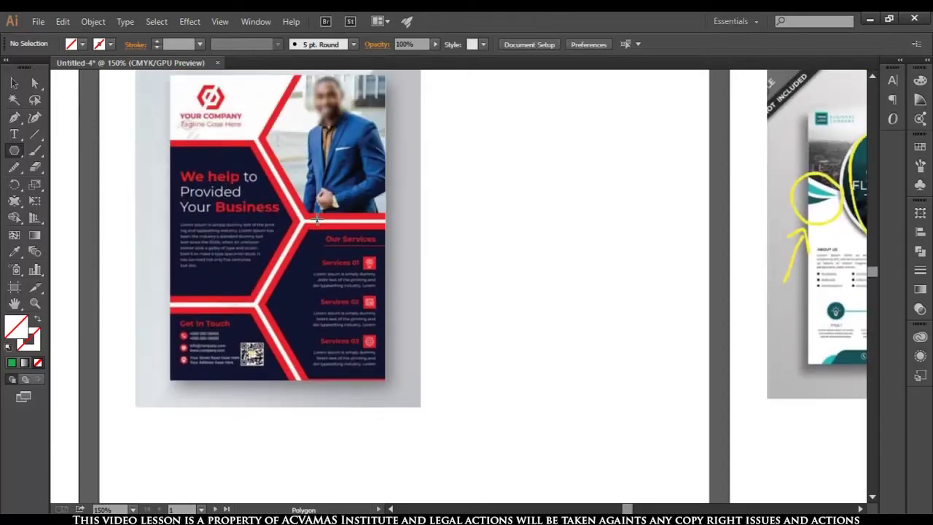
{"action": "scroll", "coordinate": [419, 406], "scroll_direction": "down", "scroll_amount": 2}
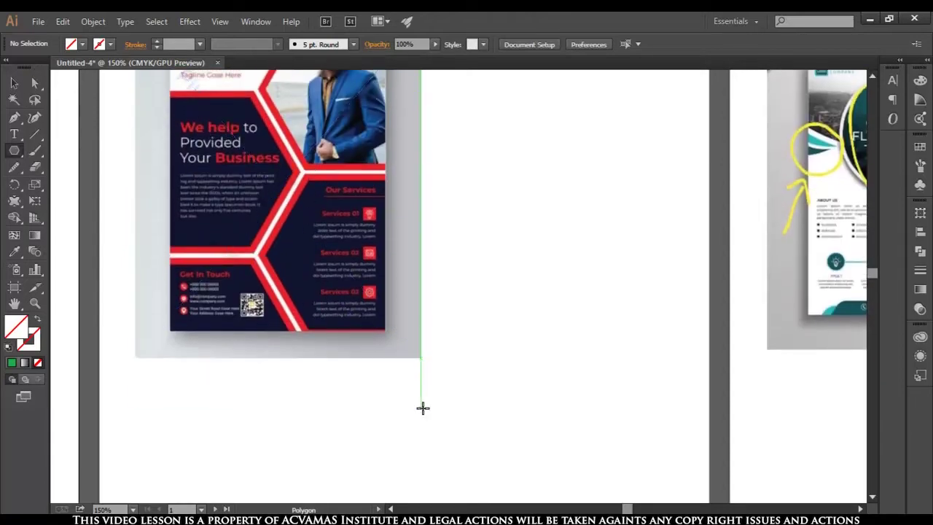
{"action": "scroll", "coordinate": [423, 408], "scroll_direction": "down", "scroll_amount": 4}
{"action": "scroll", "coordinate": [423, 408], "scroll_direction": "down", "scroll_amount": 1}
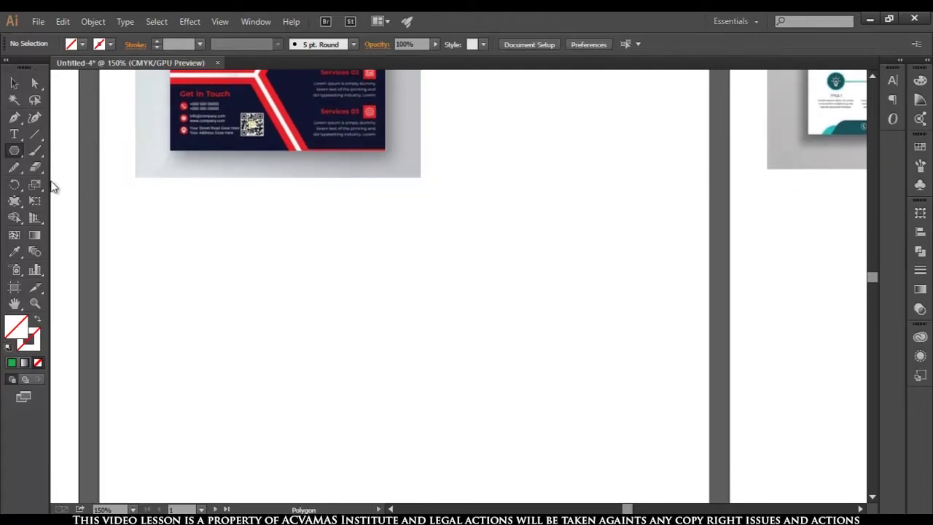
{"action": "left_click_drag", "start_coordinate": [14, 150], "coordinate": [166, 237]}
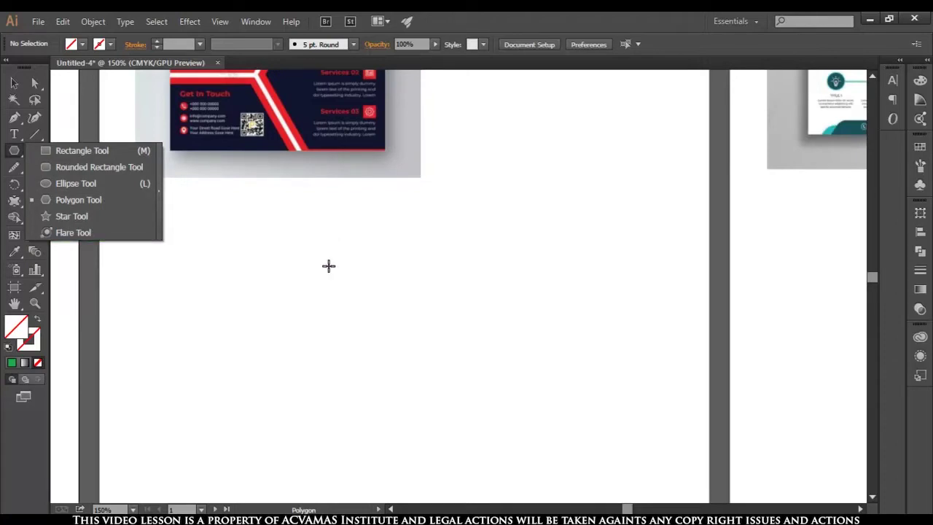
{"action": "left_click_drag", "start_coordinate": [310, 237], "coordinate": [350, 307]}
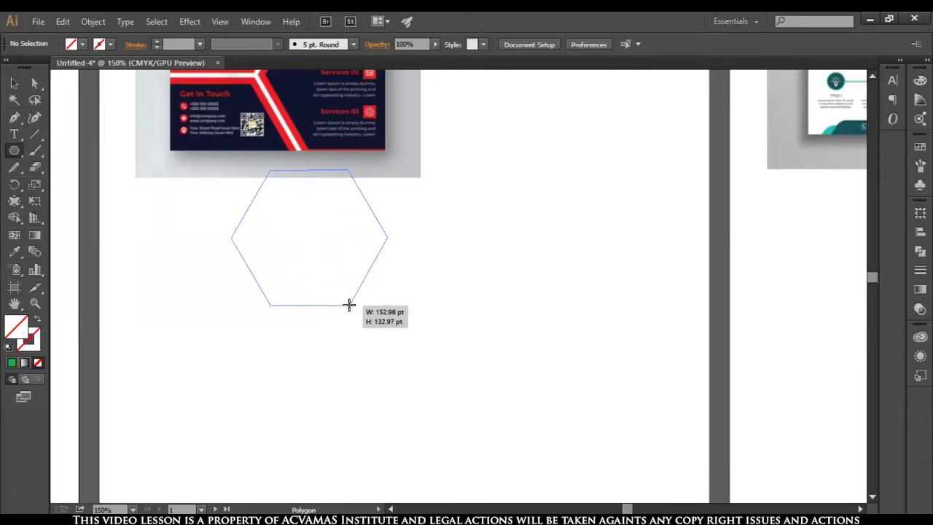
{"action": "left_click_drag", "start_coordinate": [350, 308], "coordinate": [347, 302]}
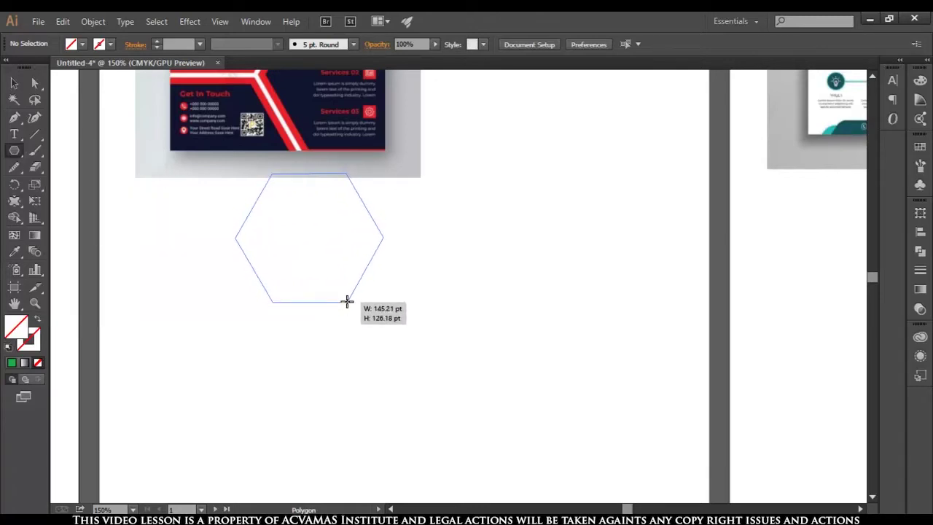
Adjust the polygon to six sides and finish a roughly 155 by 134 pt hexagon
{"action": "key", "text": "Down"}
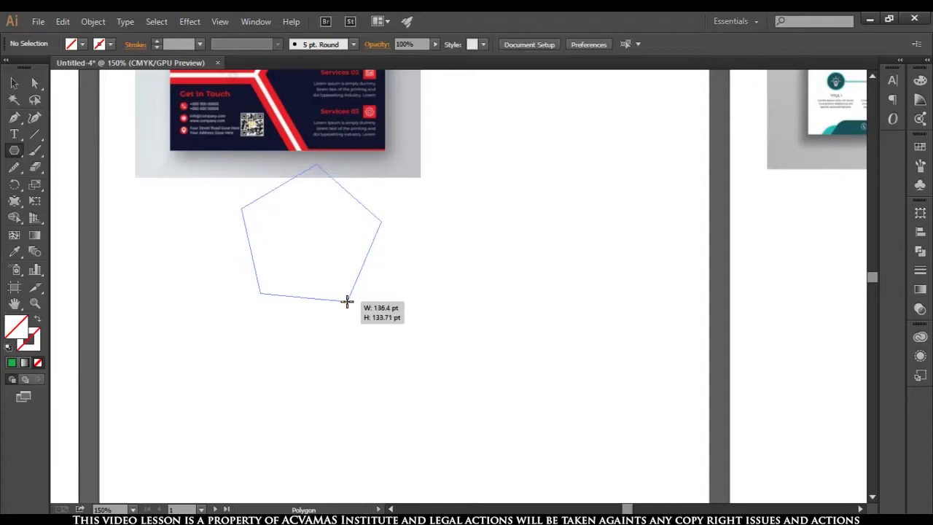
{"action": "key", "text": "Down"}
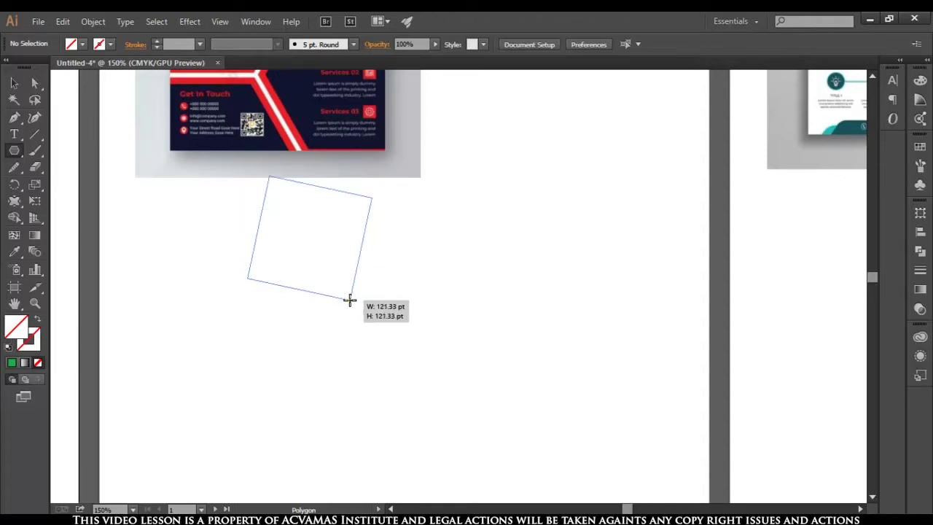
{"action": "key", "text": "Down"}
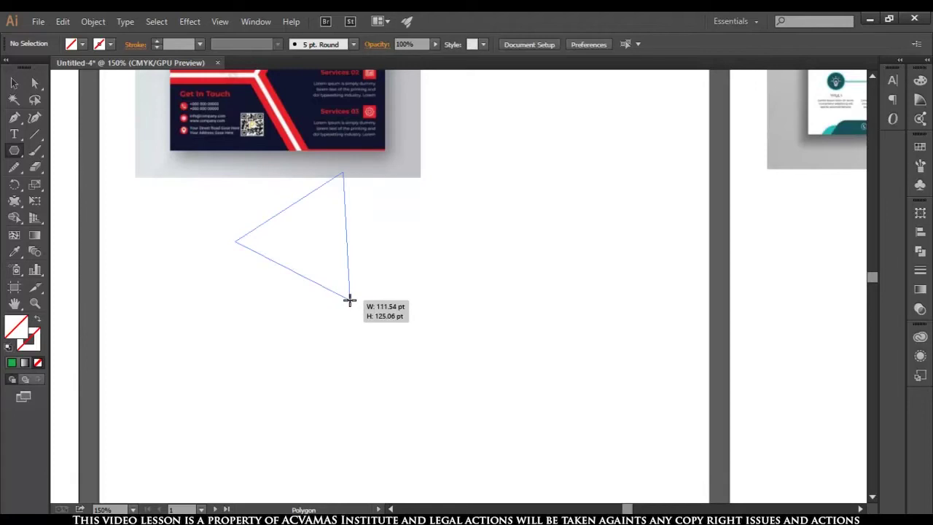
{"action": "mouse_move", "coordinate": [349, 299]}
{"action": "left_mouse_down"}
{"action": "mouse_move", "coordinate": [362, 257]}
{"action": "mouse_move", "coordinate": [387, 283]}
{"action": "mouse_move", "coordinate": [371, 273]}
{"action": "left_mouse_up"}
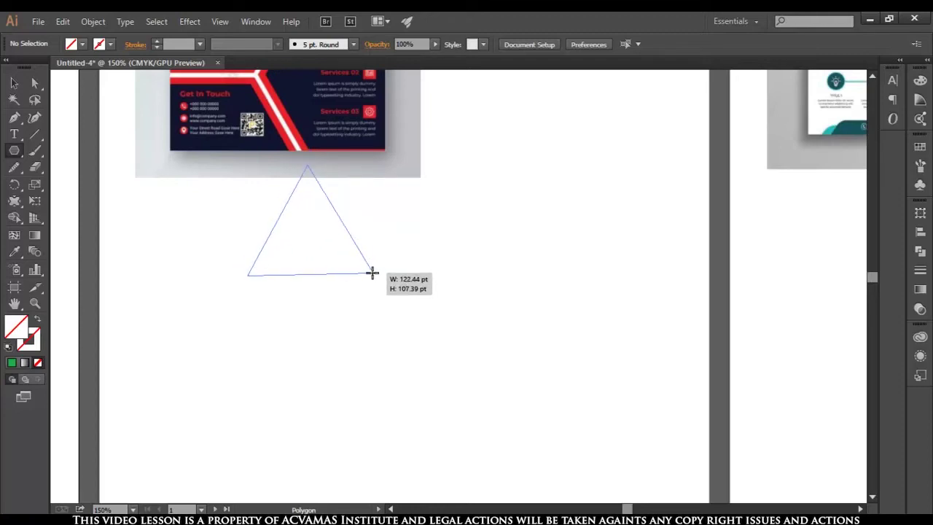
{"action": "key", "text": "Up"}
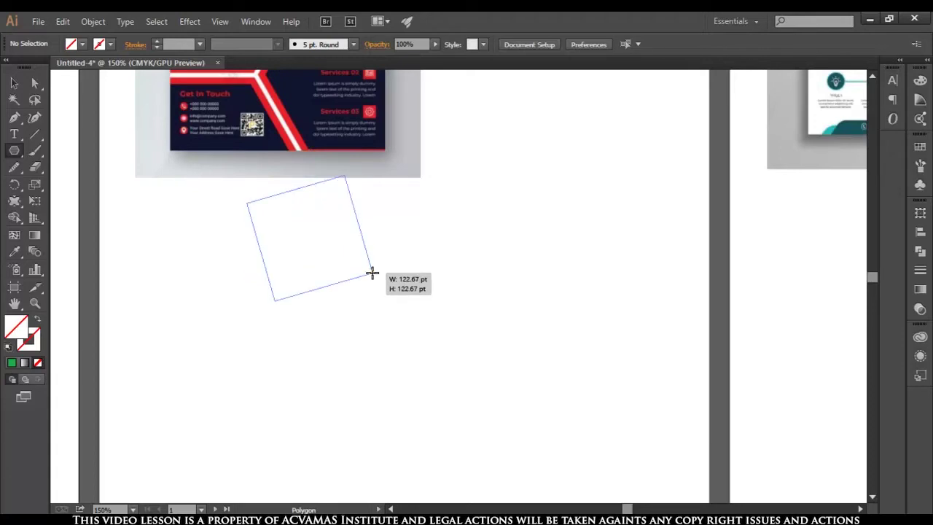
{"action": "key", "text": "Up"}
{"action": "key", "text": "Up"}
{"action": "key", "text": "Up"}
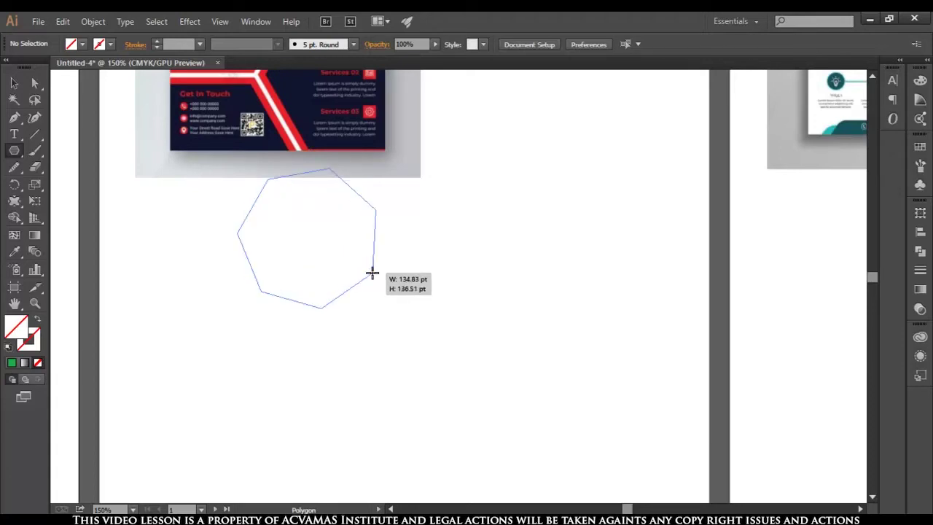
{"action": "key", "text": "Down"}
{"action": "key", "text": "Down"}
{"action": "key", "text": "Down"}
{"action": "key", "text": "Up"}
{"action": "key", "text": "Up"}
{"action": "mouse_move", "coordinate": [372, 272]}
{"action": "left_mouse_down"}
{"action": "mouse_move", "coordinate": [383, 240]}
{"action": "mouse_move", "coordinate": [374, 280]}
{"action": "mouse_move", "coordinate": [400, 294]}
{"action": "mouse_move", "coordinate": [379, 277]}
{"action": "left_mouse_up"}
{"action": "left_click", "coordinate": [14, 84]}
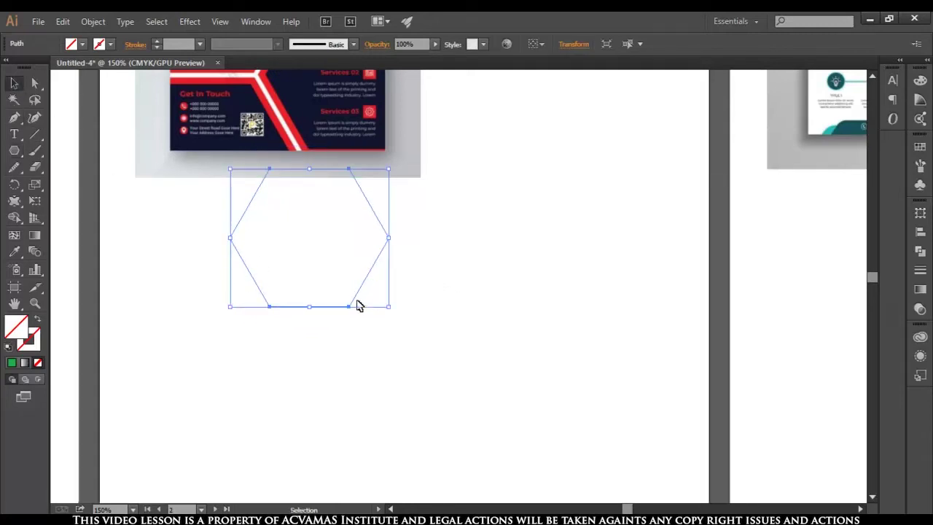
Move the hexagon lower on the page and give it a solid black fill
{"action": "left_click_drag", "start_coordinate": [357, 306], "coordinate": [451, 419]}
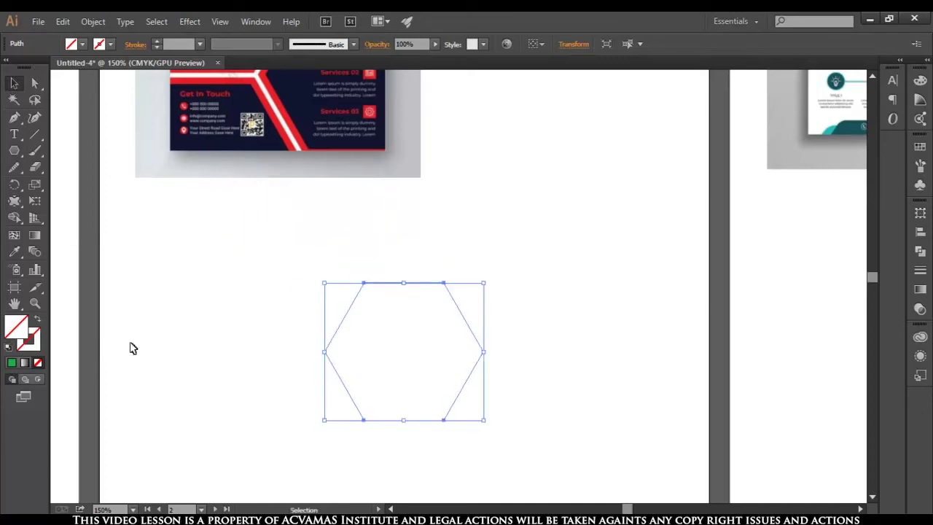
{"action": "double_click", "coordinate": [18, 330]}
{"action": "left_click_drag", "start_coordinate": [712, 305], "coordinate": [736, 387]}
{"action": "left_click", "coordinate": [874, 223]}
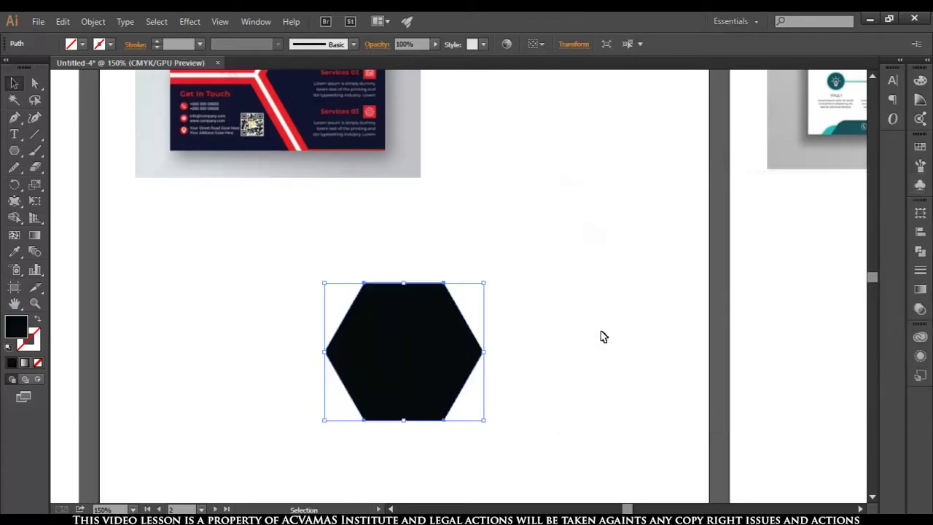
{"action": "left_click", "coordinate": [604, 336]}
Reselect the black hexagon and make the stroke colour active
{"action": "scroll", "coordinate": [329, 245], "scroll_direction": "up", "scroll_amount": 5}
{"action": "scroll", "coordinate": [280, 204], "scroll_direction": "up", "scroll_amount": 2}
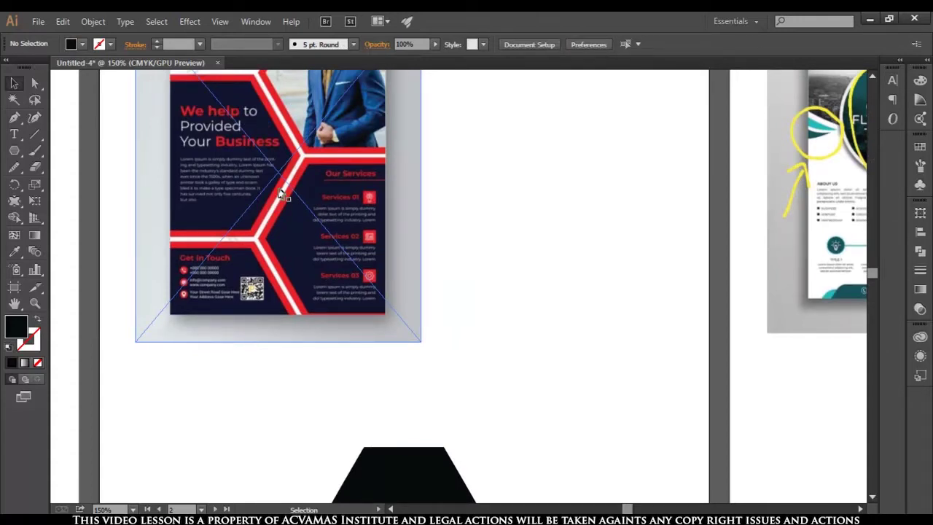
{"action": "scroll", "coordinate": [281, 195], "scroll_direction": "down", "scroll_amount": 4}
{"action": "scroll", "coordinate": [319, 269], "scroll_direction": "down", "scroll_amount": 3}
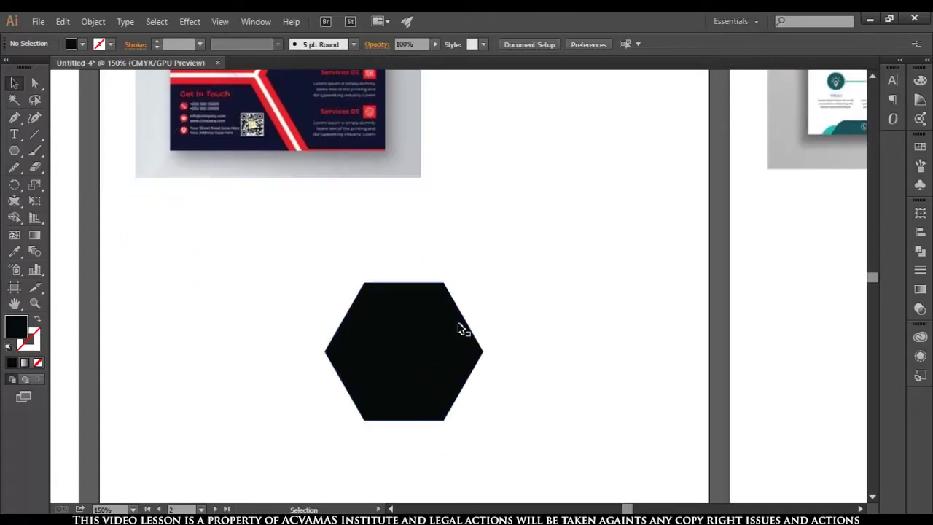
{"action": "left_click", "coordinate": [423, 341]}
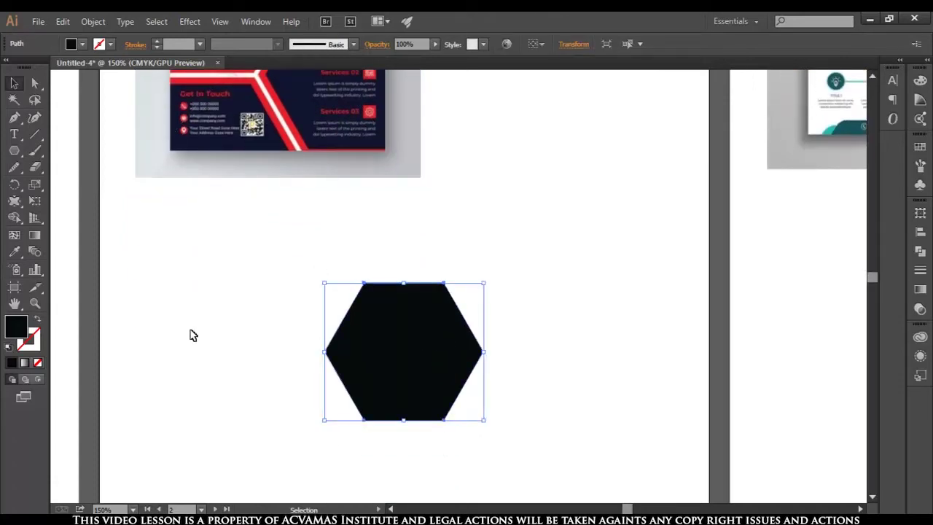
{"action": "left_click", "coordinate": [35, 348]}
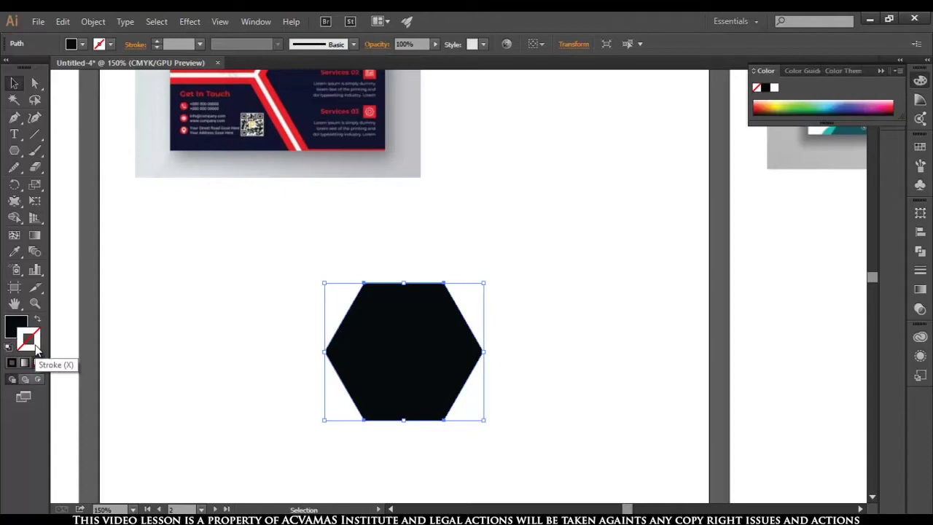
Reselect the black hexagon with the fill swatch active, toggling between Direct Selection and Selection
{"action": "left_click", "coordinate": [16, 325]}
{"action": "left_click", "coordinate": [537, 323]}
{"action": "left_click", "coordinate": [432, 342]}
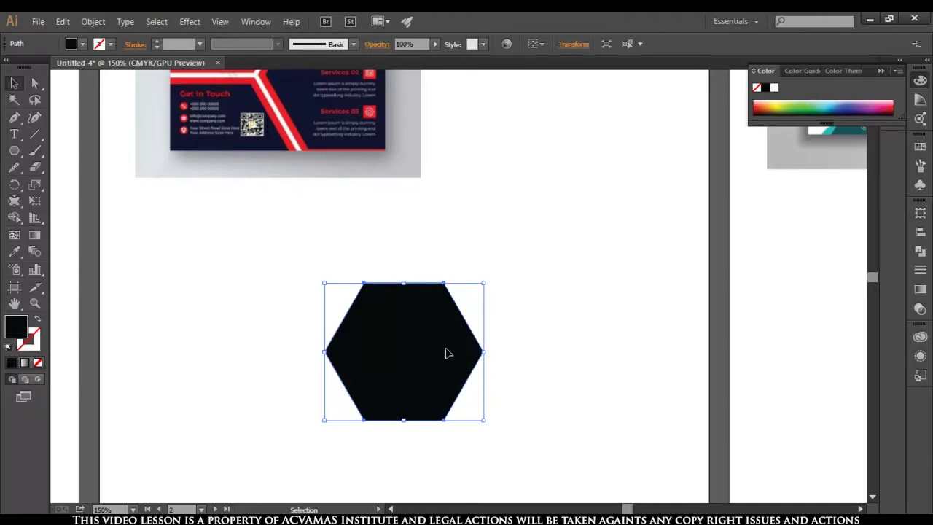
{"action": "key", "text": "a"}
{"action": "key", "text": "v"}
{"action": "key", "text": "a"}
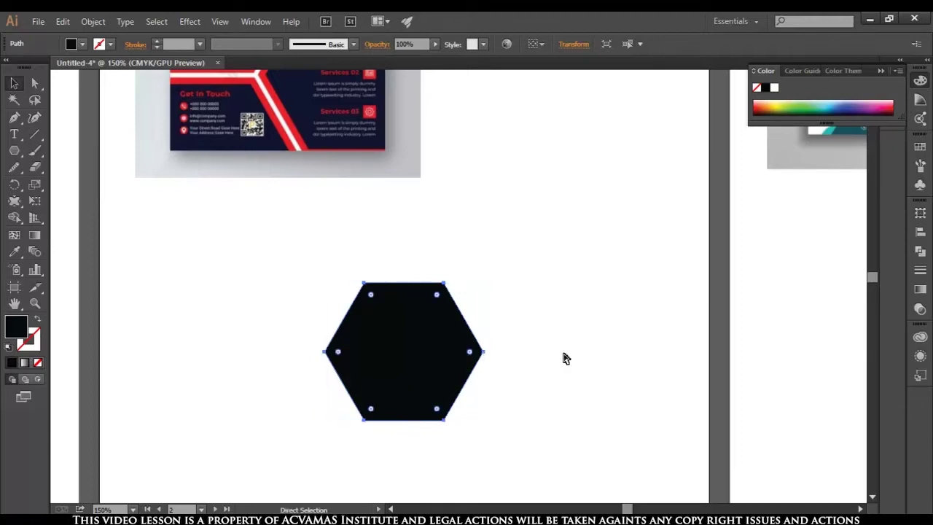
{"action": "key", "text": "v"}
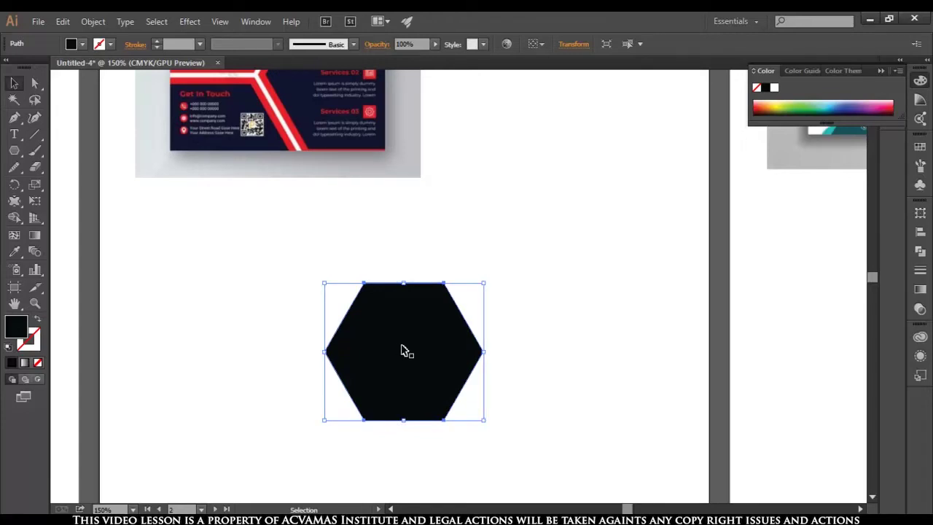
{"action": "key", "text": "shift"}
Drag a corner handle to enlarge the hexagon from its centre, undoing failed attempts
{"action": "left_click_drag", "start_coordinate": [485, 282], "coordinate": [496, 272]}
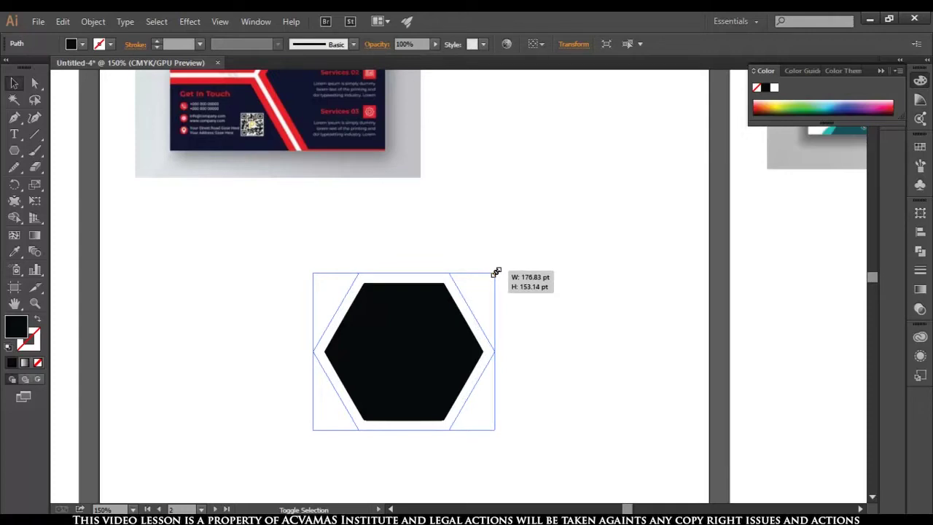
{"action": "left_click_drag", "start_coordinate": [496, 272], "coordinate": [495, 273]}
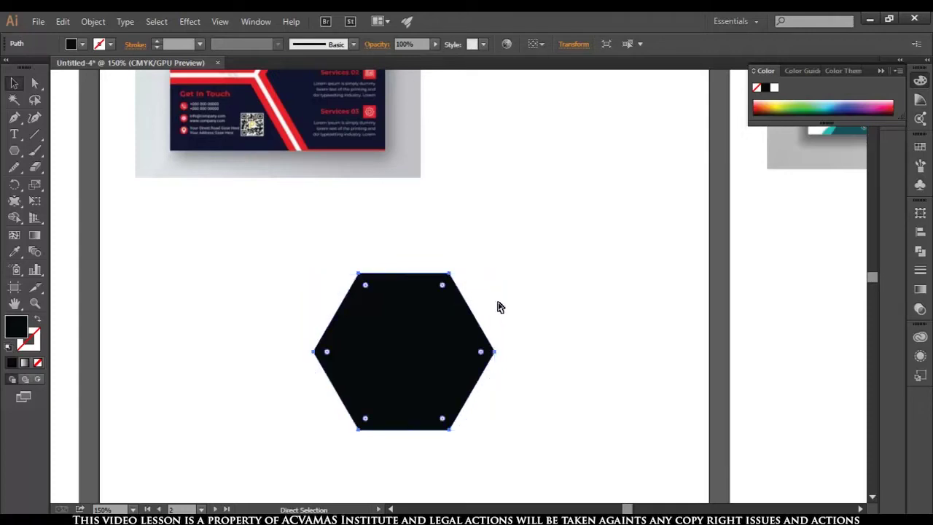
{"action": "key", "text": "ctrl+z"}
{"action": "left_click_drag", "start_coordinate": [486, 282], "coordinate": [511, 258]}
{"action": "key", "text": "ctrl+z"}
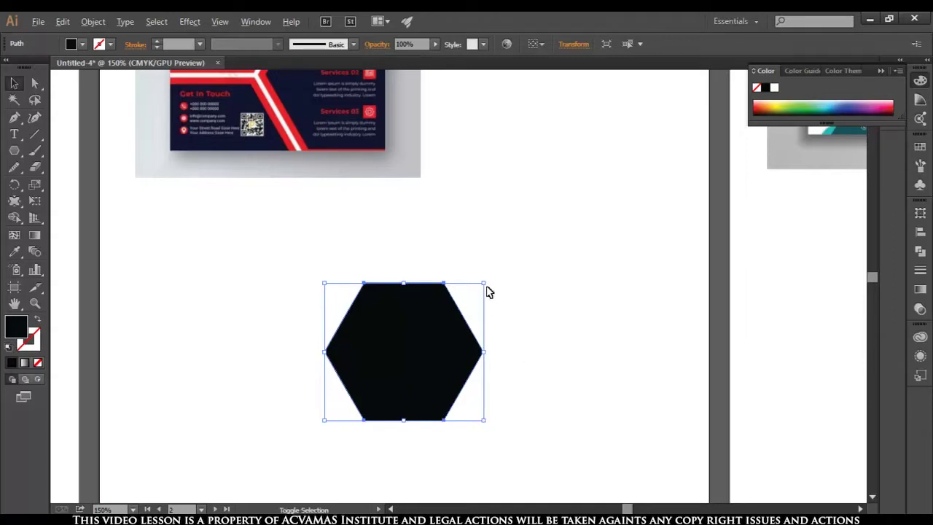
{"action": "left_click_drag", "start_coordinate": [483, 285], "coordinate": [494, 271]}
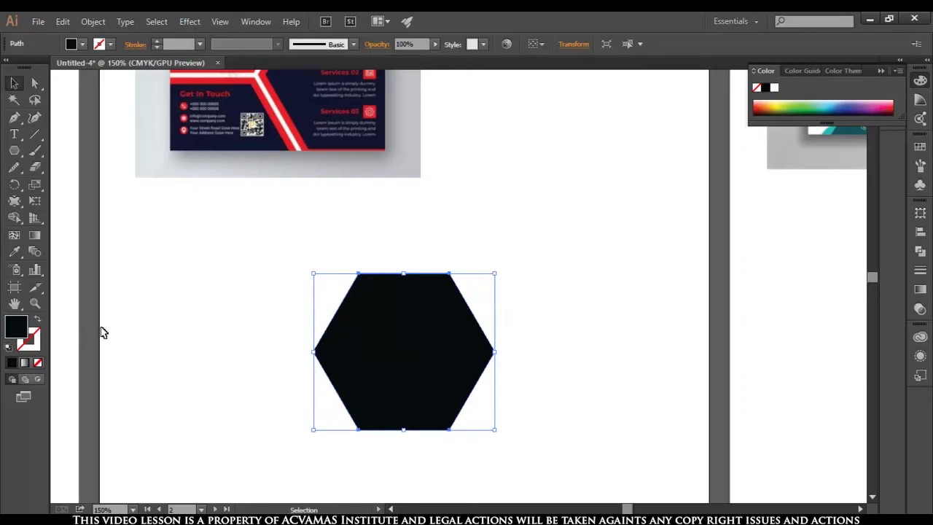
Fill the larger back hexagon with pure red FF0000
{"action": "double_click", "coordinate": [20, 330]}
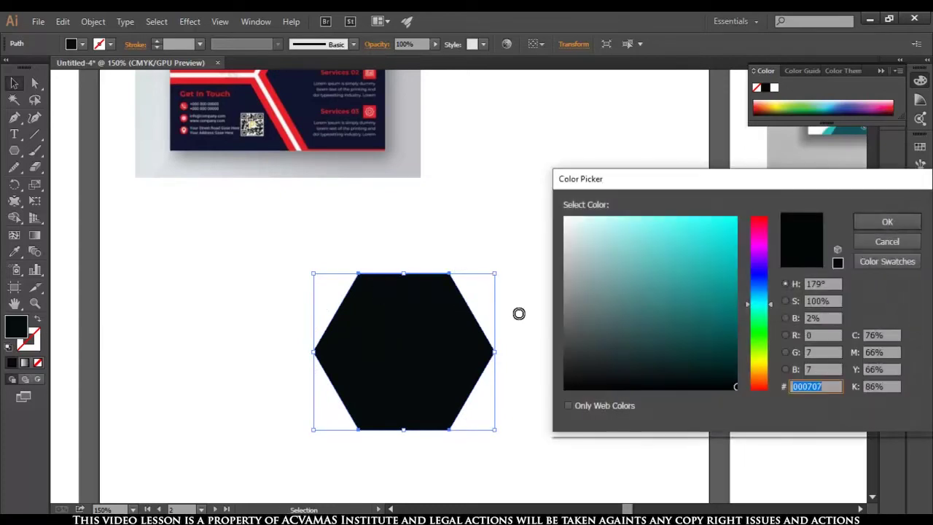
{"action": "left_click_drag", "start_coordinate": [765, 281], "coordinate": [764, 226]}
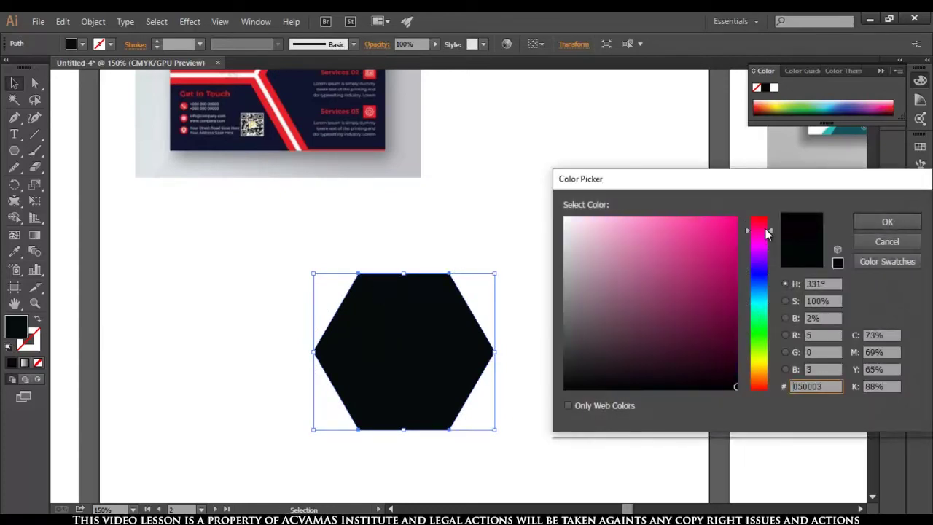
{"action": "left_click", "coordinate": [736, 218]}
{"action": "left_click_drag", "start_coordinate": [766, 237], "coordinate": [765, 222]}
{"action": "left_click", "coordinate": [880, 223]}
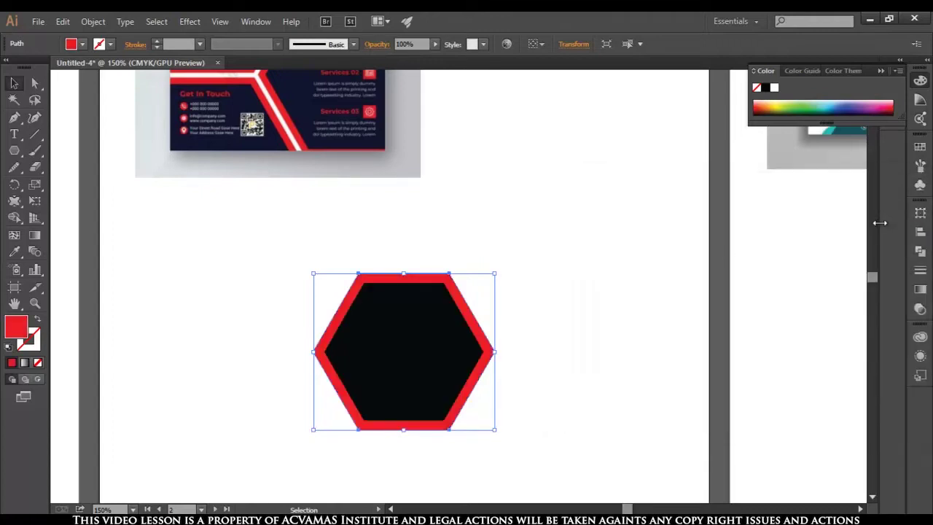
Test-move the black hexagon off the red one, then undo to keep it centred
{"action": "left_click", "coordinate": [590, 297]}
{"action": "left_click_drag", "start_coordinate": [426, 364], "coordinate": [560, 378]}
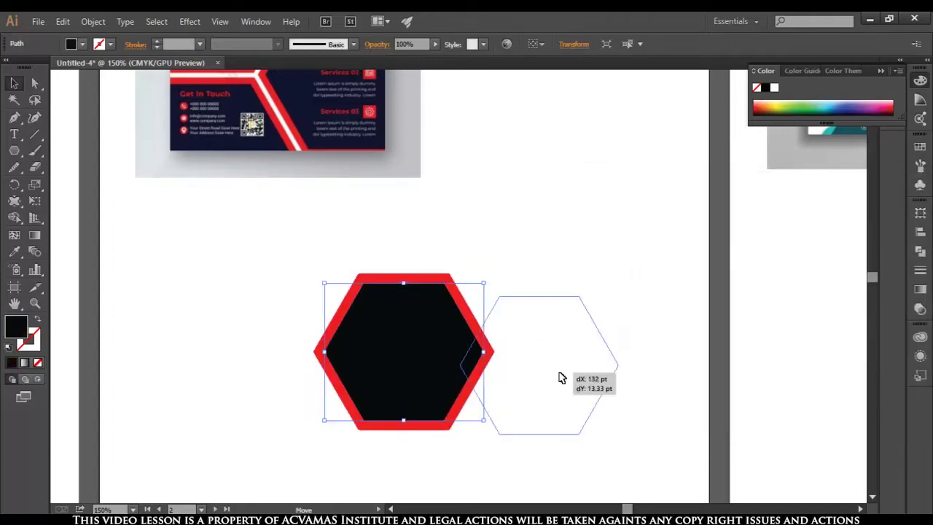
{"action": "left_click", "coordinate": [437, 389]}
{"action": "key", "text": "ctrl+z"}
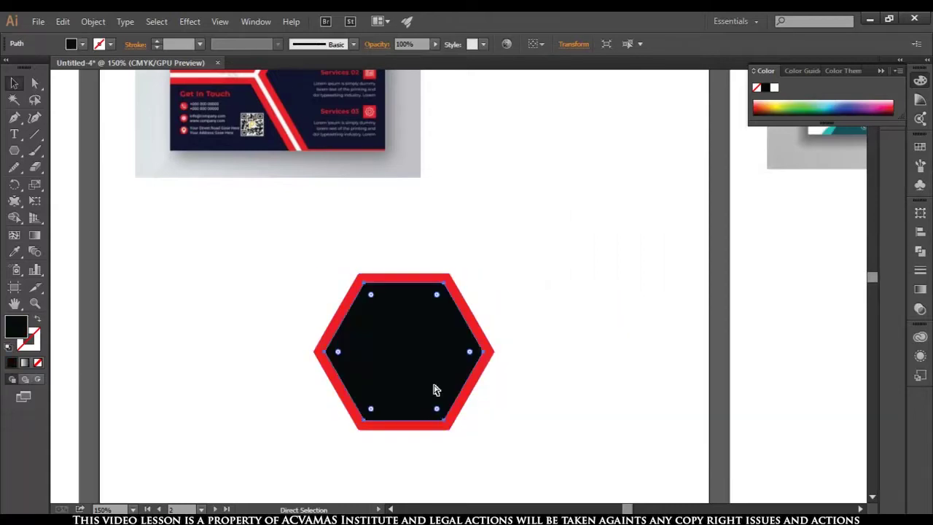
{"action": "left_click", "coordinate": [563, 420]}
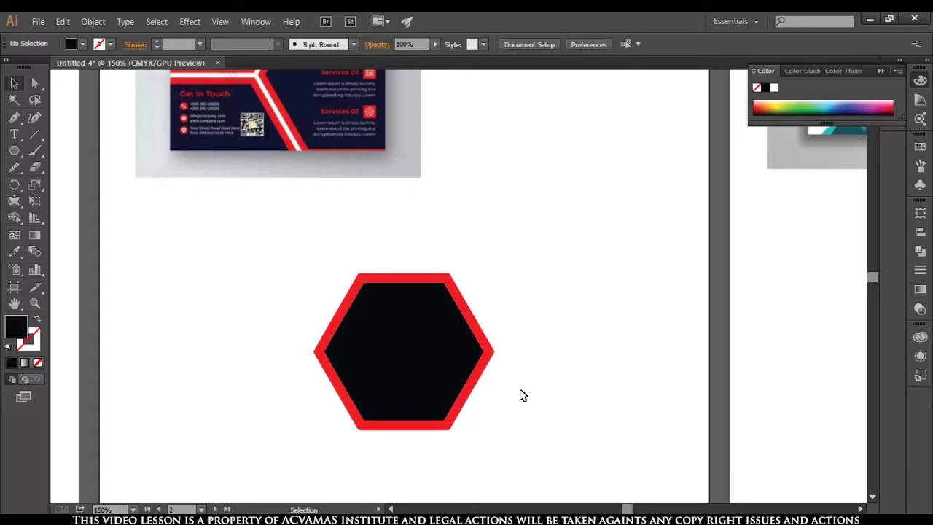
Reselect the red-bordered hexagon and resize it toward about 162 by 140 pt
{"action": "scroll", "coordinate": [437, 381], "scroll_direction": "up", "scroll_amount": 1}
{"action": "scroll", "coordinate": [439, 382], "scroll_direction": "up", "scroll_amount": 1}
{"action": "scroll", "coordinate": [437, 381], "scroll_direction": "down", "scroll_amount": 3}
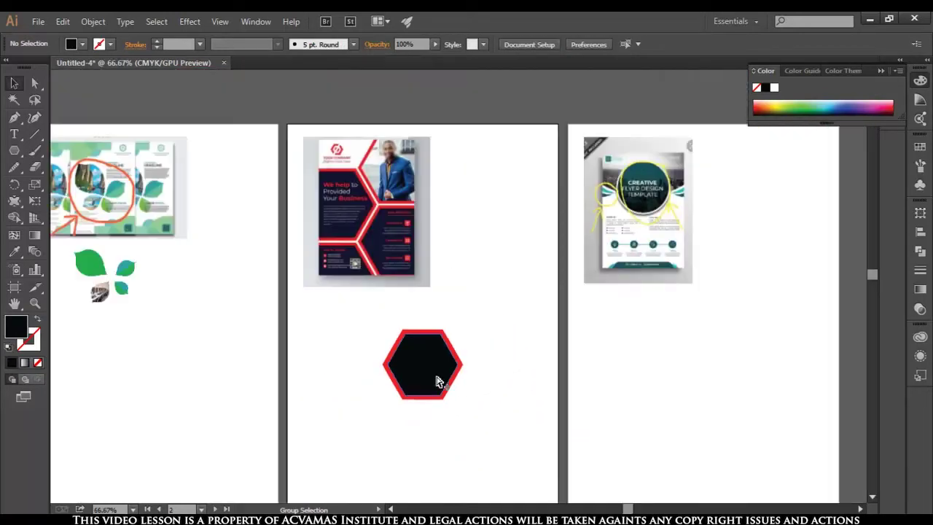
{"action": "scroll", "coordinate": [435, 381], "scroll_direction": "up", "scroll_amount": 1}
{"action": "left_click_drag", "start_coordinate": [558, 393], "coordinate": [556, 381]}
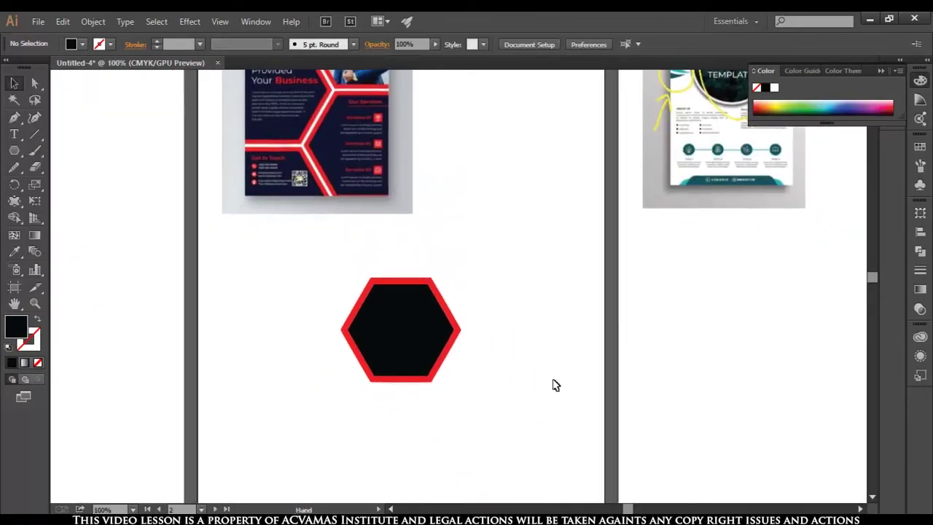
{"action": "left_click", "coordinate": [421, 343]}
{"action": "scroll", "coordinate": [422, 371], "scroll_direction": "up", "scroll_amount": 1}
{"action": "scroll", "coordinate": [421, 371], "scroll_direction": "up", "scroll_amount": 1}
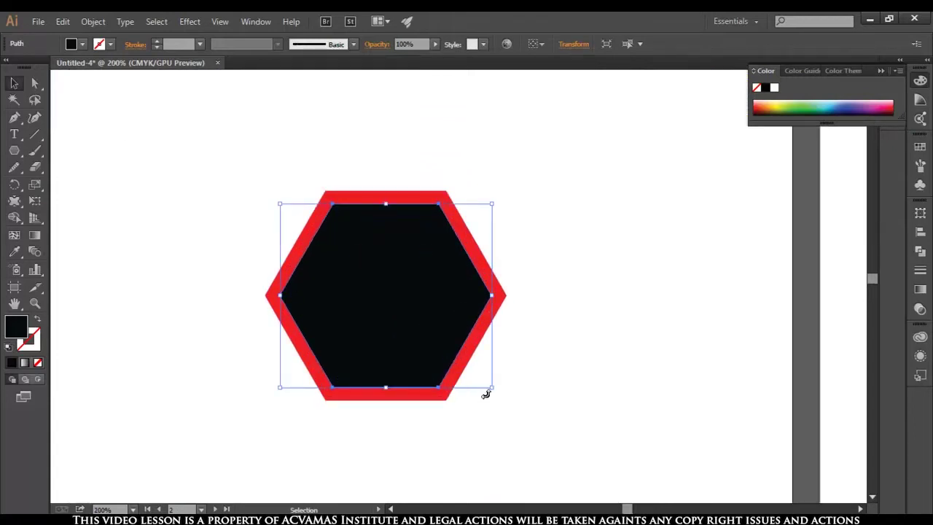
{"action": "left_click_drag", "start_coordinate": [492, 389], "coordinate": [497, 395]}
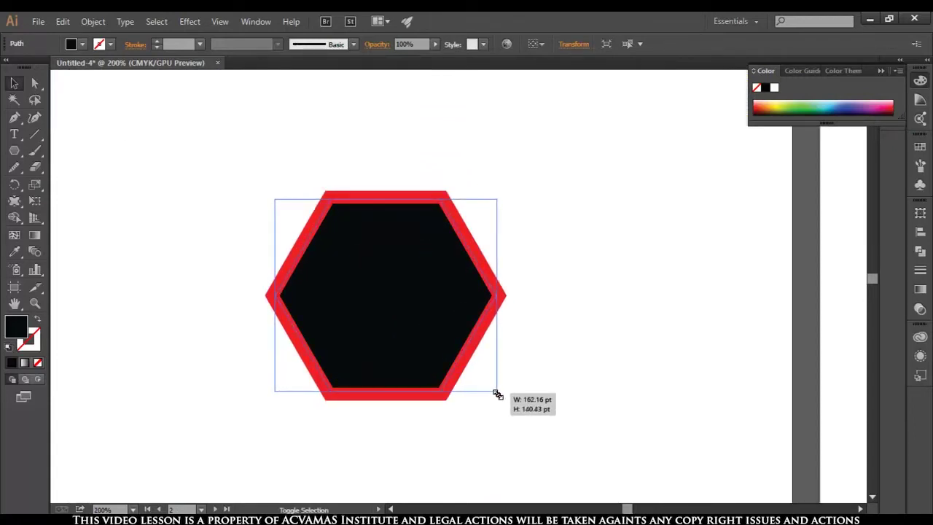
Alt-drag a copy of the red-bordered hexagon to sit diagonally below-right, edges touching
{"action": "left_click", "coordinate": [502, 427]}
{"action": "scroll", "coordinate": [506, 435], "scroll_direction": "down", "scroll_amount": 2}
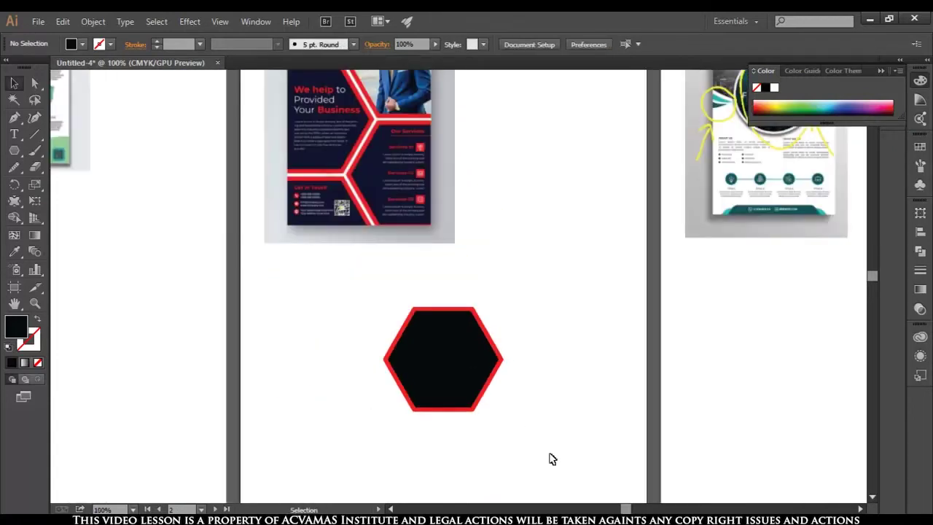
{"action": "left_click_drag", "start_coordinate": [506, 435], "coordinate": [492, 378]}
{"action": "left_click_drag", "start_coordinate": [377, 271], "coordinate": [527, 382]}
{"action": "mouse_move", "coordinate": [470, 338]}
{"action": "left_mouse_down"}
{"action": "mouse_move", "coordinate": [348, 307]}
{"action": "mouse_move", "coordinate": [449, 364]}
{"action": "left_mouse_up"}
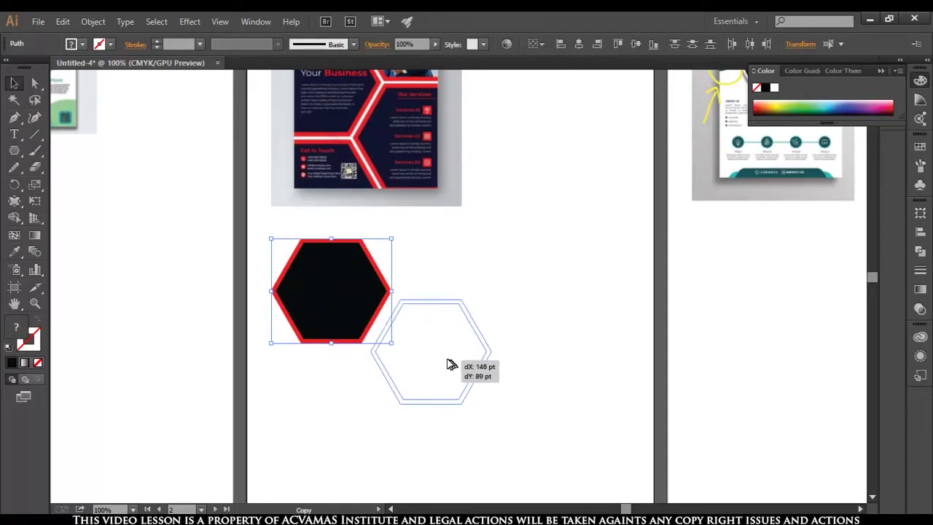
{"action": "left_click_drag", "start_coordinate": [446, 360], "coordinate": [447, 360]}
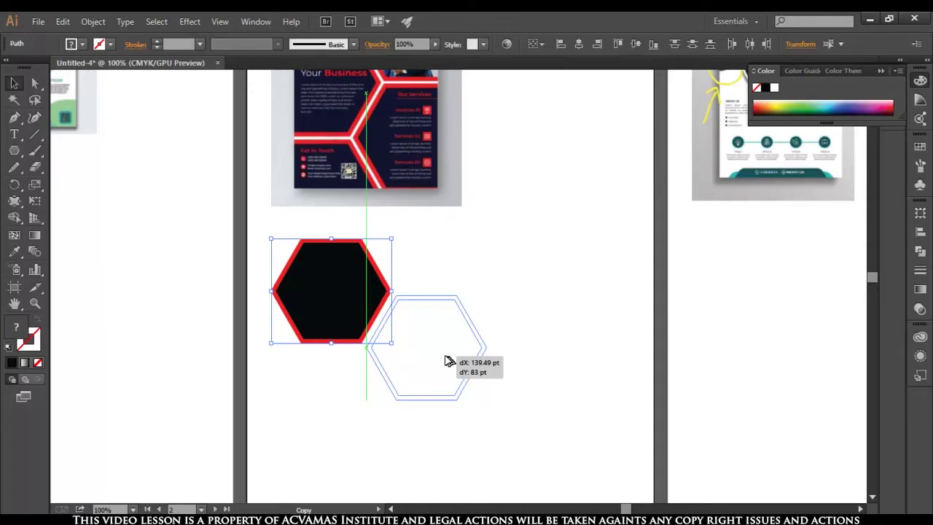
{"action": "left_click_drag", "start_coordinate": [447, 359], "coordinate": [446, 358]}
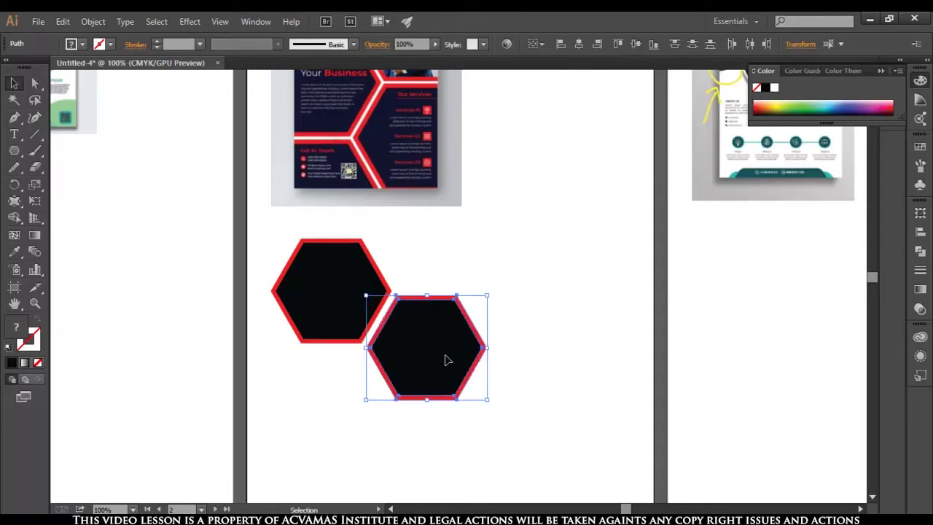
{"action": "left_click", "coordinate": [220, 21]}
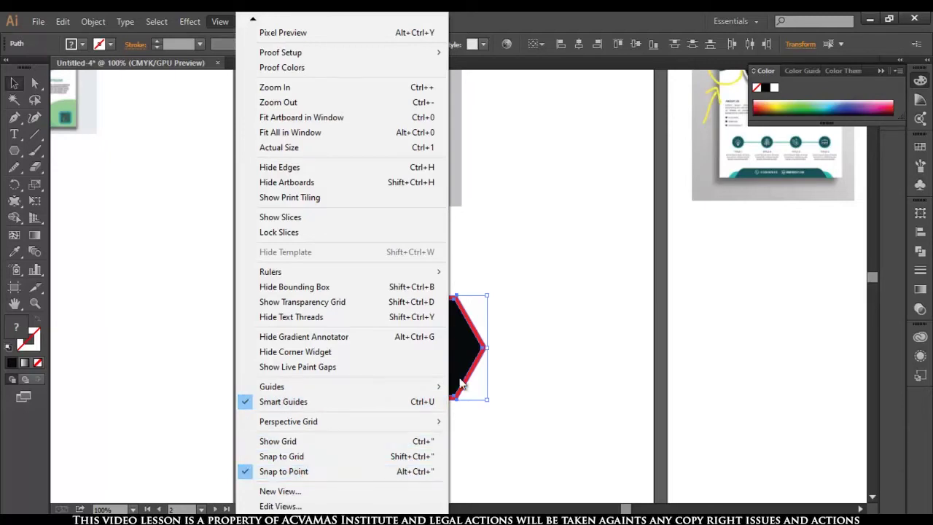
Alt-drag a copy of the right hexagon down-left to sit below the first one
{"action": "left_click", "coordinate": [587, 348]}
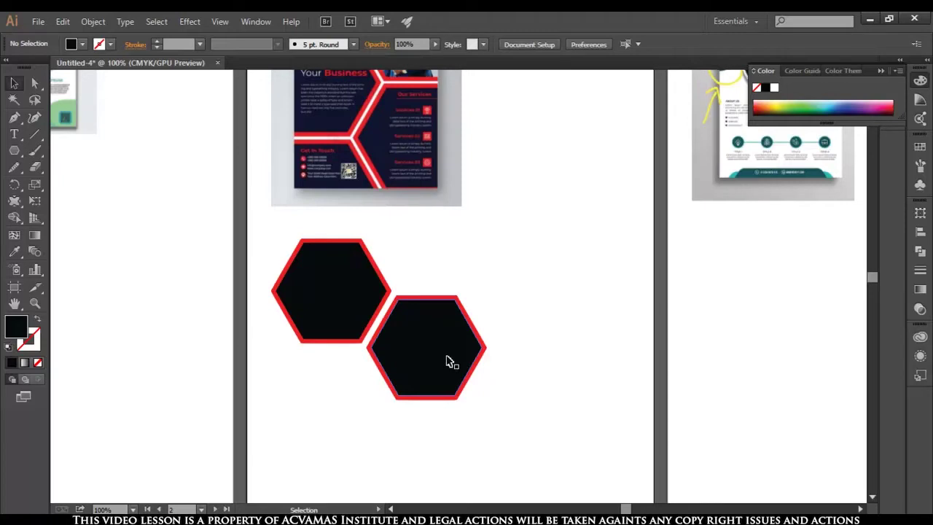
{"action": "left_click_drag", "start_coordinate": [547, 295], "coordinate": [411, 447]}
{"action": "mouse_move", "coordinate": [444, 360]}
{"action": "left_mouse_down"}
{"action": "mouse_move", "coordinate": [337, 420]}
{"action": "mouse_move", "coordinate": [343, 414]}
{"action": "left_mouse_up"}
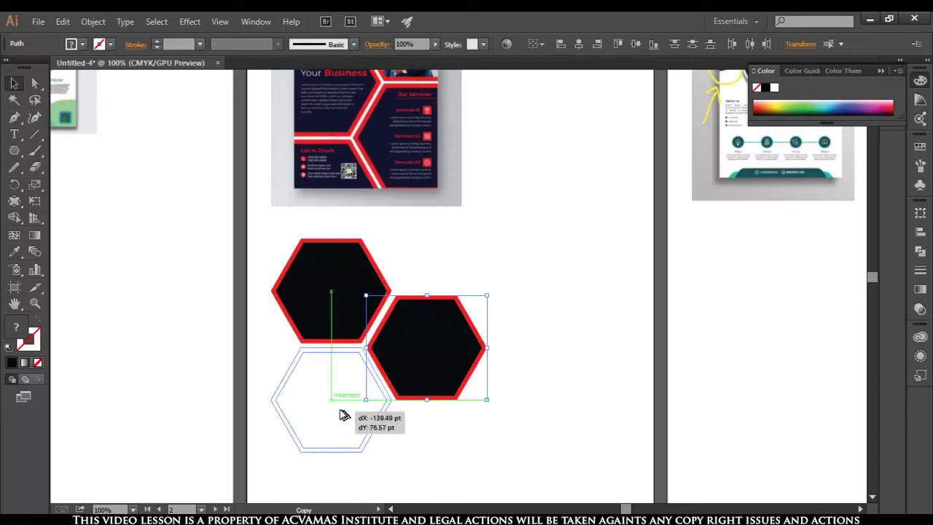
{"action": "left_click_drag", "start_coordinate": [340, 419], "coordinate": [340, 419]}
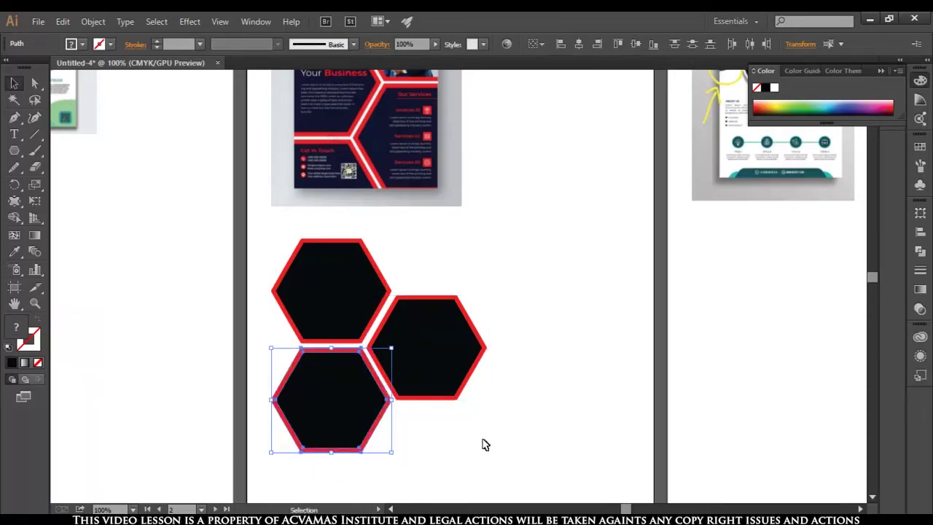
Alt-drag another copy of the right hexagon straight above it
{"action": "scroll", "coordinate": [499, 435], "scroll_direction": "up", "scroll_amount": 5}
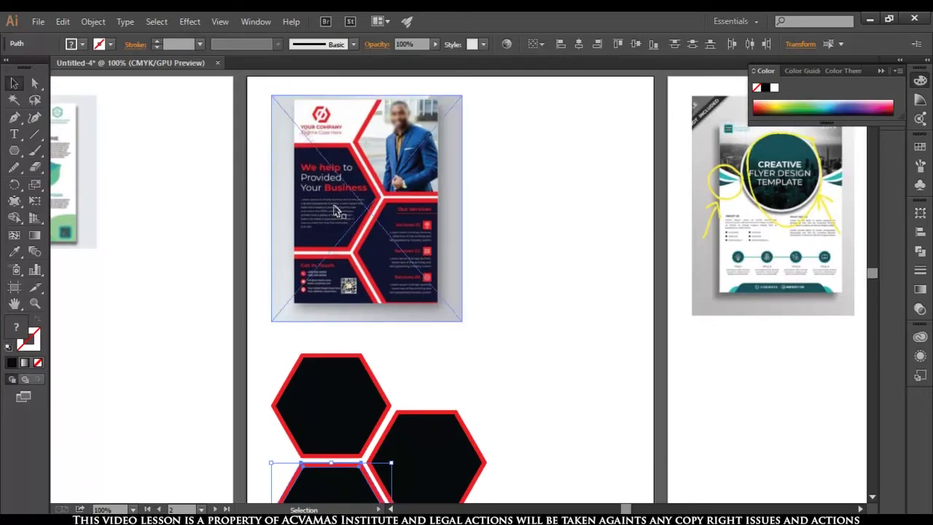
{"action": "scroll", "coordinate": [450, 408], "scroll_direction": "down", "scroll_amount": 2}
{"action": "scroll", "coordinate": [450, 428], "scroll_direction": "down", "scroll_amount": 2}
{"action": "left_click_drag", "start_coordinate": [513, 299], "coordinate": [429, 441]}
{"action": "left_click_drag", "start_coordinate": [445, 373], "coordinate": [442, 263]}
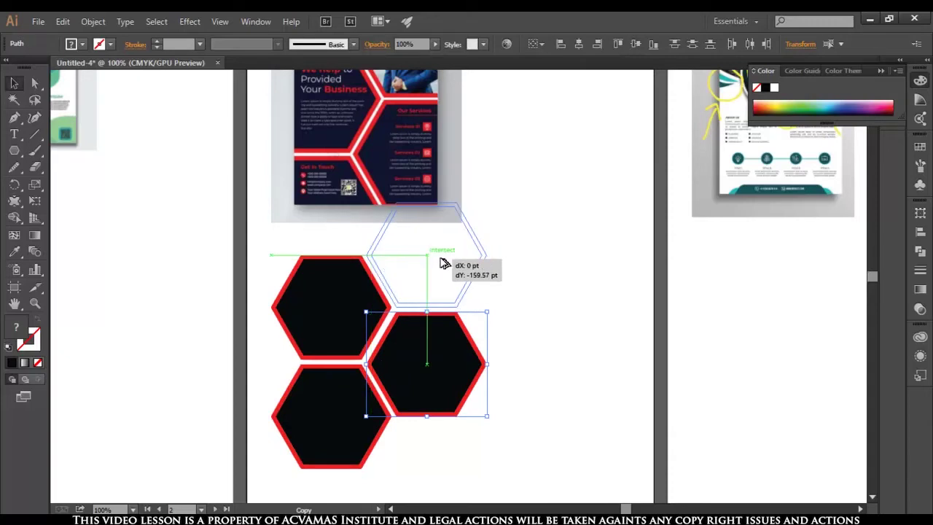
{"action": "left_click_drag", "start_coordinate": [442, 262], "coordinate": [442, 263]}
{"action": "left_click", "coordinate": [508, 389]}
Zoom out, select all four hexagons and move them down and right
{"action": "key", "text": "ctrl+minus"}
{"action": "left_click_drag", "start_coordinate": [545, 302], "coordinate": [376, 445]}
{"action": "left_click_drag", "start_coordinate": [408, 336], "coordinate": [433, 379]}
{"action": "left_click", "coordinate": [557, 390]}
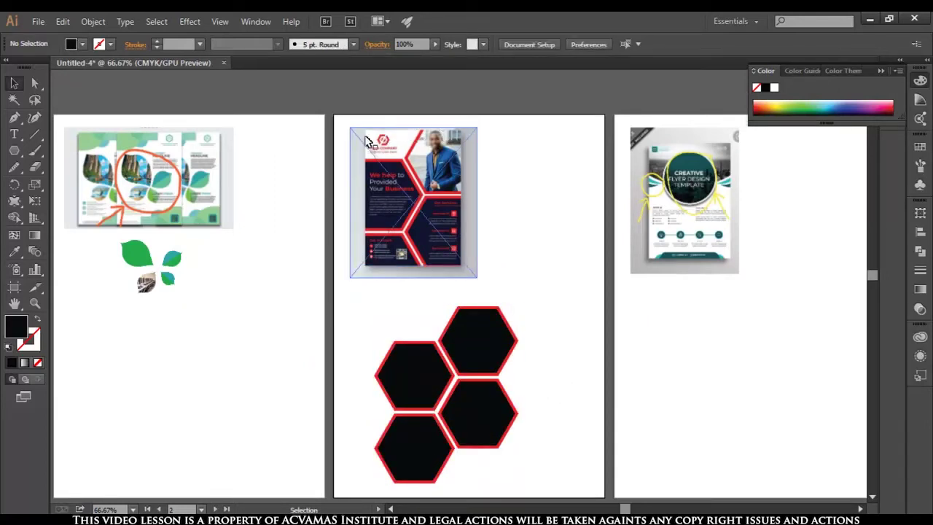
Marquee-select the four hexagons and nudge the cluster slightly up and to the right
{"action": "scroll", "coordinate": [507, 350], "scroll_direction": "down", "scroll_amount": 1}
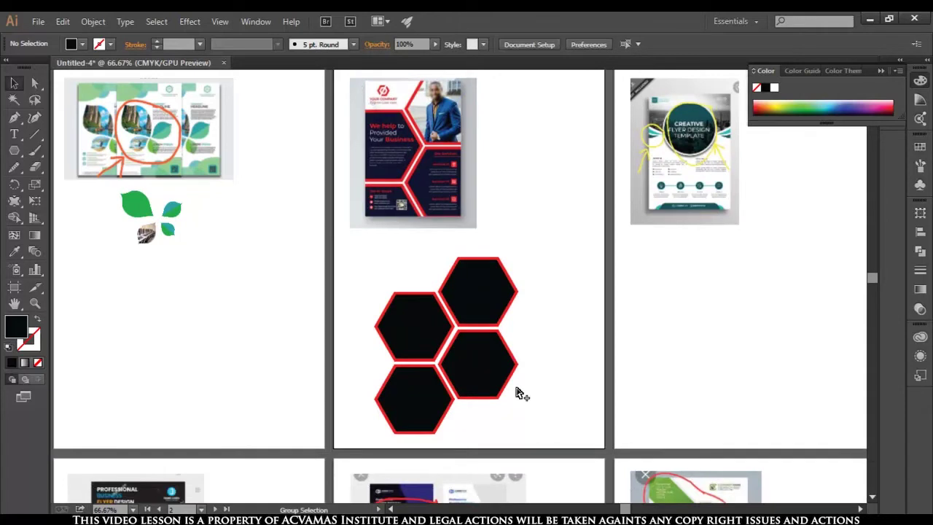
{"action": "scroll", "coordinate": [518, 394], "scroll_direction": "up", "scroll_amount": 2}
{"action": "scroll", "coordinate": [519, 394], "scroll_direction": "down", "scroll_amount": 1}
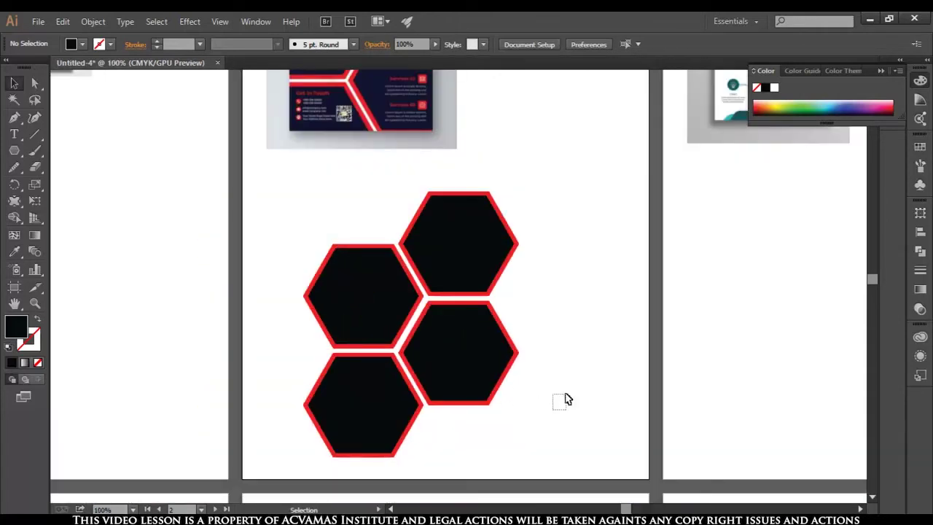
{"action": "left_click_drag", "start_coordinate": [284, 189], "coordinate": [535, 445]}
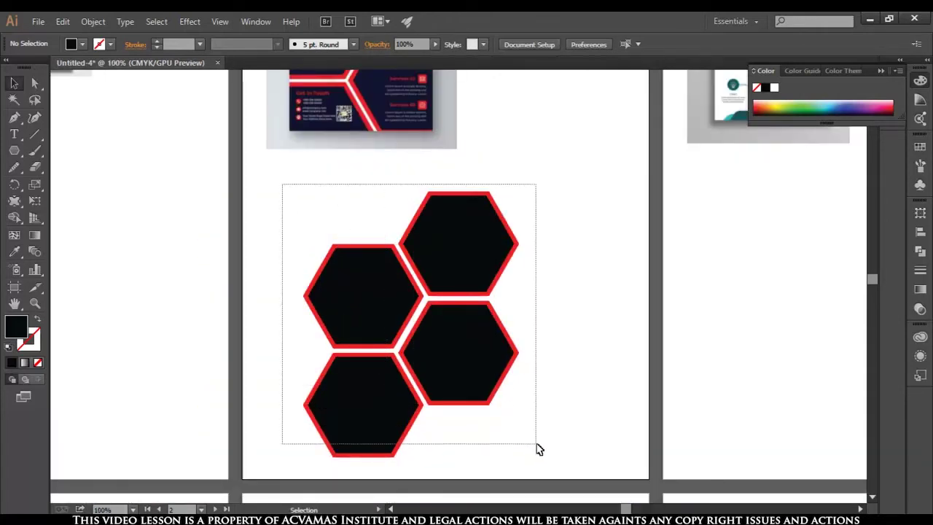
{"action": "left_click_drag", "start_coordinate": [463, 279], "coordinate": [475, 260]}
{"action": "left_click", "coordinate": [517, 358]}
Choose the Rectangle Tool from the shape tool flyout
{"action": "scroll", "coordinate": [509, 364], "scroll_direction": "up", "scroll_amount": 2}
{"action": "scroll", "coordinate": [509, 364], "scroll_direction": "up", "scroll_amount": 2}
{"action": "scroll", "coordinate": [509, 364], "scroll_direction": "down", "scroll_amount": 1}
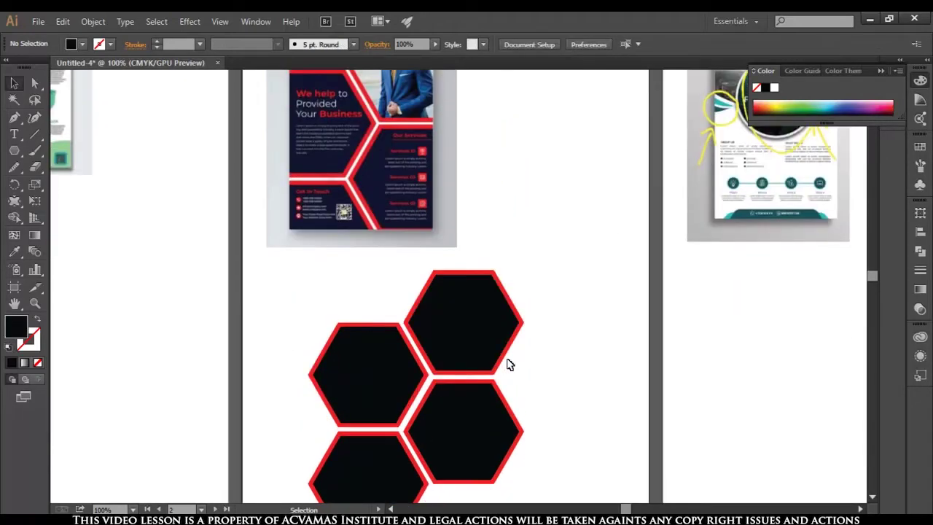
{"action": "scroll", "coordinate": [509, 364], "scroll_direction": "down", "scroll_amount": 2}
{"action": "scroll", "coordinate": [509, 362], "scroll_direction": "up", "scroll_amount": 2}
{"action": "scroll", "coordinate": [508, 362], "scroll_direction": "up", "scroll_amount": 2}
{"action": "scroll", "coordinate": [509, 362], "scroll_direction": "down", "scroll_amount": 2}
{"action": "scroll", "coordinate": [508, 362], "scroll_direction": "down", "scroll_amount": 3}
{"action": "scroll", "coordinate": [540, 357], "scroll_direction": "up", "scroll_amount": 1, "text": "alt"}
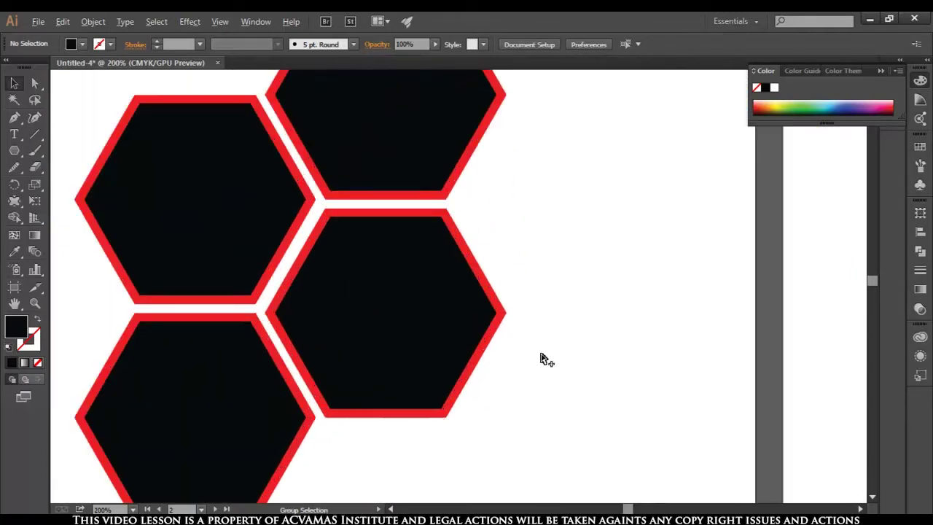
{"action": "left_click", "coordinate": [15, 152]}
{"action": "left_click", "coordinate": [82, 150]}
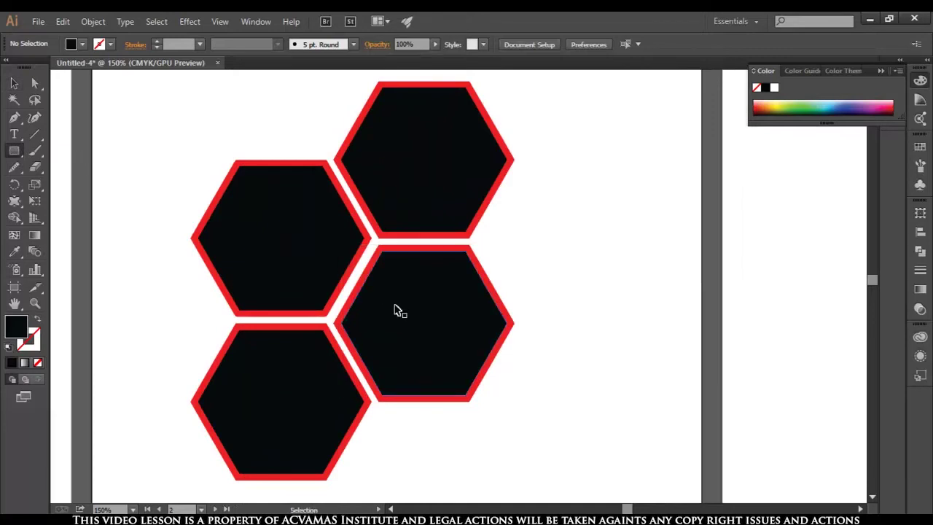
{"action": "scroll", "coordinate": [396, 310], "scroll_direction": "down", "scroll_amount": 2, "text": "alt"}
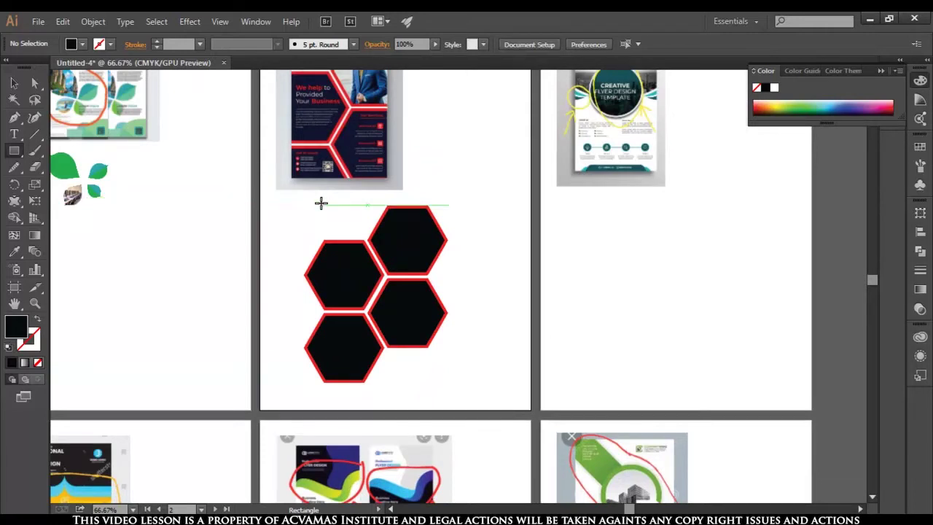
Draw a rectangle over the hexagon cluster and narrow it to about 229 pt wide
{"action": "left_click_drag", "start_coordinate": [321, 197], "coordinate": [509, 349]}
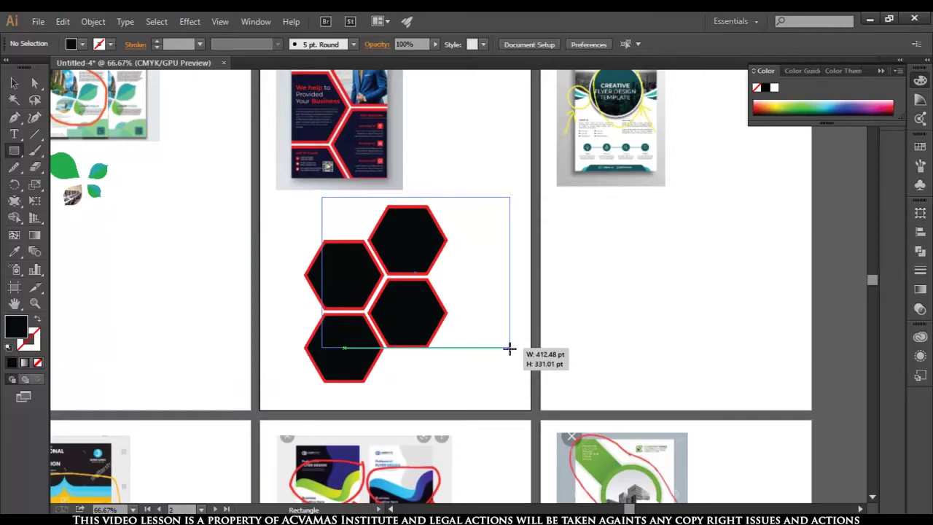
{"action": "left_click_drag", "start_coordinate": [509, 348], "coordinate": [511, 348]}
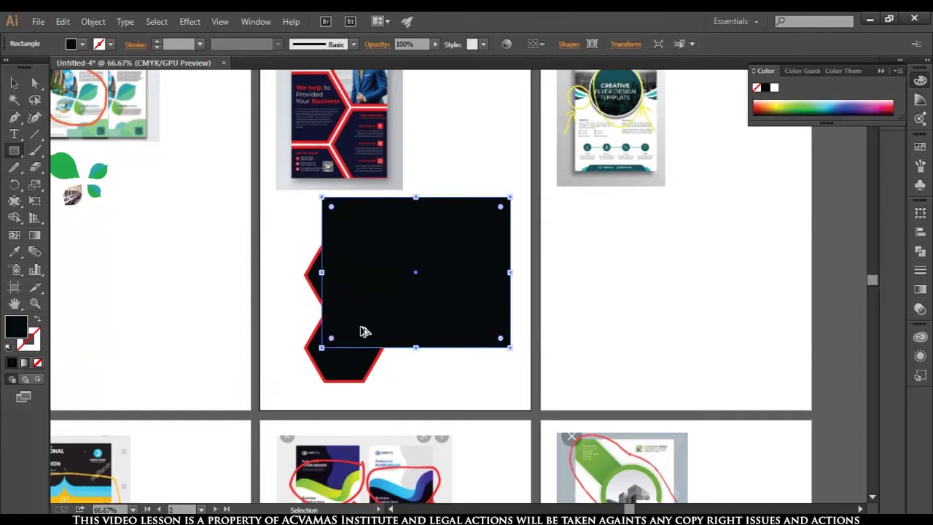
{"action": "scroll", "coordinate": [364, 331], "scroll_direction": "up", "scroll_amount": 2}
{"action": "scroll", "coordinate": [362, 335], "scroll_direction": "down", "scroll_amount": 2}
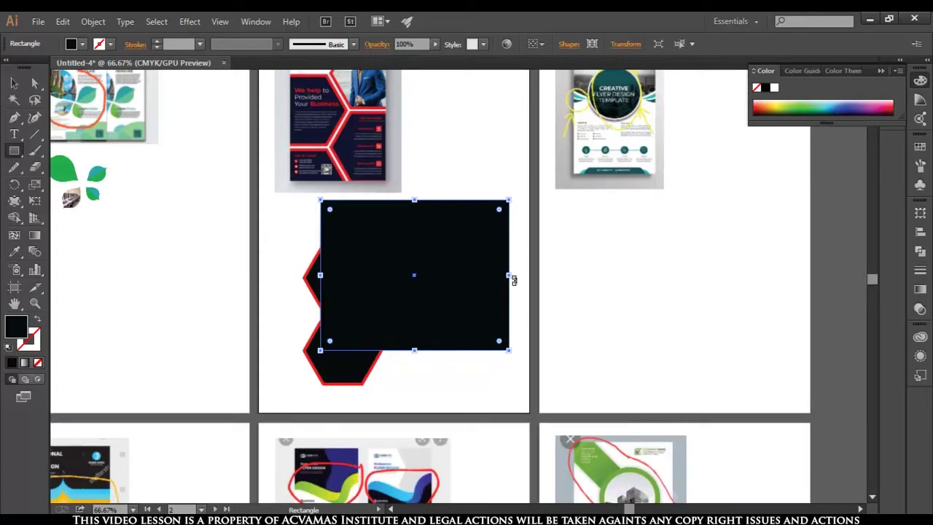
{"action": "left_click_drag", "start_coordinate": [509, 275], "coordinate": [429, 277]}
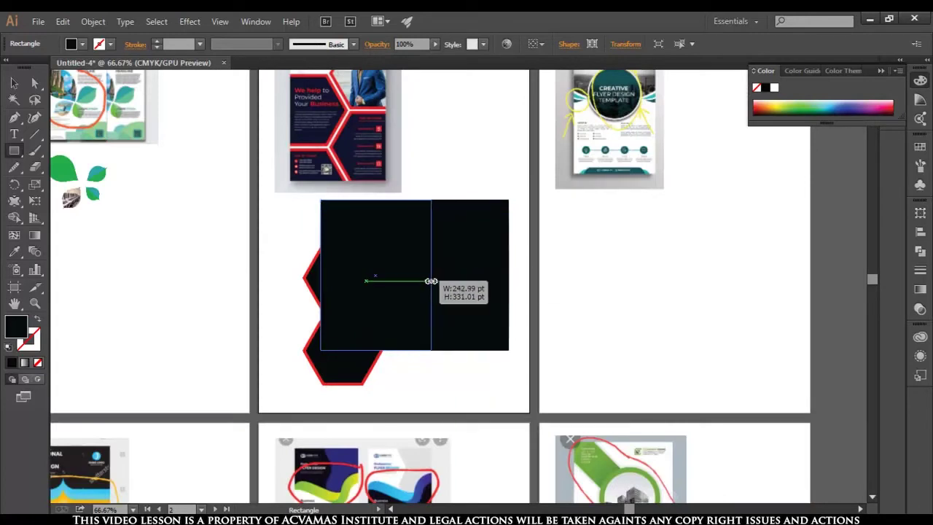
{"action": "scroll", "coordinate": [430, 327], "scroll_direction": "up", "scroll_amount": 1}
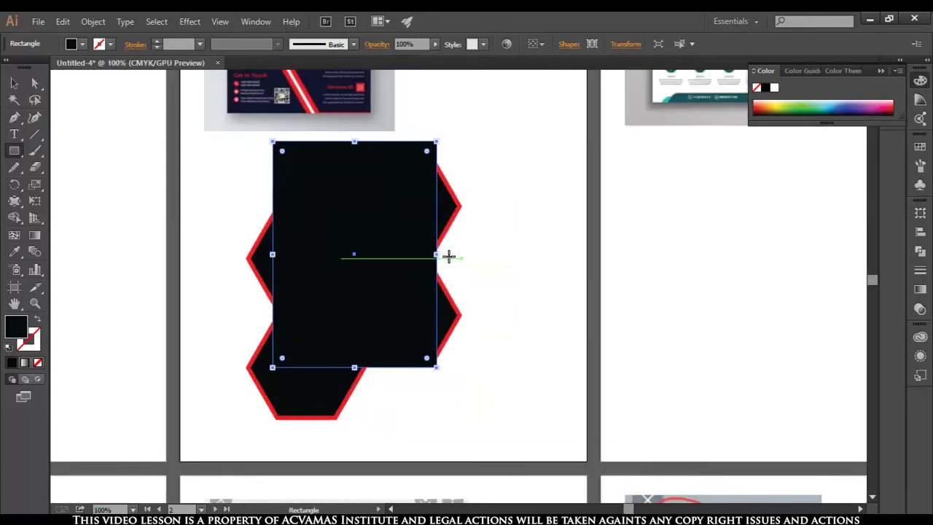
{"action": "left_click_drag", "start_coordinate": [441, 255], "coordinate": [417, 254]}
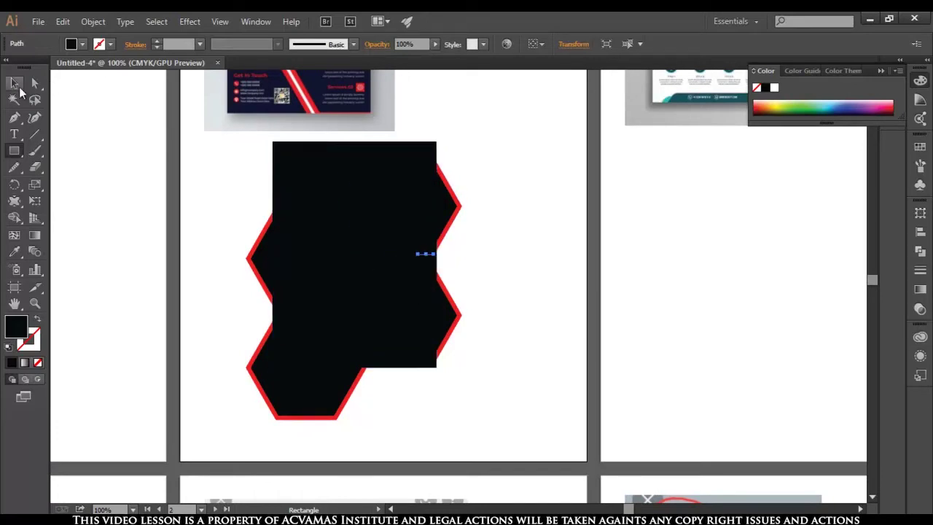
{"action": "key", "text": "ctrl+z"}
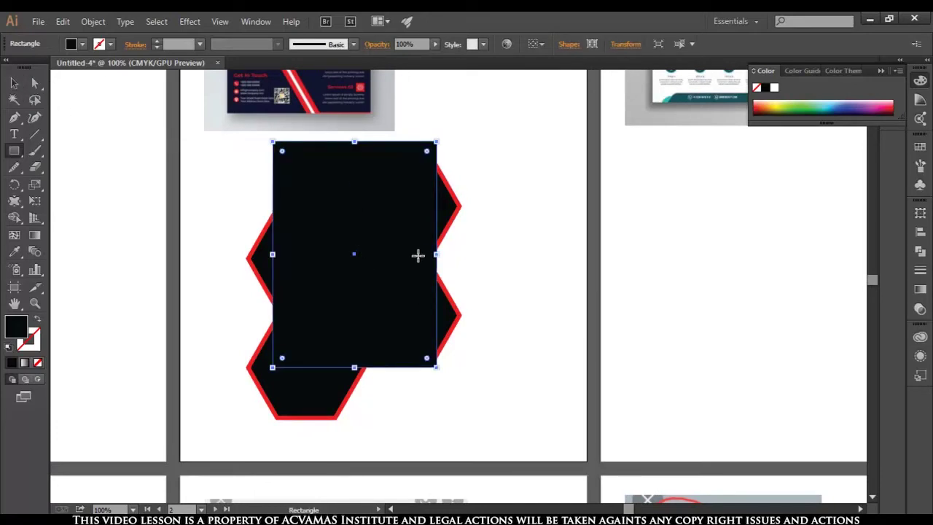
{"action": "left_click_drag", "start_coordinate": [437, 255], "coordinate": [428, 255]}
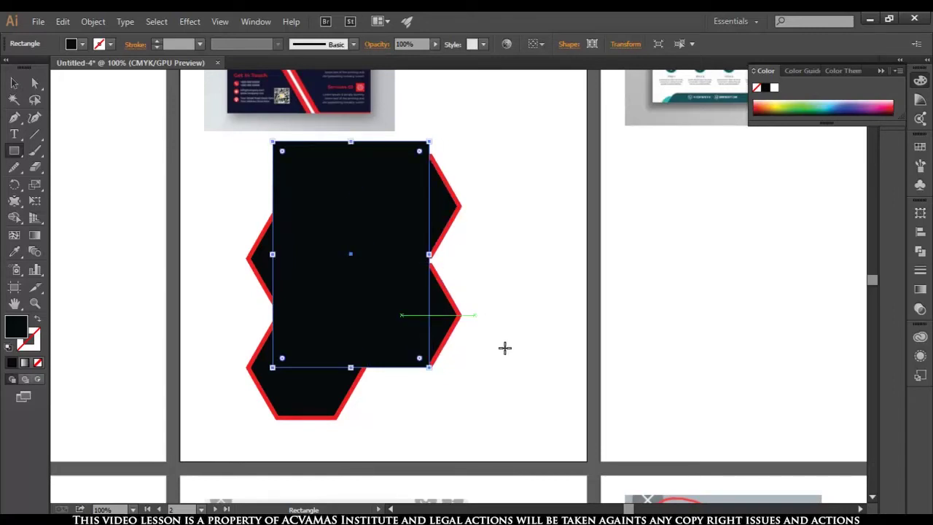
Trim the rectangle's bottom and left edges, then swap fill and stroke for an unfilled black outline
{"action": "left_click_drag", "start_coordinate": [350, 368], "coordinate": [351, 362]}
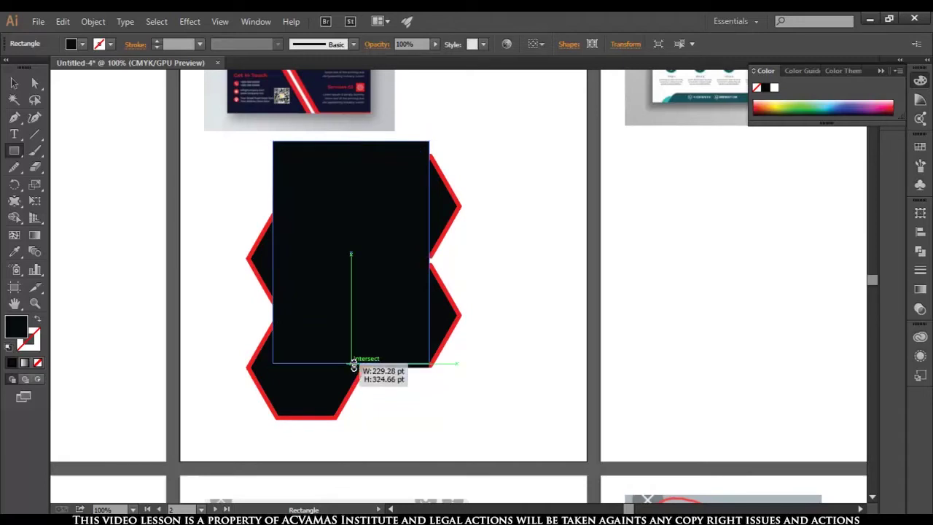
{"action": "scroll", "coordinate": [481, 380], "scroll_direction": "up", "scroll_amount": 3}
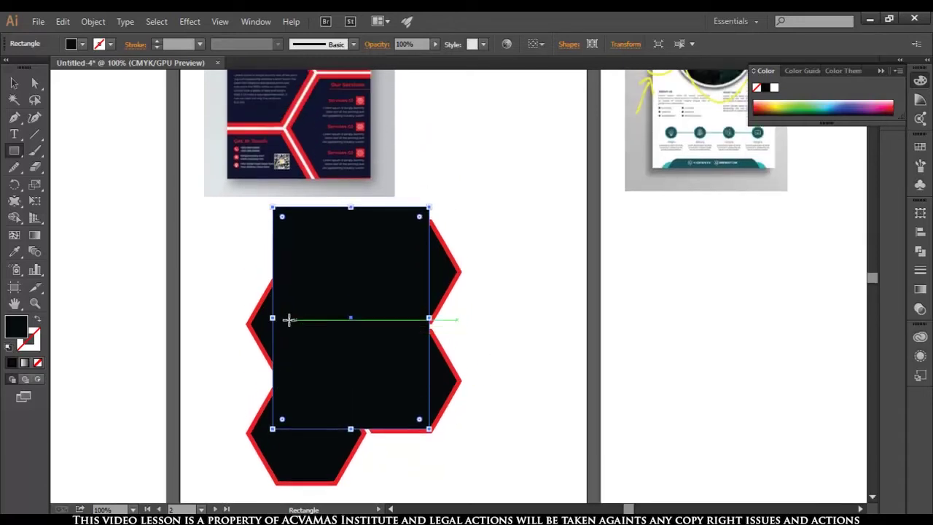
{"action": "left_click_drag", "start_coordinate": [274, 318], "coordinate": [275, 318]}
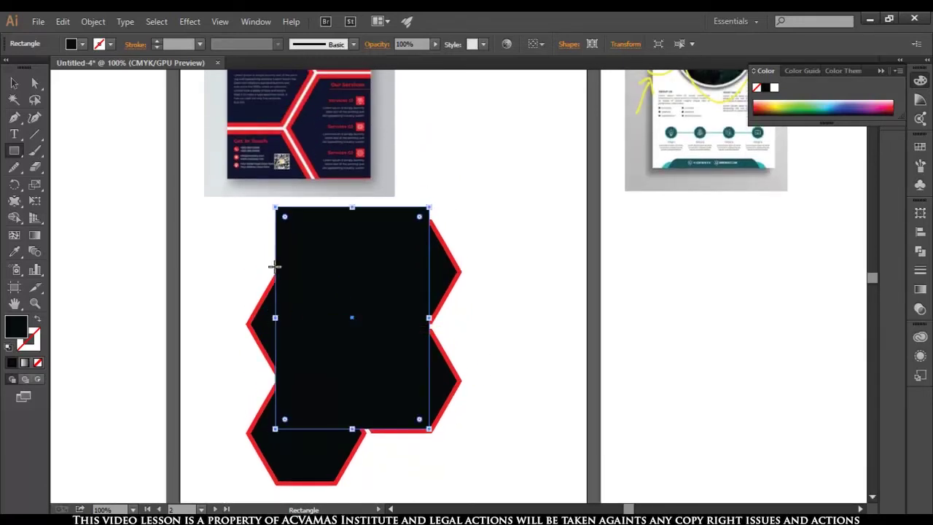
{"action": "left_click", "coordinate": [39, 324]}
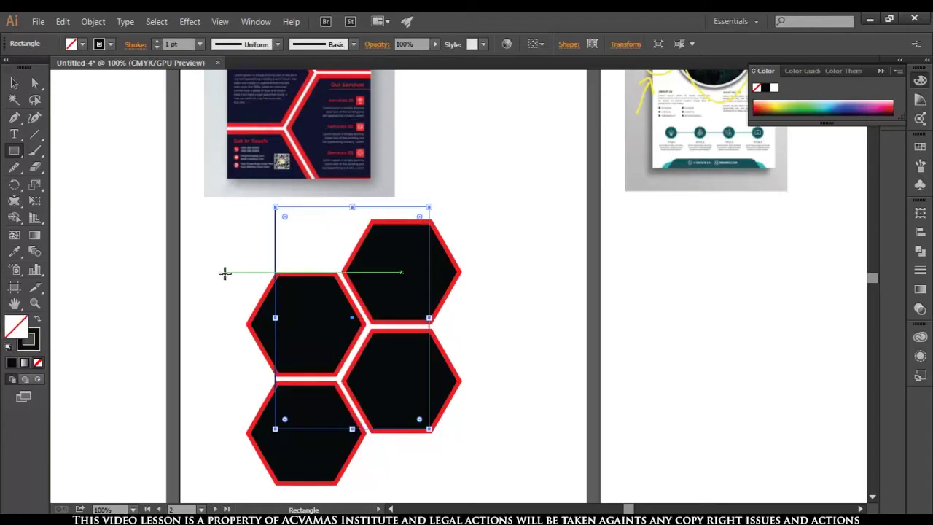
With the Selection Tool, pull the rectangle's left edge inward to about 217 pt wide
{"action": "left_click", "coordinate": [15, 85]}
{"action": "left_click", "coordinate": [527, 240]}
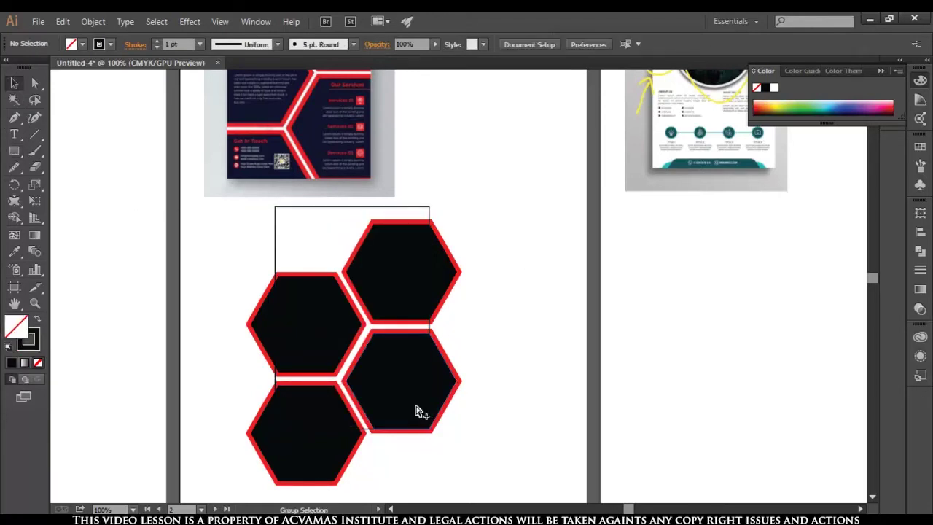
{"action": "scroll", "coordinate": [421, 412], "scroll_direction": "up", "scroll_amount": 1}
{"action": "scroll", "coordinate": [421, 411], "scroll_direction": "down", "scroll_amount": 1}
{"action": "scroll", "coordinate": [421, 412], "scroll_direction": "down", "scroll_amount": 1}
{"action": "scroll", "coordinate": [418, 410], "scroll_direction": "up", "scroll_amount": 1}
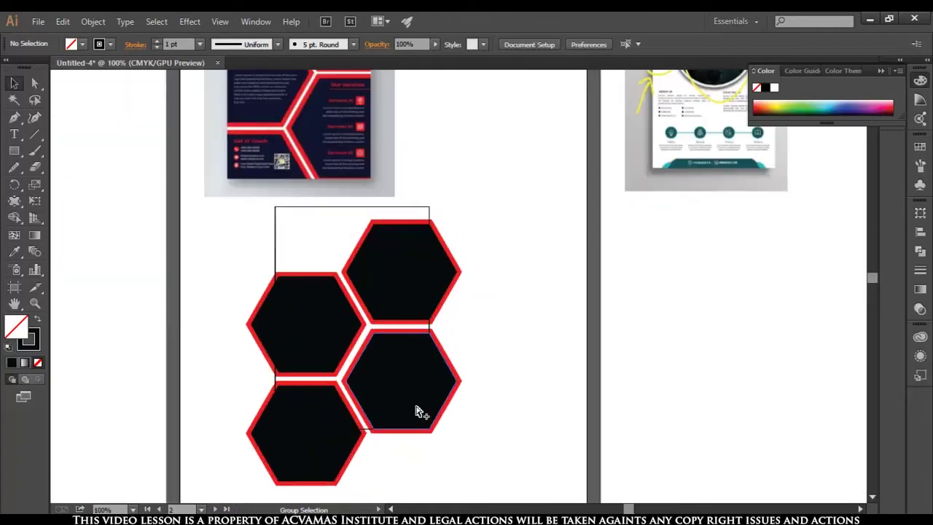
{"action": "left_click", "coordinate": [278, 253]}
{"action": "left_click_drag", "start_coordinate": [276, 319], "coordinate": [280, 319]}
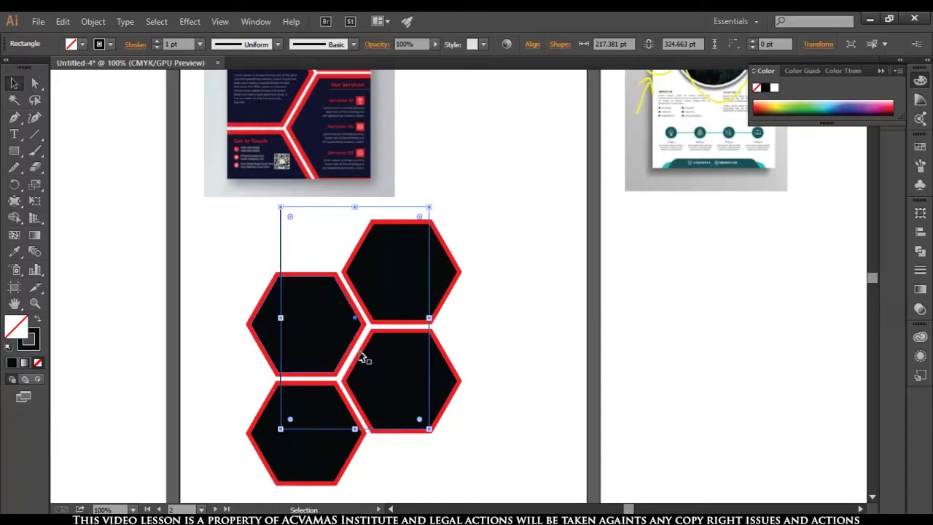
Deselect the rectangle and pan the hexagon artboard back into view
{"action": "left_click", "coordinate": [510, 360]}
{"action": "left_click", "coordinate": [411, 208]}
{"action": "left_click", "coordinate": [517, 325]}
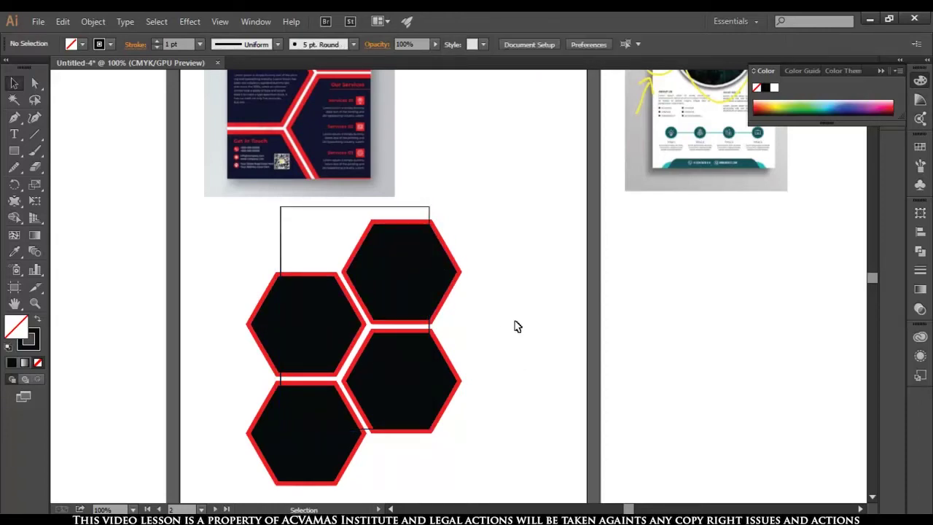
{"action": "scroll", "coordinate": [502, 339], "scroll_direction": "down", "scroll_amount": 2}
{"action": "scroll", "coordinate": [502, 339], "scroll_direction": "up", "scroll_amount": 1}
{"action": "left_click_drag", "start_coordinate": [531, 365], "coordinate": [518, 296]}
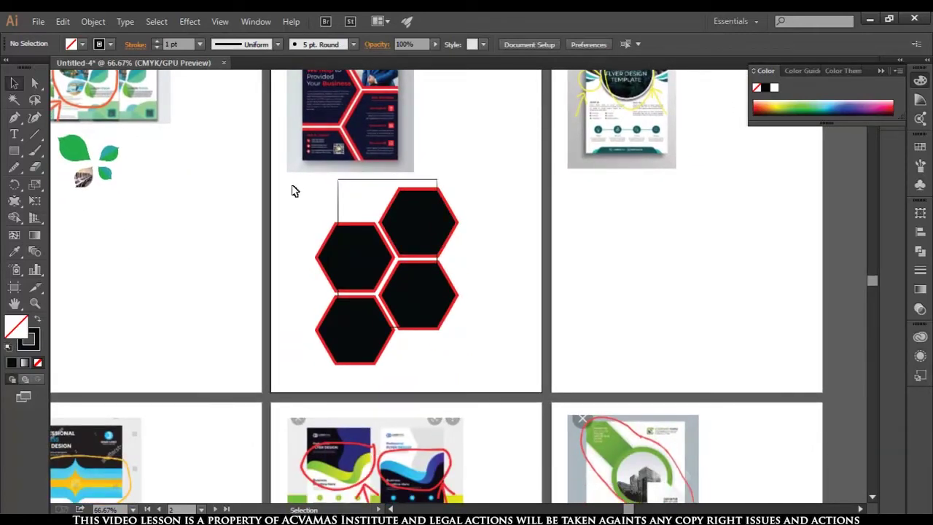
Marquee-select the four hexagons with the rectangle and show the Pathfinder panel
{"action": "left_click_drag", "start_coordinate": [290, 191], "coordinate": [479, 373]}
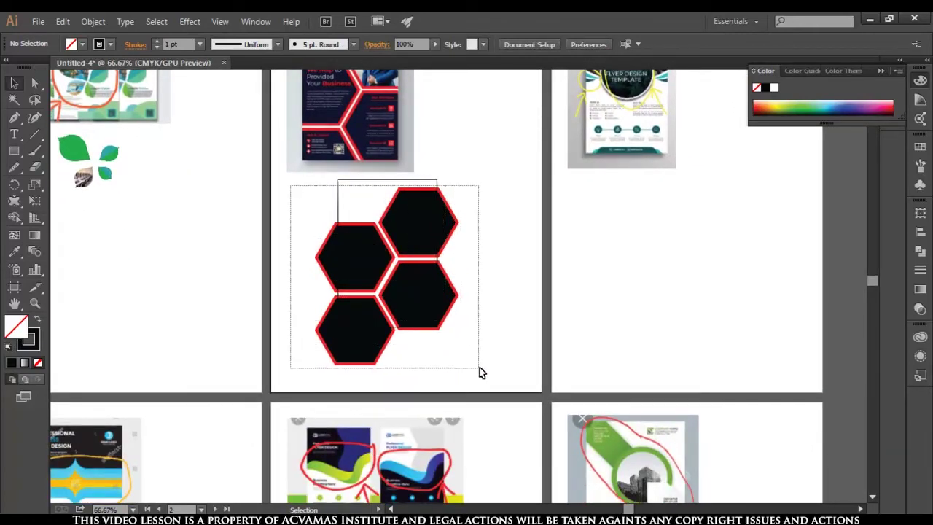
{"action": "left_click", "coordinate": [921, 253]}
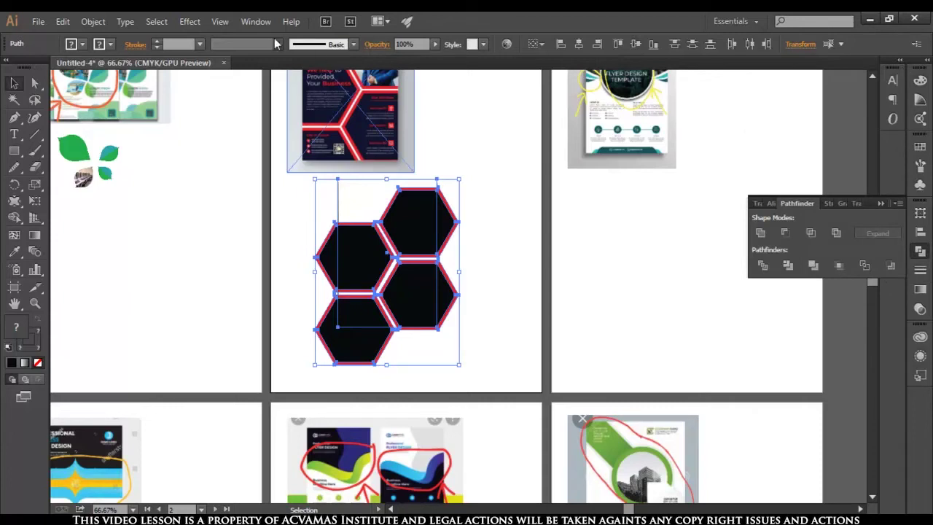
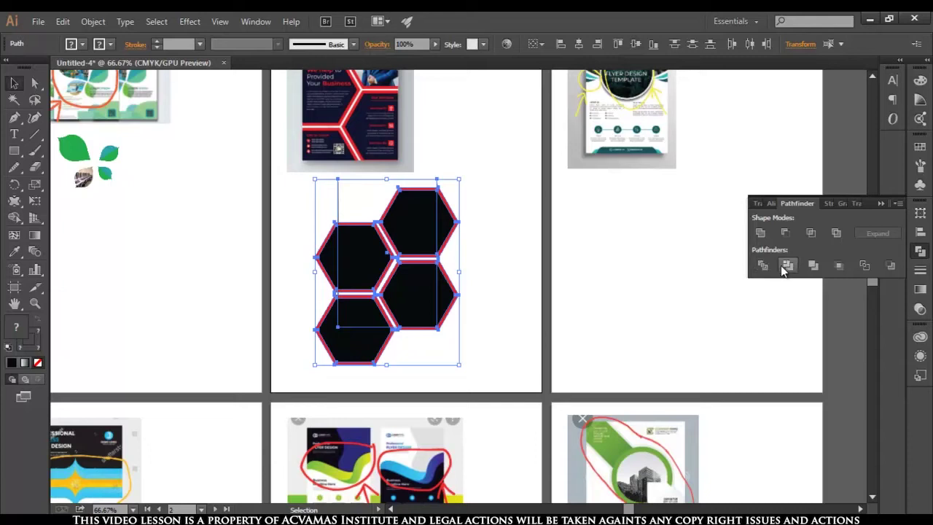
Divide the hexagons along the rectangle with Pathfinder and ungroup the resulting pieces
{"action": "left_click", "coordinate": [762, 266]}
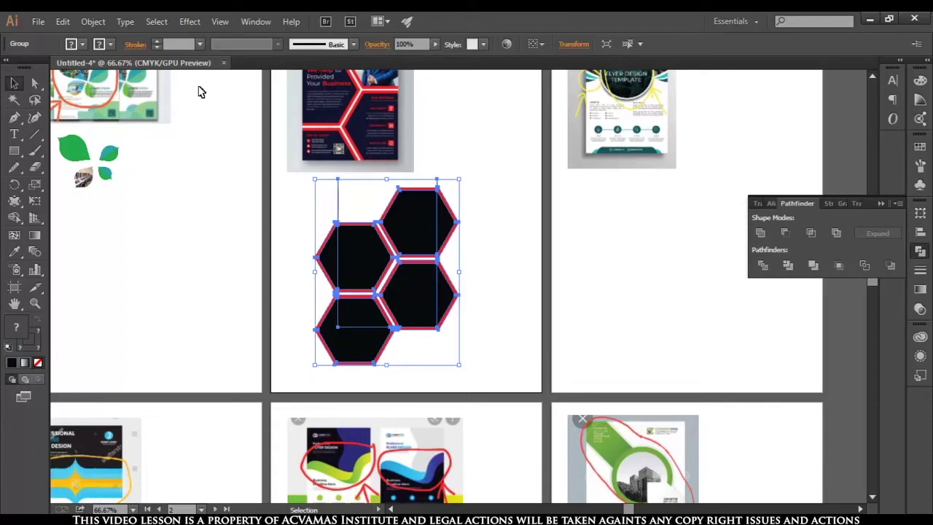
{"action": "left_click", "coordinate": [93, 21]}
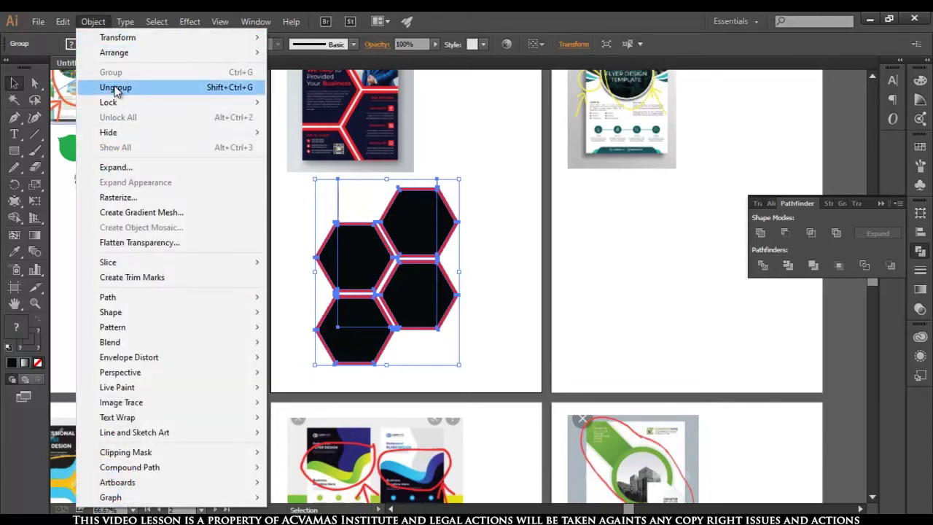
{"action": "left_click", "coordinate": [116, 88]}
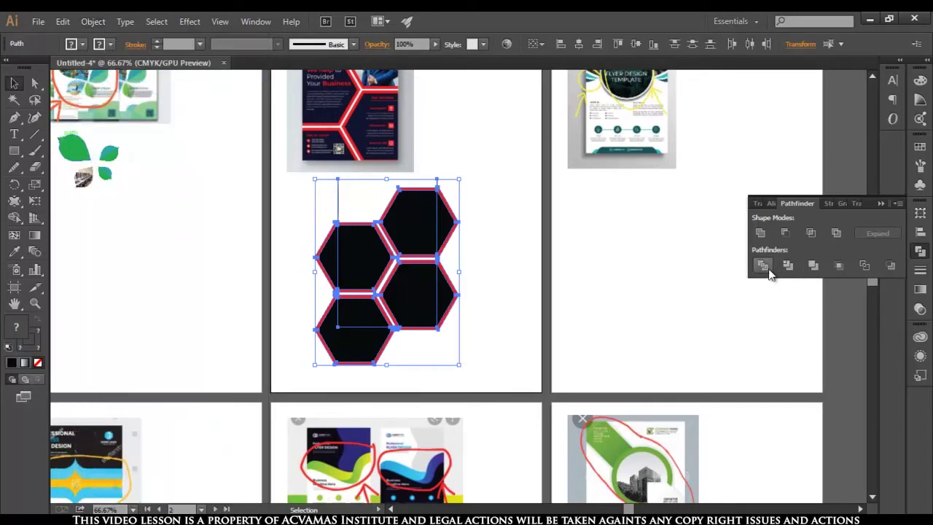
{"action": "left_click", "coordinate": [490, 276]}
Delete the top and lower-right hexagon pieces and red outlines outside the rectangle
{"action": "left_click", "coordinate": [448, 226]}
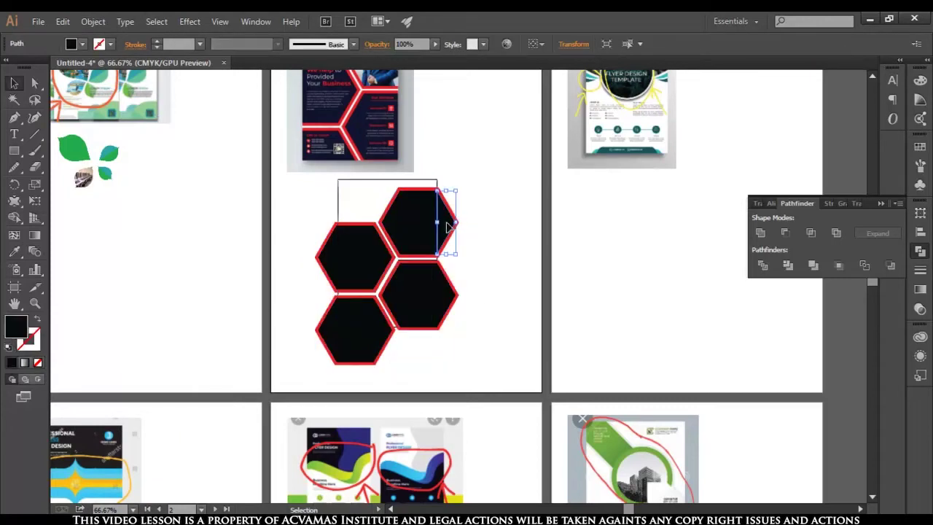
{"action": "key", "text": "Delete"}
{"action": "left_click", "coordinate": [456, 230]}
{"action": "key", "text": "Delete"}
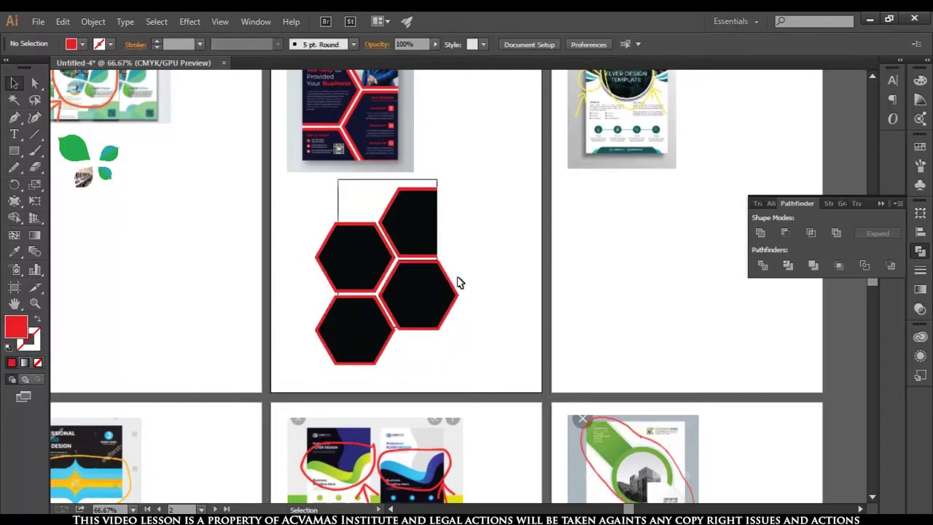
{"action": "scroll", "coordinate": [406, 281], "scroll_direction": "up", "scroll_amount": 2}
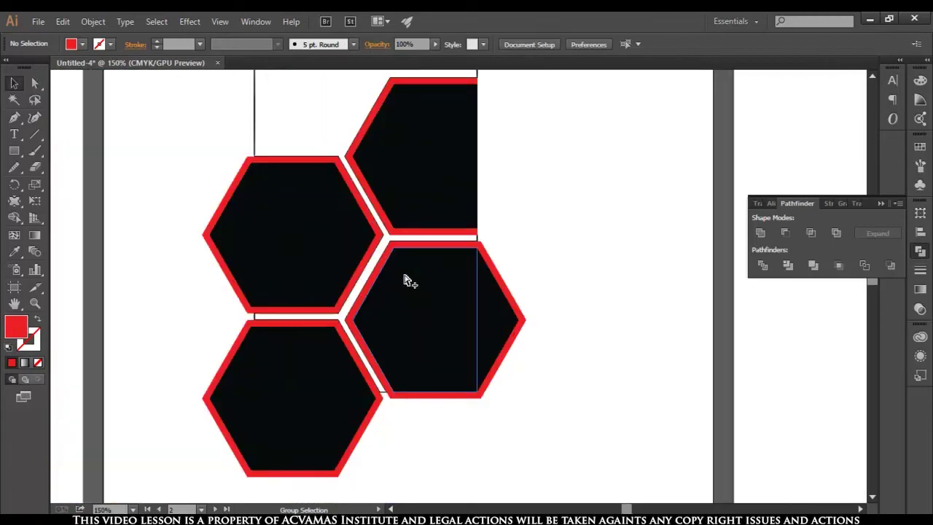
{"action": "left_click", "coordinate": [495, 306]}
{"action": "key", "text": "Delete"}
{"action": "left_click", "coordinate": [510, 309]}
{"action": "key", "text": "Delete"}
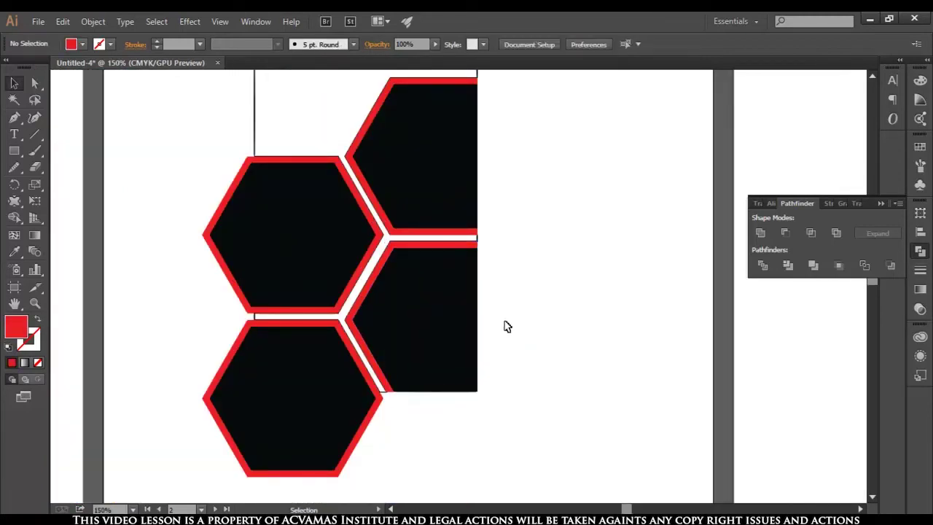
Delete the bottom-left and left hexagon pieces and red outlines outside the rectangle
{"action": "left_click", "coordinate": [349, 452]}
{"action": "key", "text": "Delete"}
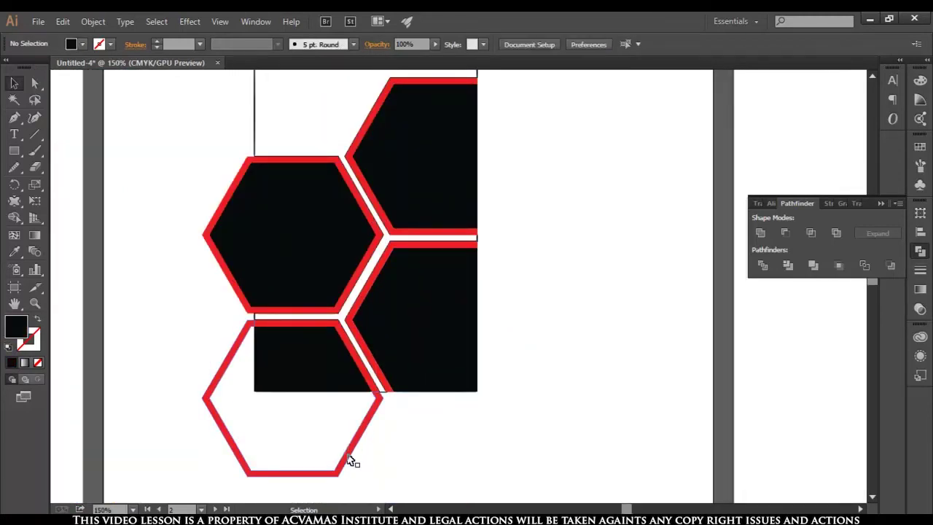
{"action": "left_click", "coordinate": [355, 461]}
{"action": "key", "text": "Delete"}
{"action": "left_click", "coordinate": [240, 262]}
{"action": "key", "text": "Delete"}
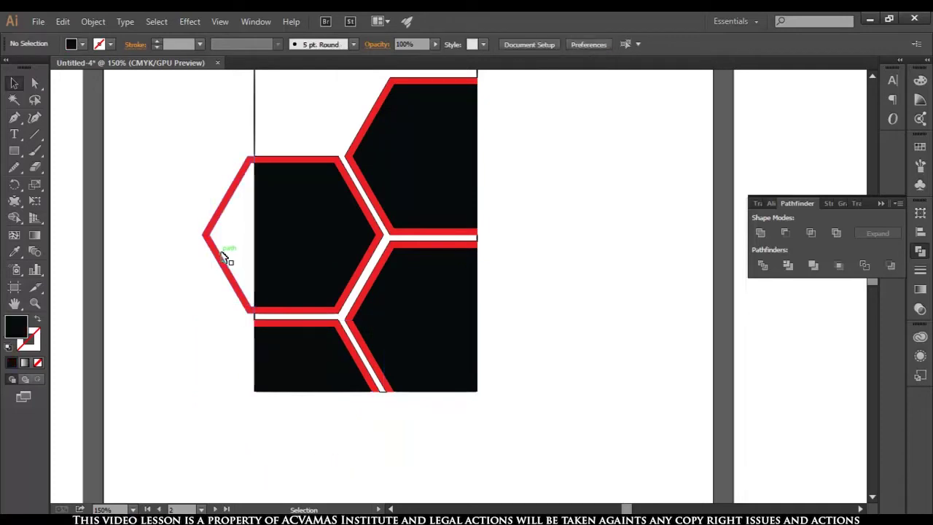
{"action": "left_click", "coordinate": [220, 263]}
{"action": "key", "text": "Delete"}
{"action": "scroll", "coordinate": [390, 233], "scroll_direction": "up", "scroll_amount": 3}
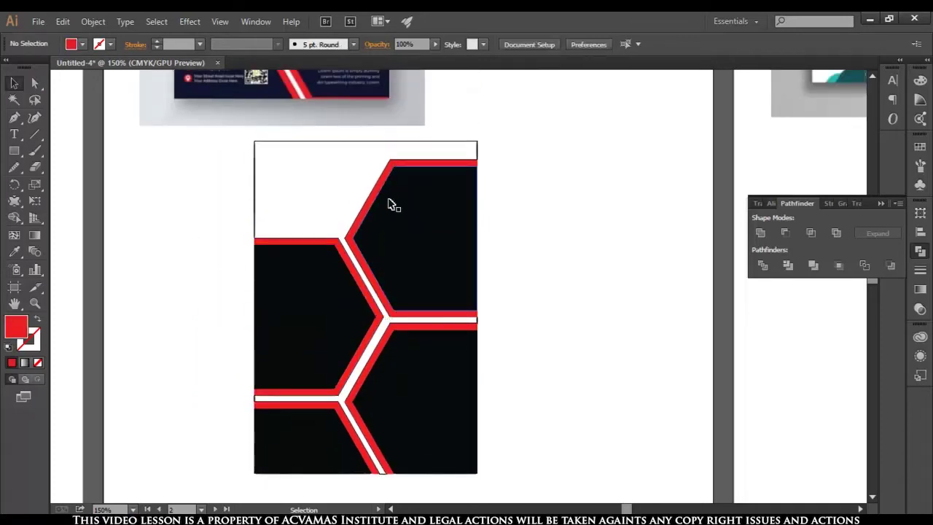
{"action": "left_click", "coordinate": [382, 142]}
{"action": "left_click", "coordinate": [543, 219]}
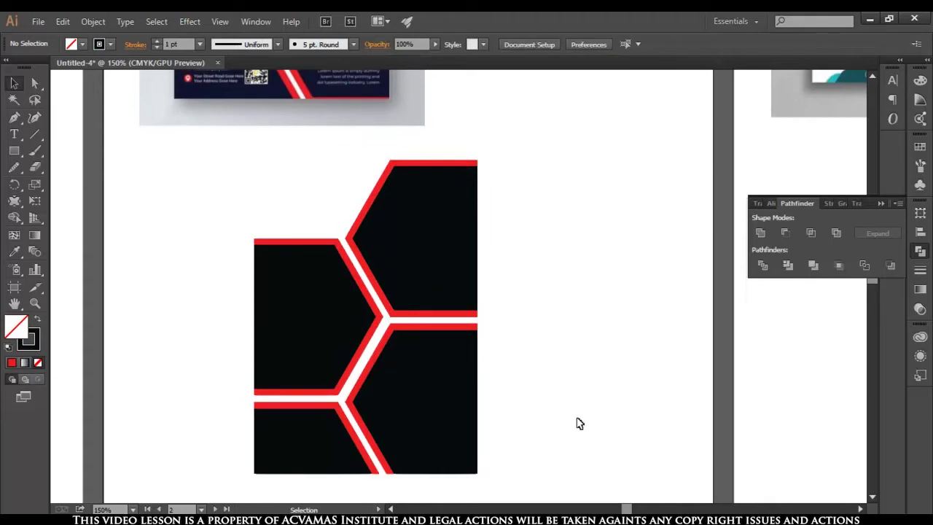
{"action": "scroll", "coordinate": [577, 424], "scroll_direction": "down", "scroll_amount": 1, "text": "alt"}
{"action": "scroll", "coordinate": [585, 396], "scroll_direction": "down", "scroll_amount": 1, "text": "alt"}
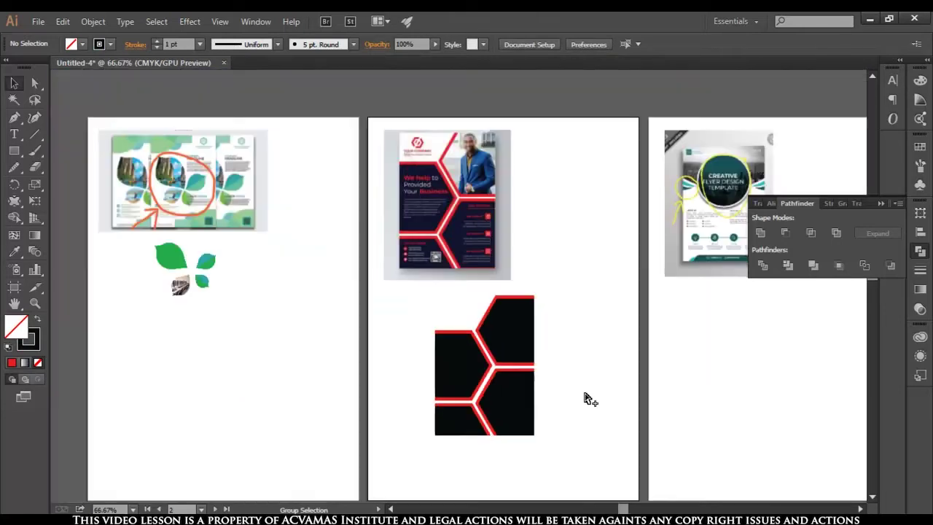
{"action": "left_click_drag", "start_coordinate": [595, 337], "coordinate": [561, 311]}
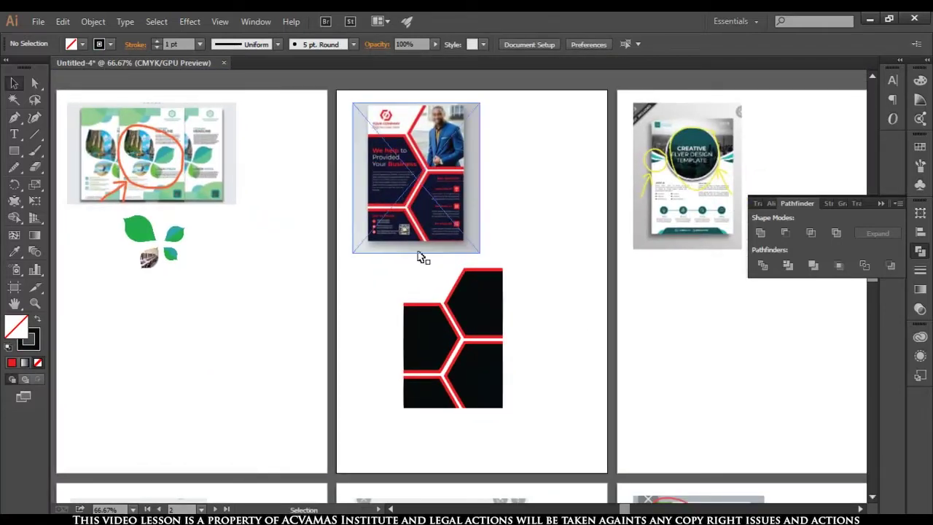
{"action": "left_click", "coordinate": [485, 313]}
{"action": "left_click", "coordinate": [444, 142], "text": "shift"}
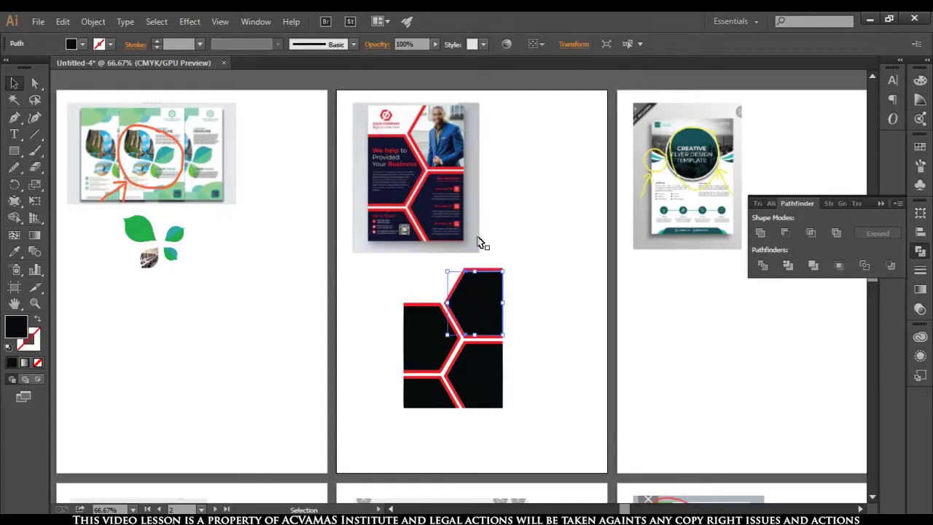
{"action": "key", "text": "a"}
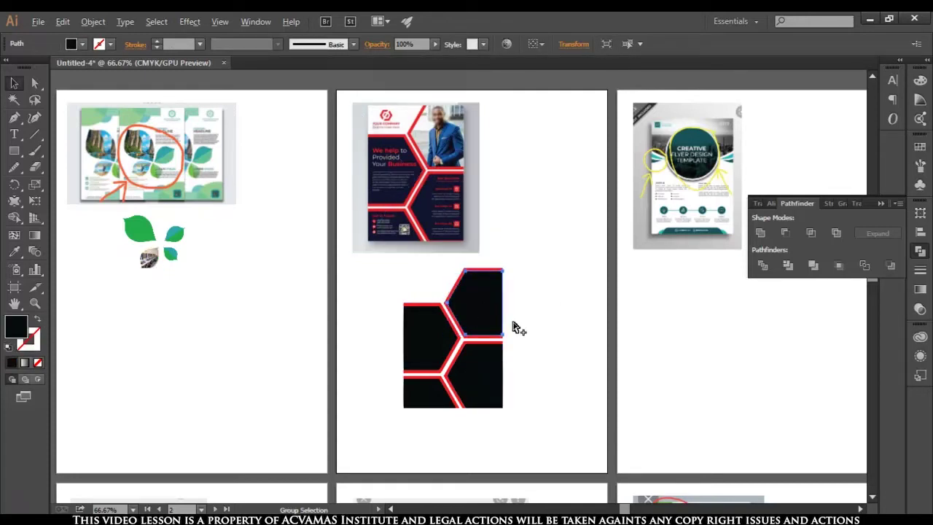
{"action": "scroll", "coordinate": [516, 328], "scroll_direction": "up", "scroll_amount": 1, "text": "alt"}
{"action": "scroll", "coordinate": [517, 328], "scroll_direction": "up", "scroll_amount": 1, "text": "alt"}
{"action": "key", "text": "v"}
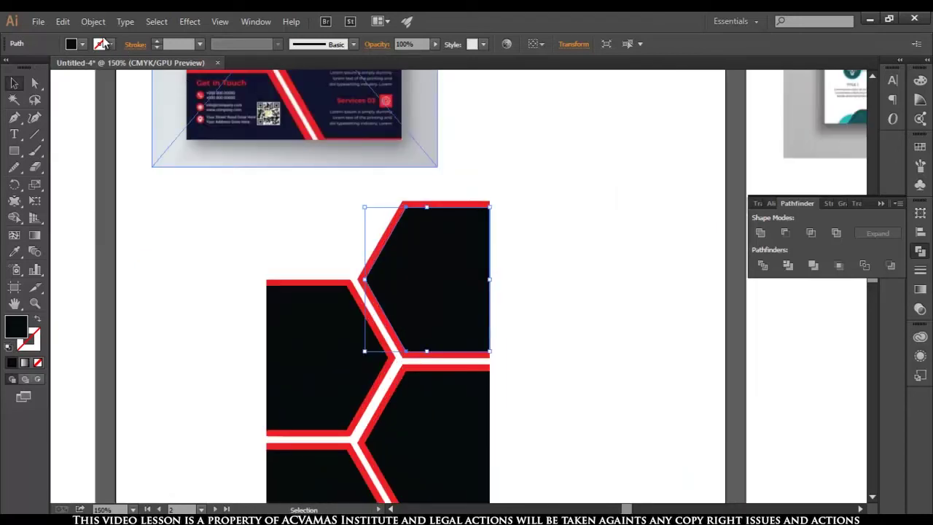
{"action": "left_click", "coordinate": [102, 22]}
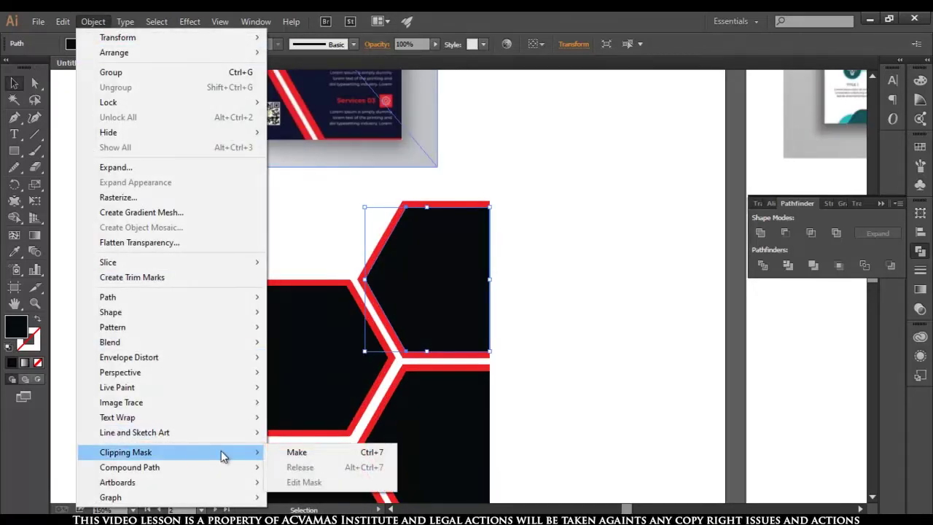
{"action": "left_click", "coordinate": [560, 337]}
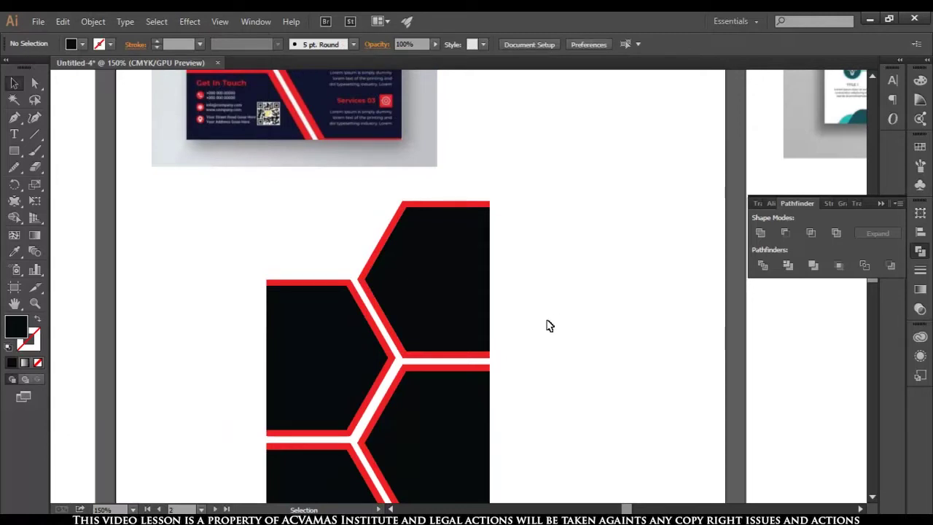
{"action": "scroll", "coordinate": [477, 355], "scroll_direction": "down", "scroll_amount": 1, "text": "alt"}
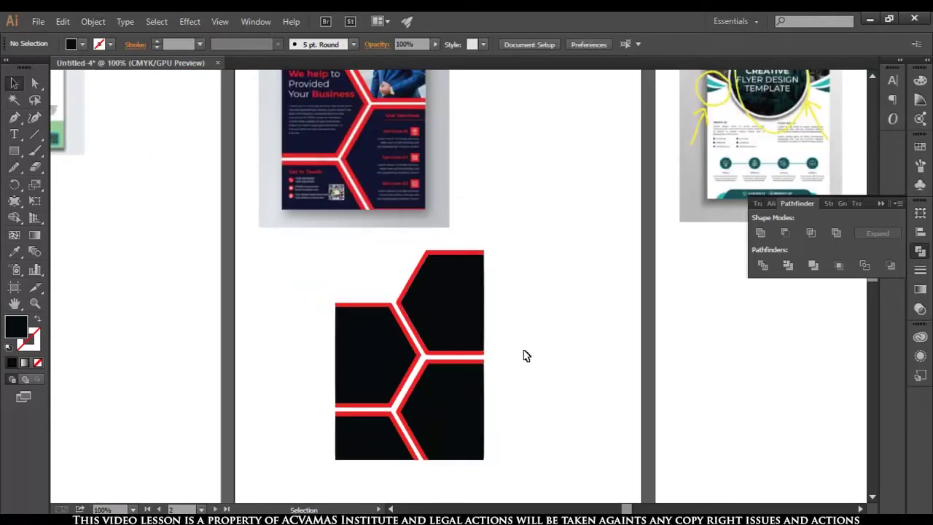
Bring the empty area below the fourth flyer's reference into view
{"action": "mouse_move", "coordinate": [677, 268]}
{"action": "left_mouse_down"}
{"action": "mouse_move", "coordinate": [624, 328]}
{"action": "mouse_move", "coordinate": [539, 337]}
{"action": "left_mouse_up"}
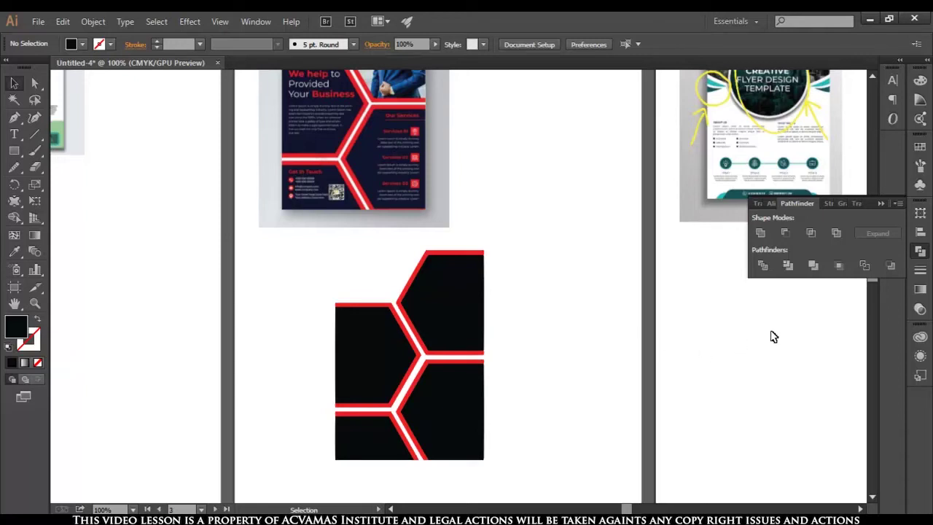
{"action": "left_click_drag", "start_coordinate": [767, 389], "coordinate": [356, 379]}
{"action": "scroll", "coordinate": [346, 364], "scroll_direction": "up", "scroll_amount": 2, "text": "alt"}
{"action": "scroll", "coordinate": [345, 365], "scroll_direction": "down", "scroll_amount": 1, "text": "alt"}
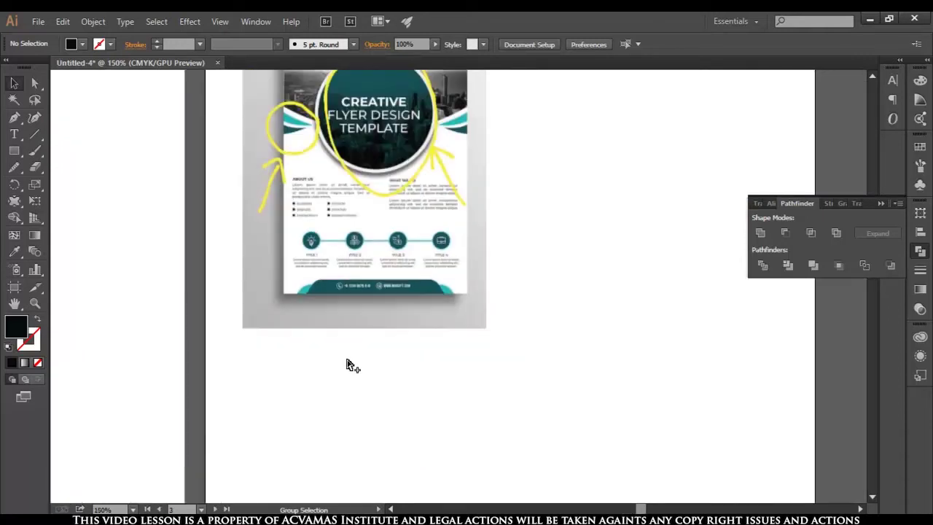
{"action": "scroll", "coordinate": [422, 393], "scroll_direction": "down", "scroll_amount": 1, "text": "alt"}
{"action": "mouse_move", "coordinate": [523, 329]}
{"action": "left_mouse_down"}
{"action": "mouse_move", "coordinate": [517, 395]}
{"action": "mouse_move", "coordinate": [518, 240]}
{"action": "left_mouse_up"}
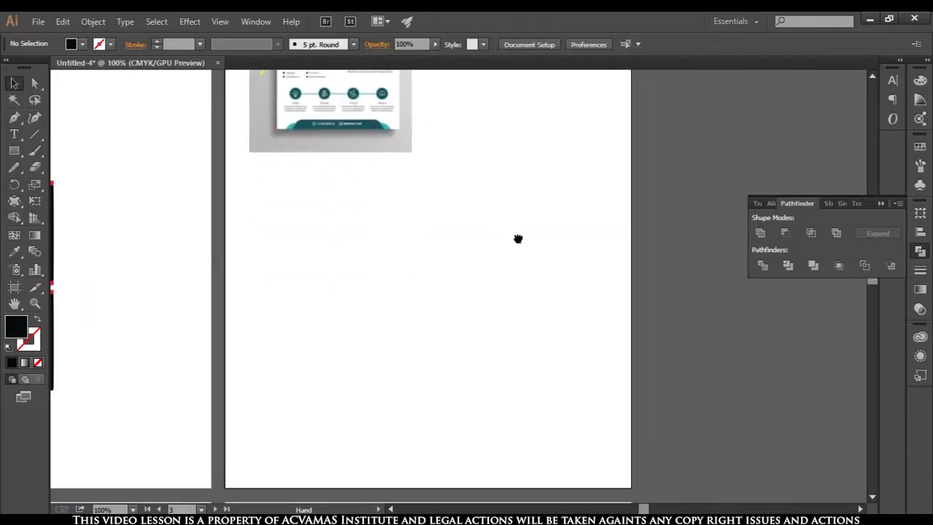
Draw a black circle about 270 pt across from its centre with the Ellipse Tool
{"action": "left_click", "coordinate": [14, 150]}
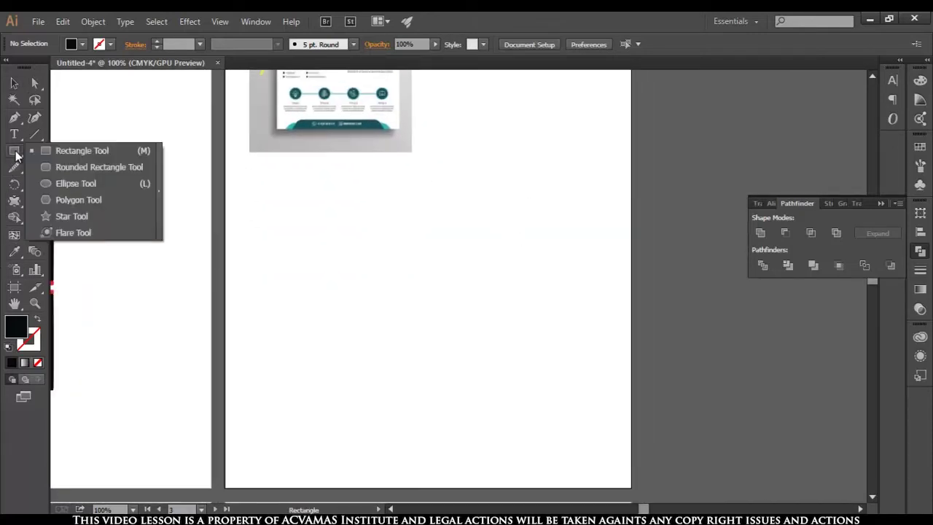
{"action": "left_click", "coordinate": [81, 185]}
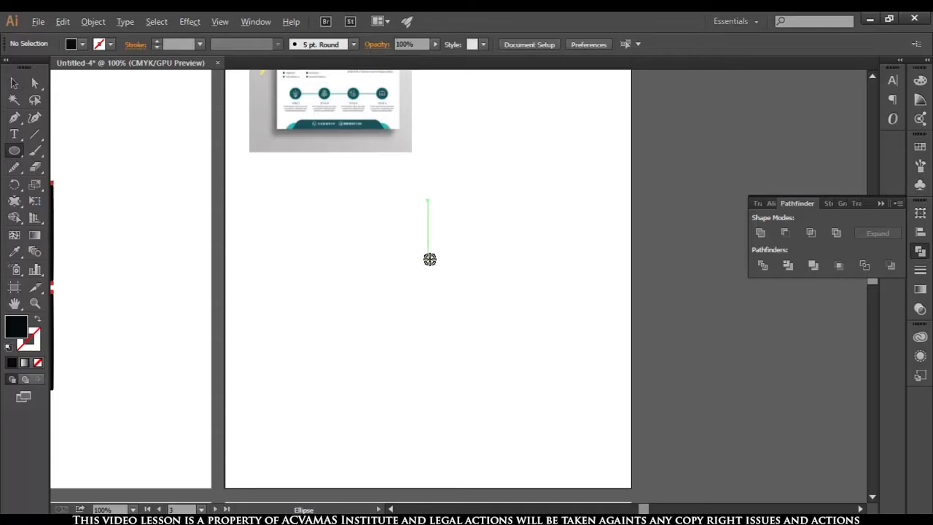
{"action": "key", "text": "alt"}
{"action": "left_click_drag", "start_coordinate": [429, 258], "coordinate": [493, 352]}
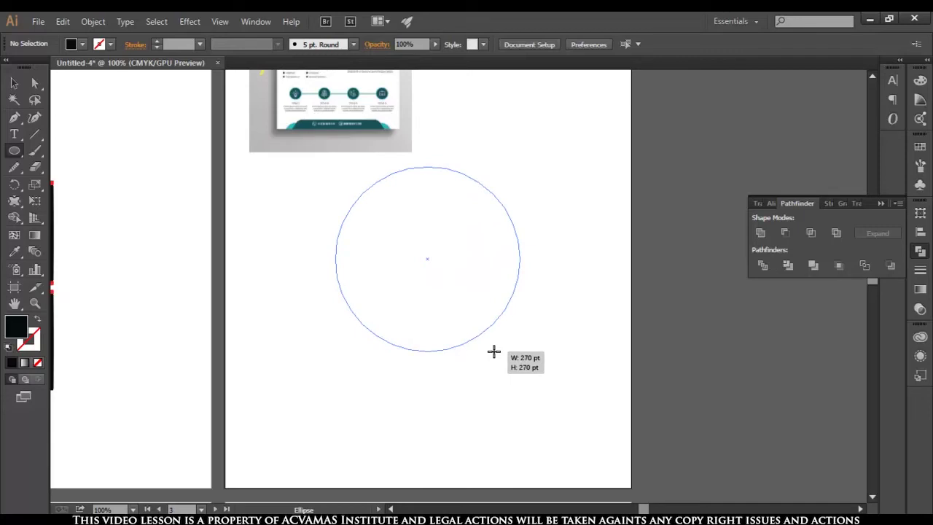
{"action": "left_click_drag", "start_coordinate": [493, 352], "coordinate": [493, 350]}
{"action": "scroll", "coordinate": [468, 356], "scroll_direction": "up", "scroll_amount": 5}
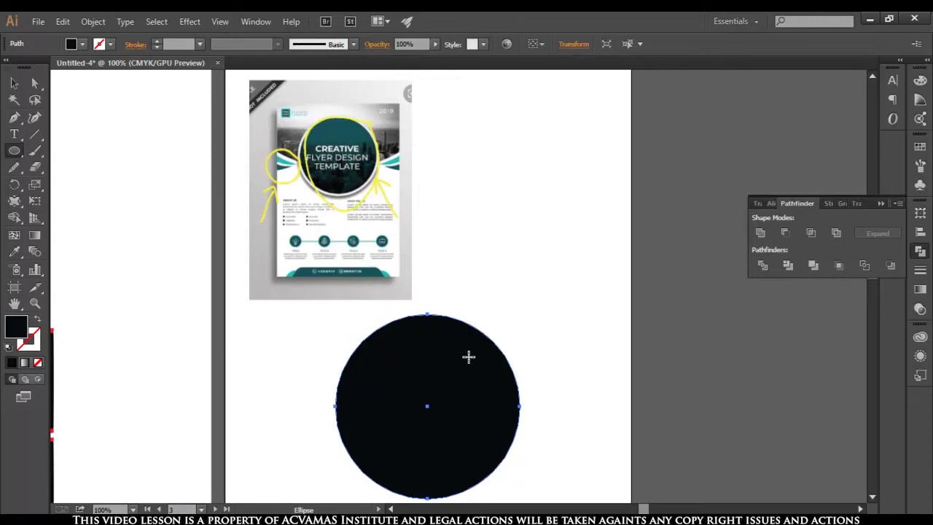
Zoom and pan across the magnified reference flyer to study its wave shapes
{"action": "scroll", "coordinate": [469, 356], "scroll_direction": "down", "scroll_amount": 2}
{"action": "scroll", "coordinate": [468, 356], "scroll_direction": "down", "scroll_amount": 2}
{"action": "scroll", "coordinate": [295, 328], "scroll_direction": "up", "scroll_amount": 2}
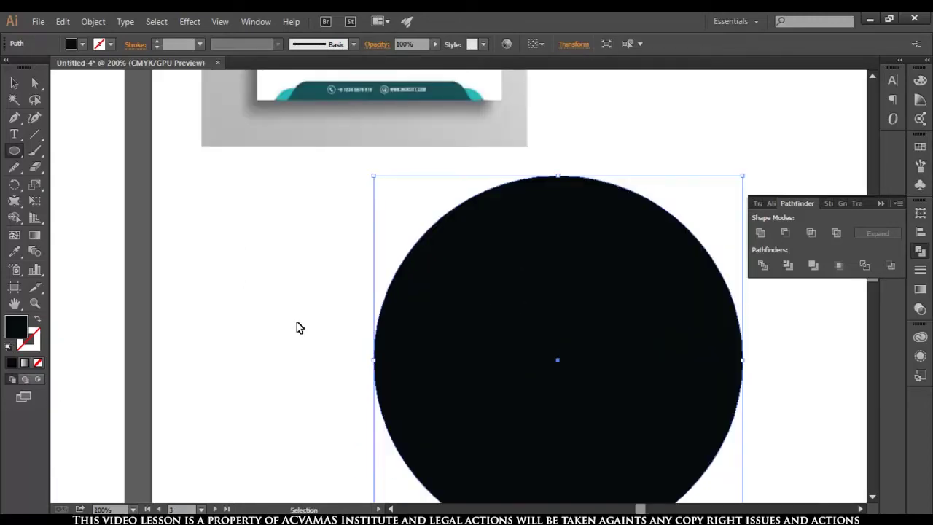
{"action": "scroll", "coordinate": [296, 327], "scroll_direction": "down", "scroll_amount": 3}
{"action": "scroll", "coordinate": [302, 174], "scroll_direction": "up", "scroll_amount": 3}
{"action": "scroll", "coordinate": [302, 173], "scroll_direction": "up", "scroll_amount": 2}
{"action": "key", "text": "ctrl+shift+a"}
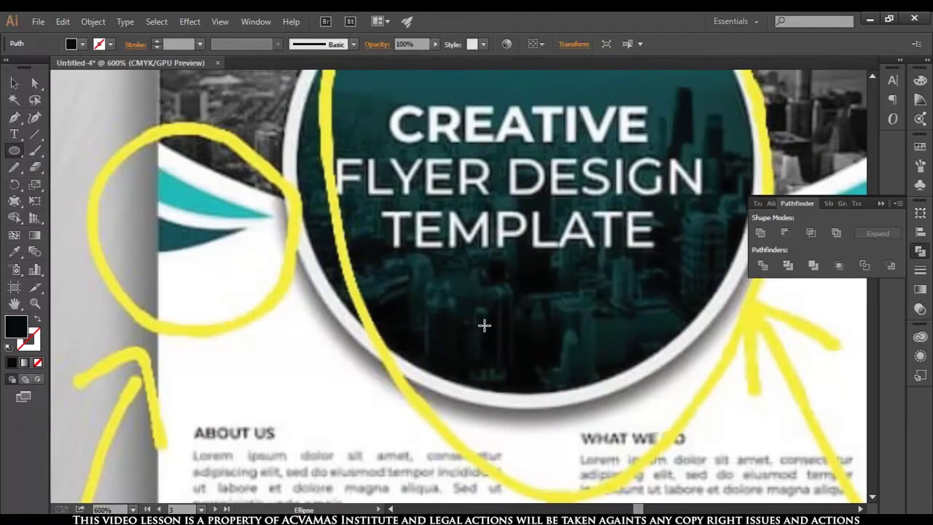
{"action": "left_click_drag", "start_coordinate": [253, 235], "coordinate": [376, 275]}
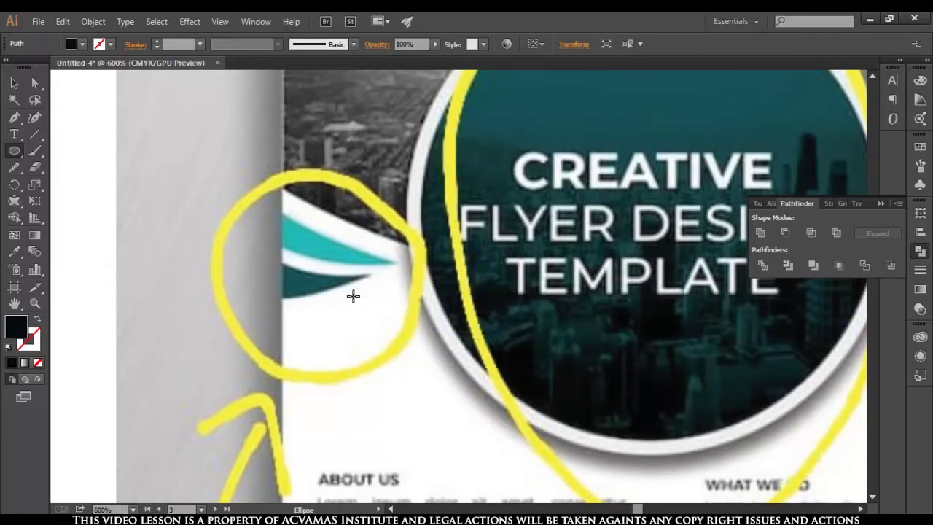
Zoom out to show the page and bring the black circle back into view
{"action": "key", "text": "ctrl+minus"}
{"action": "key", "text": "ctrl+minus"}
{"action": "key", "text": "ctrl+shift+a"}
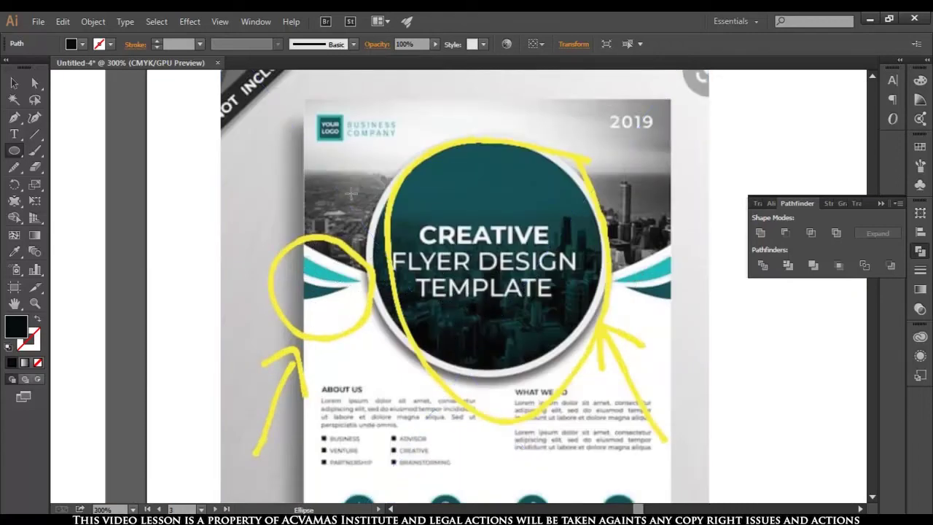
{"action": "key", "text": "ctrl+minus"}
{"action": "key", "text": "ctrl+minus"}
{"action": "mouse_move", "coordinate": [591, 433]}
{"action": "left_mouse_down"}
{"action": "mouse_move", "coordinate": [512, 287]}
{"action": "mouse_move", "coordinate": [504, 243]}
{"action": "left_mouse_up"}
{"action": "left_click", "coordinate": [14, 83]}
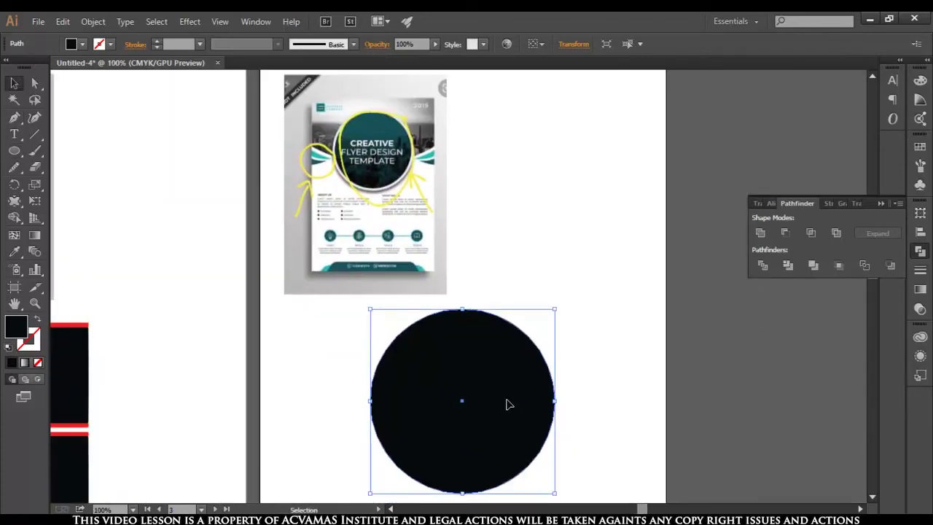
Duplicate the black circle upward and scale the copy larger
{"action": "left_click_drag", "start_coordinate": [494, 402], "coordinate": [495, 330]}
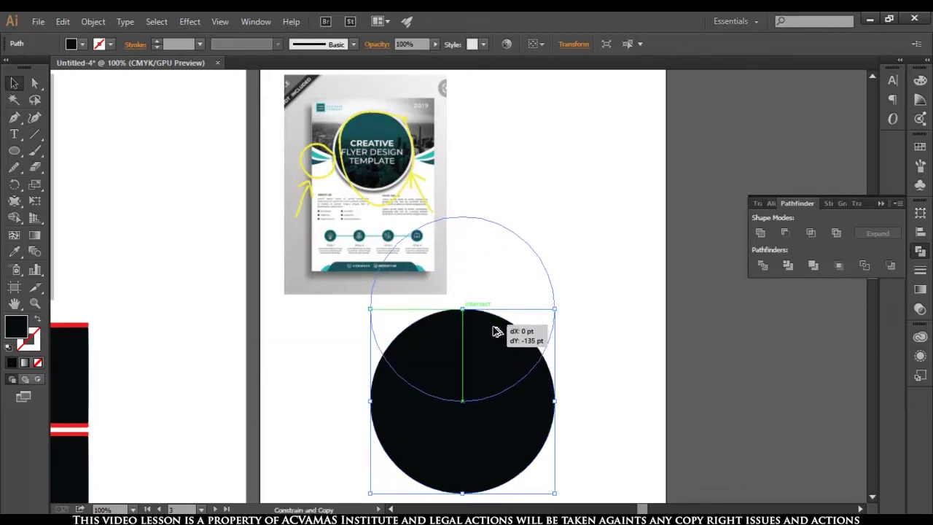
{"action": "left_click_drag", "start_coordinate": [495, 331], "coordinate": [496, 331]}
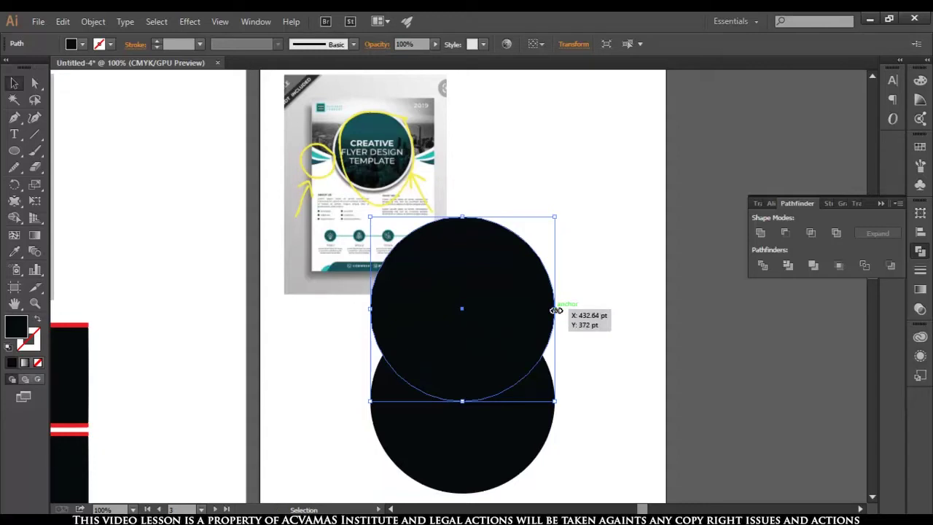
{"action": "left_click_drag", "start_coordinate": [555, 401], "coordinate": [670, 475]}
{"action": "left_click_drag", "start_coordinate": [513, 412], "coordinate": [513, 333]}
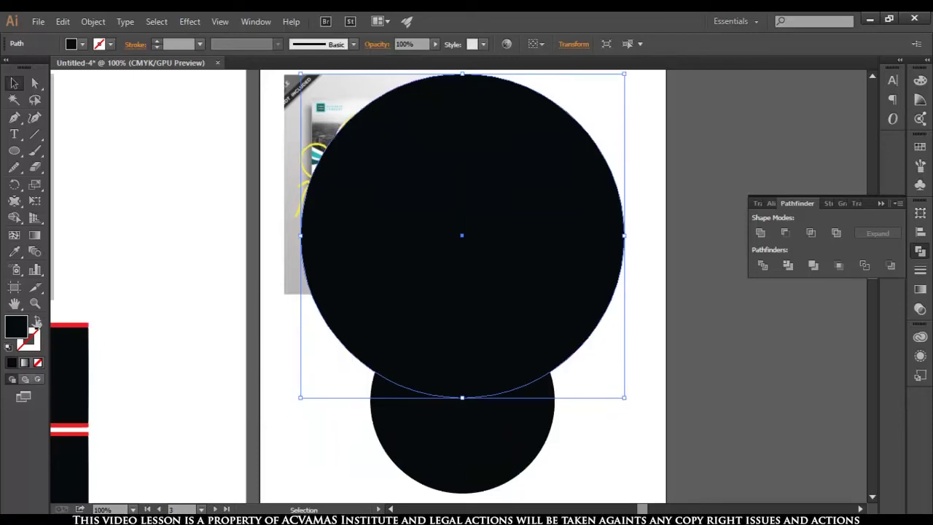
Make the copy an unfilled black outline, enlarge it, and raise it so its lower arc crosses the black circle
{"action": "left_click", "coordinate": [36, 322]}
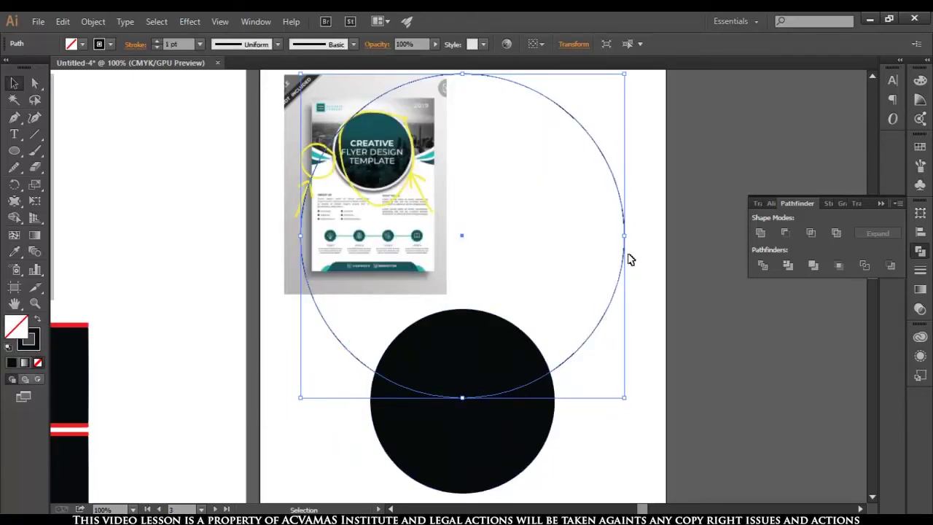
{"action": "left_click_drag", "start_coordinate": [623, 398], "coordinate": [659, 431]}
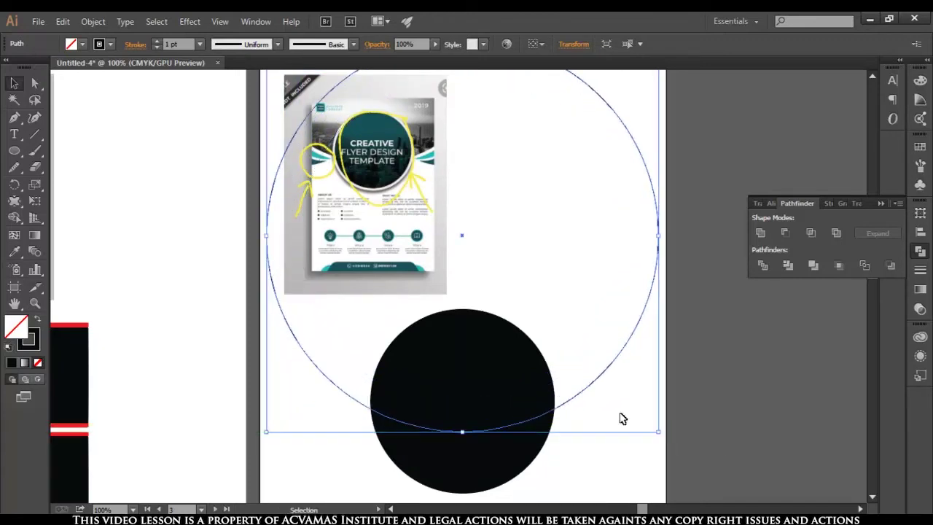
{"action": "left_click_drag", "start_coordinate": [590, 389], "coordinate": [594, 369]}
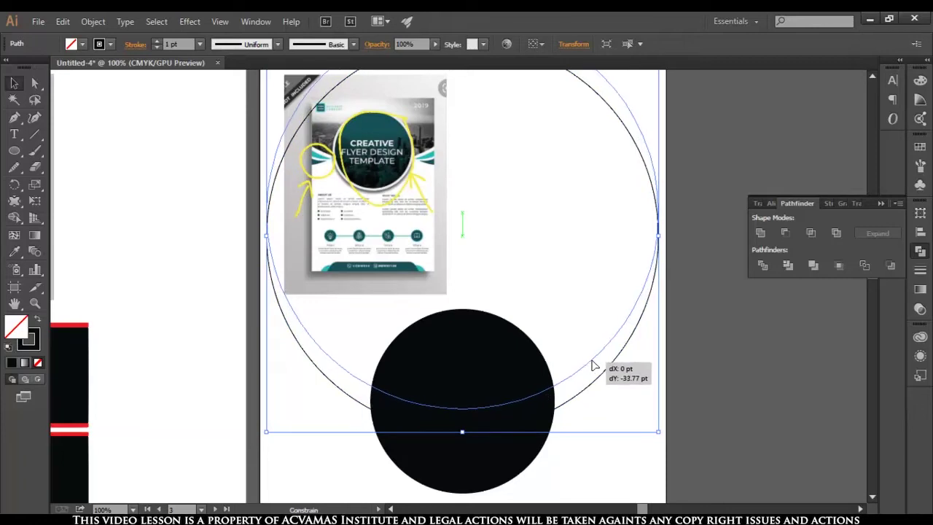
{"action": "left_click_drag", "start_coordinate": [594, 369], "coordinate": [594, 359]}
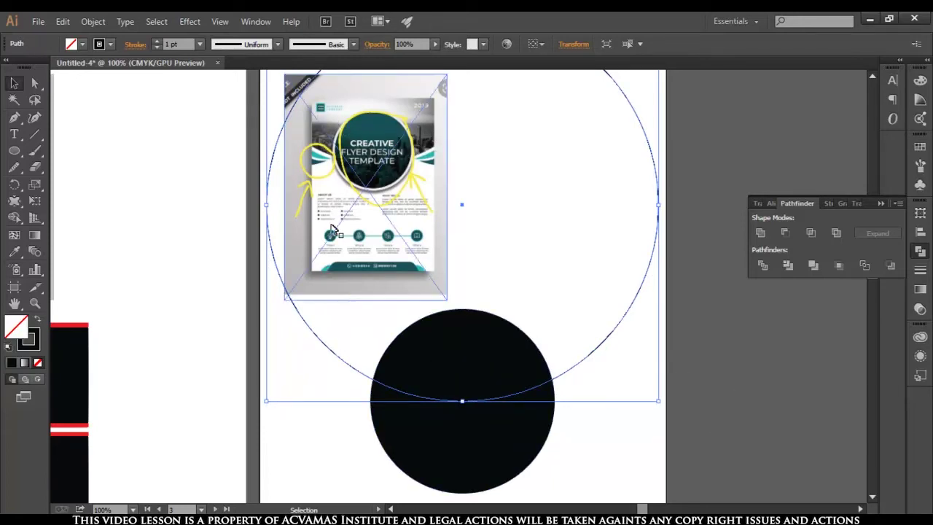
{"action": "scroll", "coordinate": [291, 160], "scroll_direction": "up", "scroll_amount": 2}
{"action": "scroll", "coordinate": [318, 155], "scroll_direction": "up", "scroll_amount": 4}
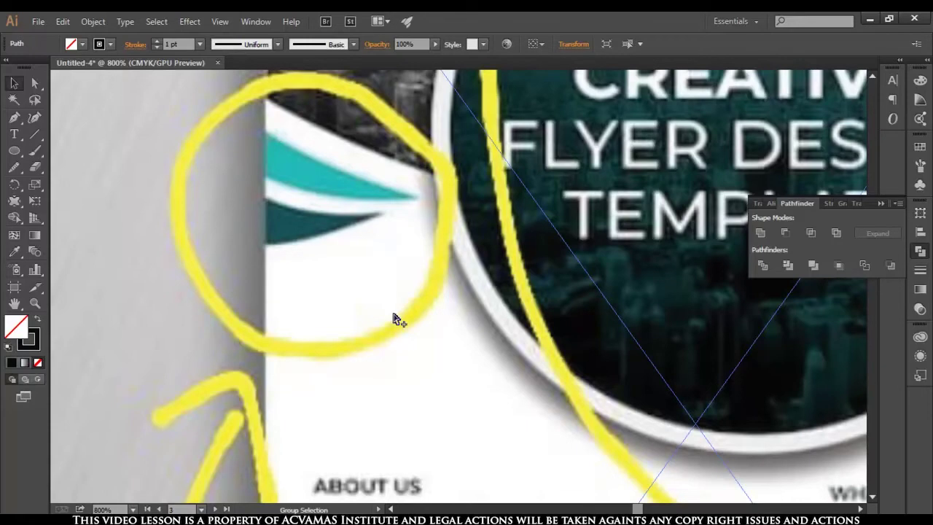
Pen-draw the first wave's upper edge, curving to a sharp tip at the circle's edge
{"action": "scroll", "coordinate": [391, 314], "scroll_direction": "down", "scroll_amount": 4}
{"action": "scroll", "coordinate": [392, 313], "scroll_direction": "down", "scroll_amount": 1}
{"action": "scroll", "coordinate": [444, 298], "scroll_direction": "down", "scroll_amount": 1}
{"action": "scroll", "coordinate": [468, 389], "scroll_direction": "down", "scroll_amount": 3}
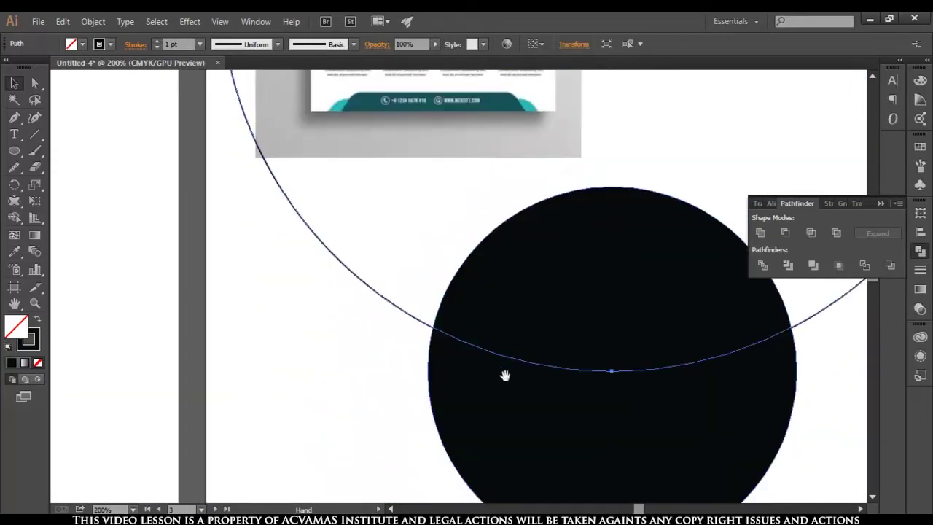
{"action": "scroll", "coordinate": [506, 375], "scroll_direction": "down", "scroll_amount": 2}
{"action": "scroll", "coordinate": [323, 370], "scroll_direction": "up", "scroll_amount": 1}
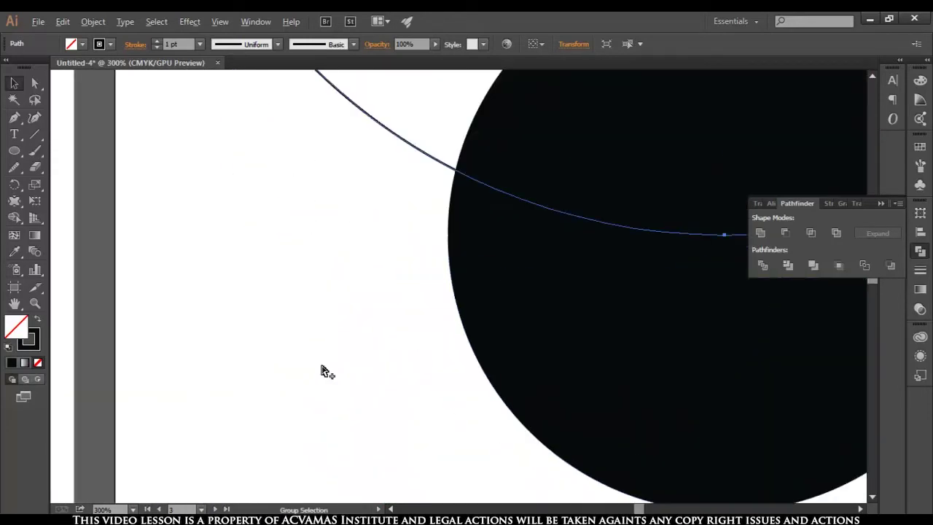
{"action": "scroll", "coordinate": [412, 308], "scroll_direction": "up", "scroll_amount": 2}
{"action": "left_click_drag", "start_coordinate": [15, 117], "coordinate": [72, 122]}
{"action": "left_click", "coordinate": [72, 122]}
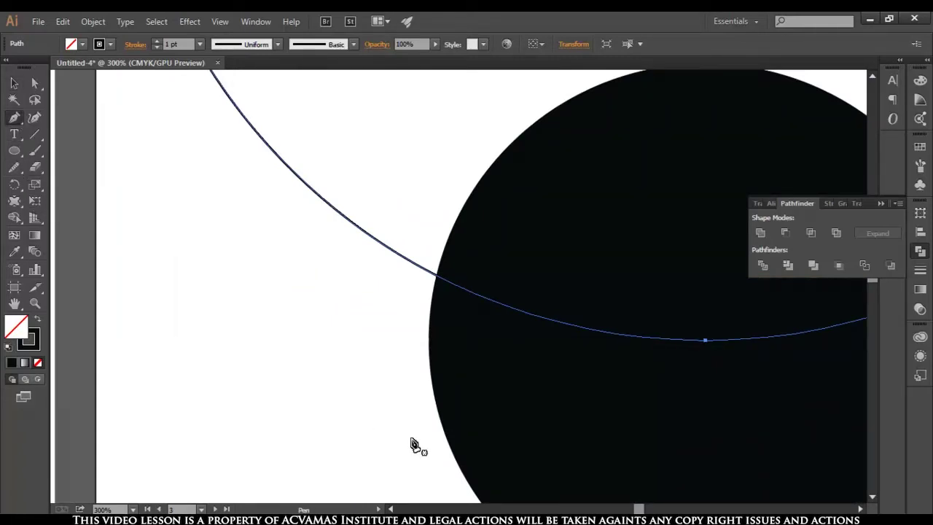
{"action": "left_click", "coordinate": [247, 180]}
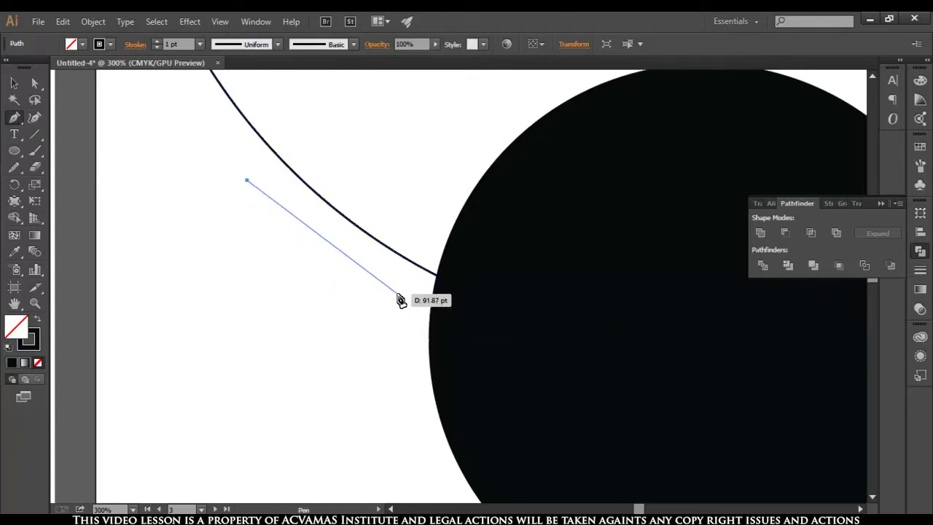
{"action": "left_click_drag", "start_coordinate": [398, 295], "coordinate": [478, 326]}
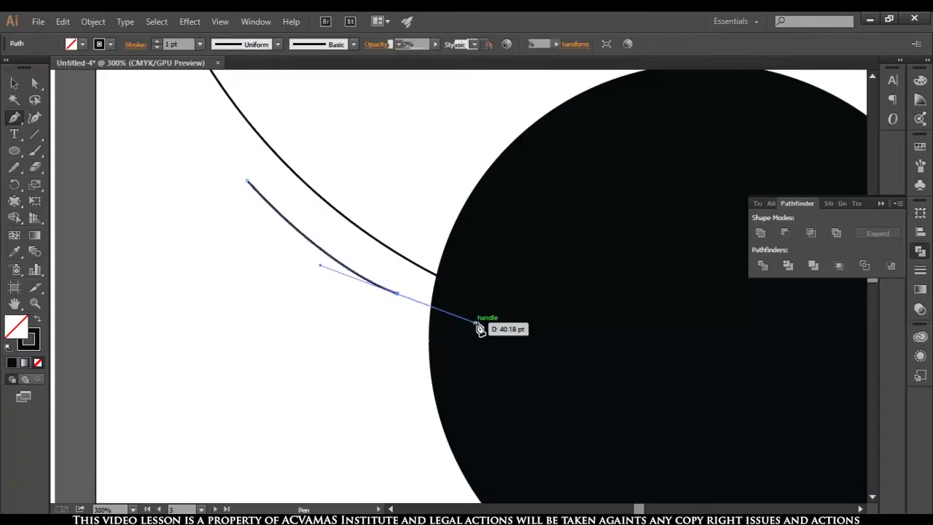
{"action": "left_click_drag", "start_coordinate": [475, 325], "coordinate": [479, 322]}
{"action": "left_click", "coordinate": [398, 294]}
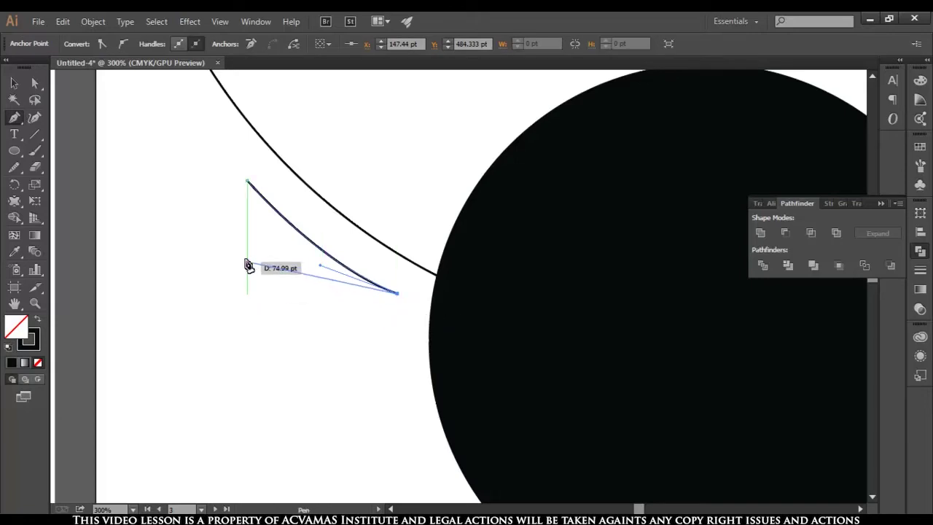
Curve the first wave's lower edge back and close the shape at its start point
{"action": "scroll", "coordinate": [298, 332], "scroll_direction": "down", "scroll_amount": 5}
{"action": "scroll", "coordinate": [298, 332], "scroll_direction": "up", "scroll_amount": 1}
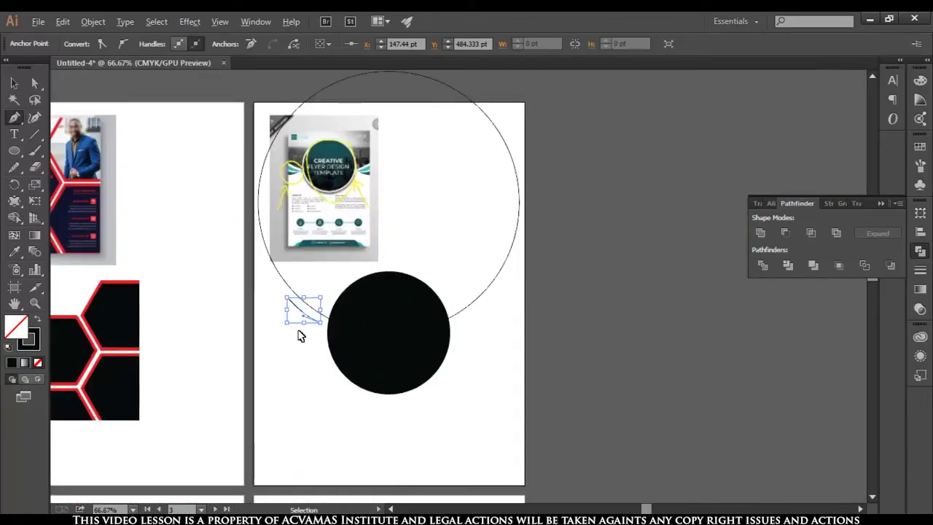
{"action": "scroll", "coordinate": [298, 331], "scroll_direction": "up", "scroll_amount": 1}
{"action": "scroll", "coordinate": [298, 332], "scroll_direction": "up", "scroll_amount": 2}
{"action": "scroll", "coordinate": [298, 332], "scroll_direction": "up", "scroll_amount": 1}
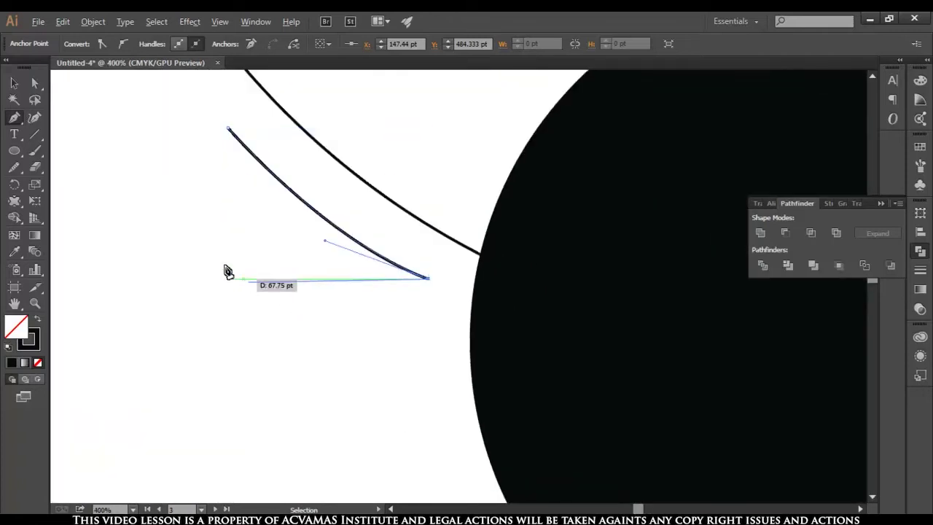
{"action": "left_click_drag", "start_coordinate": [221, 230], "coordinate": [115, 184]}
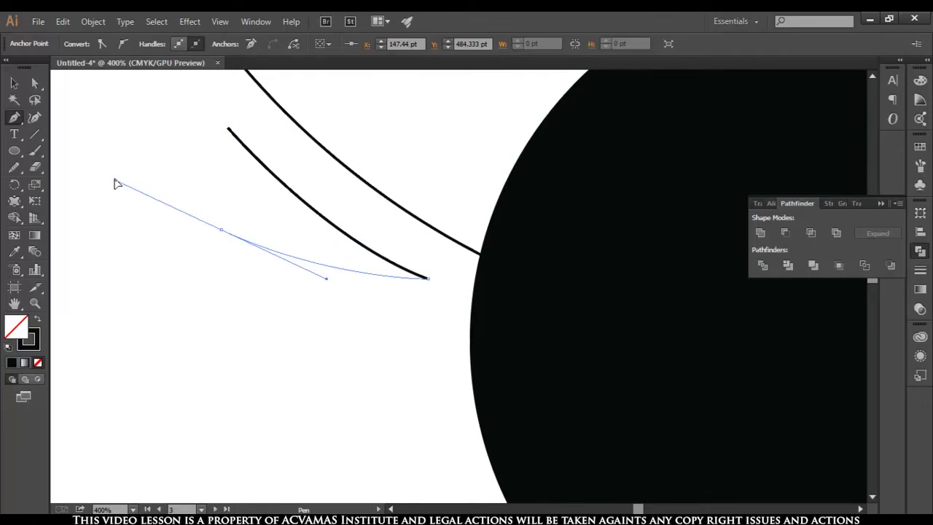
{"action": "left_click_drag", "start_coordinate": [115, 185], "coordinate": [113, 183]}
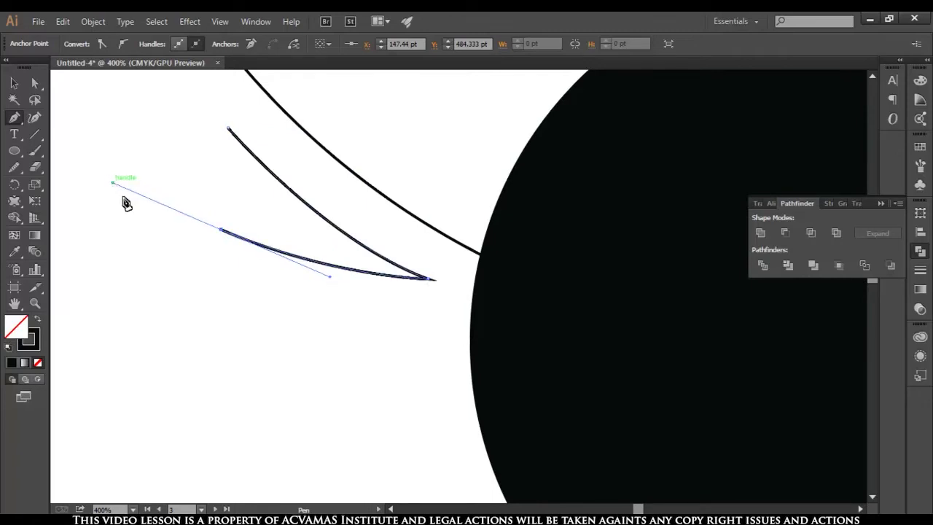
{"action": "left_click", "coordinate": [221, 230]}
{"action": "left_click", "coordinate": [227, 129]}
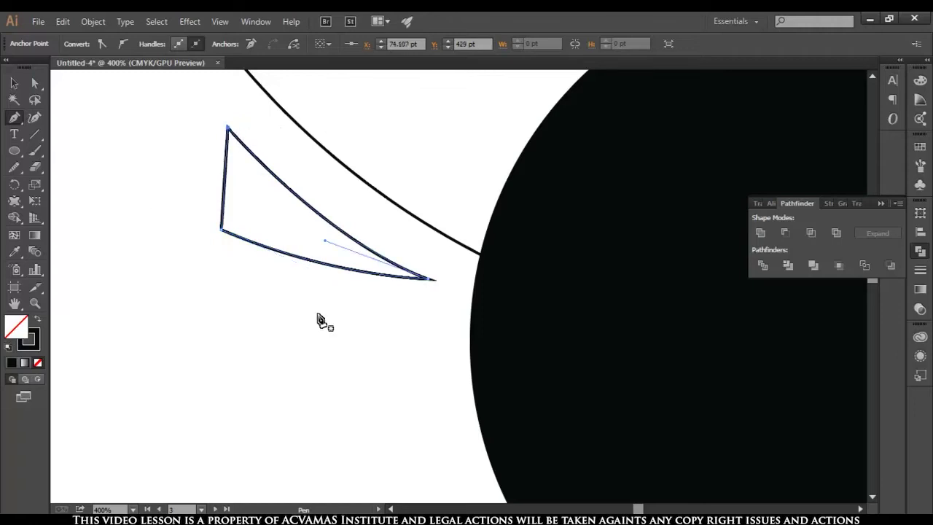
Start a second wave shape below the first, undoing a misplaced point
{"action": "scroll", "coordinate": [299, 310], "scroll_direction": "down", "scroll_amount": 3}
{"action": "scroll", "coordinate": [298, 233], "scroll_direction": "up", "scroll_amount": 1}
{"action": "scroll", "coordinate": [379, 437], "scroll_direction": "up", "scroll_amount": 4}
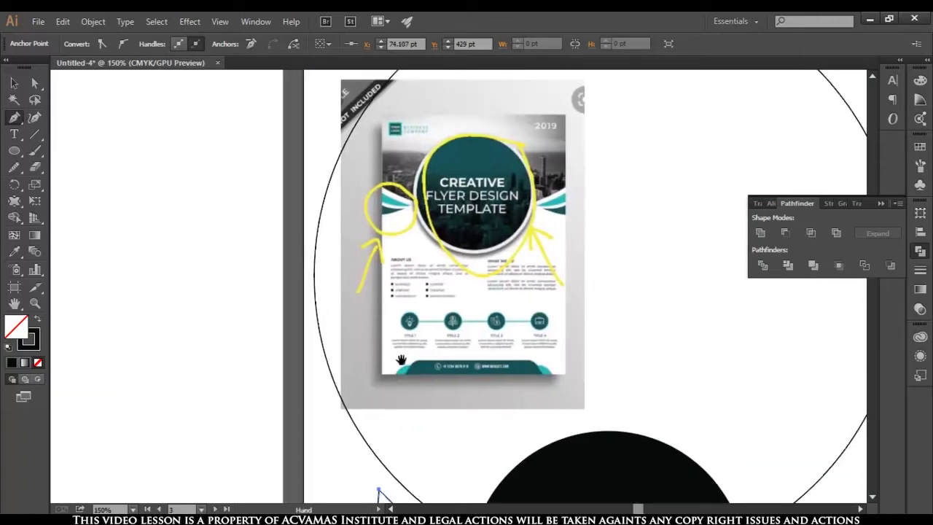
{"action": "scroll", "coordinate": [401, 212], "scroll_direction": "up", "scroll_amount": 5}
{"action": "scroll", "coordinate": [404, 215], "scroll_direction": "up", "scroll_amount": 3}
{"action": "scroll", "coordinate": [402, 212], "scroll_direction": "down", "scroll_amount": 5}
{"action": "scroll", "coordinate": [402, 328], "scroll_direction": "down", "scroll_amount": 2}
{"action": "scroll", "coordinate": [400, 427], "scroll_direction": "down", "scroll_amount": 5}
{"action": "scroll", "coordinate": [408, 292], "scroll_direction": "up", "scroll_amount": 3}
{"action": "scroll", "coordinate": [388, 284], "scroll_direction": "up", "scroll_amount": 1}
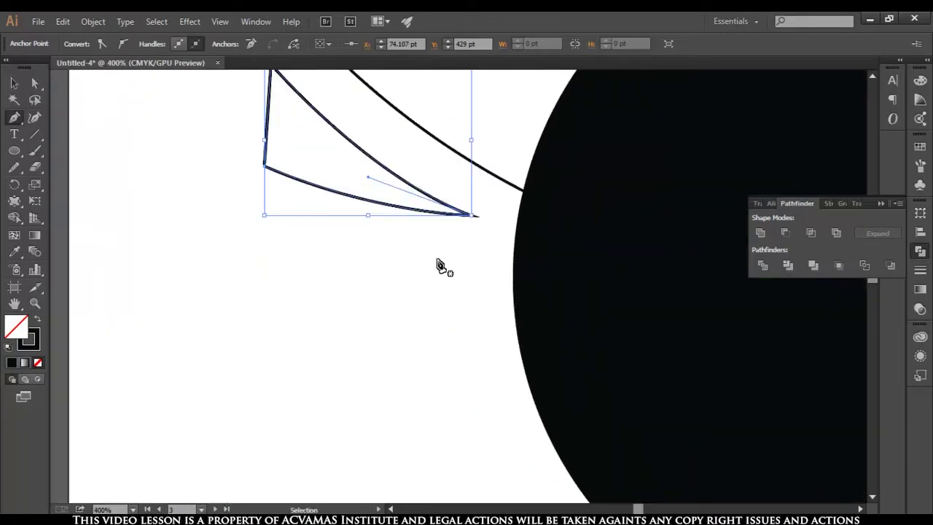
{"action": "left_click", "coordinate": [264, 299]}
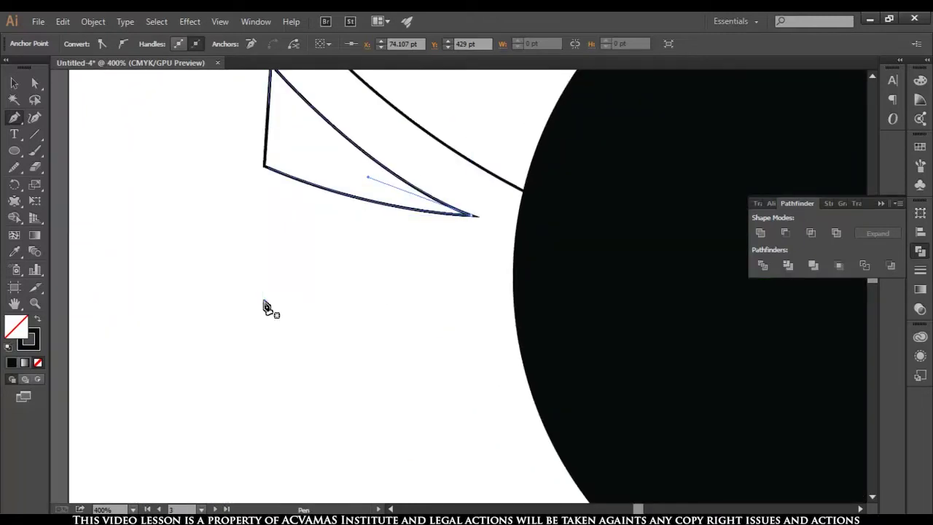
{"action": "left_click", "coordinate": [471, 256]}
{"action": "key", "text": "ctrl+z"}
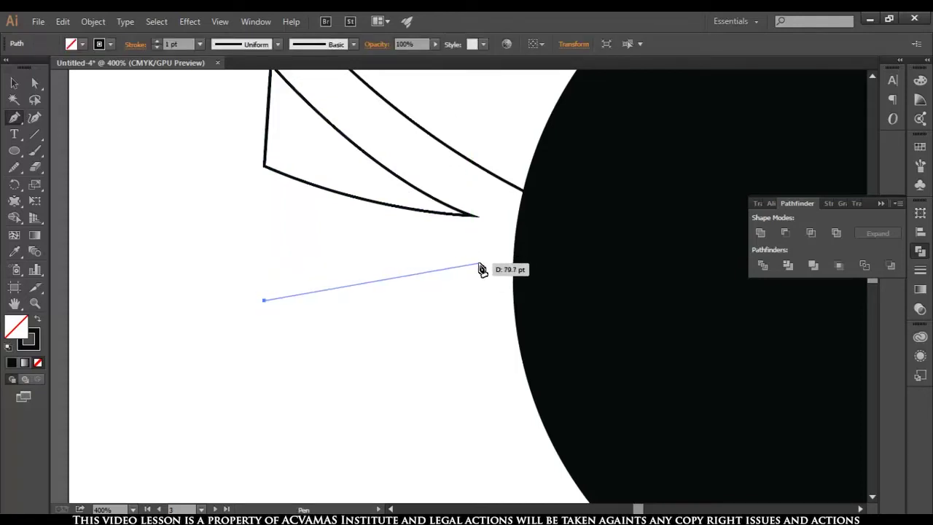
Curve the second wave to a tip near the circle and close it with a sharp upper-left corner
{"action": "left_click_drag", "start_coordinate": [477, 264], "coordinate": [533, 223]}
{"action": "mouse_move", "coordinate": [477, 263]}
{"action": "left_mouse_down"}
{"action": "mouse_move", "coordinate": [468, 269]}
{"action": "mouse_move", "coordinate": [477, 264]}
{"action": "left_mouse_up"}
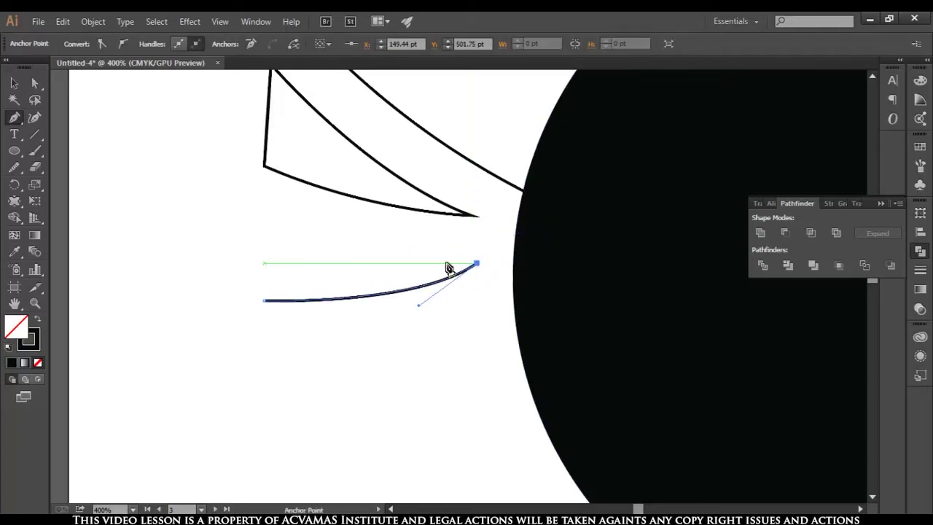
{"action": "left_click_drag", "start_coordinate": [264, 229], "coordinate": [171, 194]}
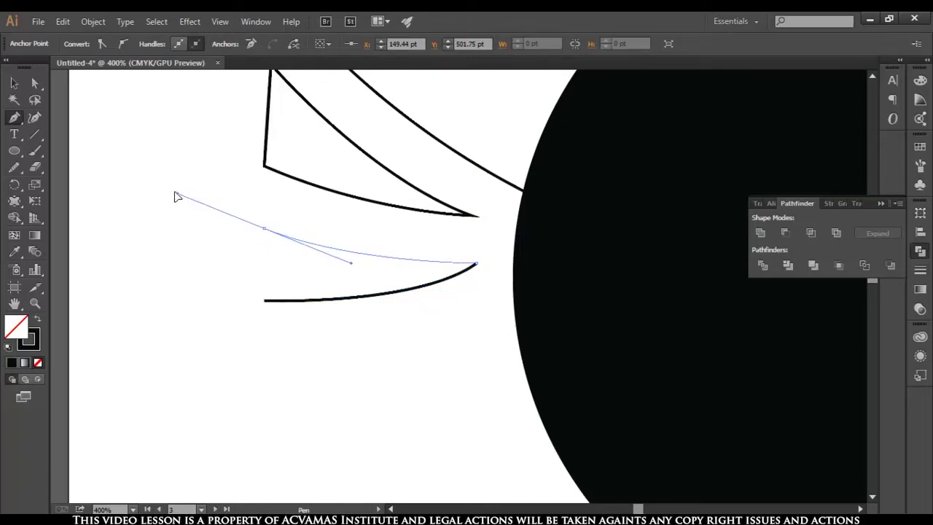
{"action": "left_click_drag", "start_coordinate": [169, 194], "coordinate": [164, 185]}
{"action": "left_click", "coordinate": [264, 230]}
{"action": "left_click", "coordinate": [264, 301]}
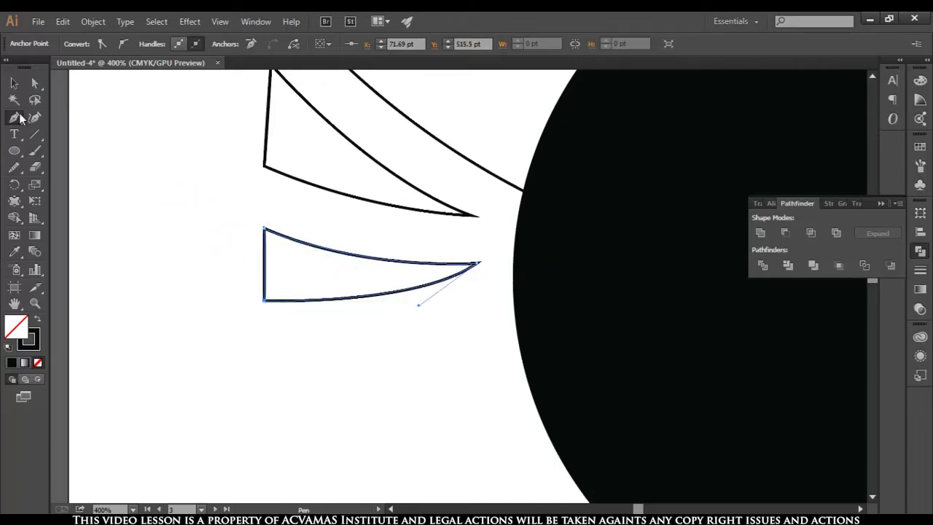
Move the lower wave about 8 pt upward and deselect it
{"action": "left_click", "coordinate": [14, 83]}
{"action": "left_click_drag", "start_coordinate": [390, 266], "coordinate": [390, 241]}
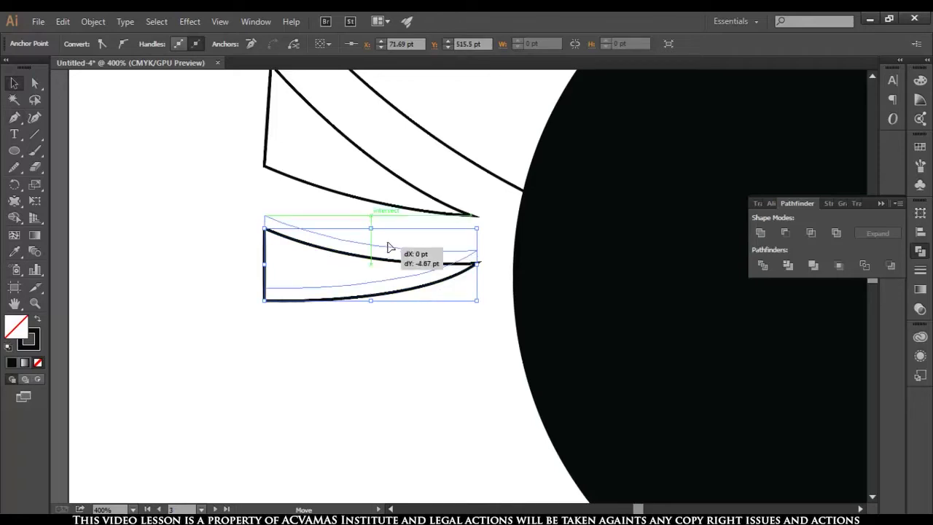
{"action": "left_click", "coordinate": [323, 362]}
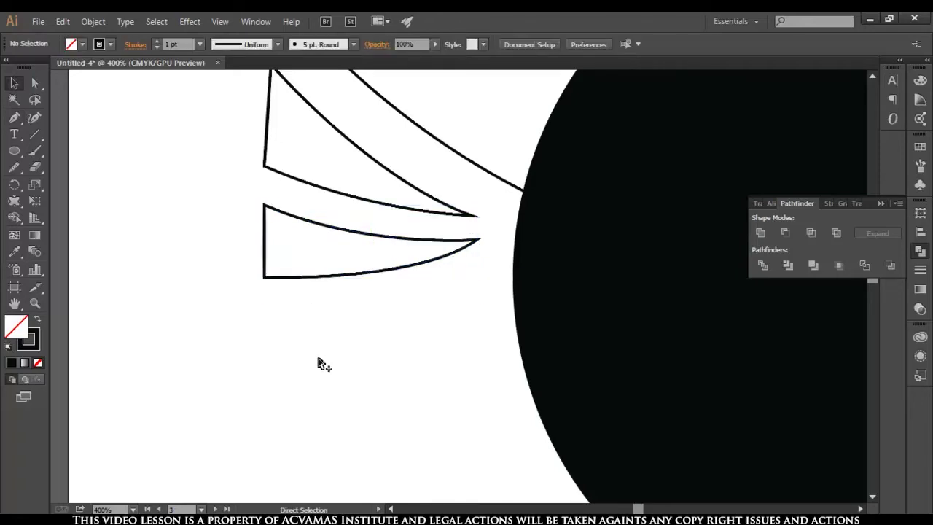
Give the lower wave a sky-blue fill and no stroke
{"action": "left_click", "coordinate": [387, 274]}
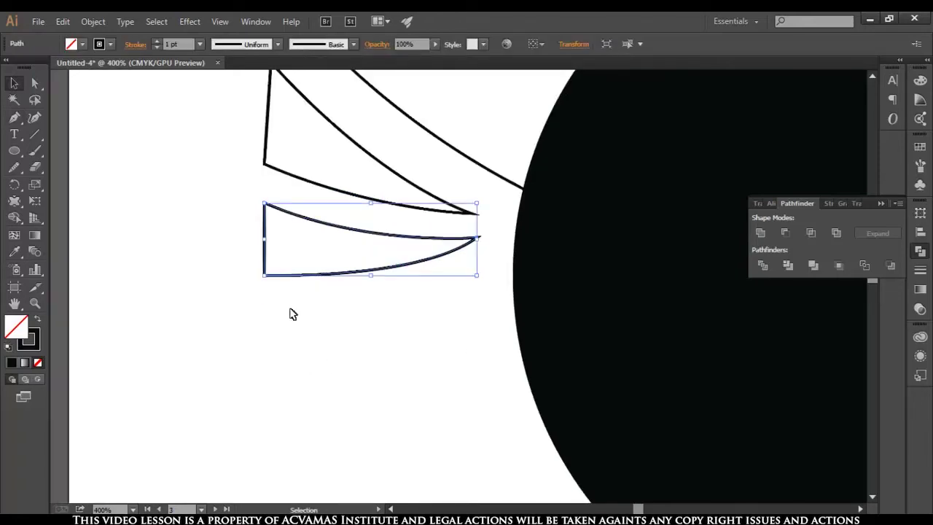
{"action": "double_click", "coordinate": [22, 328]}
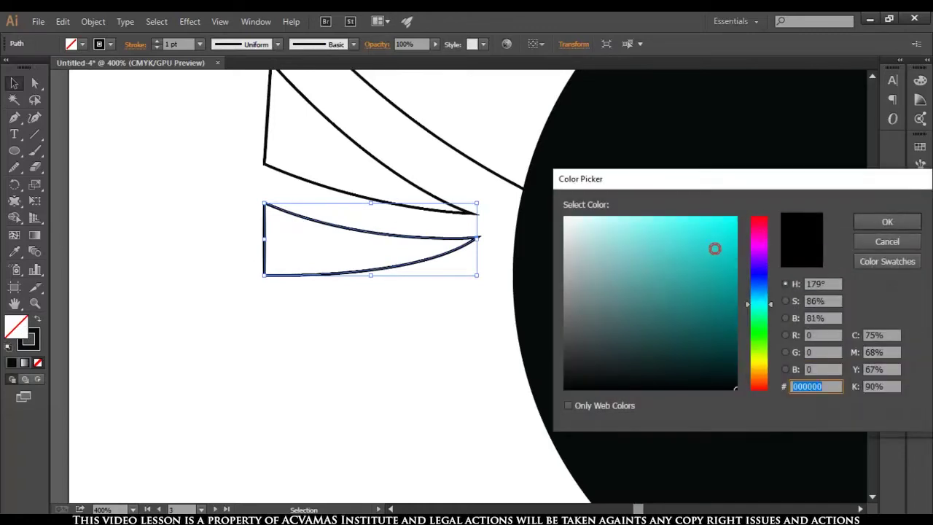
{"action": "left_click_drag", "start_coordinate": [644, 272], "coordinate": [735, 227]}
{"action": "left_click", "coordinate": [885, 222]}
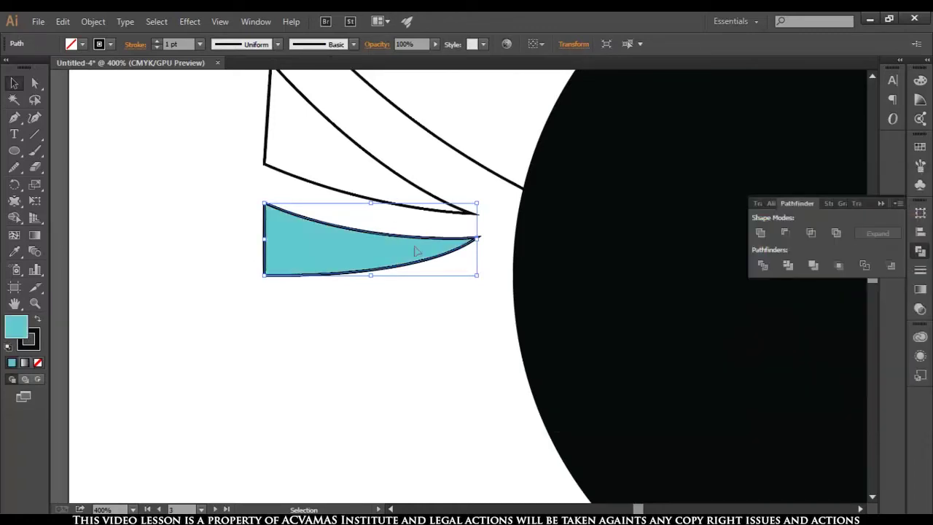
{"action": "left_click", "coordinate": [38, 362]}
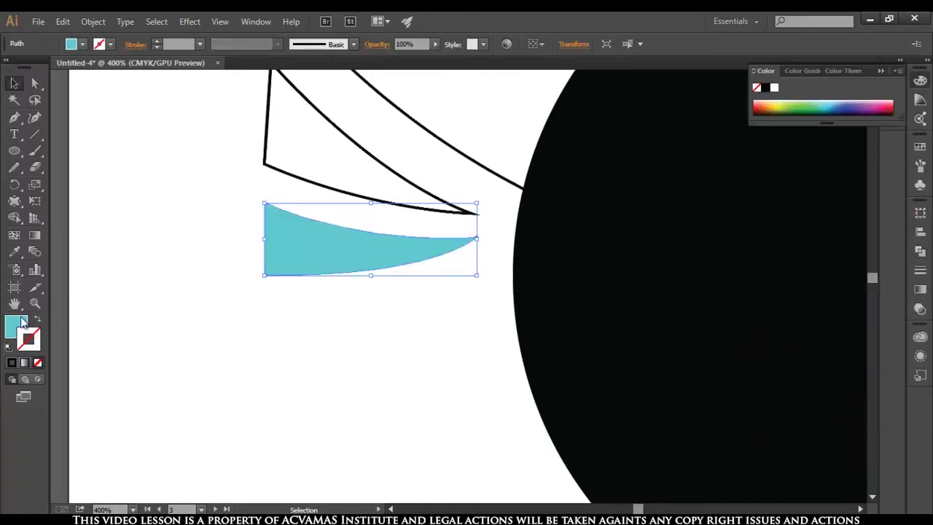
{"action": "left_click", "coordinate": [368, 175]}
Give the upper wave a bright green fill with no outline
{"action": "left_click", "coordinate": [392, 175]}
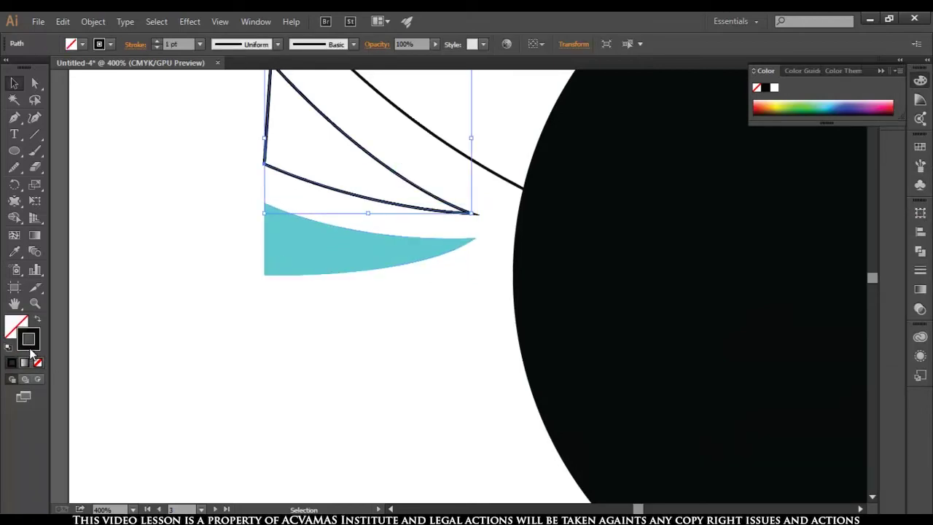
{"action": "double_click", "coordinate": [28, 339]}
{"action": "left_click_drag", "start_coordinate": [762, 332], "coordinate": [762, 342]}
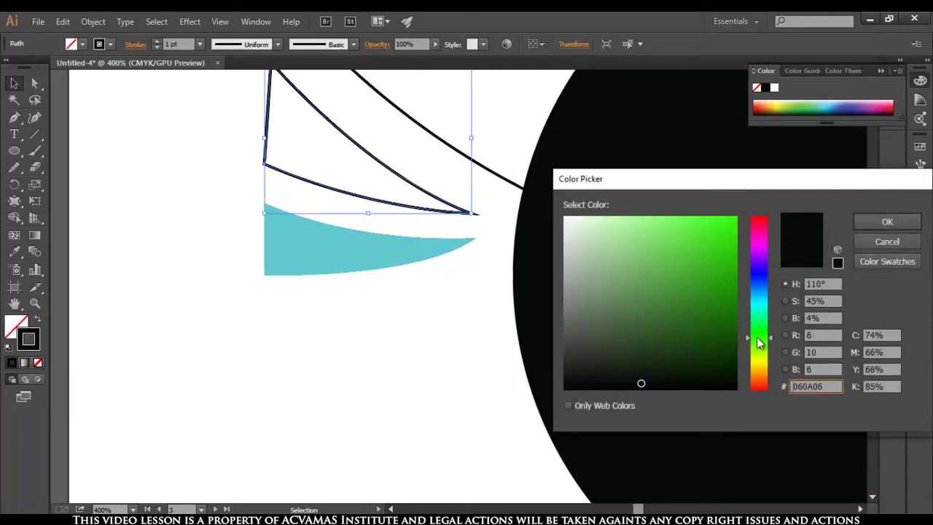
{"action": "left_click_drag", "start_coordinate": [736, 294], "coordinate": [737, 260]}
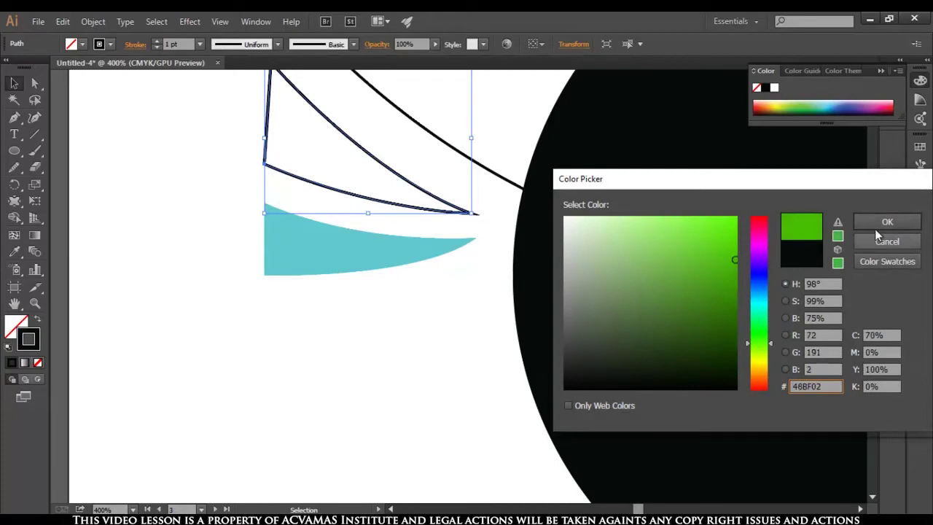
{"action": "left_click", "coordinate": [887, 222]}
{"action": "left_click", "coordinate": [37, 322]}
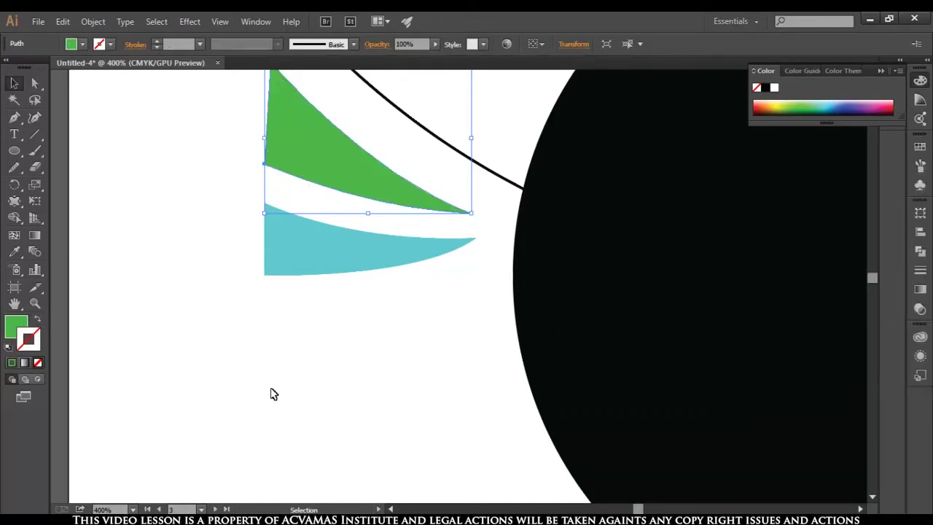
{"action": "left_click", "coordinate": [273, 391]}
{"action": "scroll", "coordinate": [285, 419], "scroll_direction": "down", "scroll_amount": 2}
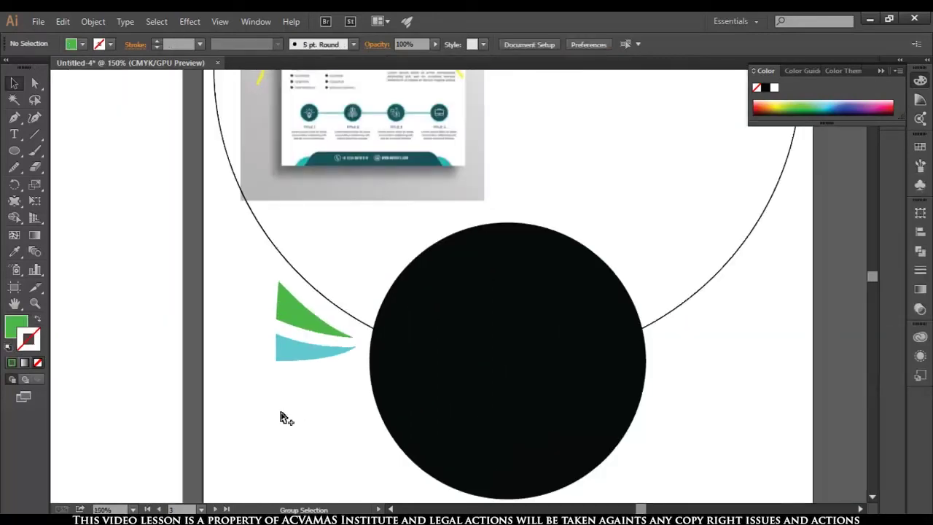
{"action": "scroll", "coordinate": [285, 419], "scroll_direction": "up", "scroll_amount": 2}
{"action": "scroll", "coordinate": [283, 416], "scroll_direction": "down", "scroll_amount": 3}
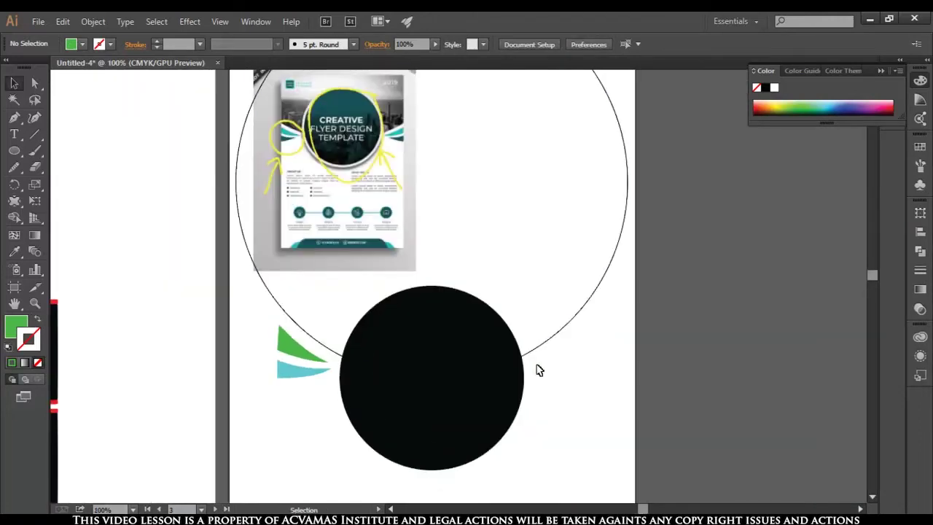
{"action": "scroll", "coordinate": [291, 394], "scroll_direction": "up", "scroll_amount": 2}
{"action": "scroll", "coordinate": [289, 394], "scroll_direction": "up", "scroll_amount": 1}
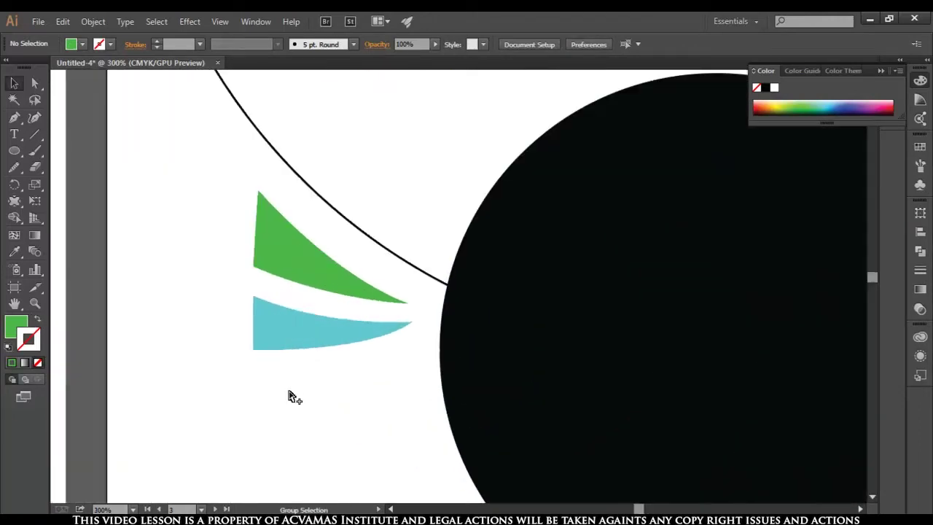
{"action": "left_click", "coordinate": [309, 345]}
Reflect a vertical copy of both waves and move it to the circle's right side
{"action": "left_click", "coordinate": [312, 278], "text": "shift"}
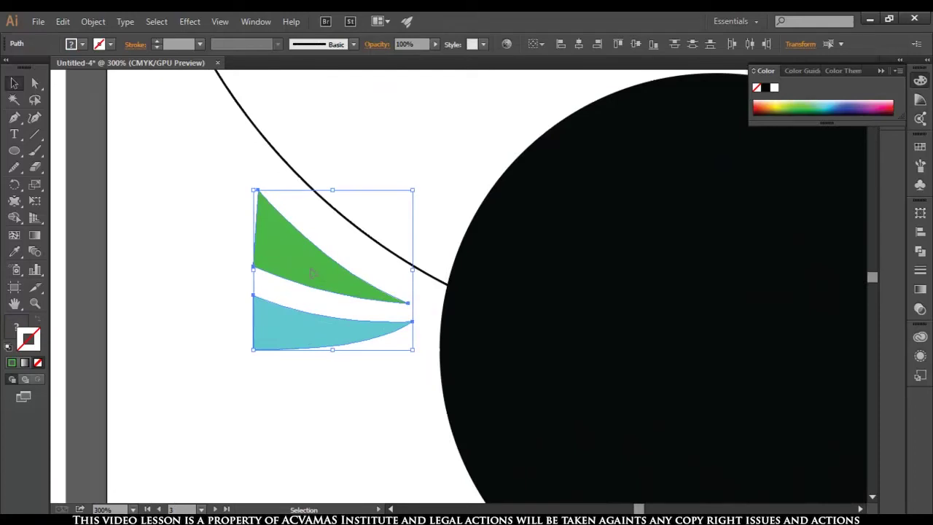
{"action": "right_click", "coordinate": [312, 266]}
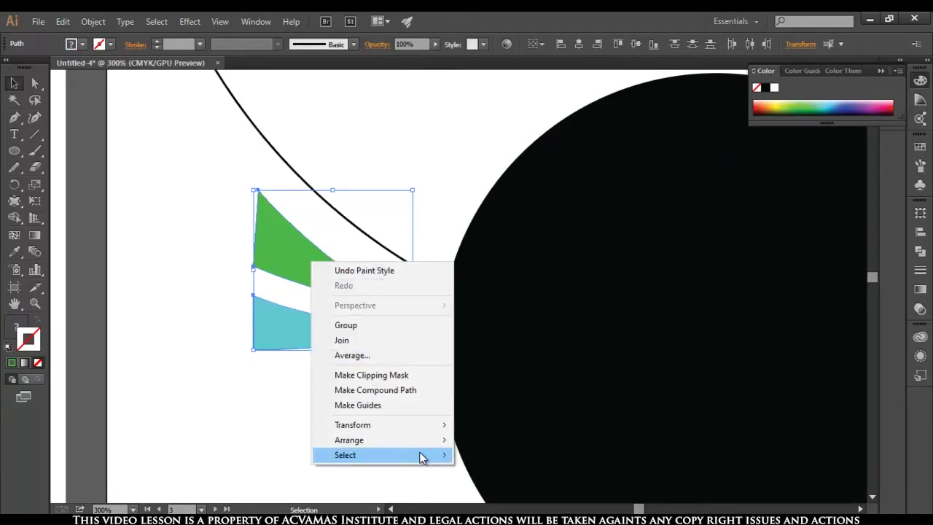
{"action": "mouse_move", "coordinate": [353, 424]}
{"action": "left_click", "coordinate": [487, 355]}
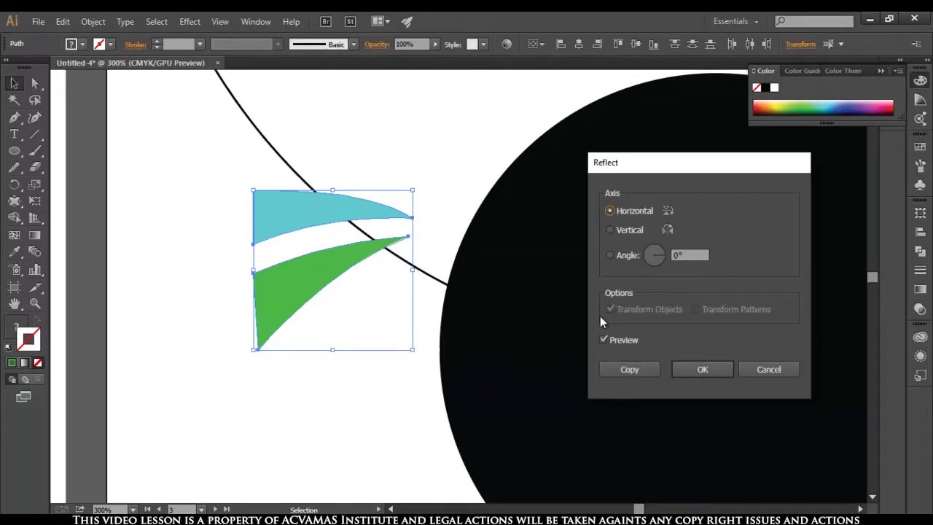
{"action": "left_click", "coordinate": [608, 229]}
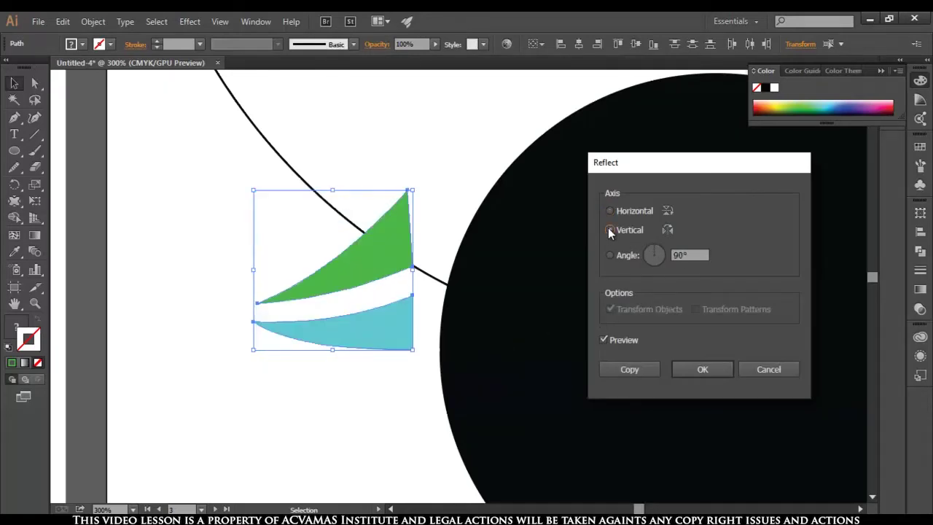
{"action": "left_click", "coordinate": [631, 370]}
{"action": "key", "text": "ctrl+1"}
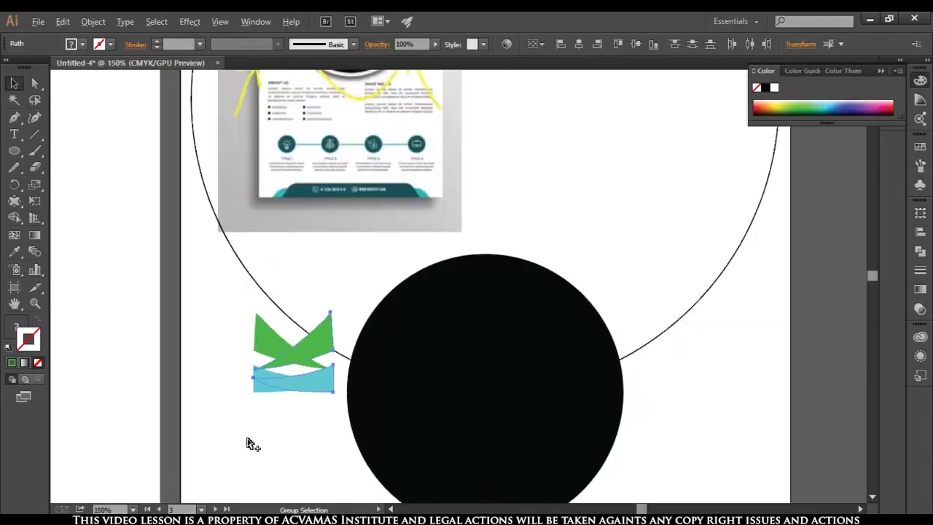
{"action": "left_click_drag", "start_coordinate": [299, 380], "coordinate": [551, 376]}
{"action": "left_click", "coordinate": [543, 469]}
{"action": "key", "text": "ctrl+minus"}
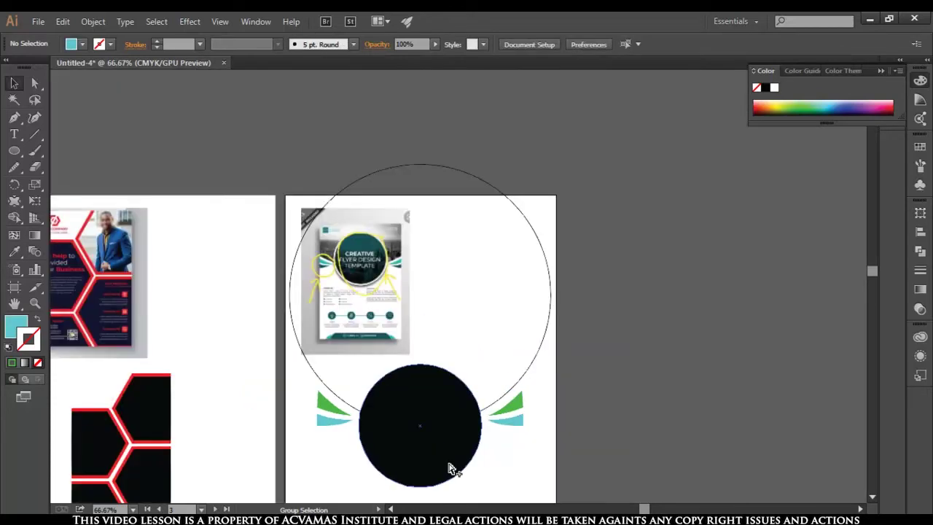
Give the black circle a white stroke colour
{"action": "key", "text": "ctrl+plus"}
{"action": "left_click_drag", "start_coordinate": [449, 469], "coordinate": [483, 400]}
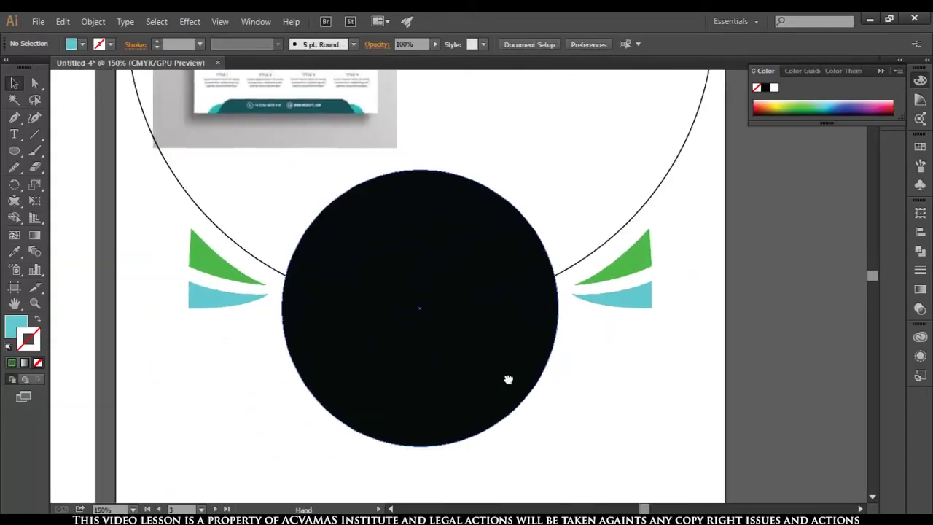
{"action": "left_click", "coordinate": [468, 322]}
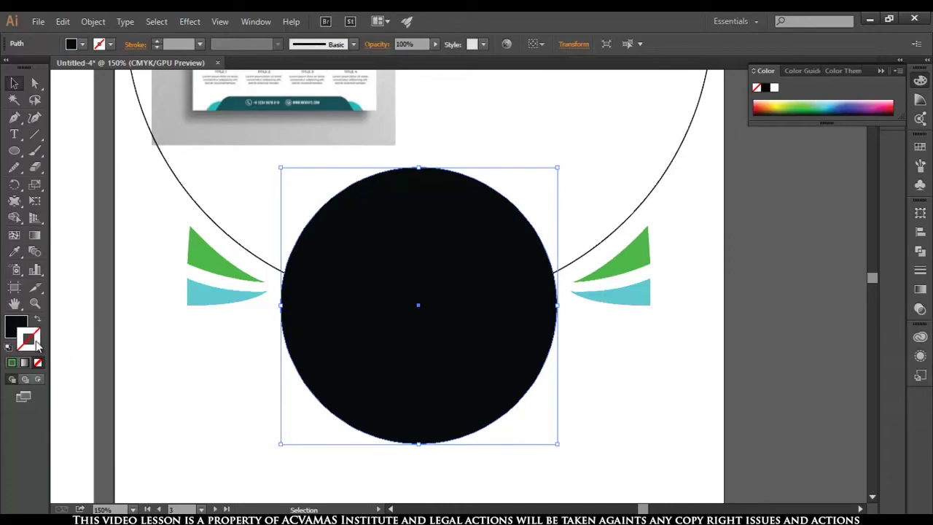
{"action": "double_click", "coordinate": [35, 341]}
{"action": "mouse_move", "coordinate": [633, 305]}
{"action": "left_mouse_down"}
{"action": "mouse_move", "coordinate": [566, 228]}
{"action": "mouse_move", "coordinate": [578, 224]}
{"action": "mouse_move", "coordinate": [547, 199]}
{"action": "left_mouse_up"}
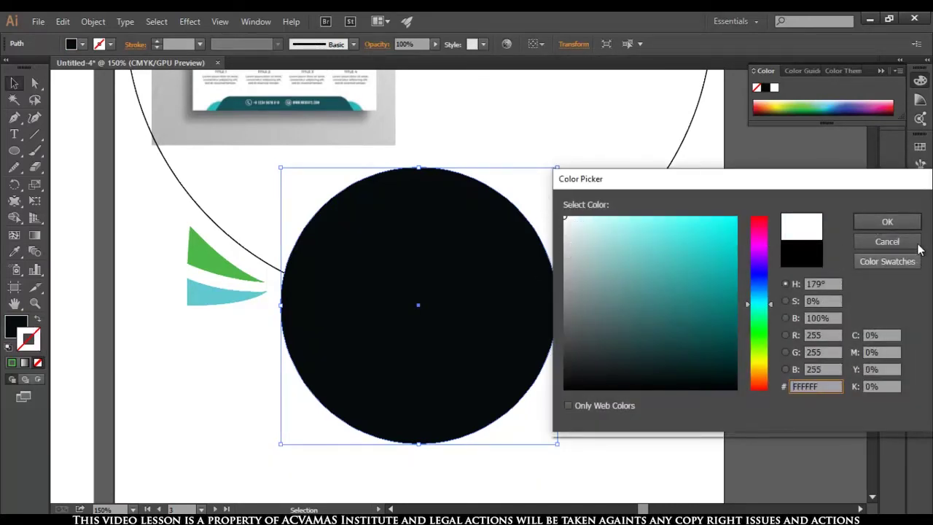
{"action": "left_click", "coordinate": [886, 222]}
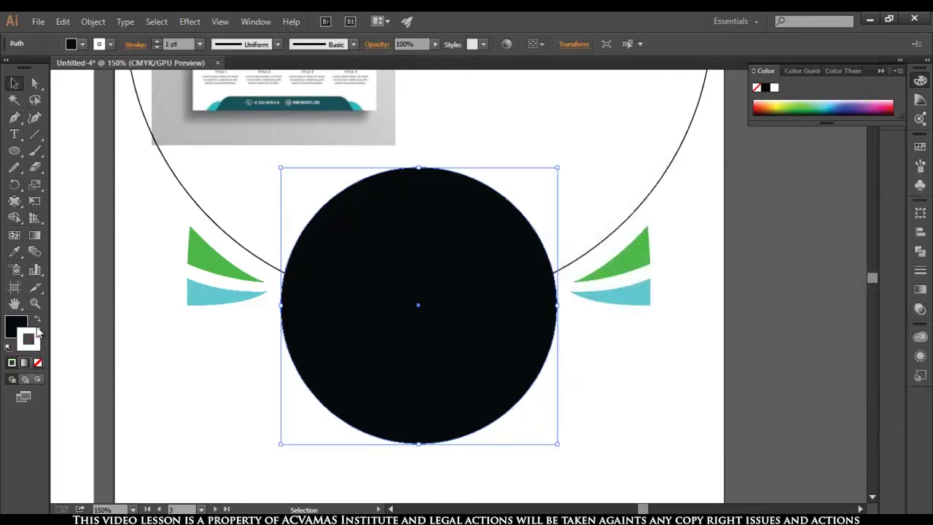
Set the circle's stroke weight to 12 pt
{"action": "left_click", "coordinate": [198, 46]}
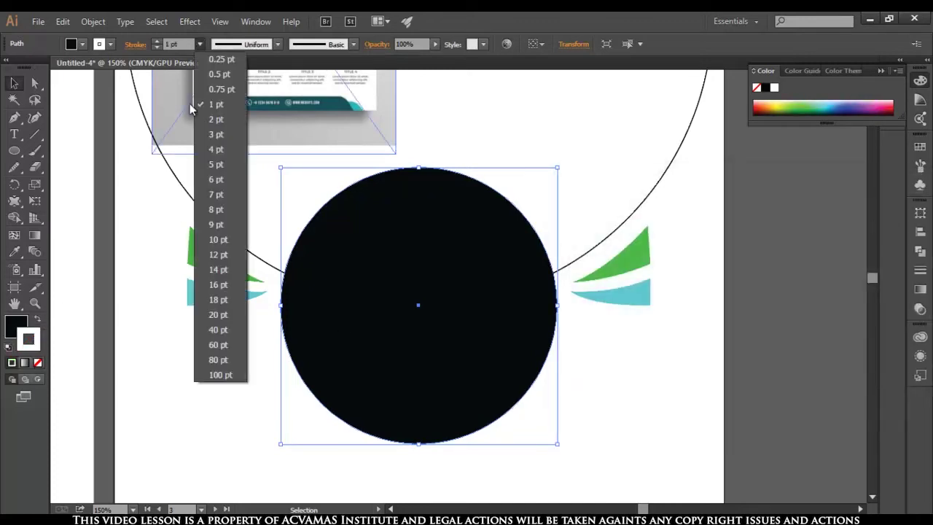
{"action": "left_click", "coordinate": [225, 253]}
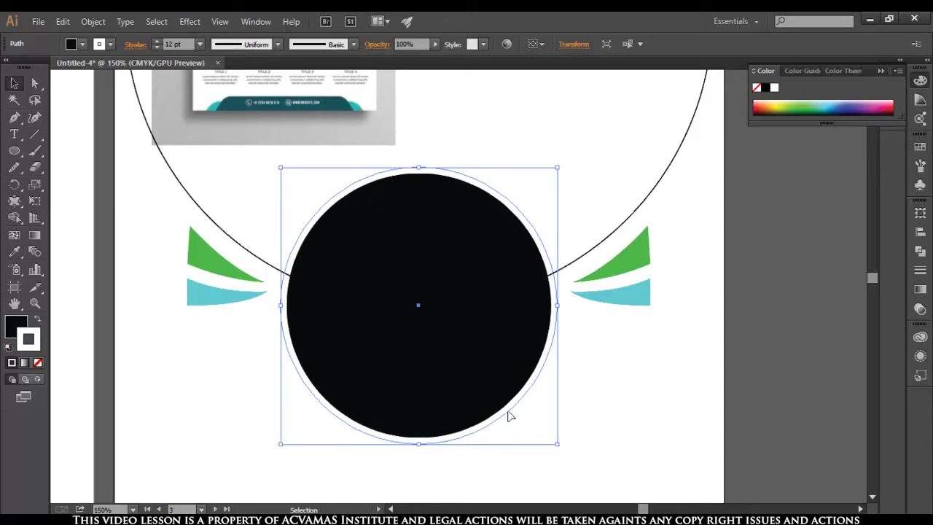
{"action": "scroll", "coordinate": [311, 344], "scroll_direction": "up", "scroll_amount": 5}
{"action": "scroll", "coordinate": [302, 337], "scroll_direction": "up", "scroll_amount": 3}
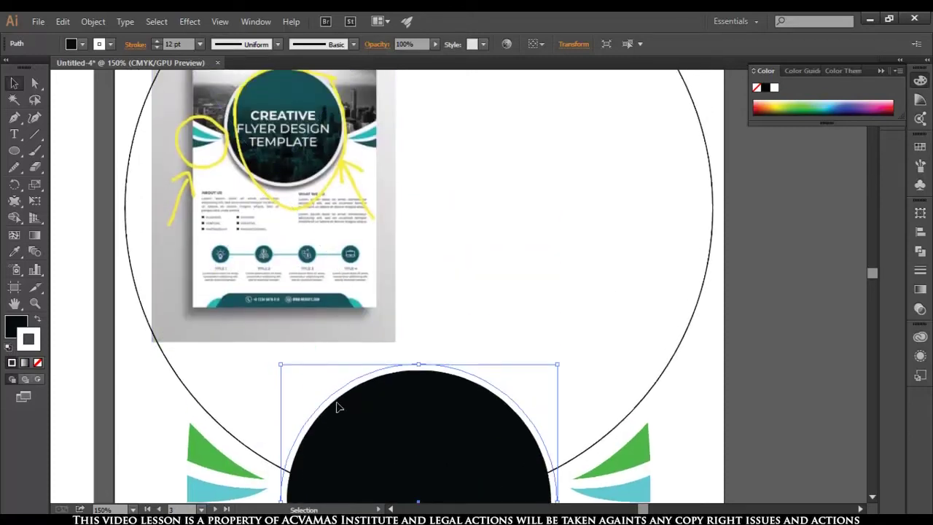
{"action": "scroll", "coordinate": [338, 406], "scroll_direction": "down", "scroll_amount": 6}
{"action": "scroll", "coordinate": [337, 410], "scroll_direction": "down", "scroll_amount": 2}
{"action": "left_click", "coordinate": [498, 437]}
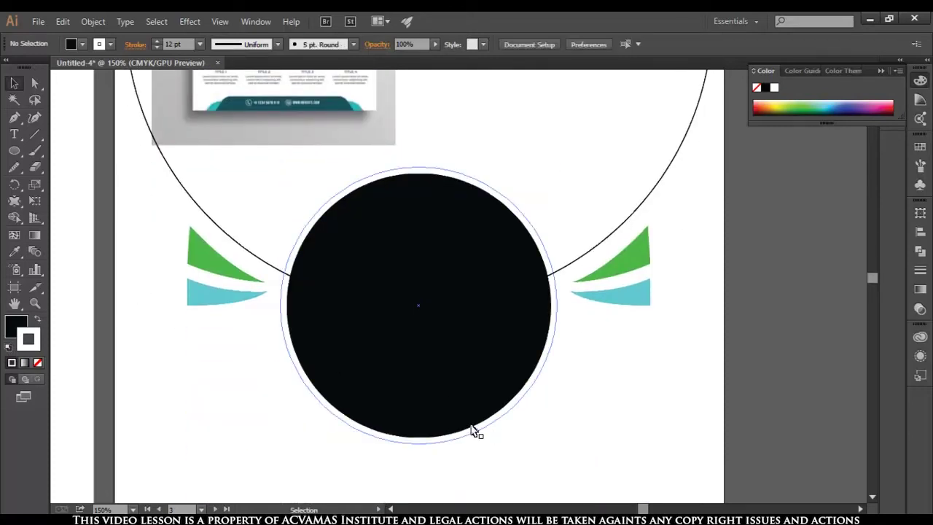
{"action": "left_click", "coordinate": [473, 435]}
{"action": "scroll", "coordinate": [278, 218], "scroll_direction": "up", "scroll_amount": 4}
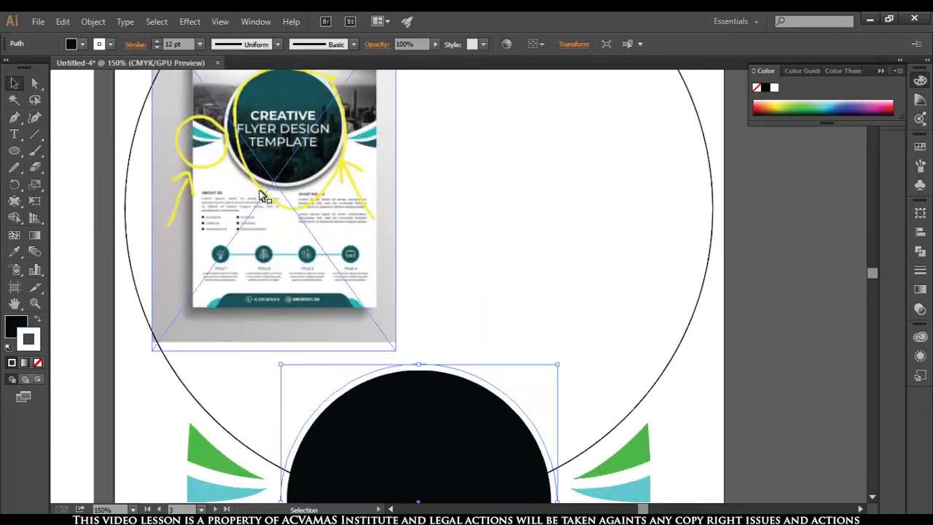
{"action": "scroll", "coordinate": [284, 233], "scroll_direction": "up", "scroll_amount": 1}
{"action": "scroll", "coordinate": [287, 242], "scroll_direction": "up", "scroll_amount": 5}
{"action": "scroll", "coordinate": [437, 277], "scroll_direction": "down", "scroll_amount": 4}
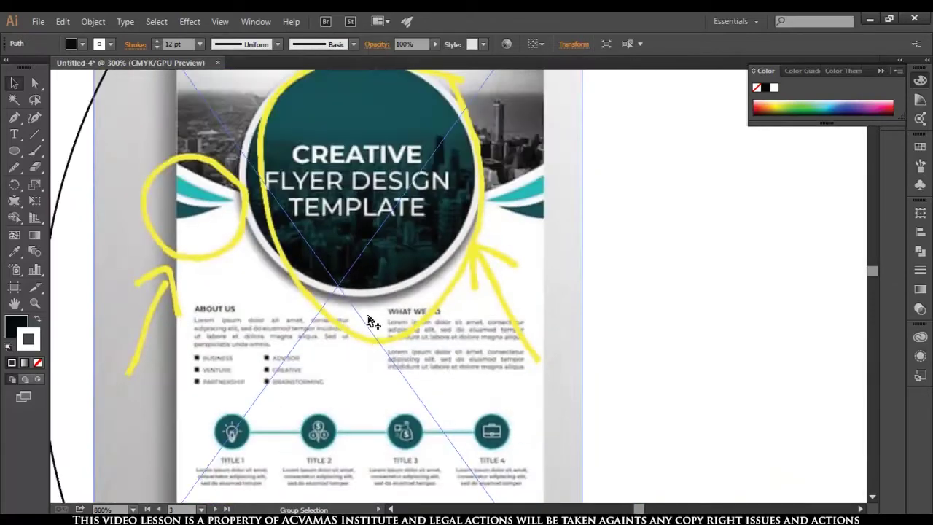
{"action": "scroll", "coordinate": [422, 371], "scroll_direction": "down", "scroll_amount": 2}
{"action": "scroll", "coordinate": [477, 174], "scroll_direction": "down", "scroll_amount": 3}
{"action": "scroll", "coordinate": [486, 335], "scroll_direction": "down", "scroll_amount": 1}
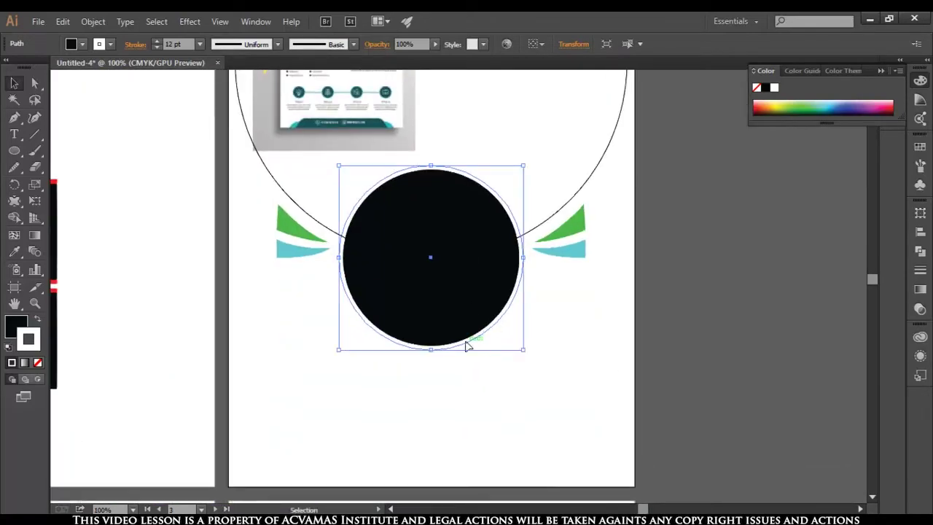
Add a previewed Drop Shadow to the circle with an 8 pt X offset
{"action": "left_click", "coordinate": [189, 22]}
{"action": "mouse_move", "coordinate": [207, 176]}
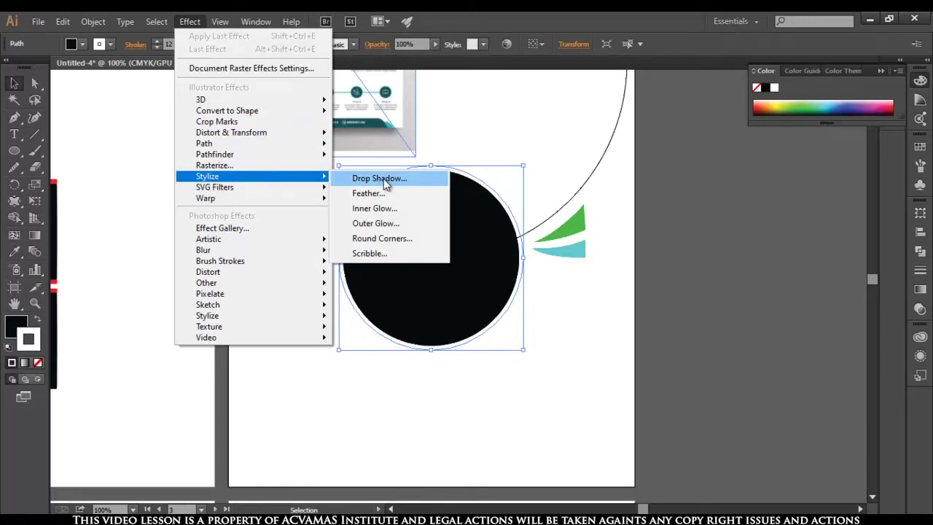
{"action": "left_click", "coordinate": [386, 184]}
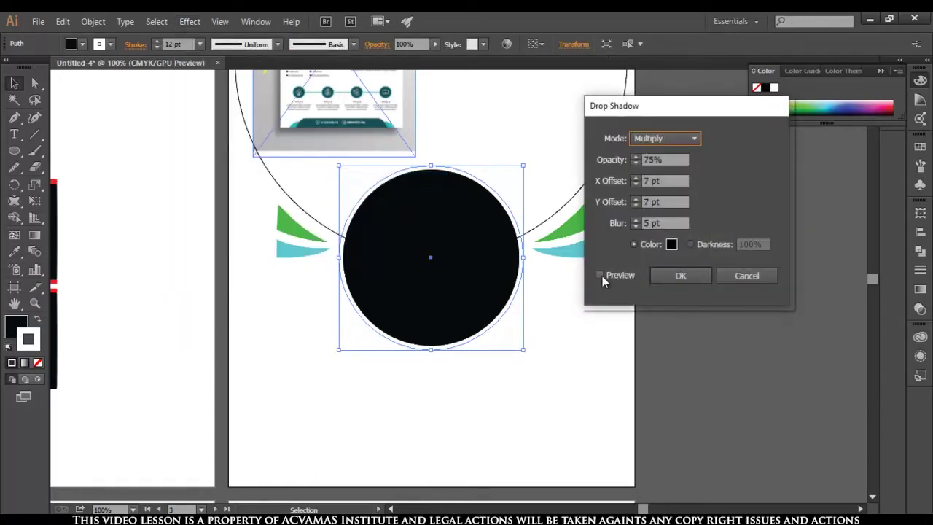
{"action": "left_click", "coordinate": [600, 275]}
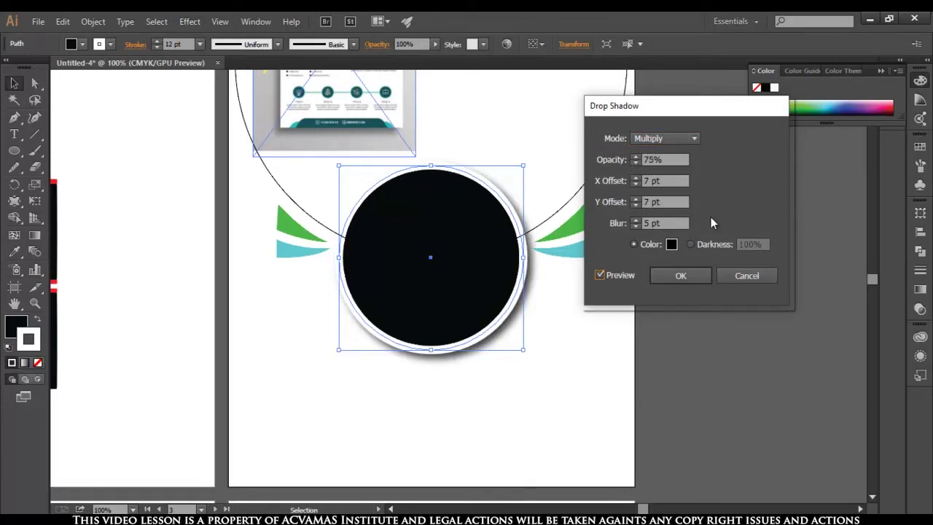
{"action": "left_click", "coordinate": [635, 178]}
{"action": "left_click", "coordinate": [636, 178]}
{"action": "left_click", "coordinate": [635, 184]}
{"action": "left_click", "coordinate": [634, 184]}
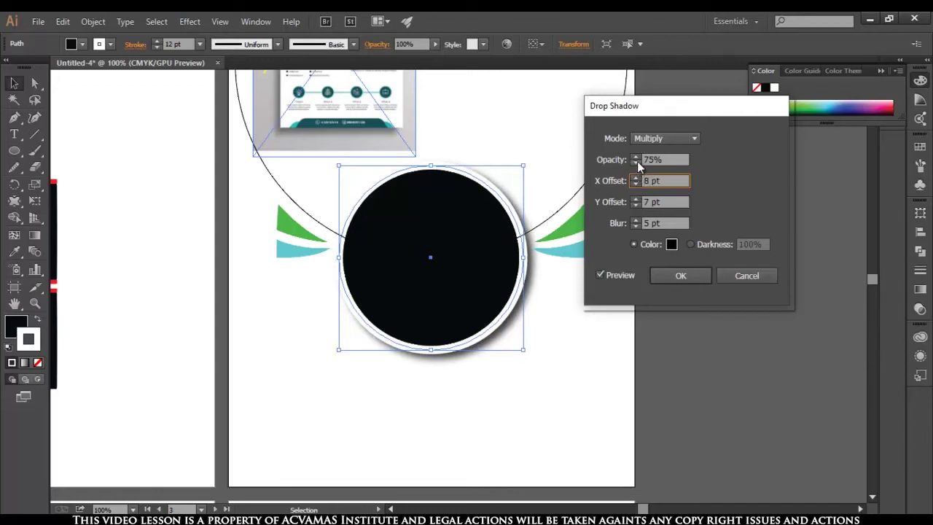
Keep the shadow opacity at 75%, adjust its blur, and apply it
{"action": "left_click", "coordinate": [637, 161]}
{"action": "left_click", "coordinate": [637, 164]}
{"action": "left_click", "coordinate": [635, 225]}
{"action": "left_click", "coordinate": [635, 225]}
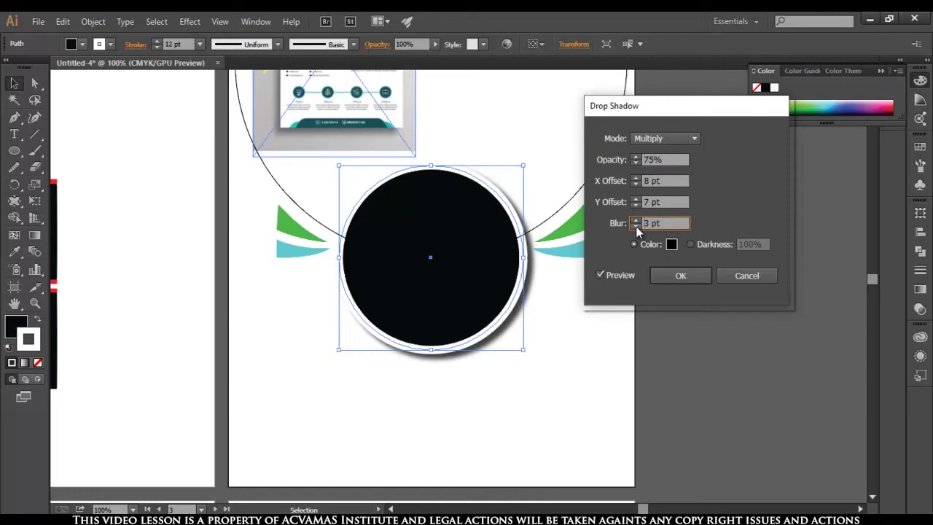
{"action": "left_click", "coordinate": [635, 226]}
{"action": "left_click", "coordinate": [635, 220]}
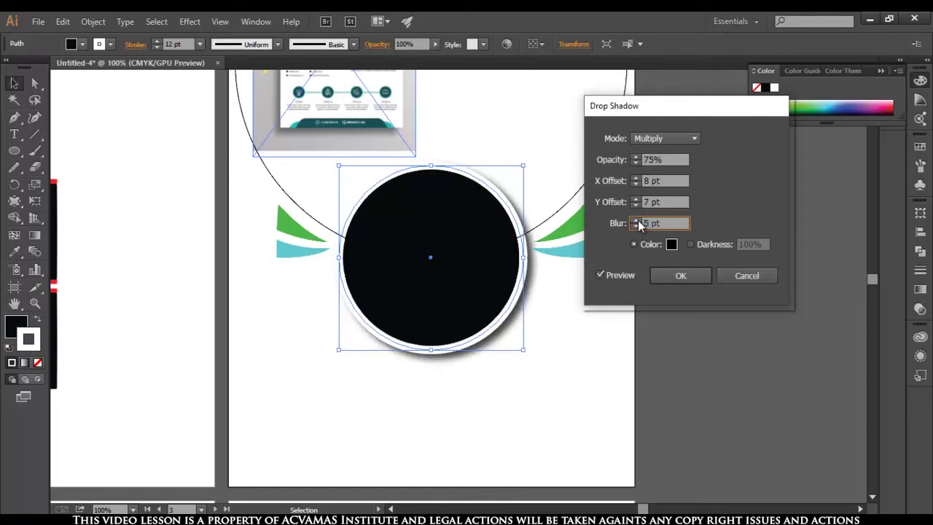
{"action": "left_click", "coordinate": [685, 275]}
{"action": "left_click", "coordinate": [447, 434]}
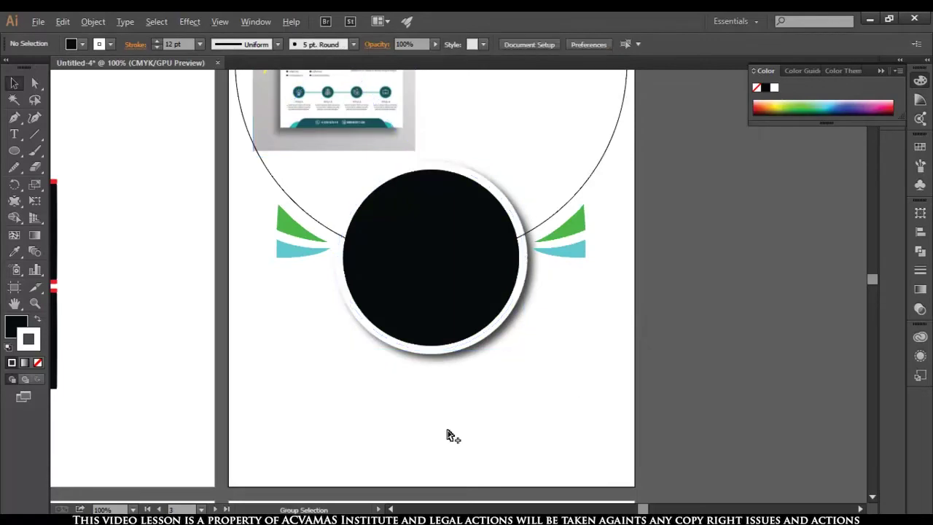
Zoom in on the reference flyer's wave band, then pan to a blank artboard area
{"action": "scroll", "coordinate": [449, 435], "scroll_direction": "down", "scroll_amount": 2}
{"action": "scroll", "coordinate": [449, 435], "scroll_direction": "up", "scroll_amount": 2}
{"action": "mouse_move", "coordinate": [437, 383]}
{"action": "left_mouse_down"}
{"action": "mouse_move", "coordinate": [486, 317]}
{"action": "mouse_move", "coordinate": [430, 318]}
{"action": "mouse_move", "coordinate": [624, 302]}
{"action": "mouse_move", "coordinate": [506, 296]}
{"action": "left_mouse_up"}
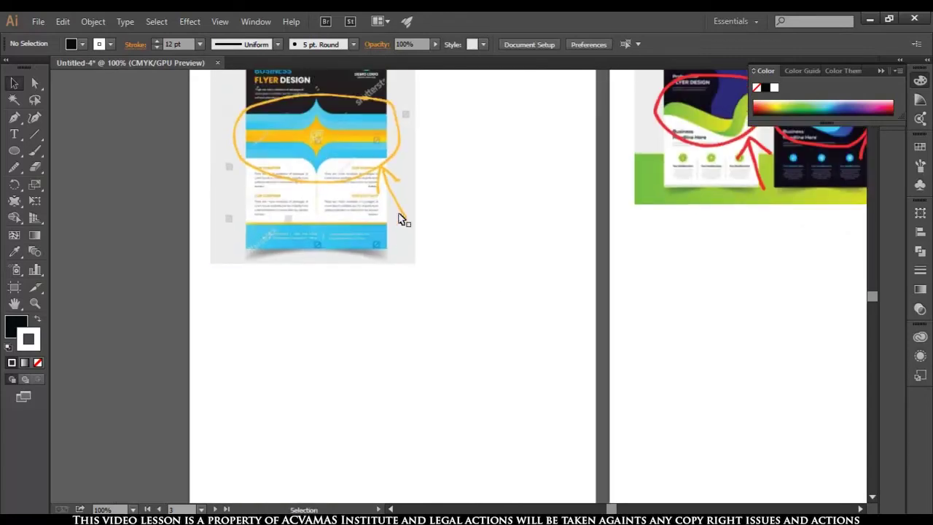
{"action": "scroll", "coordinate": [399, 219], "scroll_direction": "up", "scroll_amount": 2}
{"action": "scroll", "coordinate": [311, 300], "scroll_direction": "up", "scroll_amount": 1}
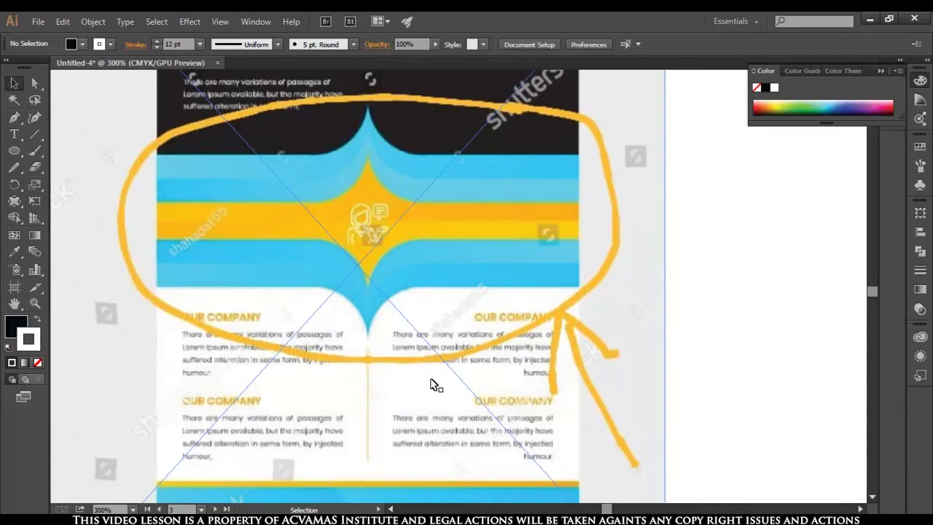
{"action": "scroll", "coordinate": [430, 385], "scroll_direction": "down", "scroll_amount": 1}
{"action": "scroll", "coordinate": [431, 384], "scroll_direction": "down", "scroll_amount": 1}
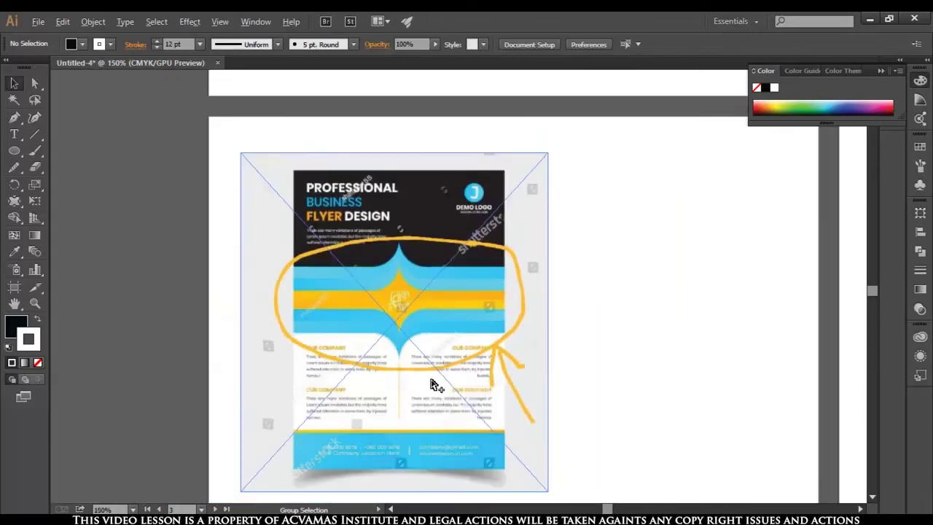
{"action": "left_click_drag", "start_coordinate": [433, 384], "coordinate": [423, 195]}
{"action": "mouse_move", "coordinate": [471, 386]}
{"action": "left_mouse_down"}
{"action": "mouse_move", "coordinate": [445, 241]}
{"action": "mouse_move", "coordinate": [411, 234]}
{"action": "mouse_move", "coordinate": [448, 247]}
{"action": "left_mouse_up"}
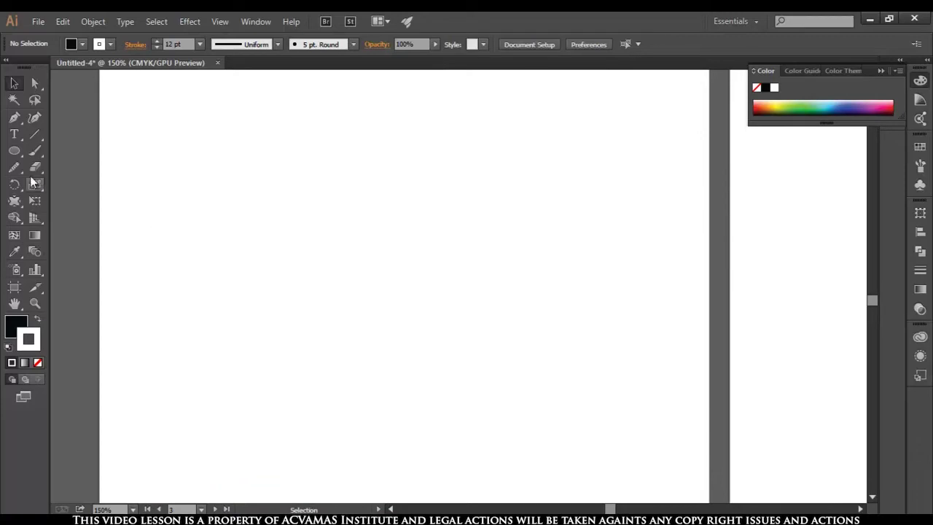
Pen-draw a path running straight across, then bending upward at its right end
{"action": "left_click_drag", "start_coordinate": [13, 117], "coordinate": [69, 119]}
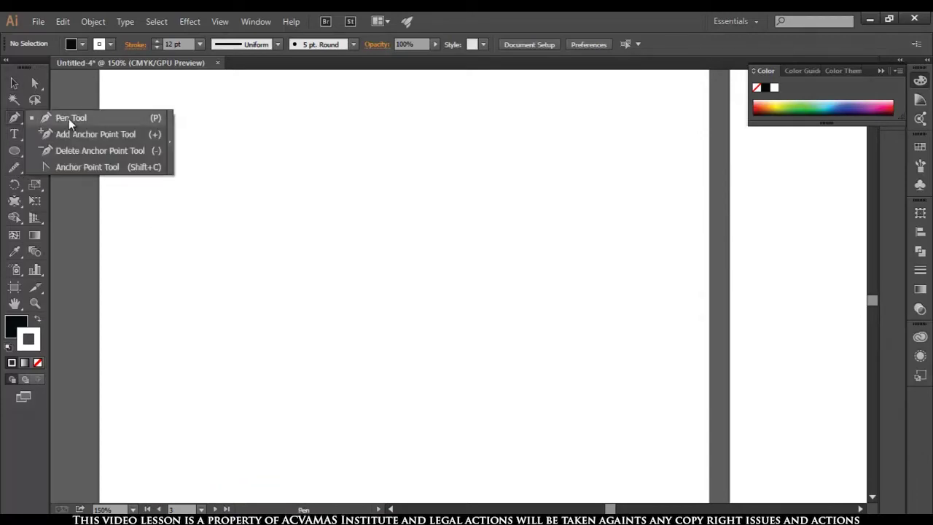
{"action": "scroll", "coordinate": [250, 313], "scroll_direction": "down", "scroll_amount": 1}
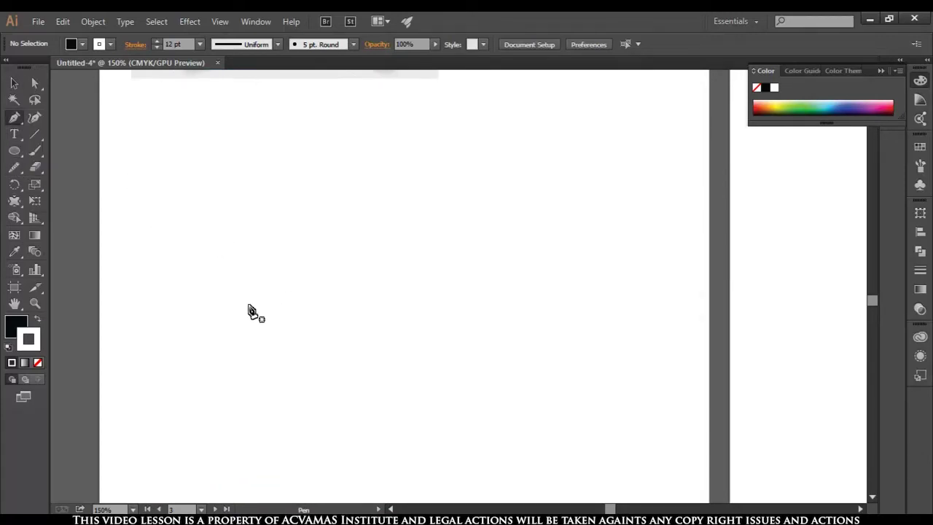
{"action": "left_click_drag", "start_coordinate": [137, 246], "coordinate": [139, 248]}
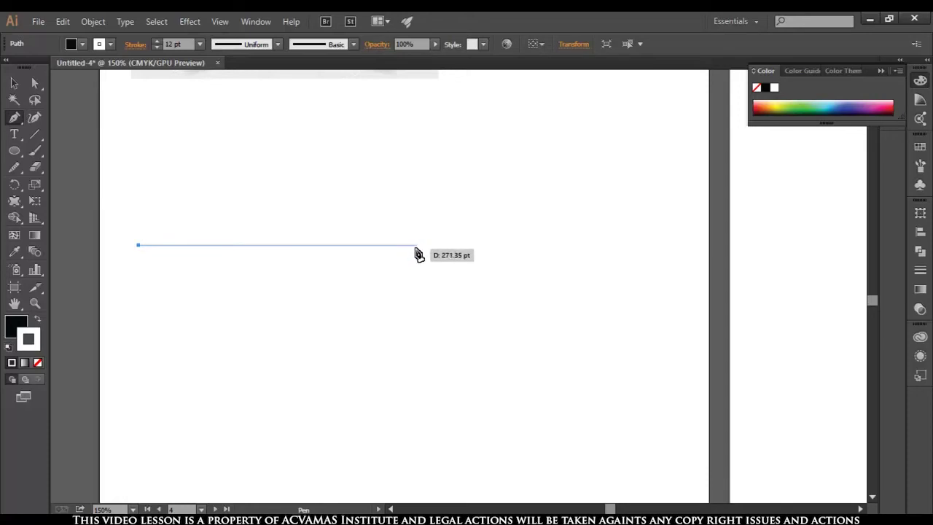
{"action": "left_click", "coordinate": [365, 245]}
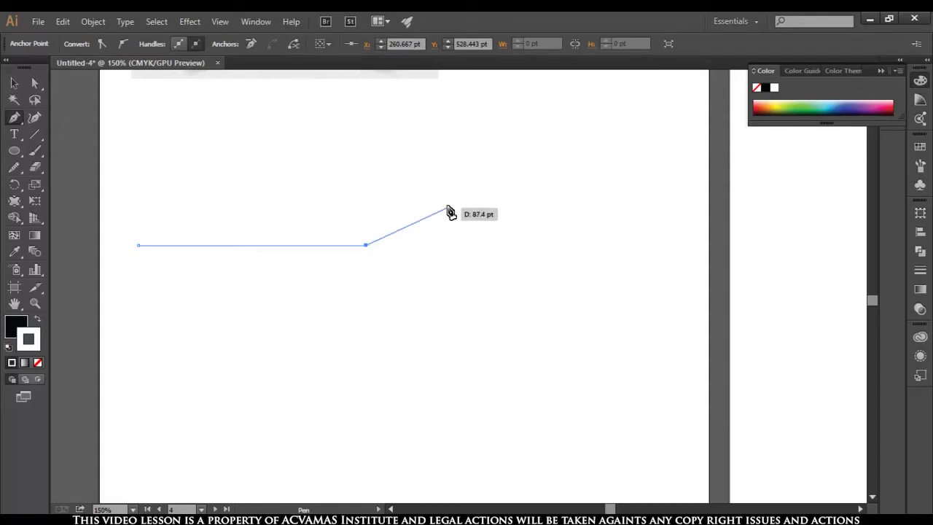
{"action": "left_click_drag", "start_coordinate": [446, 205], "coordinate": [484, 156]}
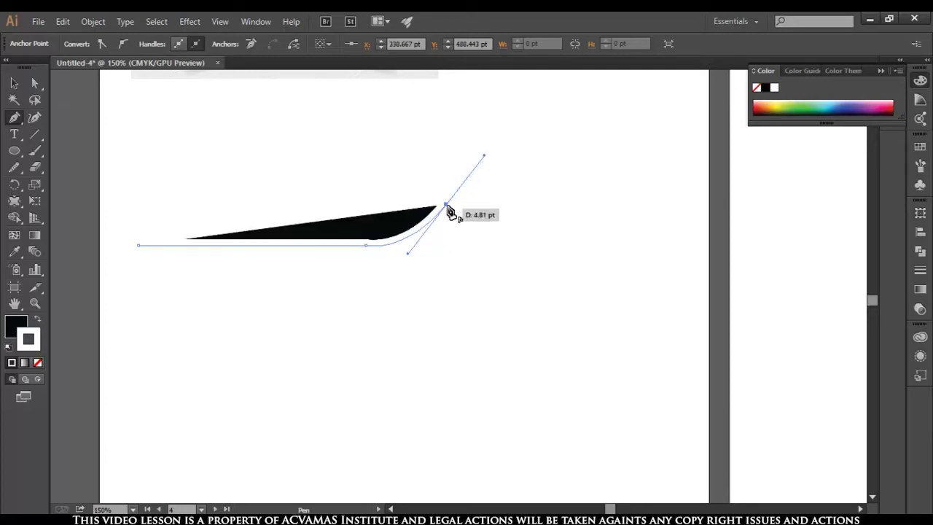
{"action": "left_click_drag", "start_coordinate": [446, 207], "coordinate": [32, 307]}
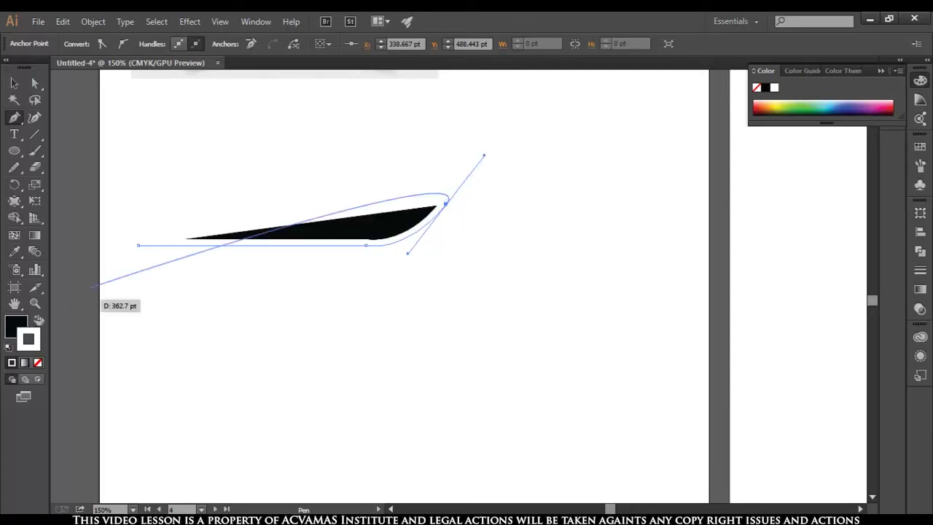
Set the path's fill to None, stroke only, and extend the curve upward
{"action": "left_click", "coordinate": [38, 319]}
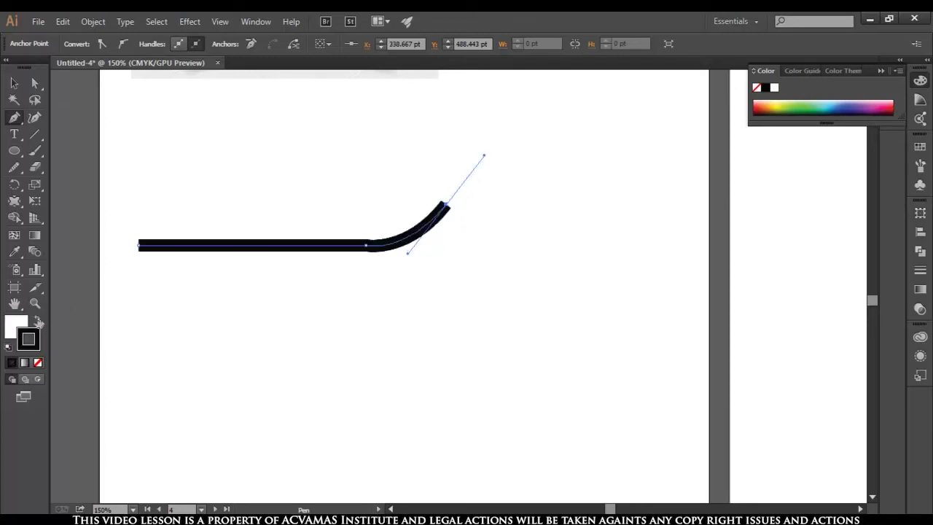
{"action": "left_click", "coordinate": [38, 362]}
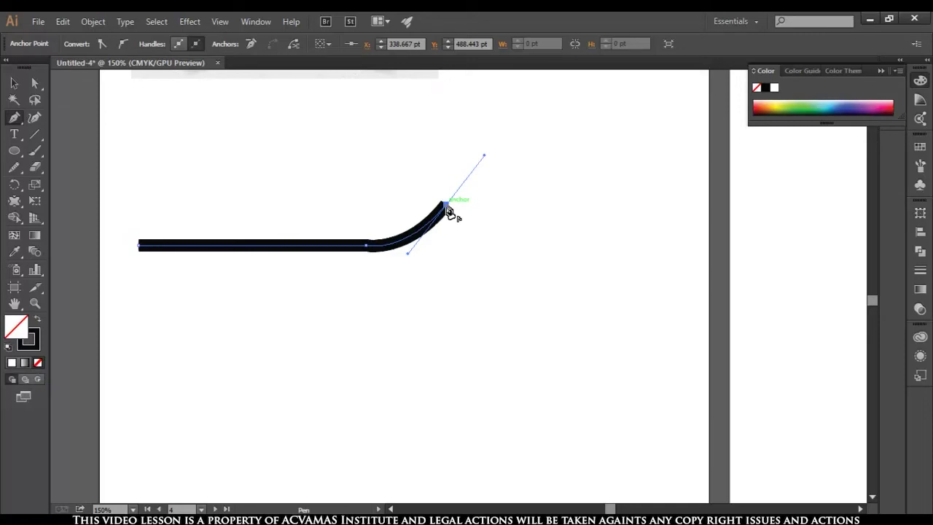
{"action": "left_click_drag", "start_coordinate": [446, 206], "coordinate": [461, 184]}
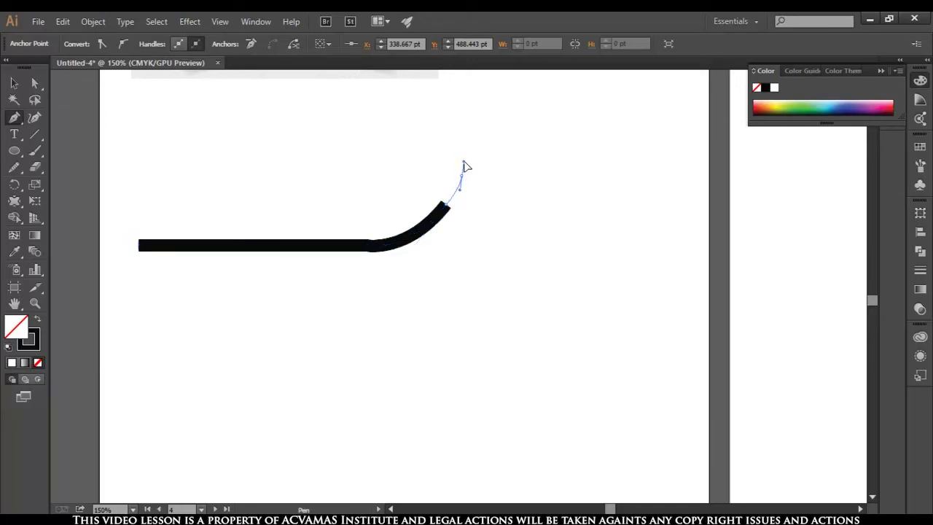
{"action": "left_click_drag", "start_coordinate": [462, 177], "coordinate": [465, 183]}
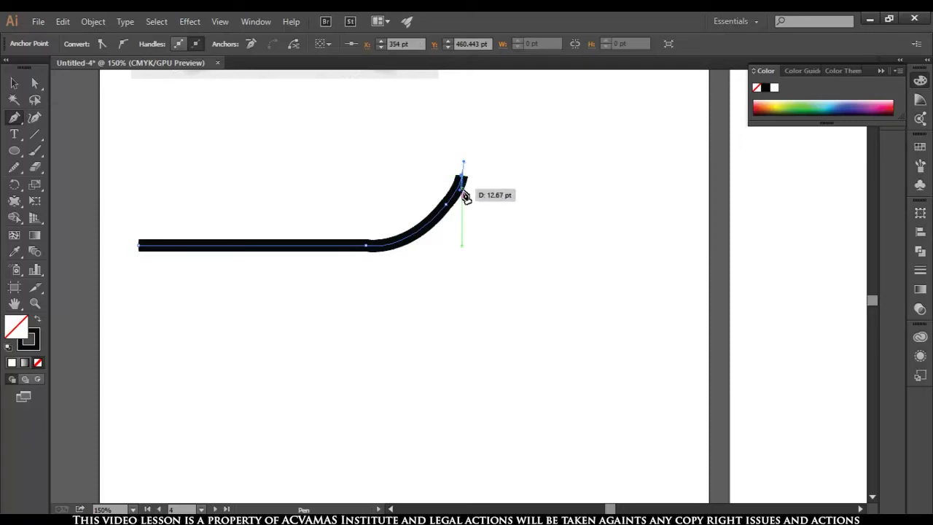
{"action": "left_click", "coordinate": [14, 83]}
{"action": "left_click", "coordinate": [319, 282]}
{"action": "left_click", "coordinate": [323, 246]}
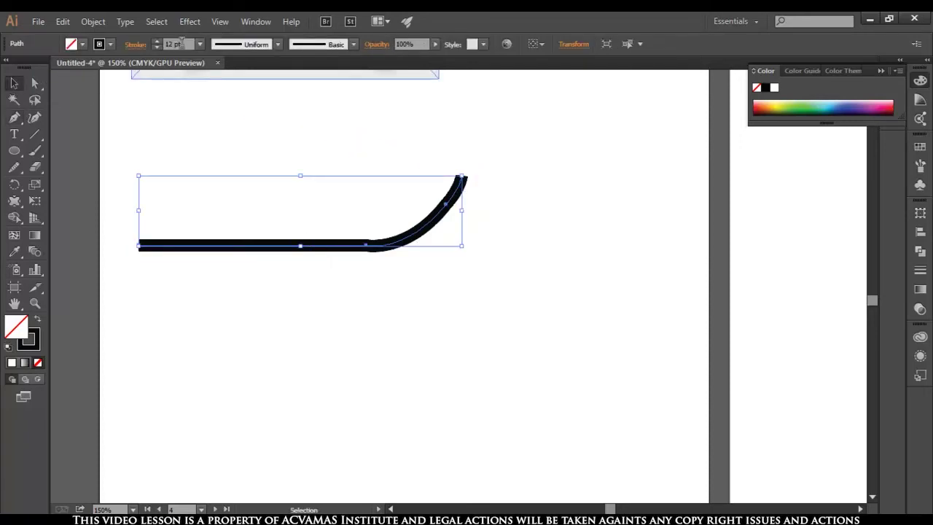
Thin the curved path's stroke to 1 pt
{"action": "left_click", "coordinate": [201, 44]}
{"action": "left_click", "coordinate": [215, 104]}
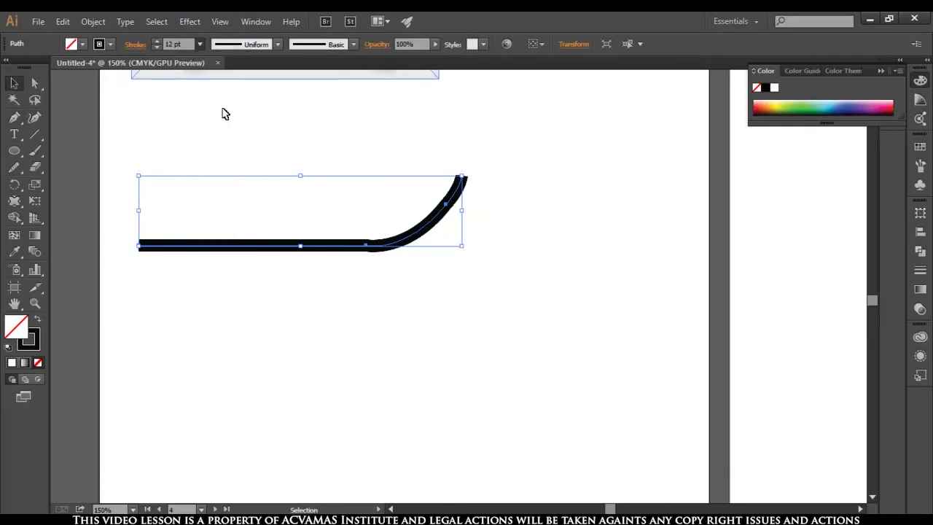
{"action": "left_click", "coordinate": [452, 281]}
{"action": "left_click", "coordinate": [425, 234]}
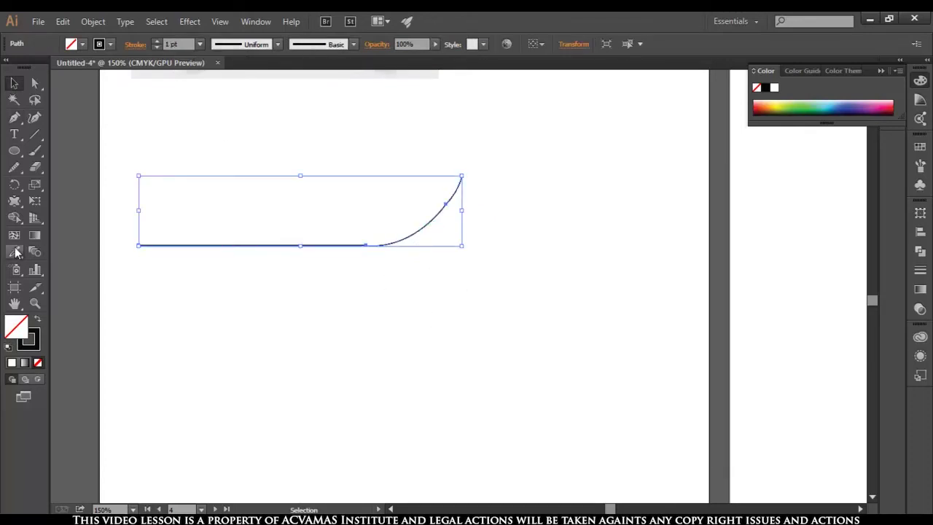
Smooth the curve from its base up to its top
{"action": "left_click_drag", "start_coordinate": [16, 169], "coordinate": [86, 182]}
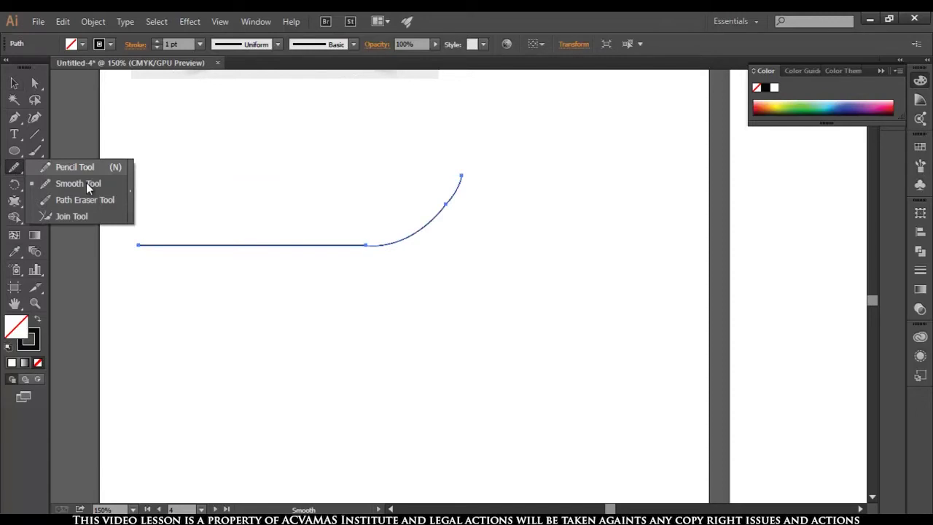
{"action": "mouse_move", "coordinate": [374, 251]}
{"action": "left_mouse_down"}
{"action": "mouse_move", "coordinate": [460, 189]}
{"action": "mouse_move", "coordinate": [410, 230]}
{"action": "left_mouse_up"}
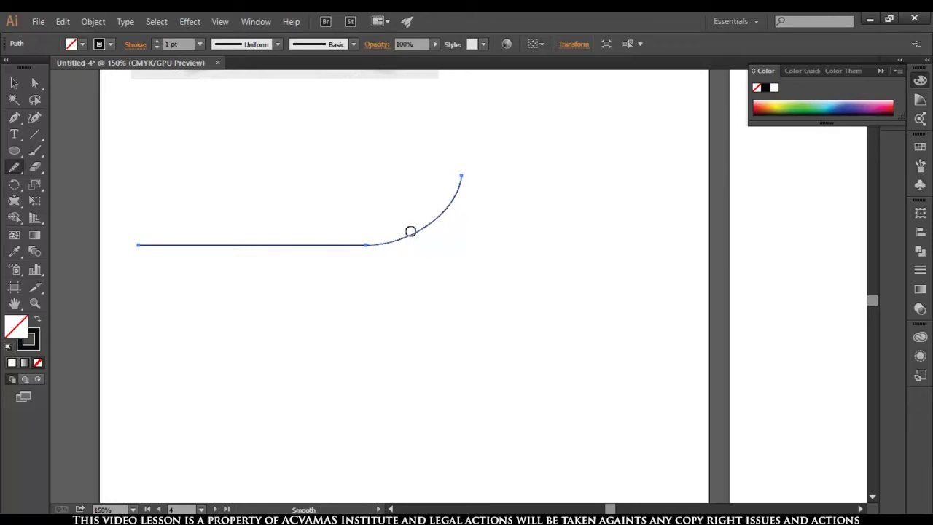
{"action": "left_click", "coordinate": [13, 83]}
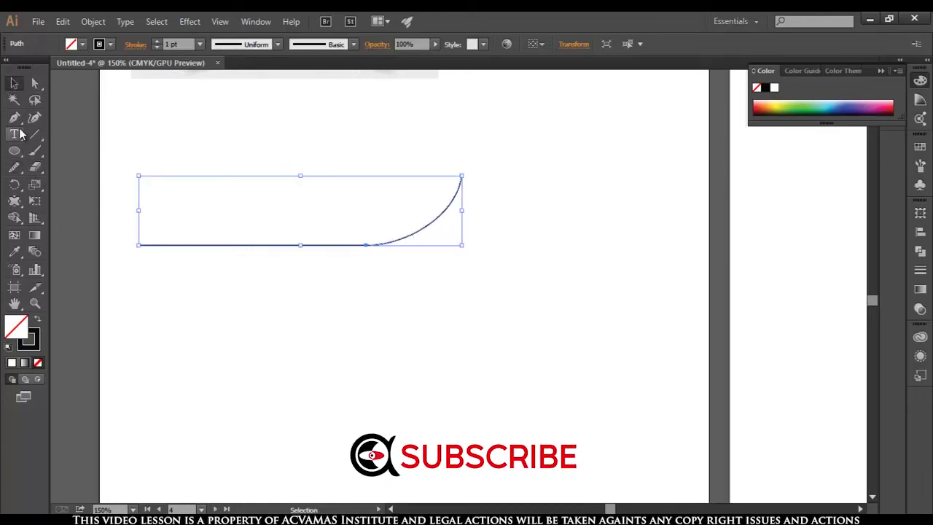
{"action": "left_click", "coordinate": [16, 119]}
{"action": "left_click", "coordinate": [71, 117]}
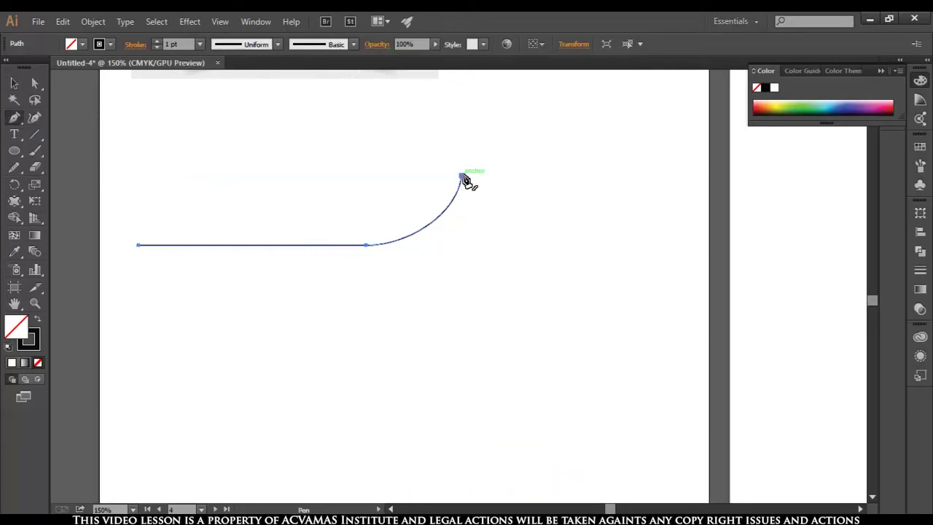
Continue the path from its top anchor with a handle pointing straight down
{"action": "scroll", "coordinate": [452, 204], "scroll_direction": "up", "scroll_amount": 1}
{"action": "scroll", "coordinate": [444, 219], "scroll_direction": "up", "scroll_amount": 5}
{"action": "scroll", "coordinate": [448, 234], "scroll_direction": "up", "scroll_amount": 2}
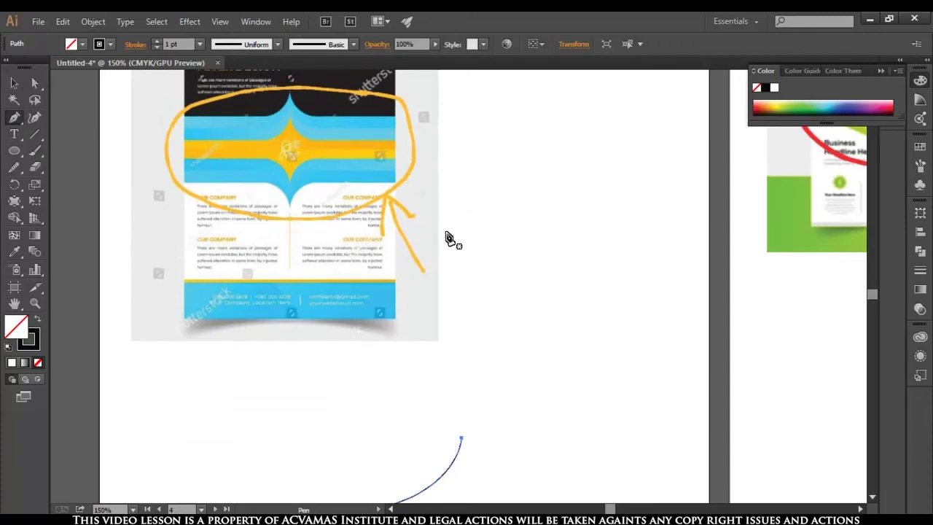
{"action": "scroll", "coordinate": [448, 238], "scroll_direction": "down", "scroll_amount": 3}
{"action": "scroll", "coordinate": [448, 240], "scroll_direction": "down", "scroll_amount": 2}
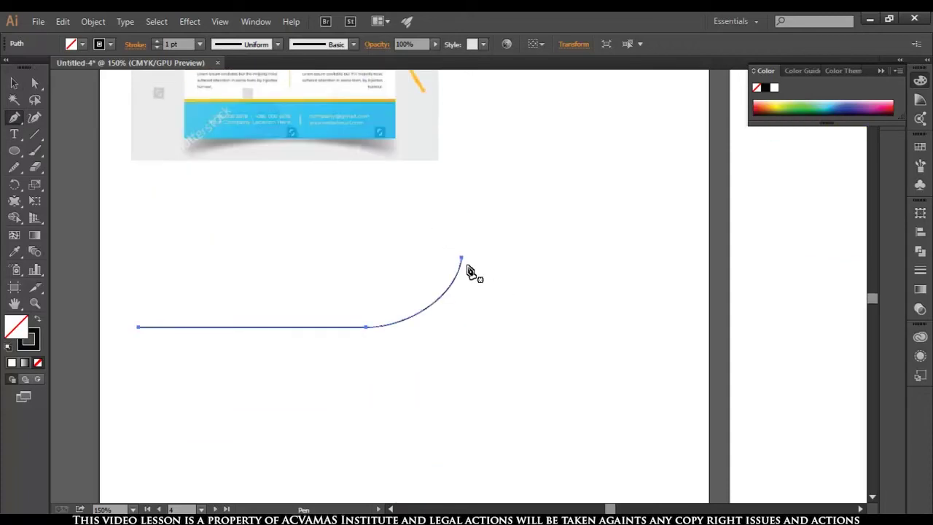
{"action": "mouse_move", "coordinate": [462, 260]}
{"action": "left_mouse_down"}
{"action": "mouse_move", "coordinate": [463, 372]}
{"action": "mouse_move", "coordinate": [471, 298]}
{"action": "left_mouse_up"}
{"action": "key", "text": "ctrl+plus"}
{"action": "key", "text": "ctrl+plus"}
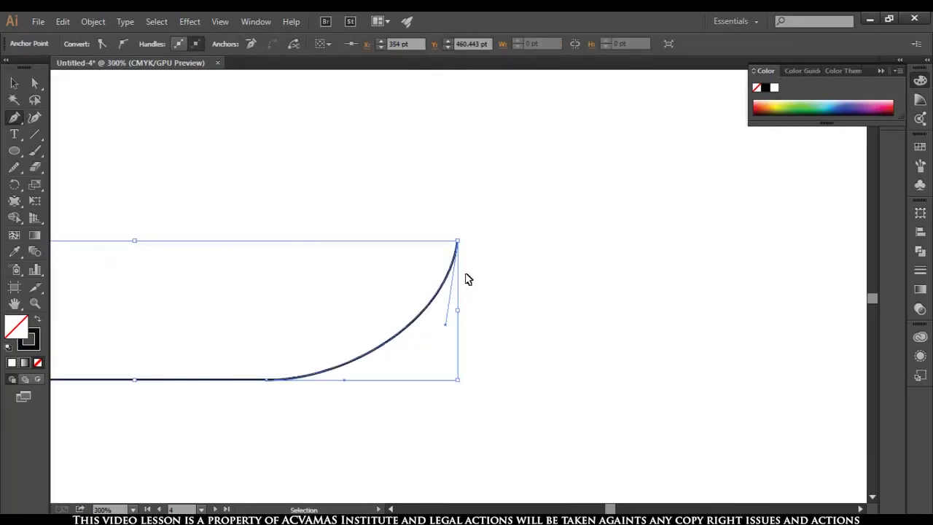
{"action": "key", "text": "ctrl+minus"}
{"action": "key", "text": "ctrl+minus"}
{"action": "key", "text": "ctrl+plus"}
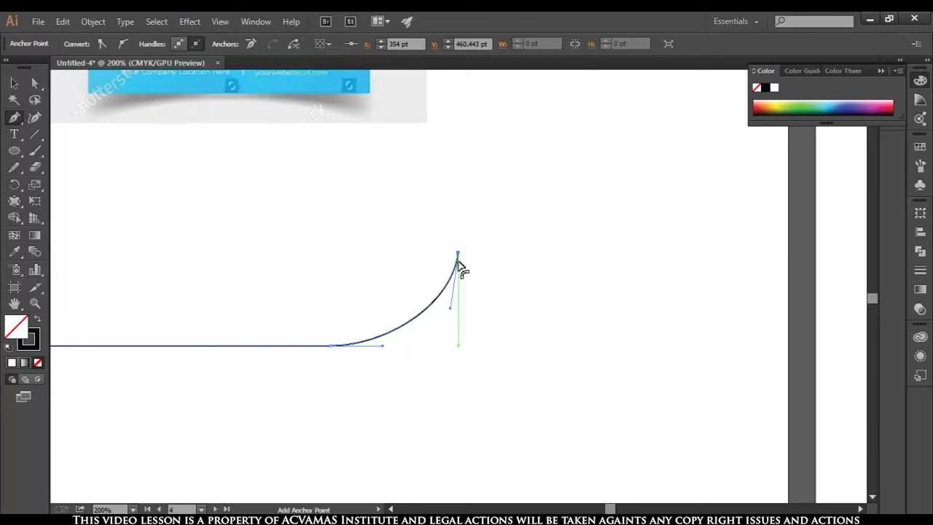
{"action": "mouse_move", "coordinate": [459, 256]}
{"action": "left_mouse_down"}
{"action": "mouse_move", "coordinate": [461, 414]}
{"action": "mouse_move", "coordinate": [461, 394]}
{"action": "left_mouse_up"}
Close the outline with bottom-right and bottom-left anchors back at the start point
{"action": "left_click", "coordinate": [459, 395]}
{"action": "key", "text": "ctrl+minus"}
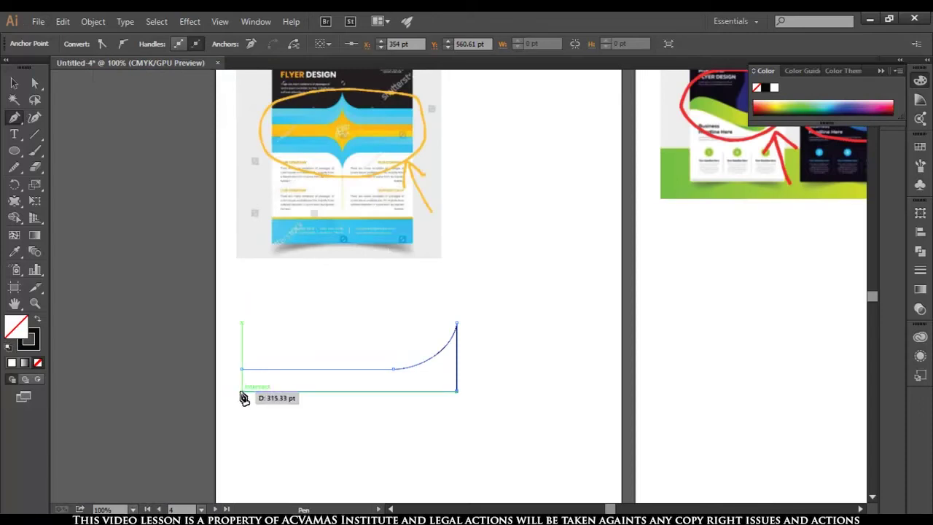
{"action": "left_click", "coordinate": [241, 390]}
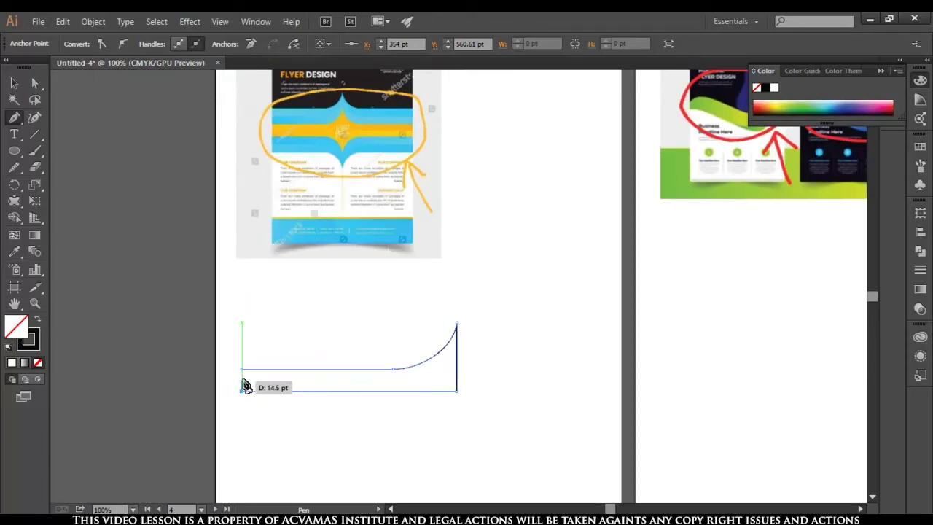
{"action": "left_click", "coordinate": [241, 369]}
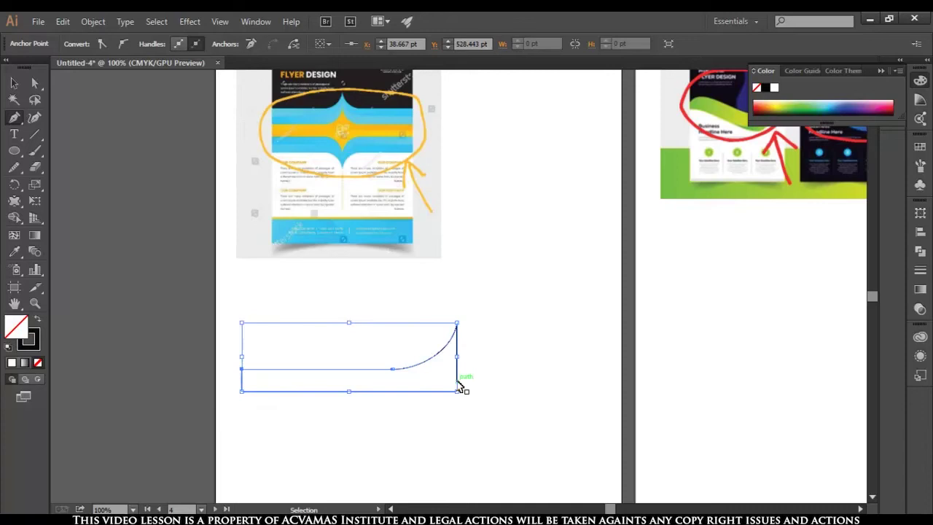
Fill the closed wave shape solid blue with no stroke
{"action": "scroll", "coordinate": [459, 384], "scroll_direction": "up", "scroll_amount": 1}
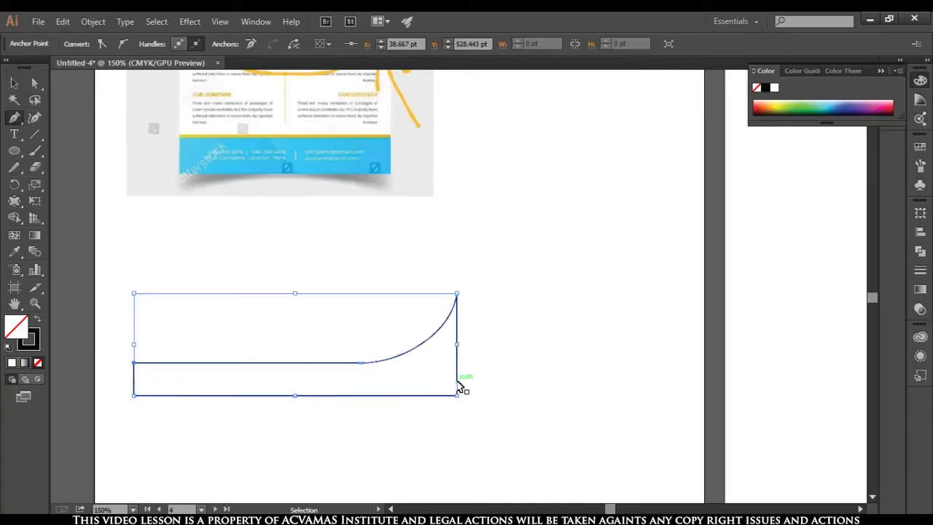
{"action": "left_click", "coordinate": [38, 323]}
{"action": "left_click", "coordinate": [830, 105]}
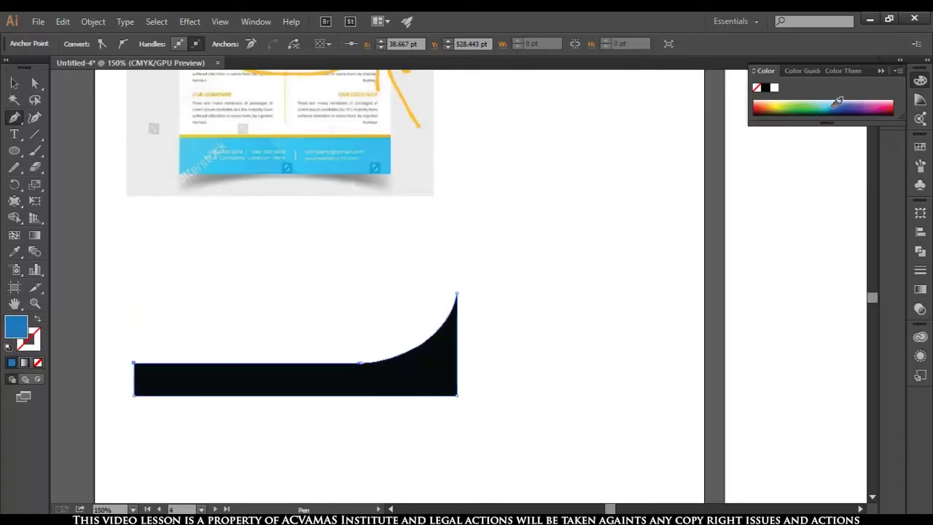
{"action": "left_click", "coordinate": [16, 86]}
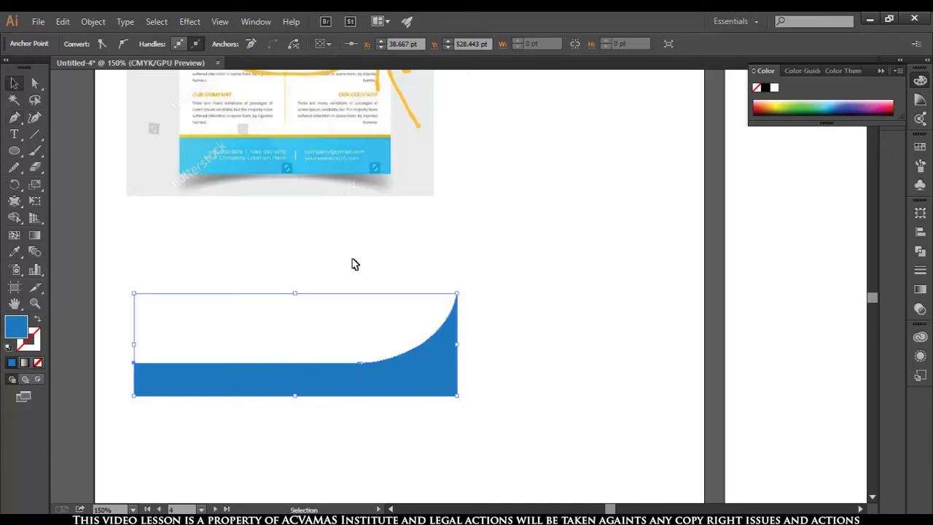
{"action": "left_click", "coordinate": [432, 325]}
Compare the blue wave against the reference flyer and reselect it
{"action": "scroll", "coordinate": [433, 335], "scroll_direction": "up", "scroll_amount": 2}
{"action": "scroll", "coordinate": [358, 379], "scroll_direction": "up", "scroll_amount": 1}
{"action": "scroll", "coordinate": [358, 380], "scroll_direction": "up", "scroll_amount": 2}
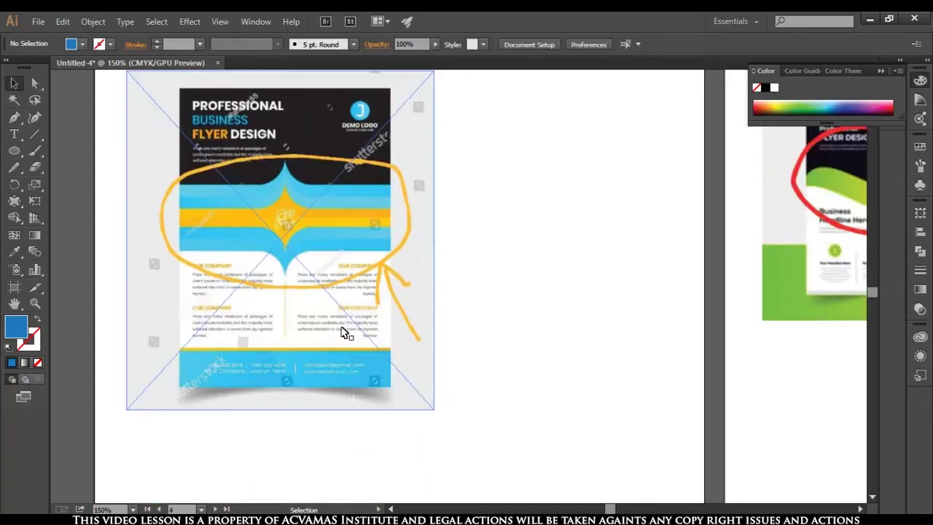
{"action": "scroll", "coordinate": [263, 207], "scroll_direction": "up", "scroll_amount": 3}
{"action": "scroll", "coordinate": [259, 204], "scroll_direction": "up", "scroll_amount": 2}
{"action": "scroll", "coordinate": [263, 218], "scroll_direction": "down", "scroll_amount": 1}
{"action": "scroll", "coordinate": [264, 219], "scroll_direction": "down", "scroll_amount": 3}
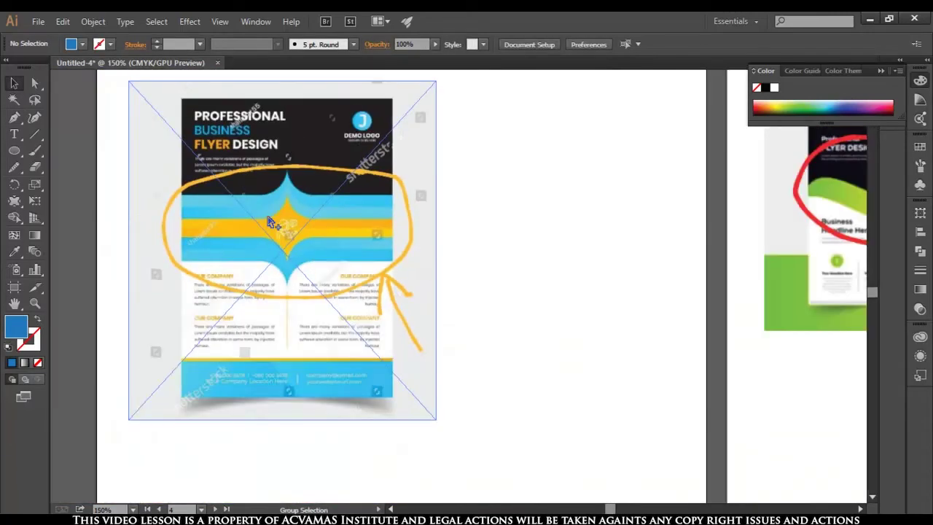
{"action": "mouse_move", "coordinate": [354, 292]}
{"action": "left_mouse_down"}
{"action": "mouse_move", "coordinate": [402, 214]}
{"action": "mouse_move", "coordinate": [388, 129]}
{"action": "left_mouse_up"}
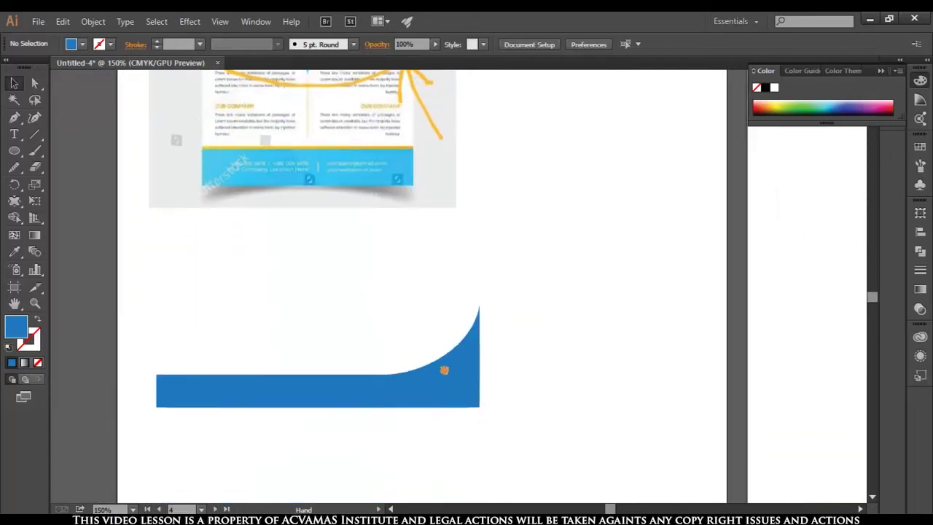
{"action": "mouse_move", "coordinate": [439, 379]}
{"action": "left_mouse_down"}
{"action": "mouse_move", "coordinate": [434, 502]}
{"action": "mouse_move", "coordinate": [456, 381]}
{"action": "left_mouse_up"}
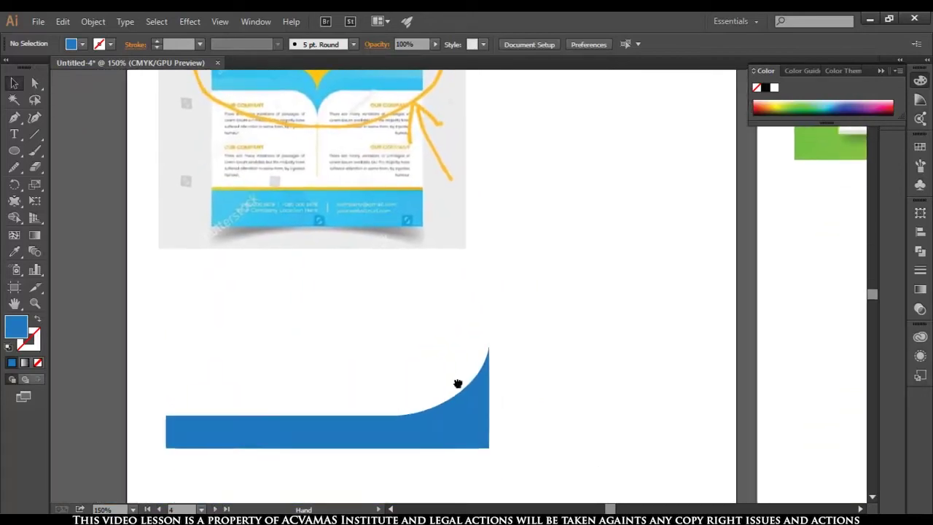
{"action": "scroll", "coordinate": [417, 403], "scroll_direction": "up", "scroll_amount": 1}
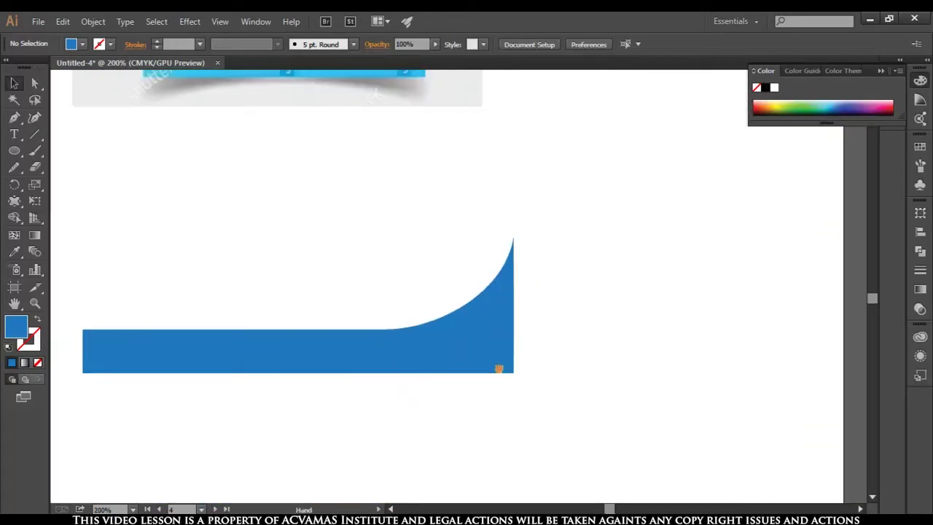
{"action": "left_click_drag", "start_coordinate": [500, 367], "coordinate": [520, 327]}
{"action": "left_click", "coordinate": [510, 310]}
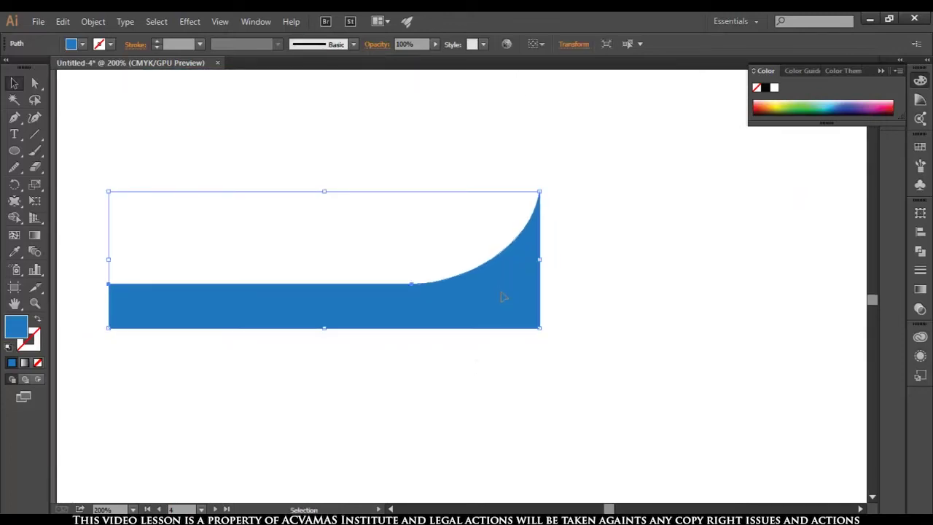
Stack three lower copies of the wave, coloured yellow-green, orange and yellow
{"action": "mouse_move", "coordinate": [506, 304]}
{"action": "left_mouse_down"}
{"action": "mouse_move", "coordinate": [506, 344]}
{"action": "mouse_move", "coordinate": [507, 328]}
{"action": "left_mouse_up"}
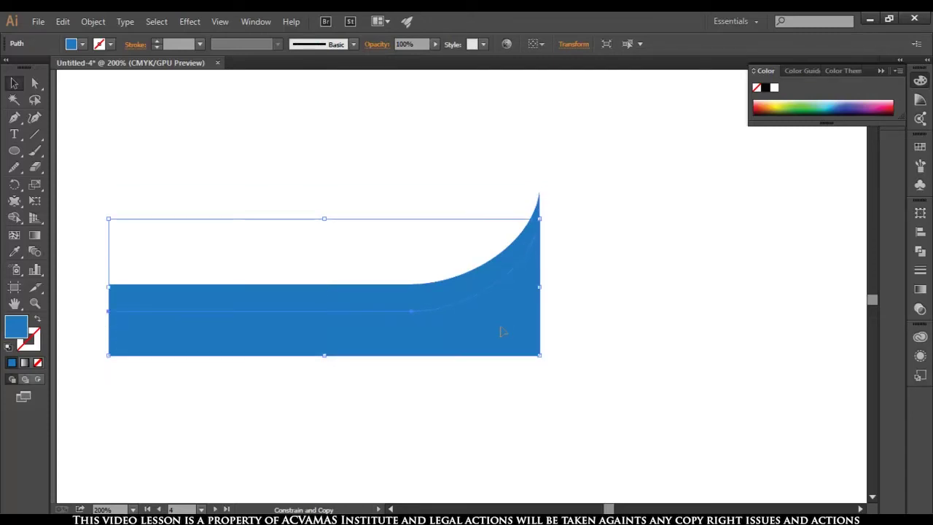
{"action": "left_click", "coordinate": [785, 102]}
{"action": "left_click_drag", "start_coordinate": [501, 325], "coordinate": [504, 350]}
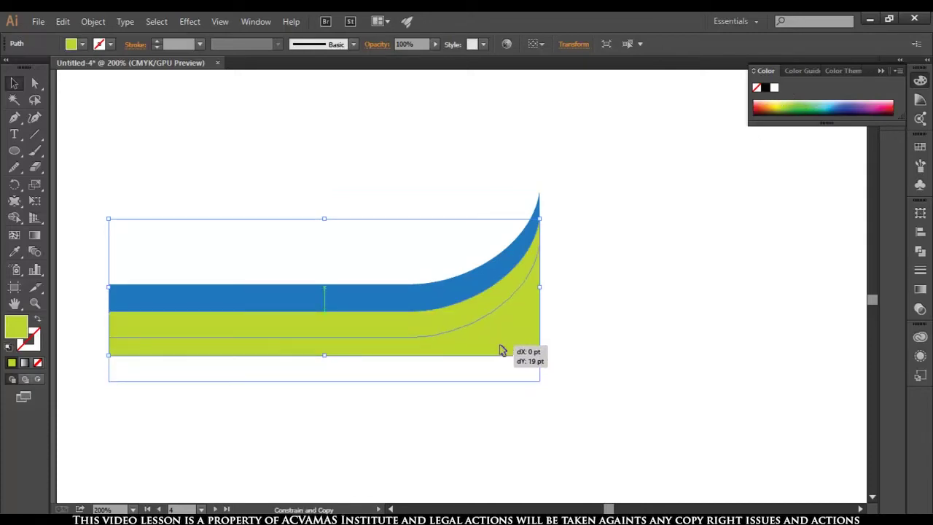
{"action": "left_click_drag", "start_coordinate": [501, 350], "coordinate": [502, 350]}
{"action": "left_click", "coordinate": [770, 102]}
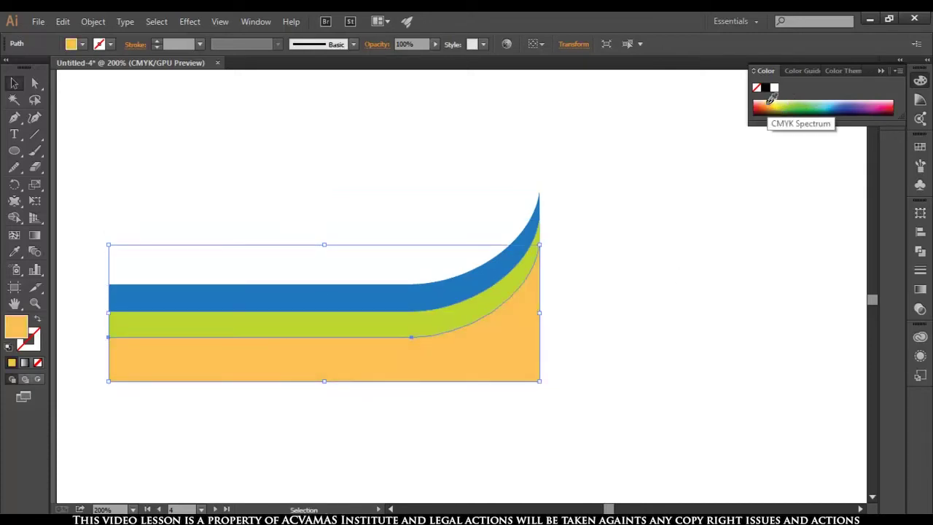
{"action": "left_click_drag", "start_coordinate": [506, 348], "coordinate": [507, 373]}
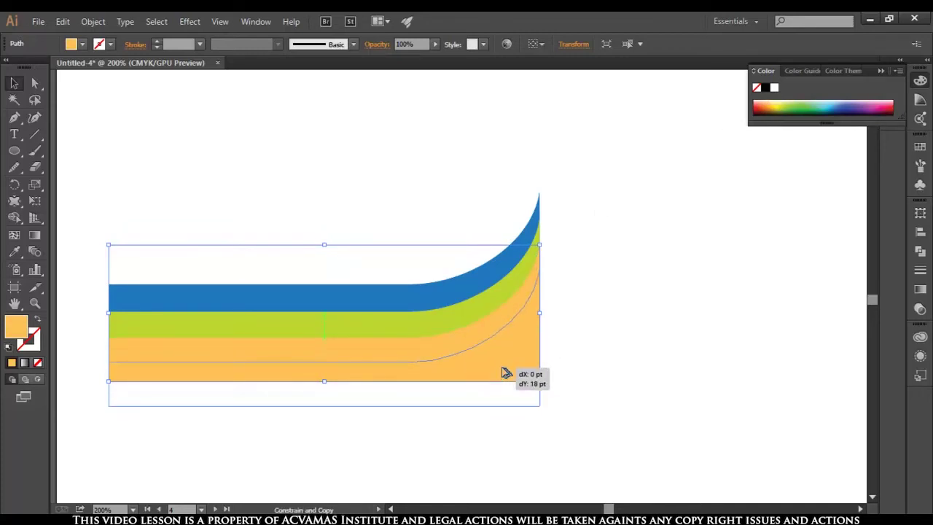
{"action": "left_click_drag", "start_coordinate": [507, 373], "coordinate": [506, 373]}
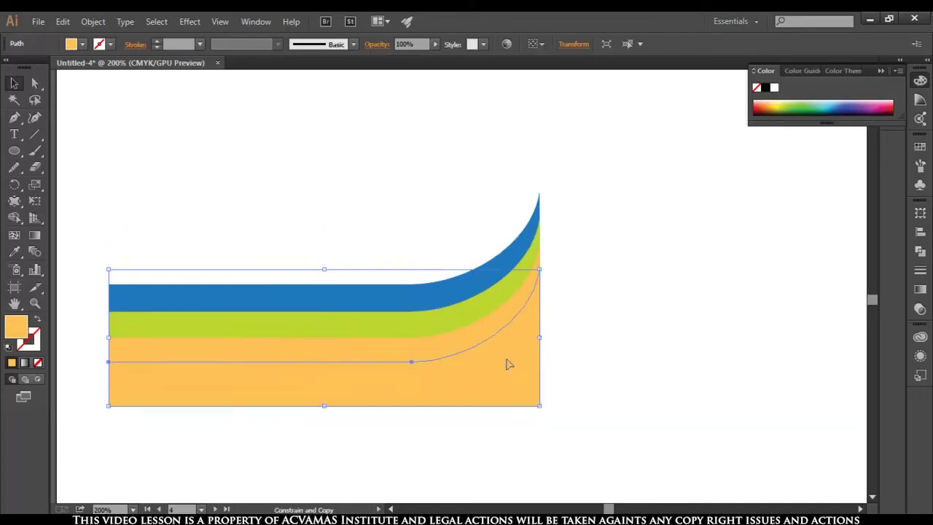
{"action": "left_click", "coordinate": [779, 102]}
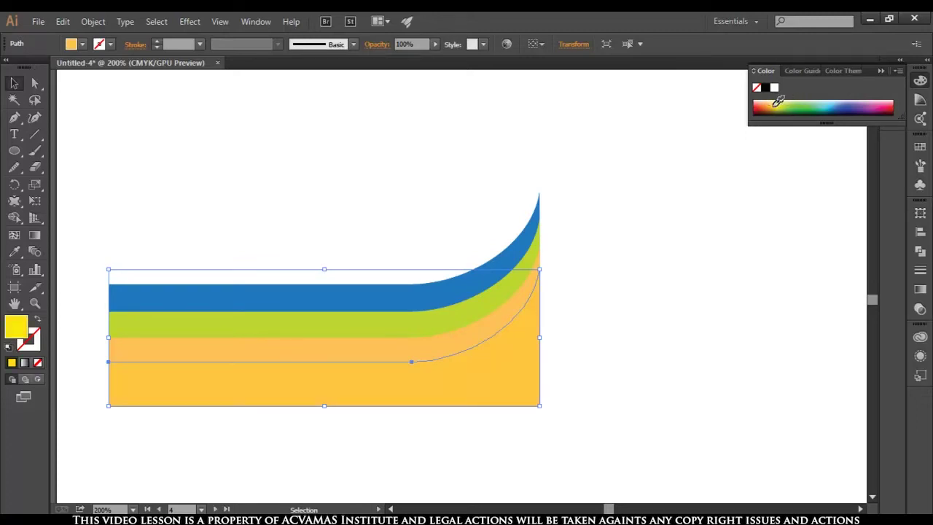
Nudge the blue wave upward to even the bands, then select all four waves
{"action": "left_click", "coordinate": [588, 322]}
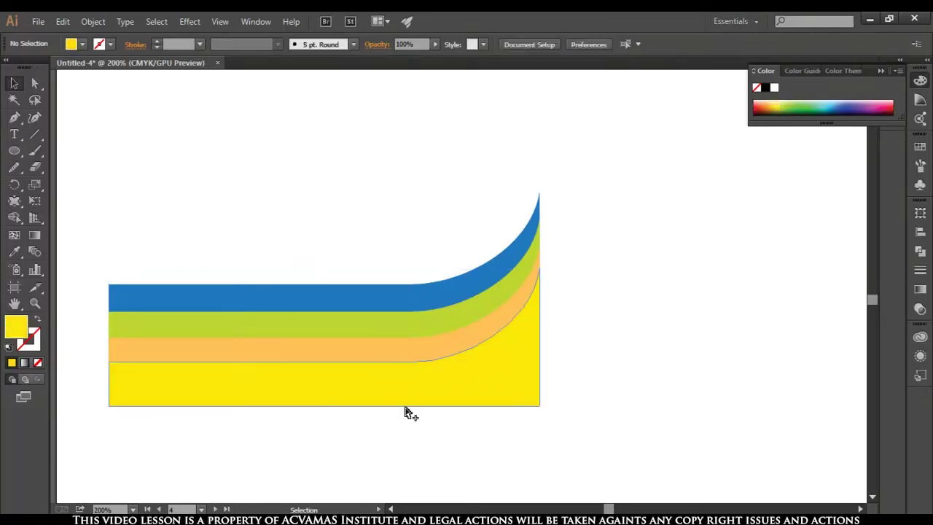
{"action": "scroll", "coordinate": [405, 410], "scroll_direction": "down", "scroll_amount": 2}
{"action": "scroll", "coordinate": [401, 412], "scroll_direction": "up", "scroll_amount": 1}
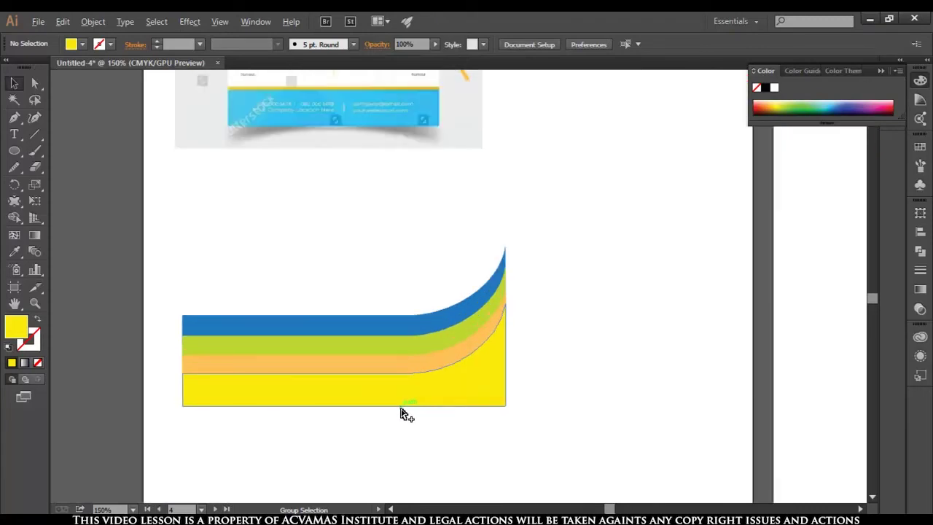
{"action": "scroll", "coordinate": [402, 413], "scroll_direction": "up", "scroll_amount": 1}
{"action": "scroll", "coordinate": [401, 413], "scroll_direction": "down", "scroll_amount": 1}
{"action": "scroll", "coordinate": [402, 413], "scroll_direction": "down", "scroll_amount": 1}
{"action": "scroll", "coordinate": [402, 412], "scroll_direction": "up", "scroll_amount": 1}
{"action": "left_click_drag", "start_coordinate": [502, 397], "coordinate": [510, 334]}
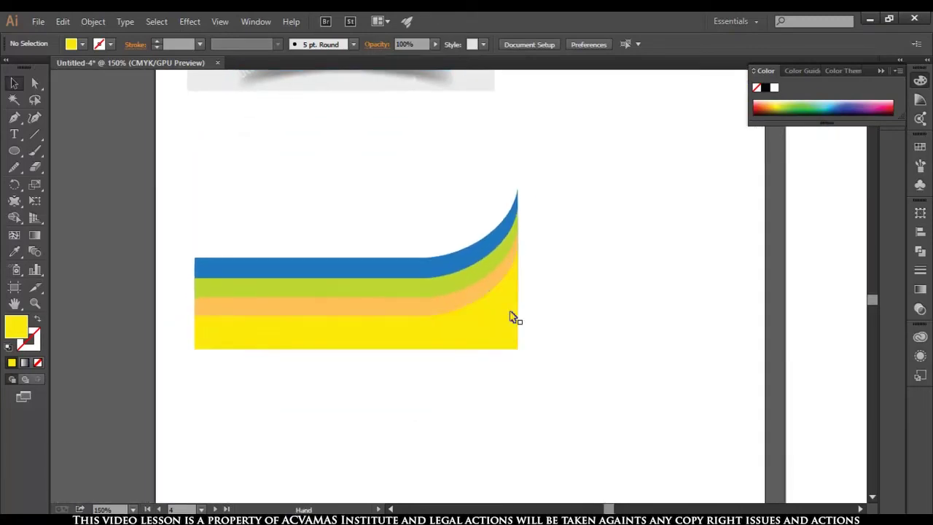
{"action": "left_click", "coordinate": [463, 262]}
{"action": "key", "text": "Up"}
{"action": "key", "text": "Up"}
{"action": "key", "text": "Up"}
{"action": "key", "text": "Up"}
{"action": "key", "text": "Up"}
{"action": "key", "text": "Up"}
{"action": "left_click", "coordinate": [502, 256]}
{"action": "key", "text": "Up"}
{"action": "key", "text": "Up"}
{"action": "left_click", "coordinate": [543, 383]}
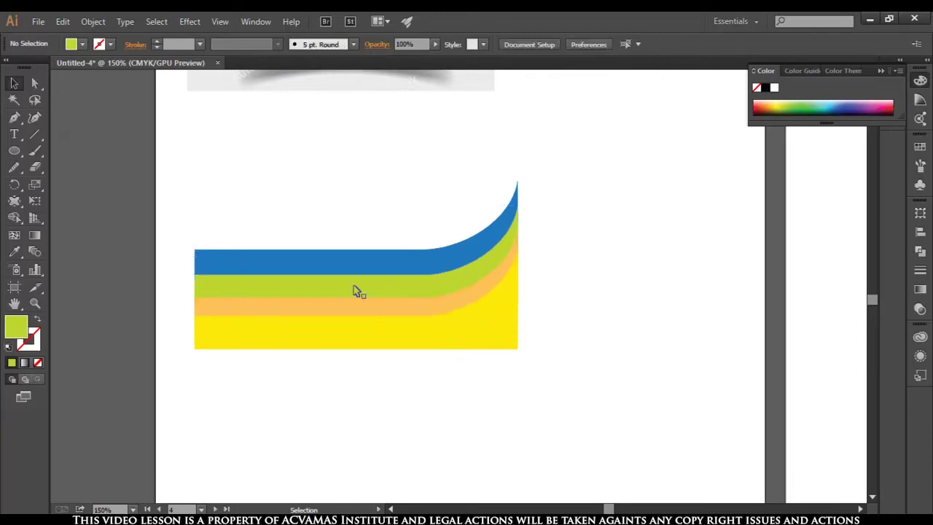
{"action": "left_click_drag", "start_coordinate": [182, 186], "coordinate": [535, 393]}
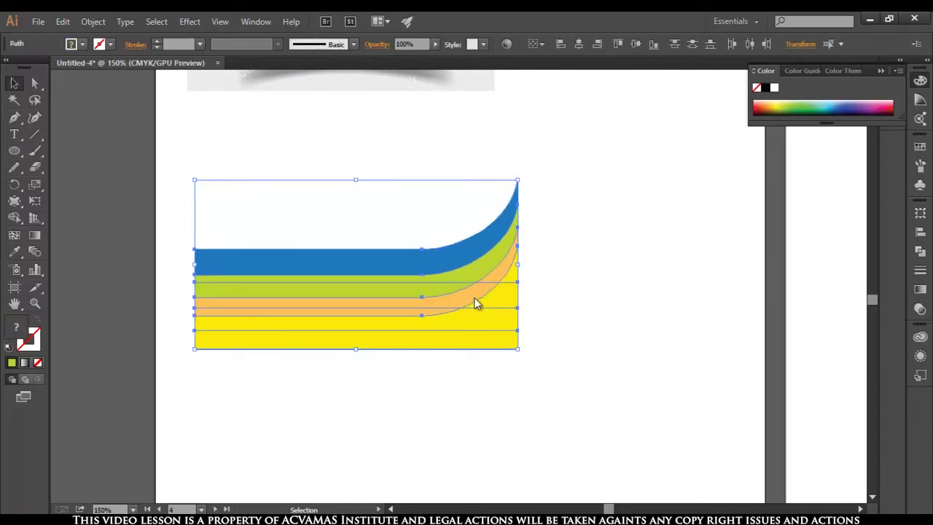
Make a horizontally reflected copy of the striped wave stack
{"action": "right_click", "coordinate": [475, 303]}
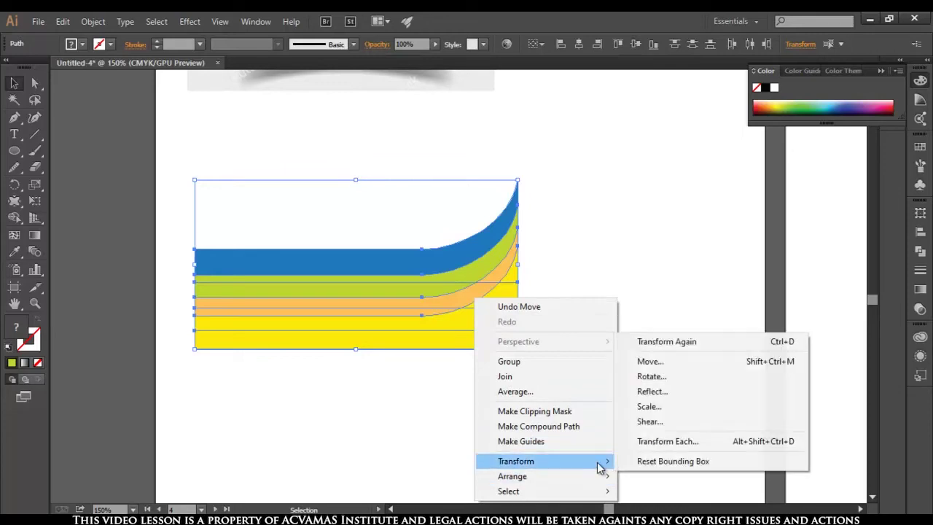
{"action": "left_click", "coordinate": [671, 392]}
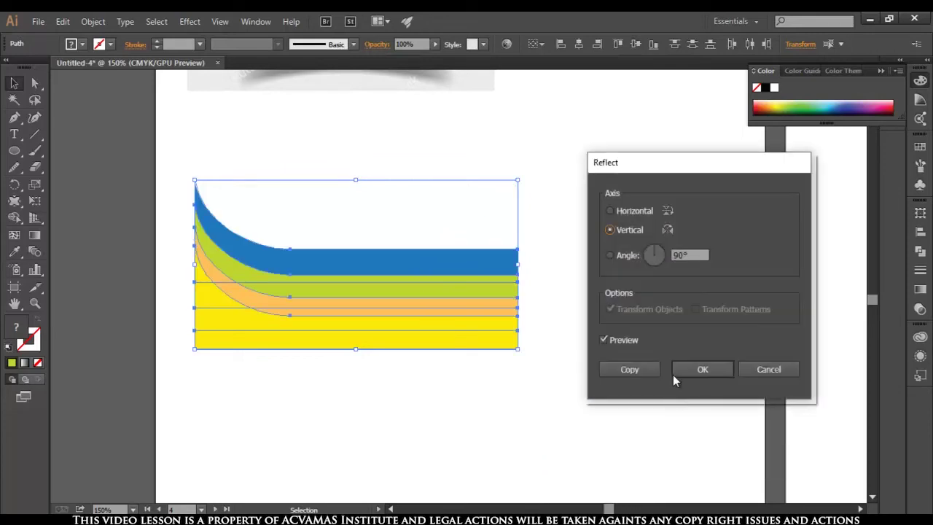
{"action": "left_click", "coordinate": [611, 211]}
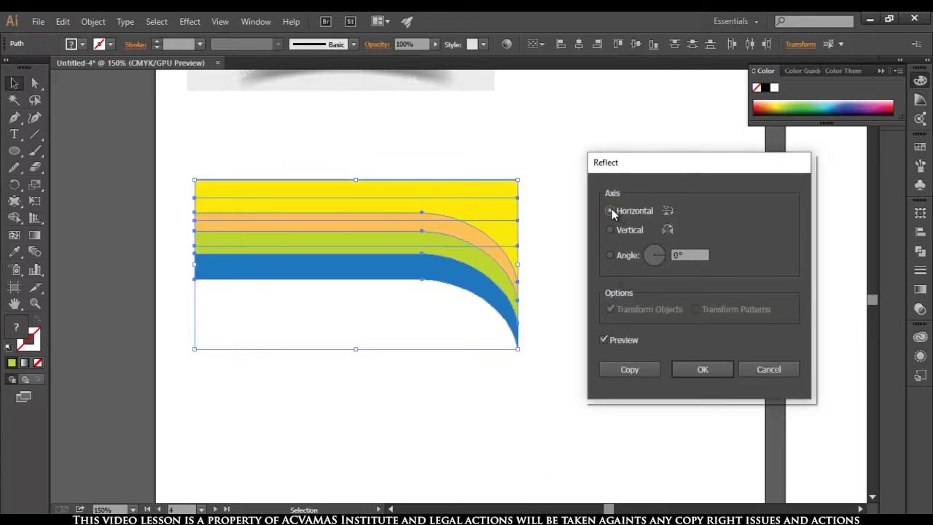
{"action": "left_click", "coordinate": [629, 369]}
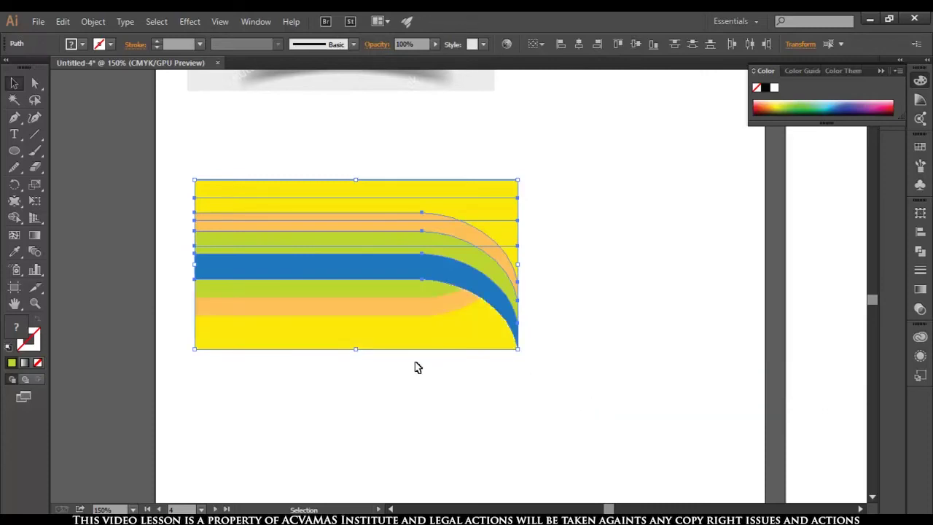
Move the mirrored stripes below the artwork and select all the stripe paths
{"action": "left_click_drag", "start_coordinate": [458, 259], "coordinate": [467, 428]}
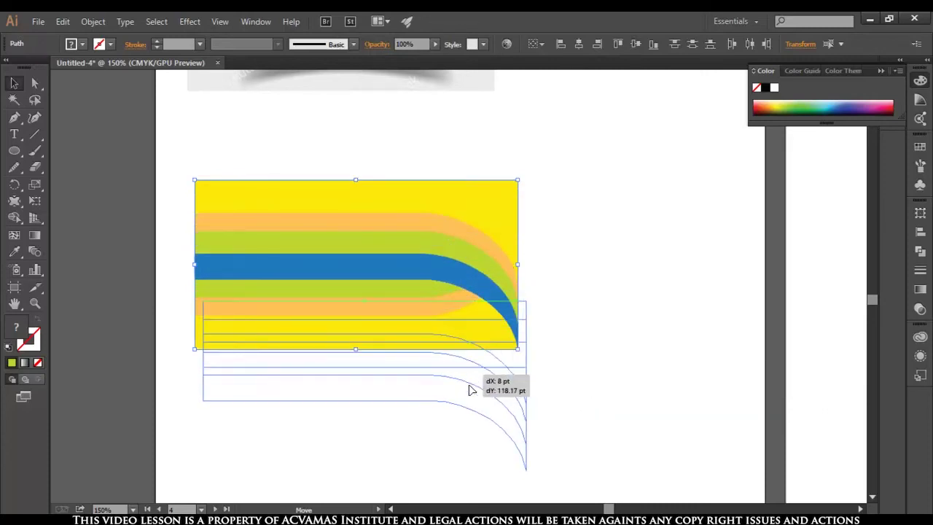
{"action": "left_click_drag", "start_coordinate": [467, 429], "coordinate": [467, 428]}
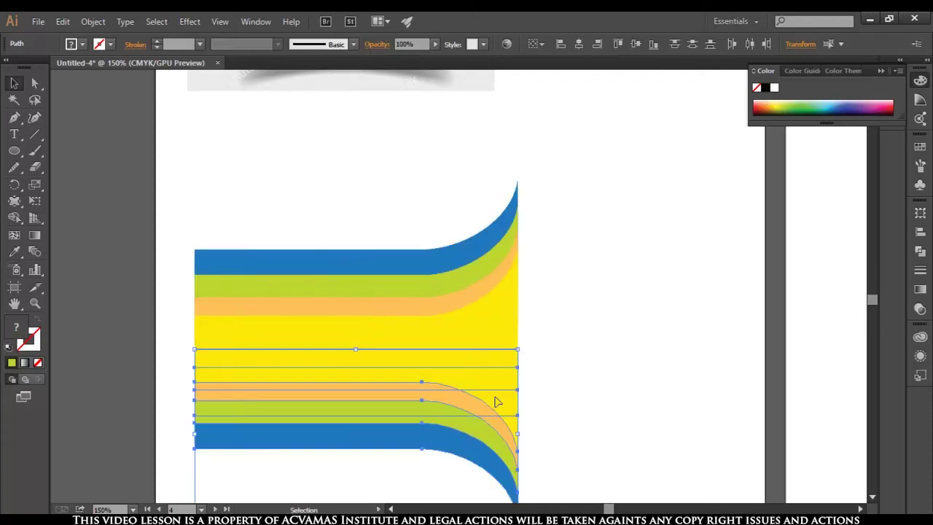
{"action": "scroll", "coordinate": [495, 400], "scroll_direction": "down", "scroll_amount": 2}
{"action": "left_click", "coordinate": [585, 370]}
{"action": "scroll", "coordinate": [426, 393], "scroll_direction": "down", "scroll_amount": 2}
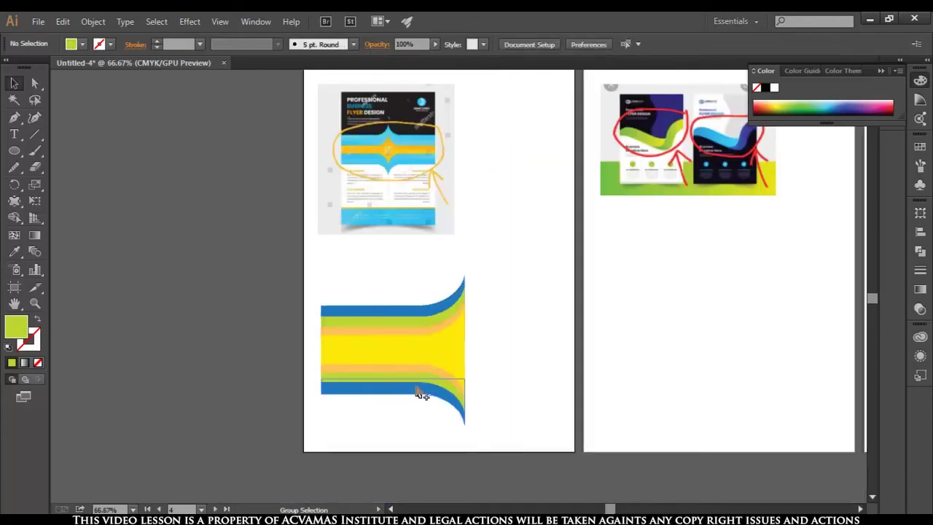
{"action": "left_click_drag", "start_coordinate": [322, 274], "coordinate": [522, 428]}
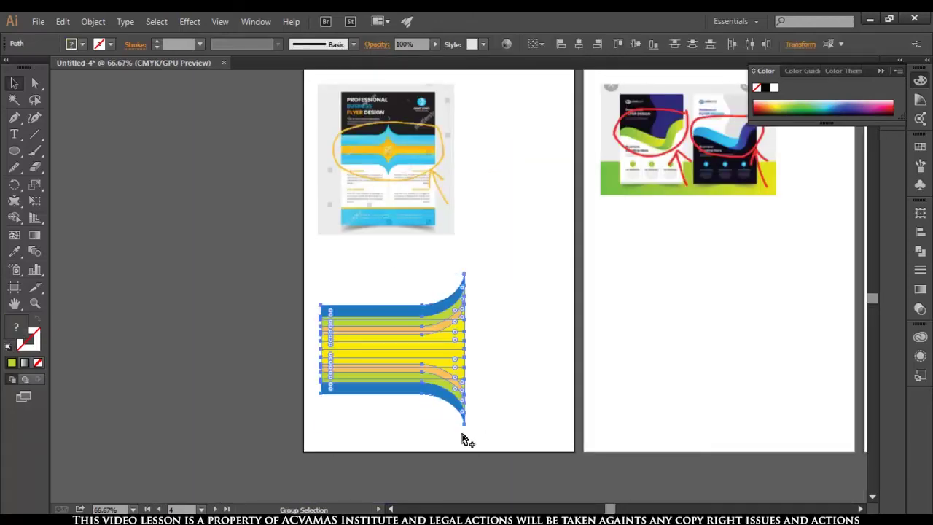
{"action": "scroll", "coordinate": [462, 437], "scroll_direction": "up", "scroll_amount": 2}
{"action": "right_click", "coordinate": [388, 221]}
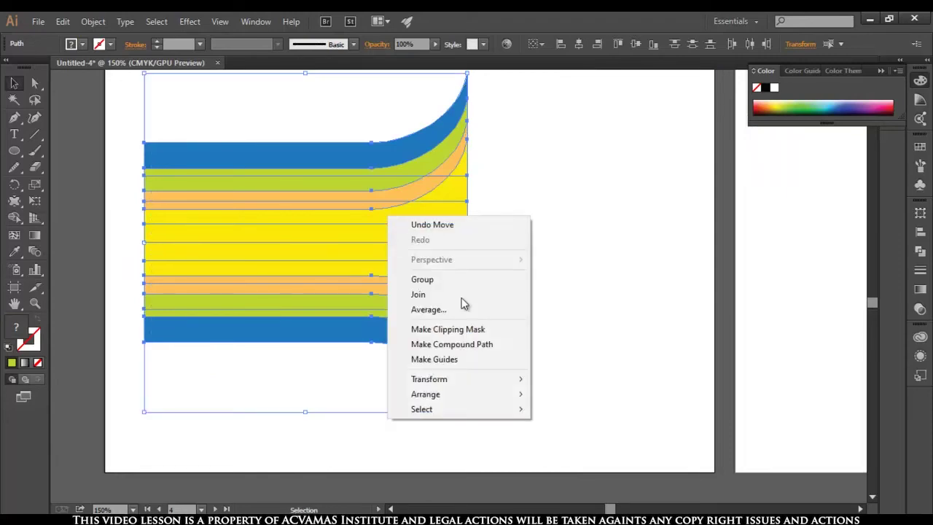
{"action": "mouse_move", "coordinate": [452, 379]}
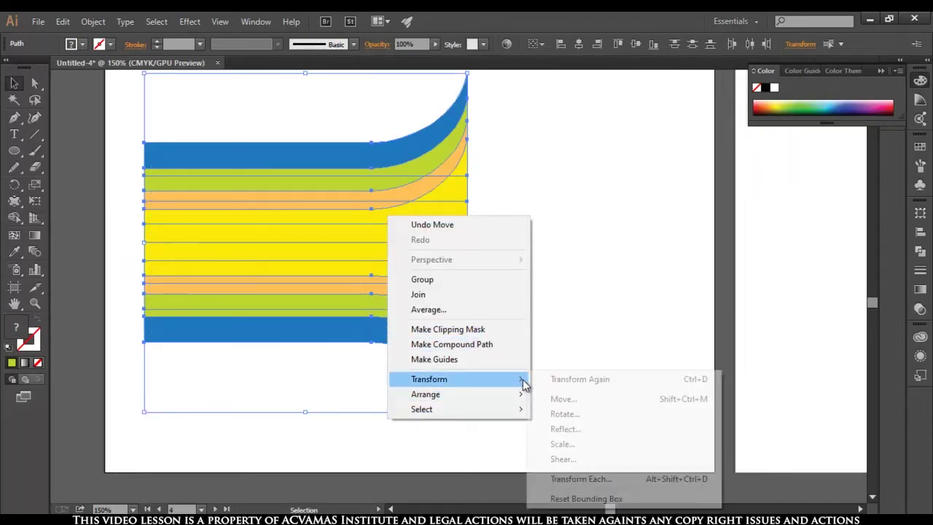
Add a vertically reflected copy of the stripes and move it right to join the original
{"action": "left_click", "coordinate": [562, 430]}
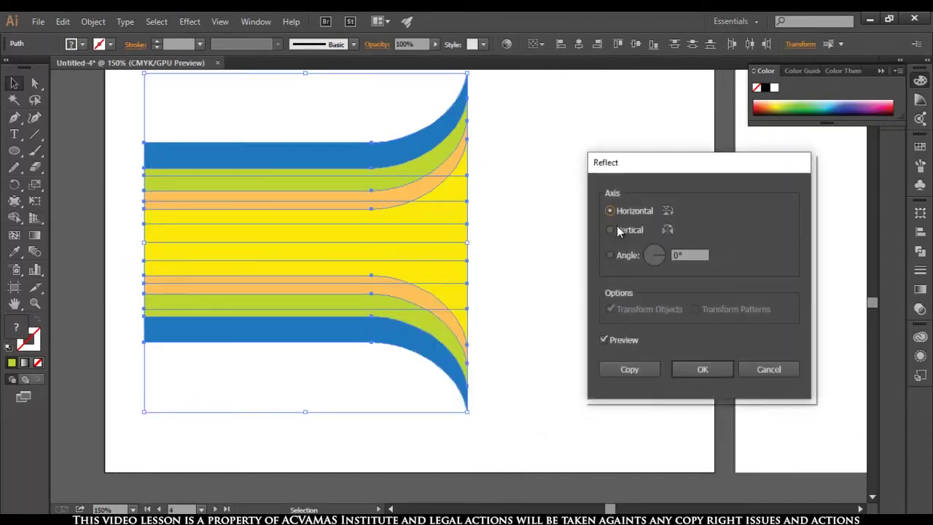
{"action": "left_click", "coordinate": [610, 230]}
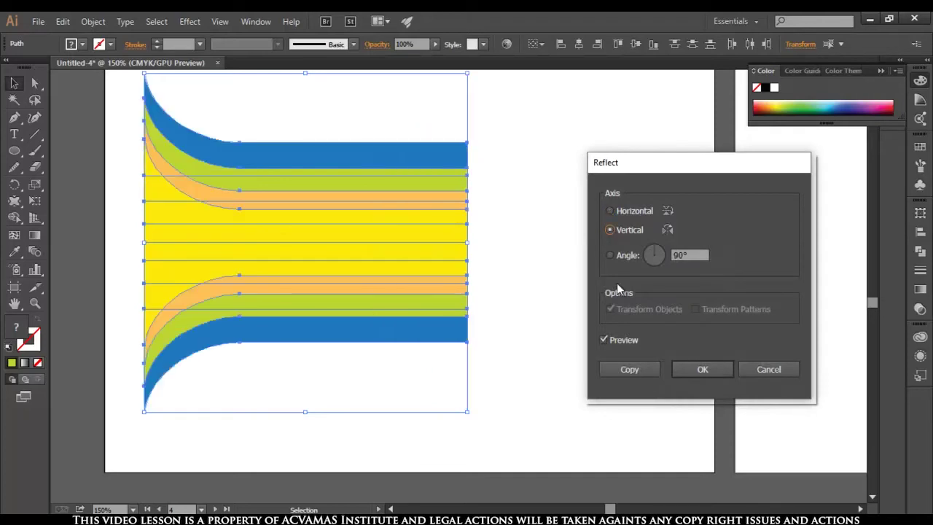
{"action": "left_click", "coordinate": [631, 370]}
{"action": "left_click_drag", "start_coordinate": [352, 261], "coordinate": [676, 260]}
{"action": "scroll", "coordinate": [360, 365], "scroll_direction": "down", "scroll_amount": 1}
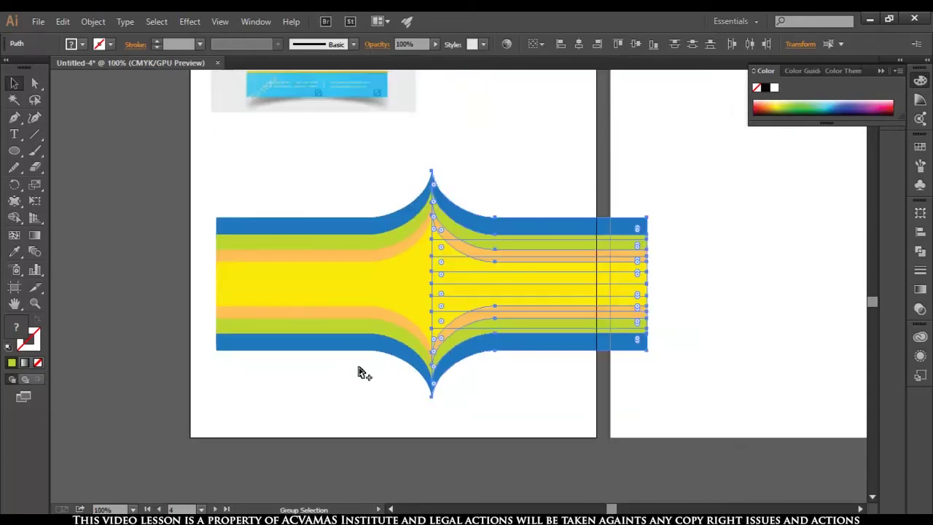
Select both halves and scale the joined band down slightly, then deselect
{"action": "left_click_drag", "start_coordinate": [206, 182], "coordinate": [709, 401]}
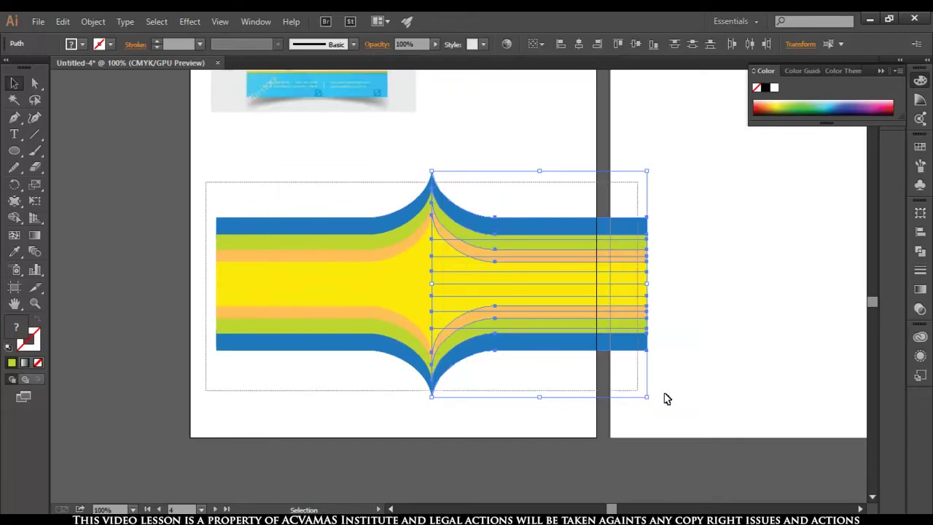
{"action": "left_click_drag", "start_coordinate": [708, 400], "coordinate": [708, 401]}
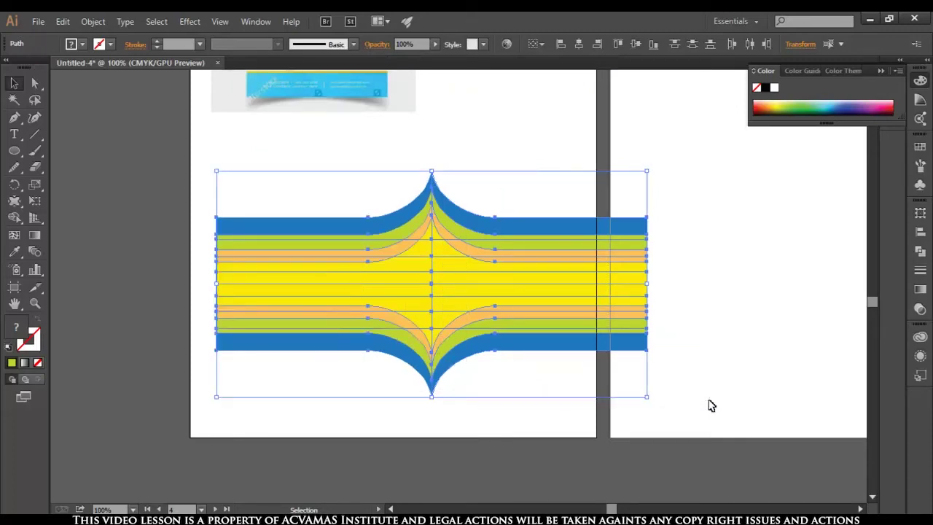
{"action": "left_click_drag", "start_coordinate": [650, 398], "coordinate": [567, 369]}
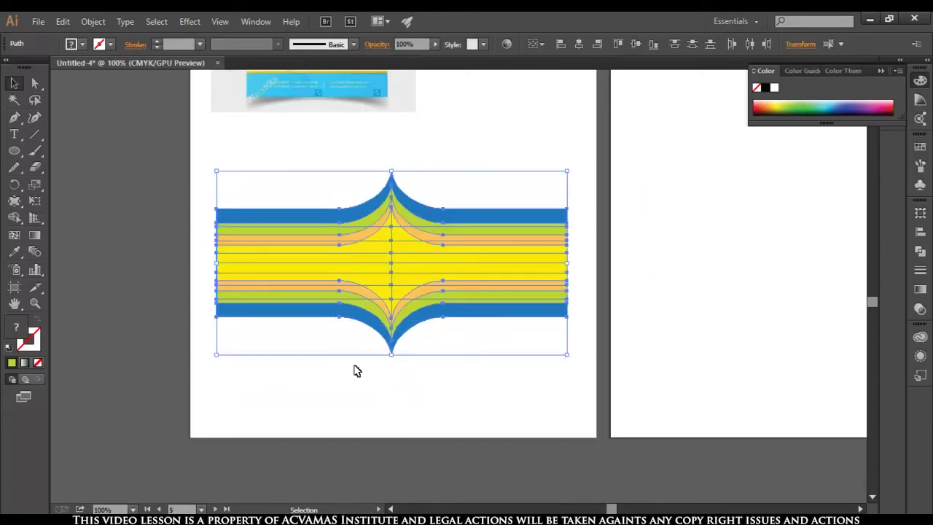
{"action": "left_click", "coordinate": [354, 371]}
{"action": "key", "text": "ctrl+plus"}
{"action": "left_click_drag", "start_coordinate": [589, 258], "coordinate": [535, 345]}
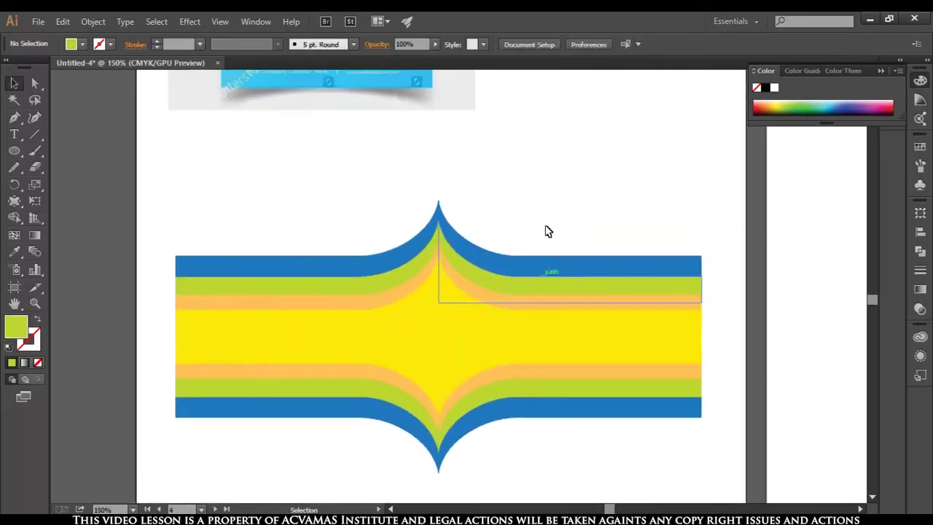
{"action": "scroll", "coordinate": [553, 235], "scroll_direction": "down", "scroll_amount": 2}
Pan and zoom over to the reference flyers' green and blue wave designs
{"action": "scroll", "coordinate": [534, 245], "scroll_direction": "down", "scroll_amount": 1}
{"action": "scroll", "coordinate": [534, 245], "scroll_direction": "up", "scroll_amount": 1}
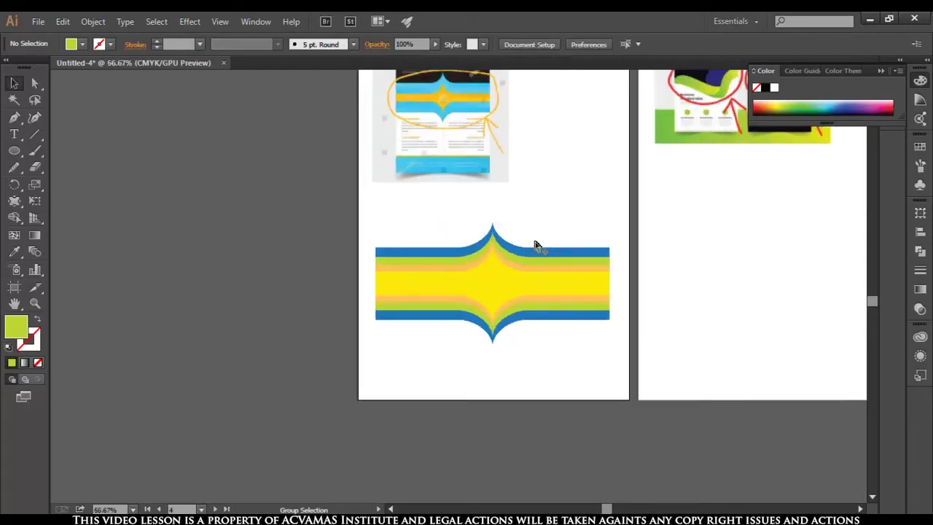
{"action": "scroll", "coordinate": [534, 245], "scroll_direction": "up", "scroll_amount": 1}
{"action": "left_click_drag", "start_coordinate": [568, 303], "coordinate": [515, 337]}
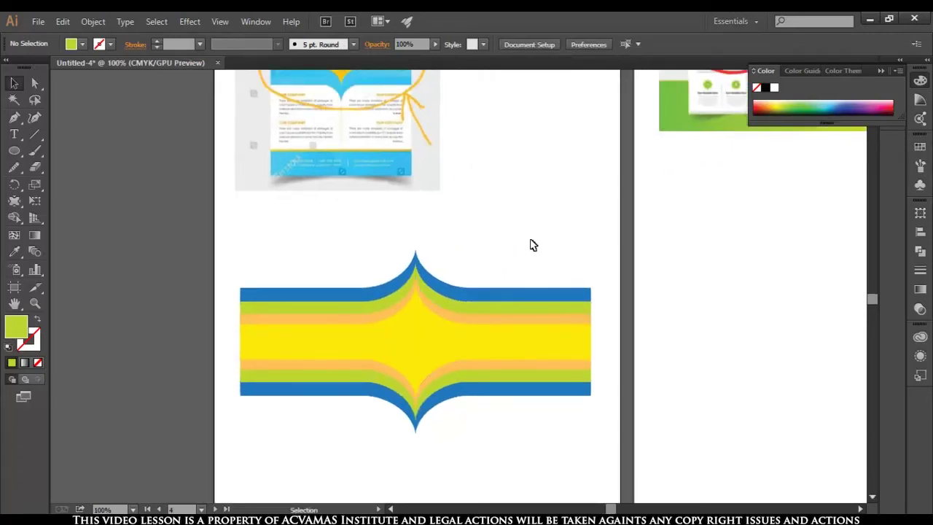
{"action": "scroll", "coordinate": [488, 246], "scroll_direction": "up", "scroll_amount": 2}
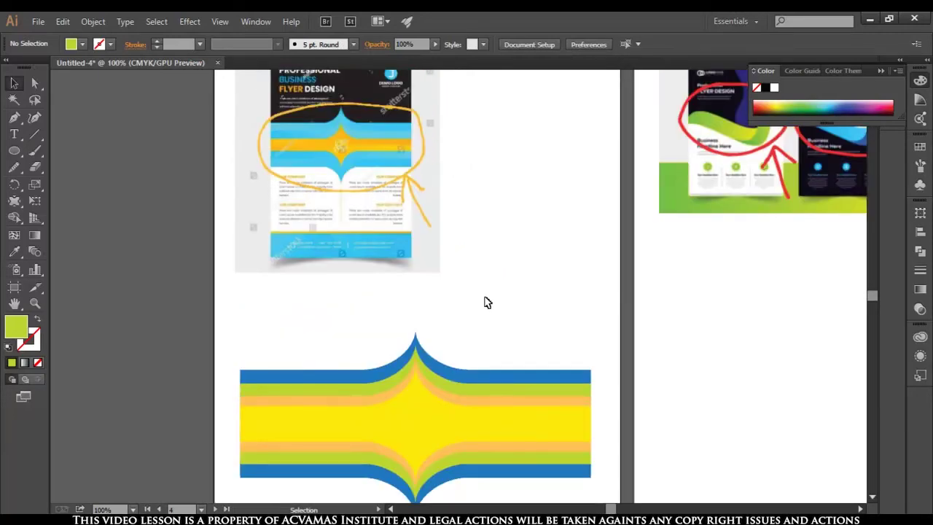
{"action": "scroll", "coordinate": [488, 302], "scroll_direction": "down", "scroll_amount": 2}
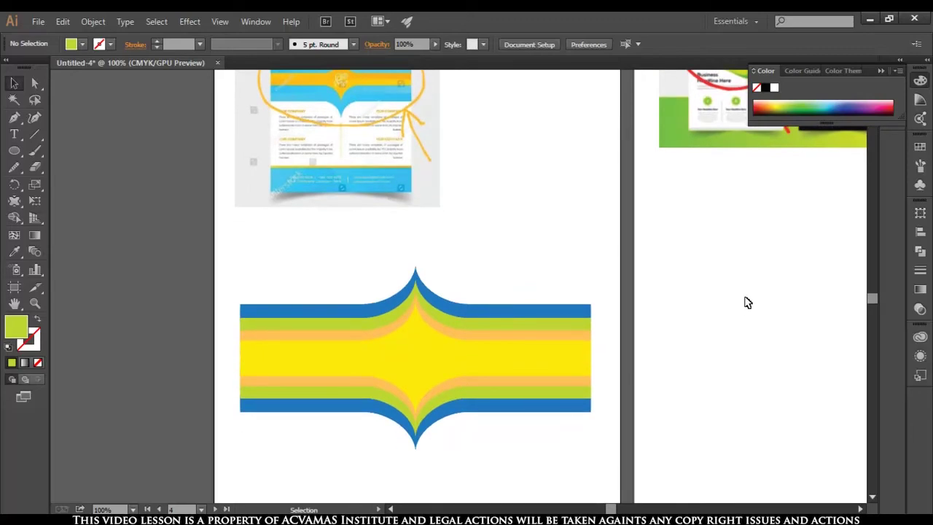
{"action": "left_click_drag", "start_coordinate": [767, 292], "coordinate": [373, 430]}
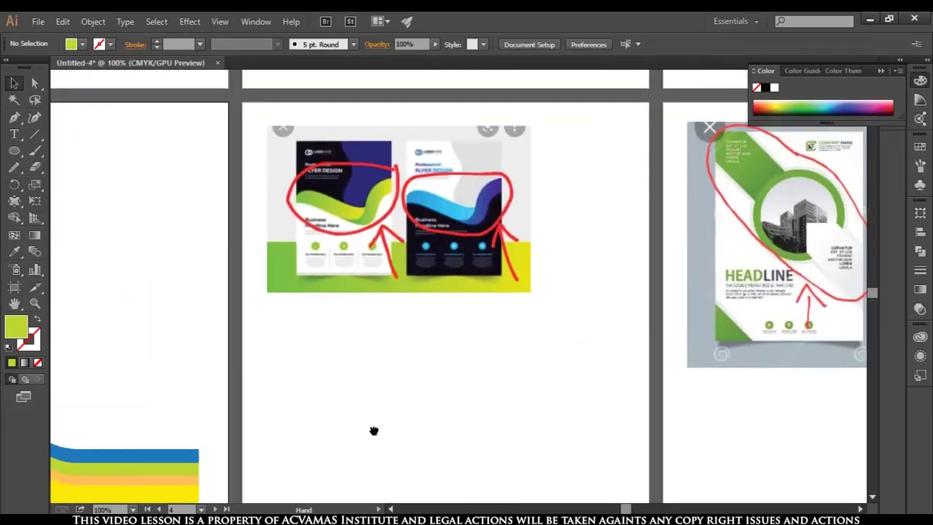
{"action": "scroll", "coordinate": [365, 235], "scroll_direction": "up", "scroll_amount": 2}
{"action": "scroll", "coordinate": [365, 235], "scroll_direction": "up", "scroll_amount": 2}
{"action": "scroll", "coordinate": [365, 236], "scroll_direction": "down", "scroll_amount": 2}
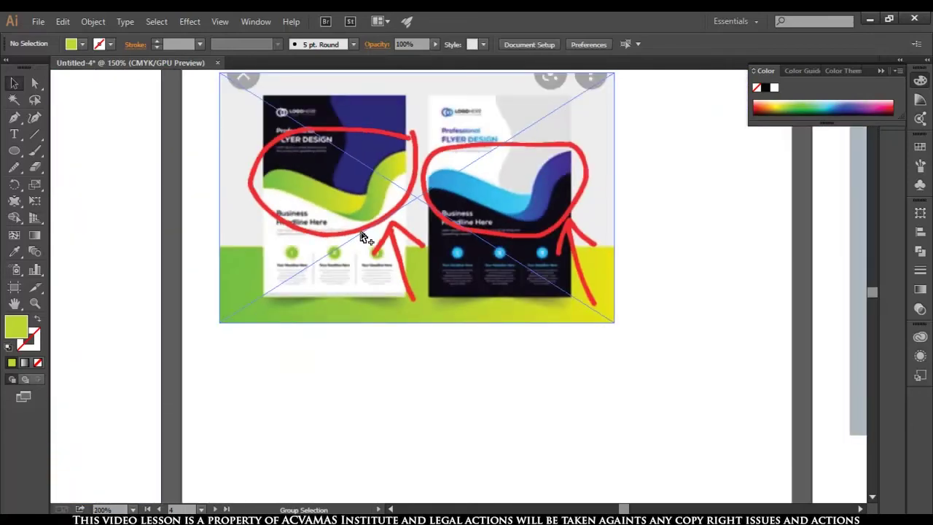
{"action": "left_click_drag", "start_coordinate": [504, 237], "coordinate": [511, 279]}
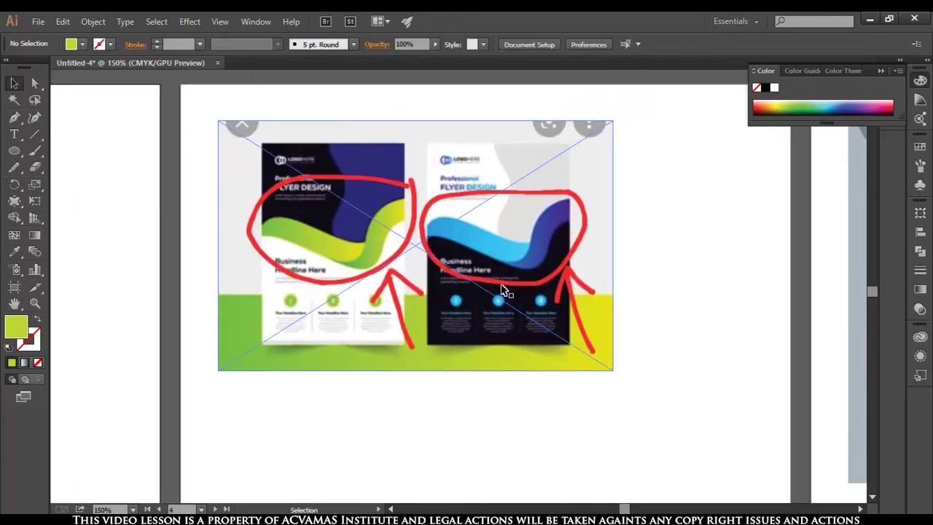
{"action": "scroll", "coordinate": [391, 310], "scroll_direction": "up", "scroll_amount": 2}
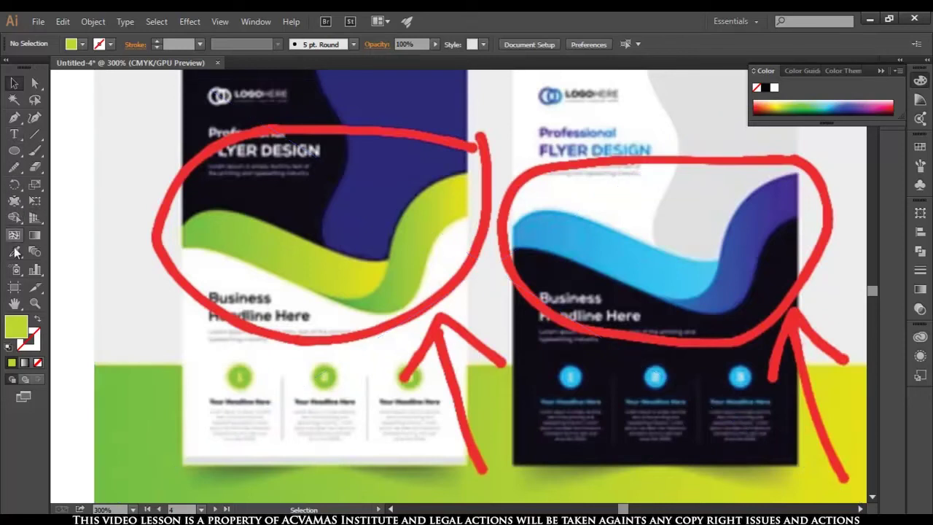
Trace the green wave's top edge with curved Pen anchors from its left end to the dip
{"action": "left_click", "coordinate": [16, 119]}
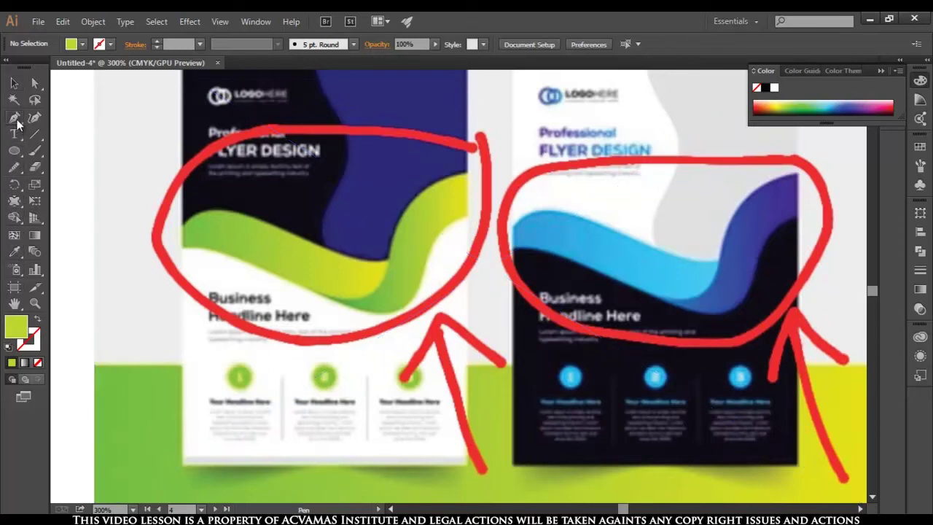
{"action": "scroll", "coordinate": [357, 292], "scroll_direction": "up", "scroll_amount": 1}
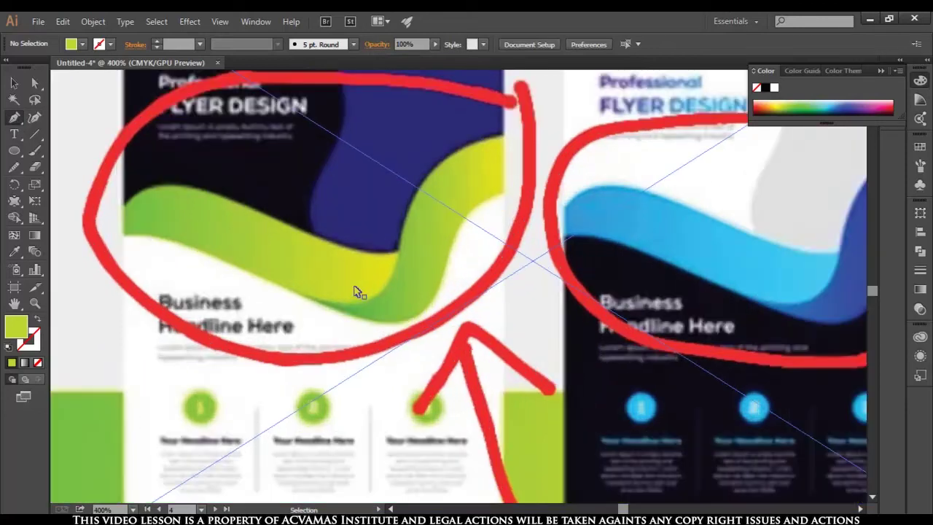
{"action": "scroll", "coordinate": [357, 291], "scroll_direction": "down", "scroll_amount": 1}
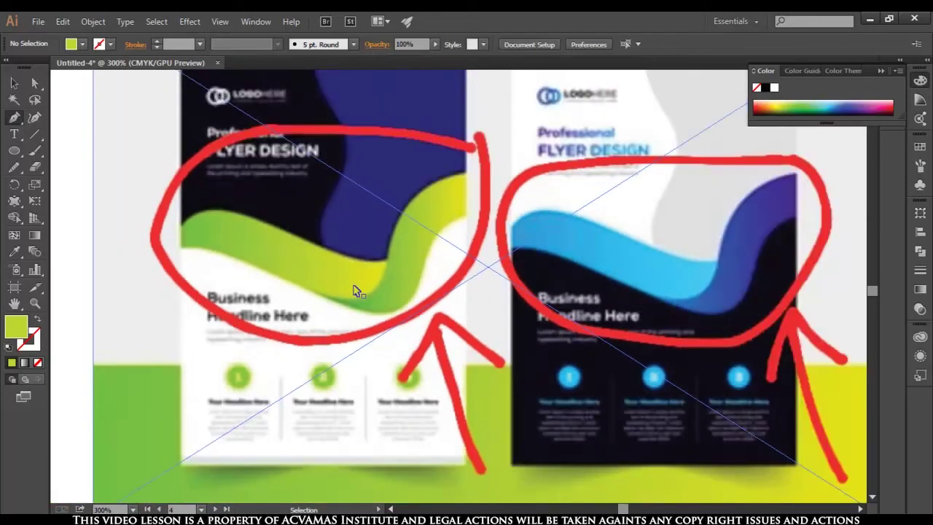
{"action": "left_click", "coordinate": [182, 228]}
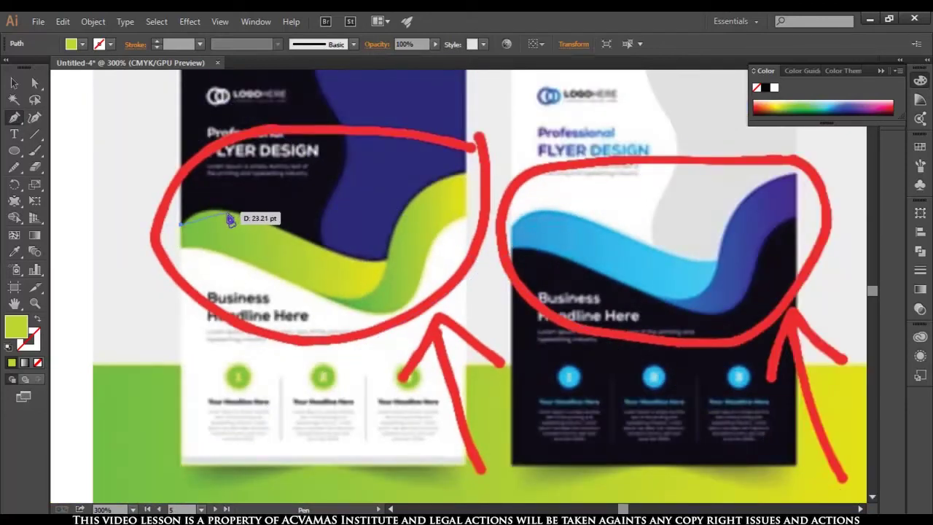
{"action": "left_click_drag", "start_coordinate": [257, 225], "coordinate": [254, 225]}
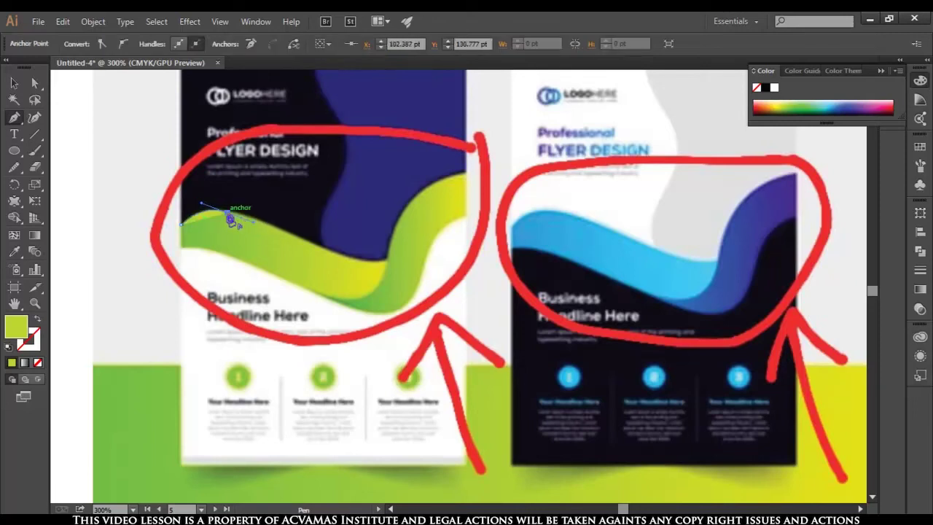
{"action": "left_click", "coordinate": [230, 218]}
{"action": "left_click_drag", "start_coordinate": [314, 248], "coordinate": [365, 268]}
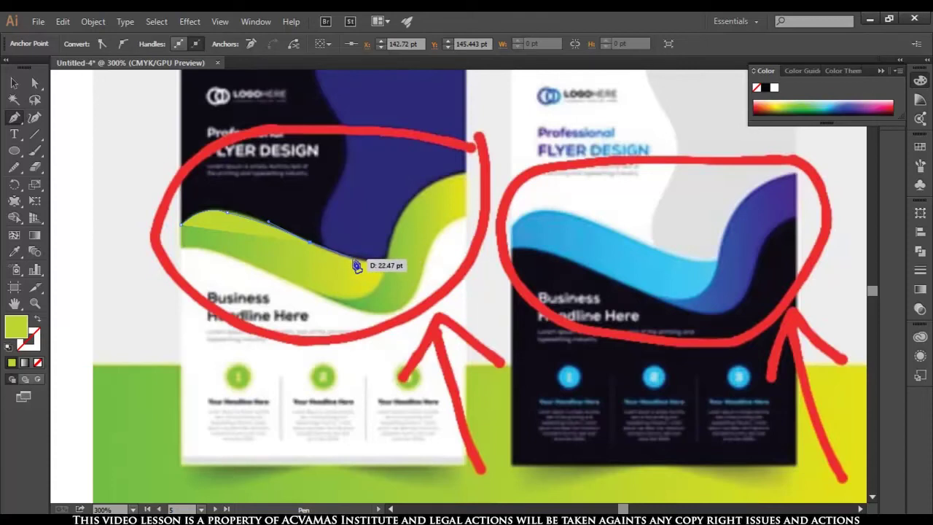
{"action": "left_click_drag", "start_coordinate": [365, 268], "coordinate": [390, 255]}
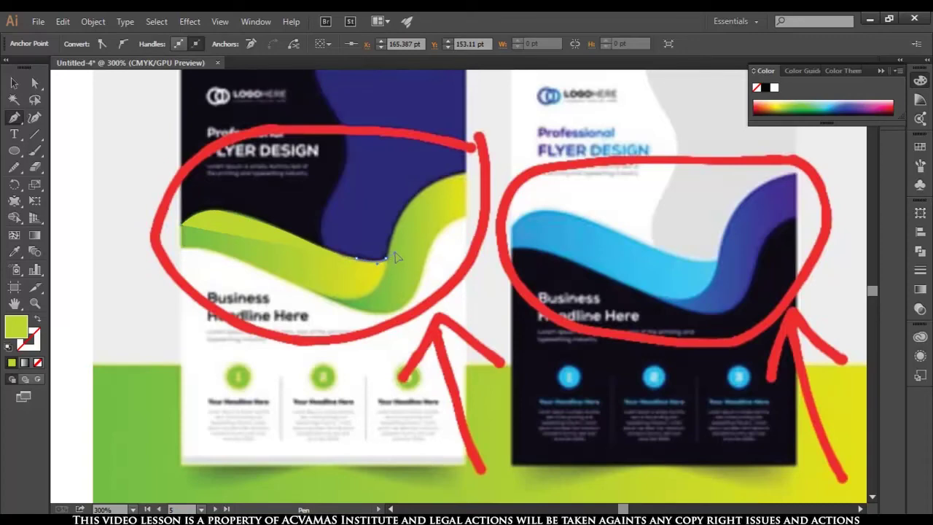
{"action": "left_click_drag", "start_coordinate": [387, 259], "coordinate": [391, 268]}
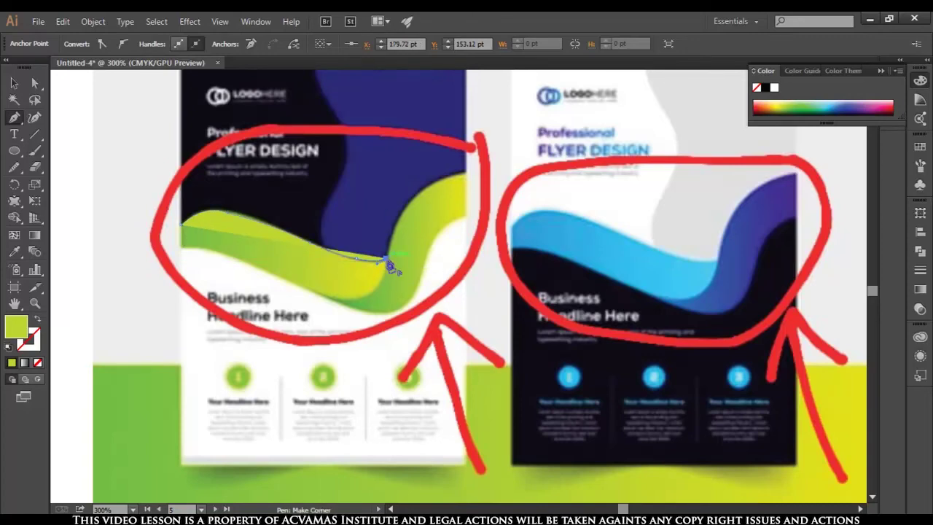
Trace the green wave's lower edge back to the left and close the outline
{"action": "scroll", "coordinate": [374, 301], "scroll_direction": "up", "scroll_amount": 2}
{"action": "mouse_move", "coordinate": [330, 298]}
{"action": "left_mouse_down"}
{"action": "mouse_move", "coordinate": [260, 300]}
{"action": "mouse_move", "coordinate": [257, 311]}
{"action": "left_mouse_up"}
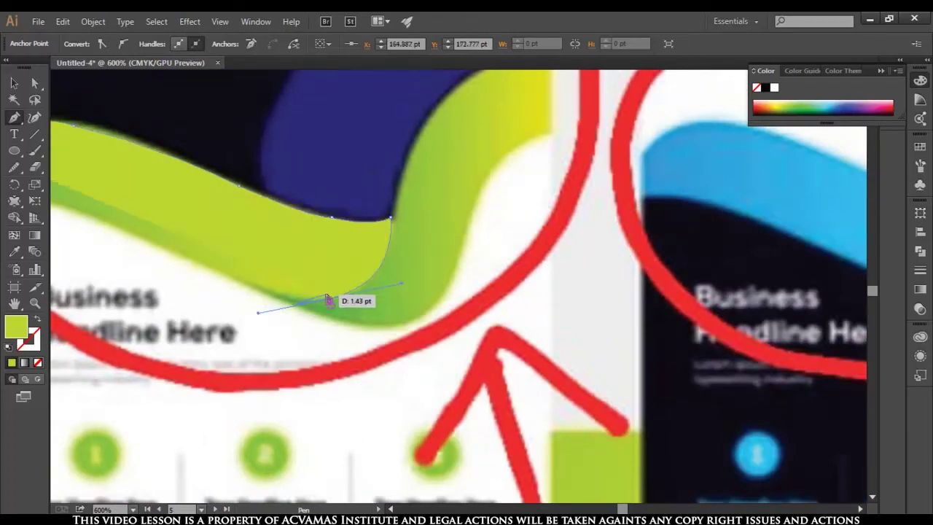
{"action": "left_click", "coordinate": [329, 298], "text": "alt"}
{"action": "mouse_move", "coordinate": [341, 325]}
{"action": "left_mouse_down"}
{"action": "mouse_move", "coordinate": [523, 392]}
{"action": "mouse_move", "coordinate": [407, 341]}
{"action": "left_mouse_up"}
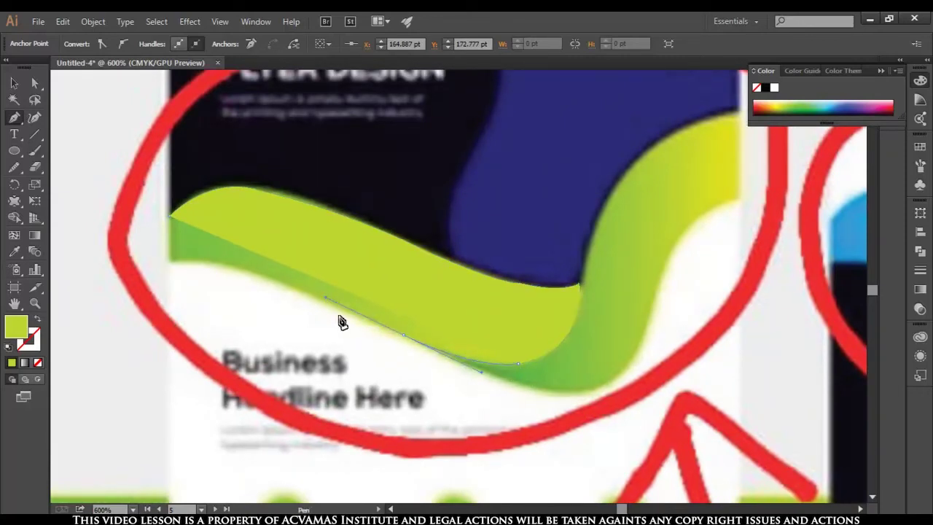
{"action": "mouse_move", "coordinate": [402, 337]}
{"action": "left_mouse_down"}
{"action": "mouse_move", "coordinate": [220, 282]}
{"action": "mouse_move", "coordinate": [265, 281]}
{"action": "left_mouse_up"}
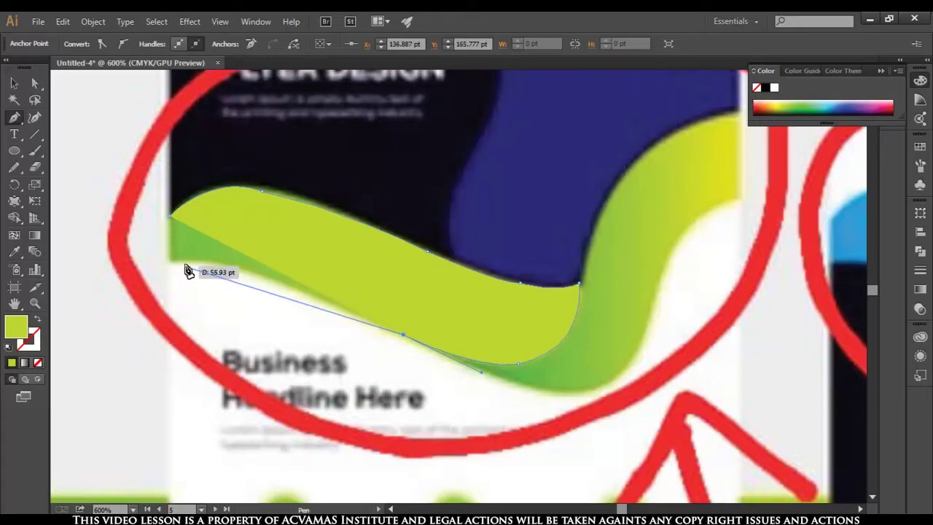
{"action": "left_click", "coordinate": [264, 277]}
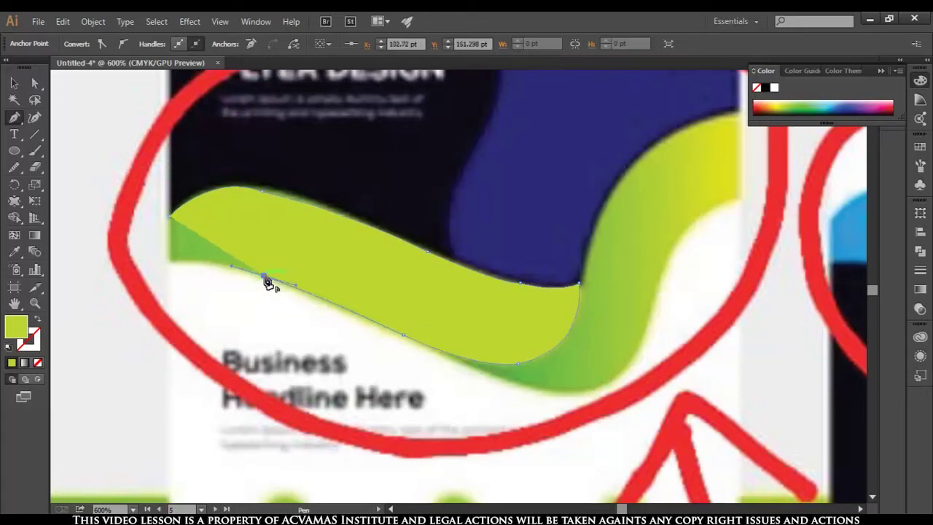
{"action": "left_click_drag", "start_coordinate": [170, 261], "coordinate": [139, 270]}
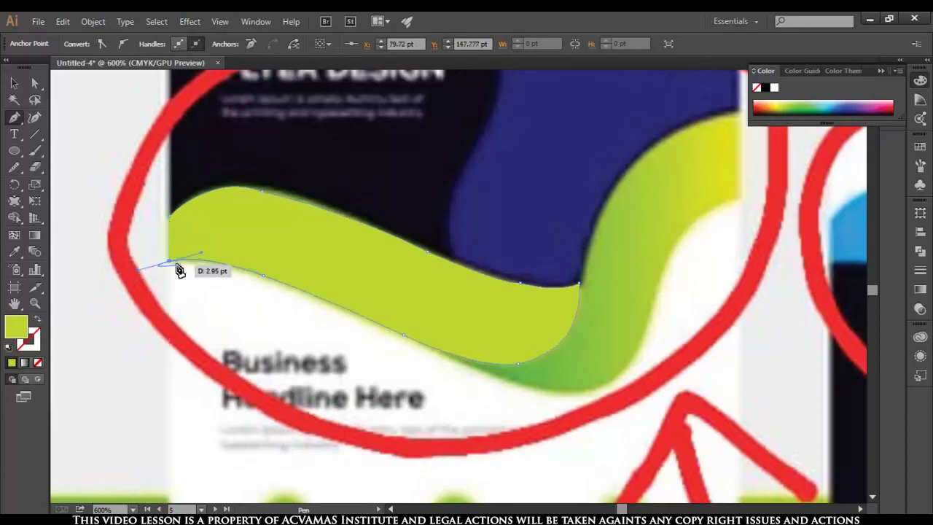
{"action": "left_click", "coordinate": [170, 217]}
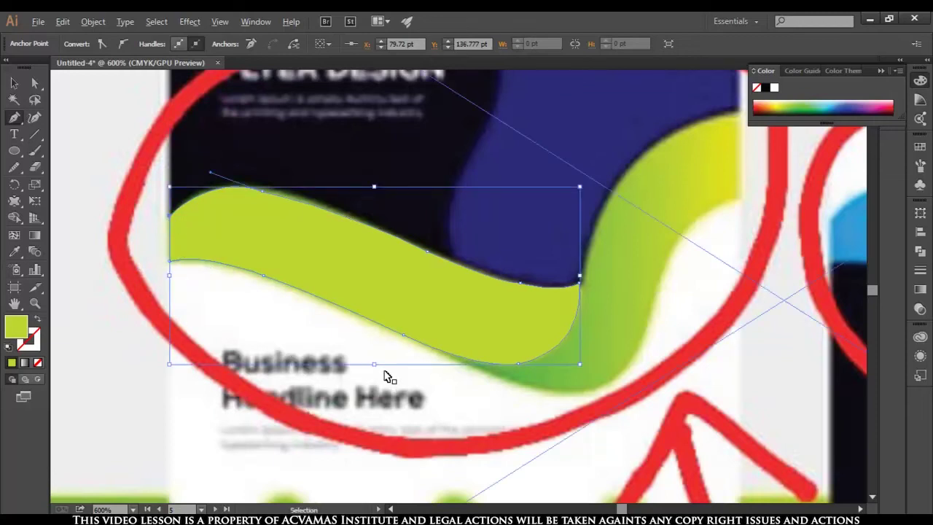
Start a new path down the reference wave's curling right part and around its lower bend
{"action": "scroll", "coordinate": [386, 370], "scroll_direction": "down", "scroll_amount": 1}
{"action": "mouse_move", "coordinate": [576, 316]}
{"action": "left_mouse_down"}
{"action": "mouse_move", "coordinate": [490, 350]}
{"action": "mouse_move", "coordinate": [473, 333]}
{"action": "left_mouse_up"}
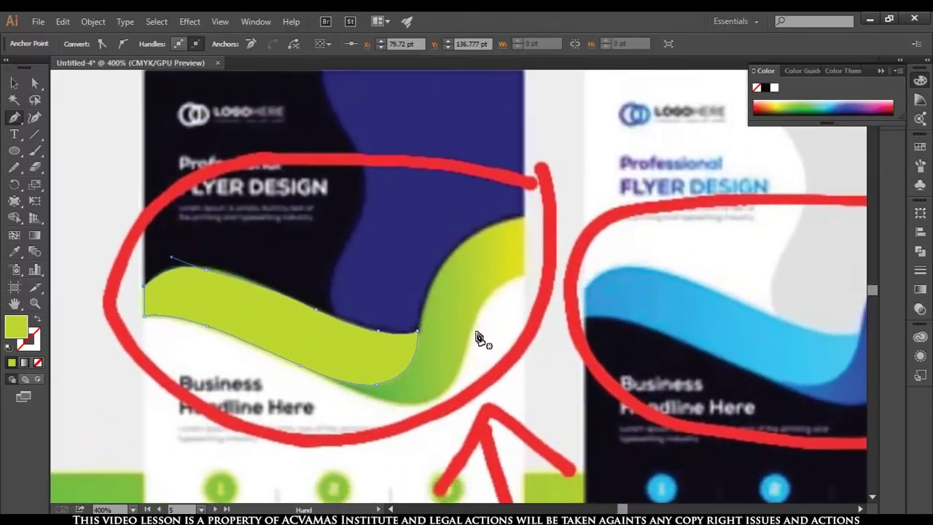
{"action": "left_click", "coordinate": [522, 217]}
{"action": "left_click", "coordinate": [522, 275]}
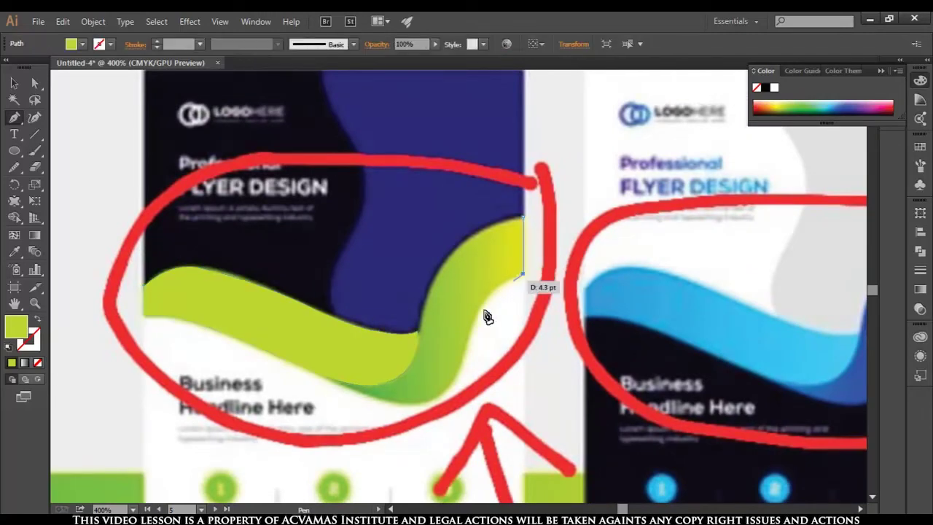
{"action": "left_click_drag", "start_coordinate": [470, 334], "coordinate": [459, 390]}
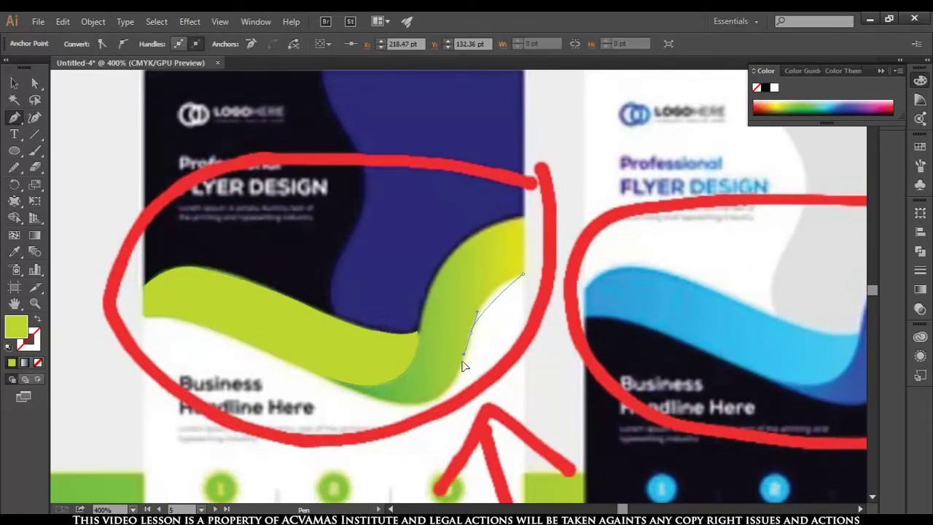
{"action": "left_click", "coordinate": [470, 334]}
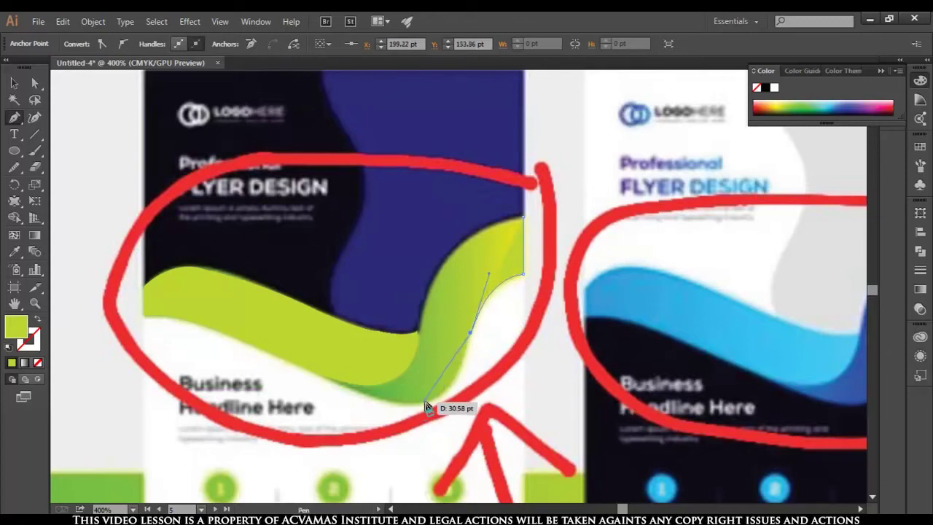
{"action": "mouse_move", "coordinate": [425, 402]}
{"action": "left_mouse_down"}
{"action": "mouse_move", "coordinate": [392, 414]}
{"action": "mouse_move", "coordinate": [326, 386]}
{"action": "left_mouse_up"}
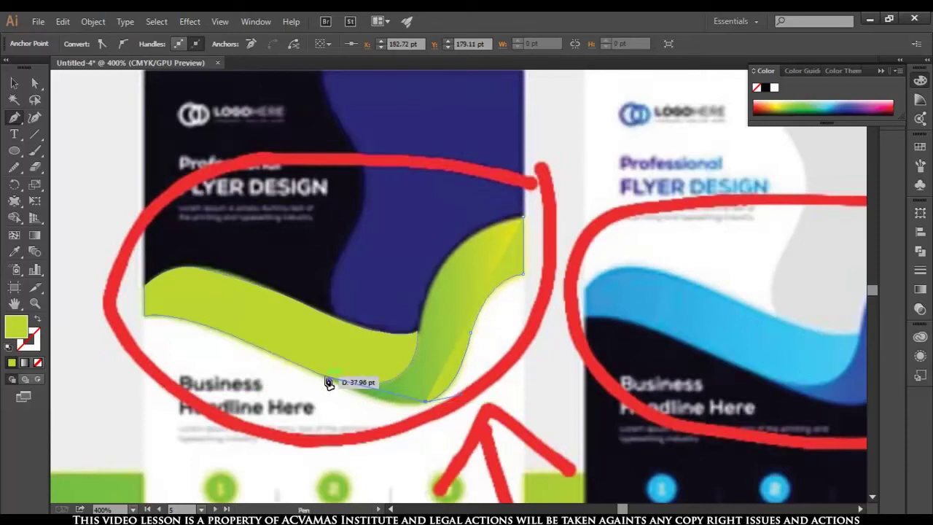
{"action": "left_click_drag", "start_coordinate": [326, 386], "coordinate": [248, 337]}
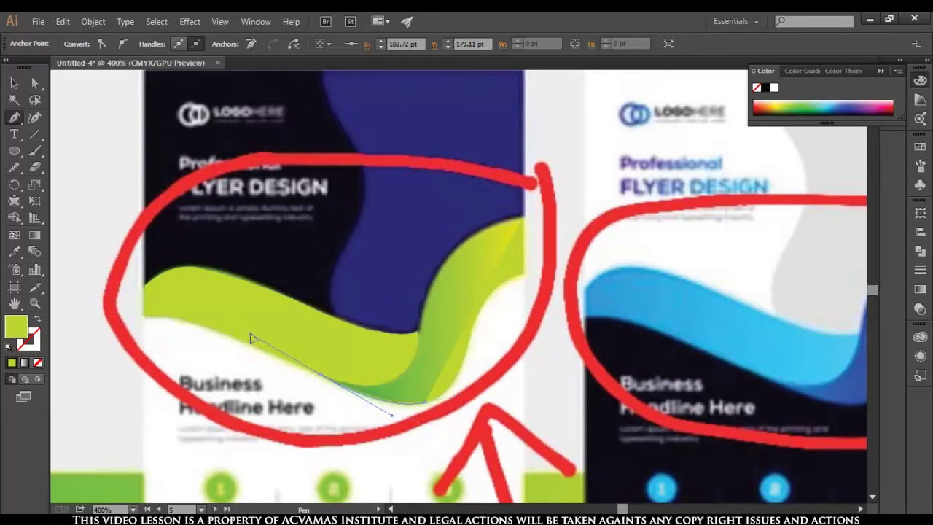
{"action": "left_click_drag", "start_coordinate": [247, 338], "coordinate": [250, 337]}
{"action": "left_click_drag", "start_coordinate": [321, 386], "coordinate": [322, 387]}
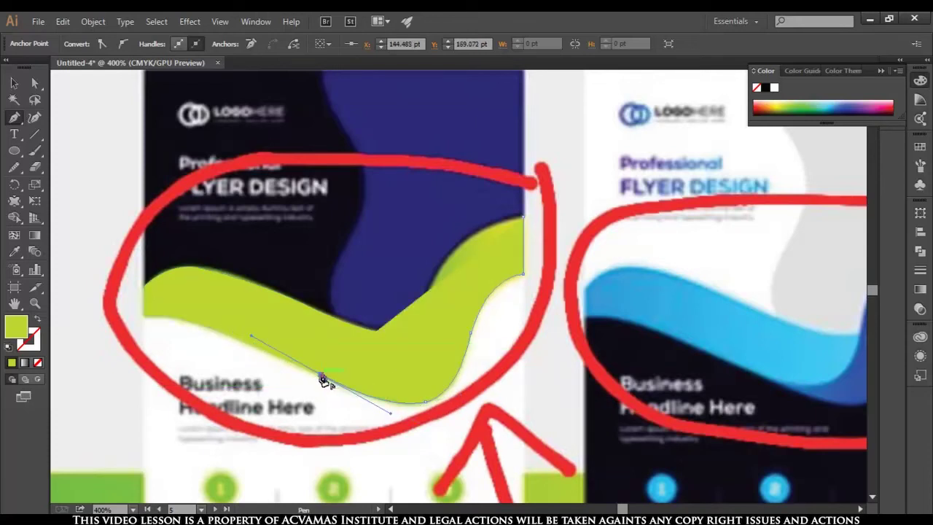
{"action": "key", "text": "ctrl+equal"}
{"action": "key", "text": "ctrl+equal"}
{"action": "key", "text": "ctrl+equal"}
Continue the curl outline along the inner edge and up toward the top
{"action": "left_click_drag", "start_coordinate": [467, 349], "coordinate": [535, 303]}
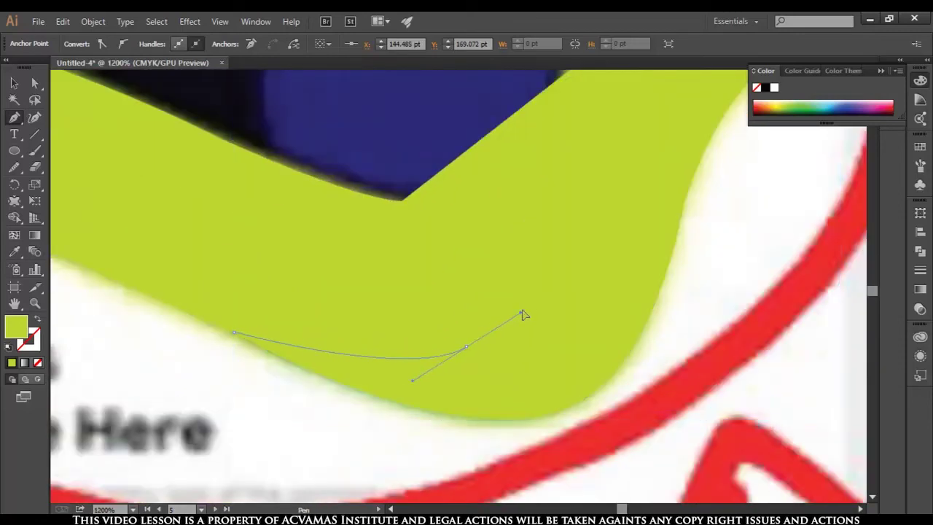
{"action": "left_click_drag", "start_coordinate": [535, 303], "coordinate": [535, 306]}
{"action": "key", "text": "ctrl+z"}
{"action": "left_click_drag", "start_coordinate": [454, 345], "coordinate": [539, 306]}
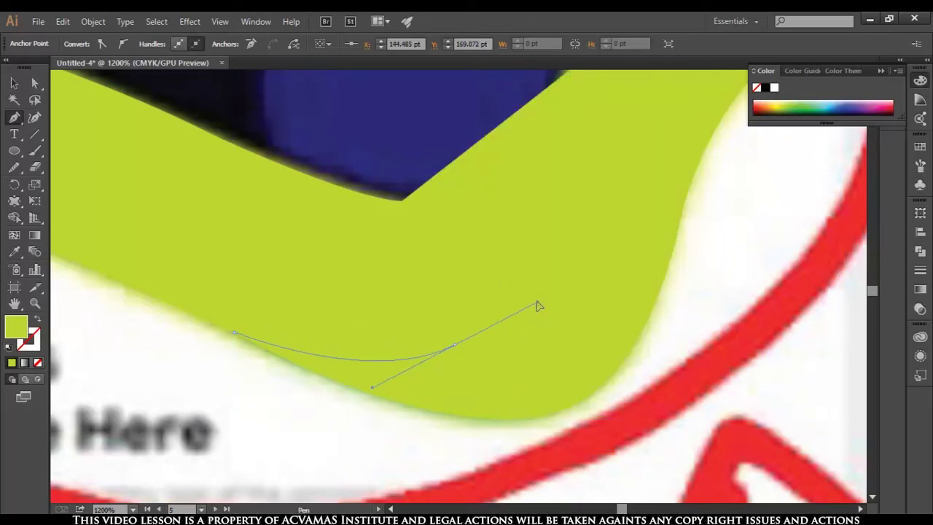
{"action": "left_click", "coordinate": [528, 214]}
{"action": "left_click_drag", "start_coordinate": [527, 214], "coordinate": [527, 208]}
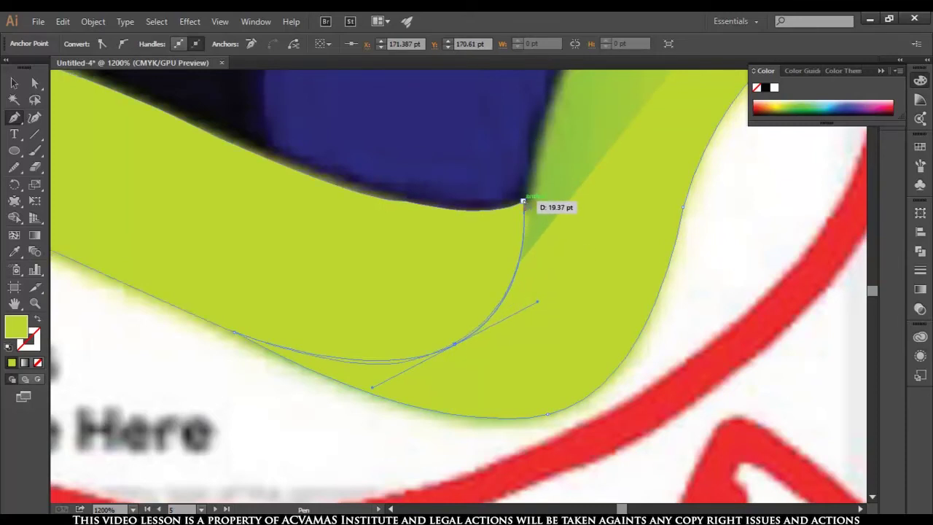
{"action": "scroll", "coordinate": [525, 204], "scroll_direction": "up", "scroll_amount": 3}
{"action": "mouse_move", "coordinate": [526, 204]}
{"action": "left_mouse_down"}
{"action": "mouse_move", "coordinate": [545, 230]}
{"action": "mouse_move", "coordinate": [461, 191]}
{"action": "mouse_move", "coordinate": [547, 130]}
{"action": "left_mouse_up"}
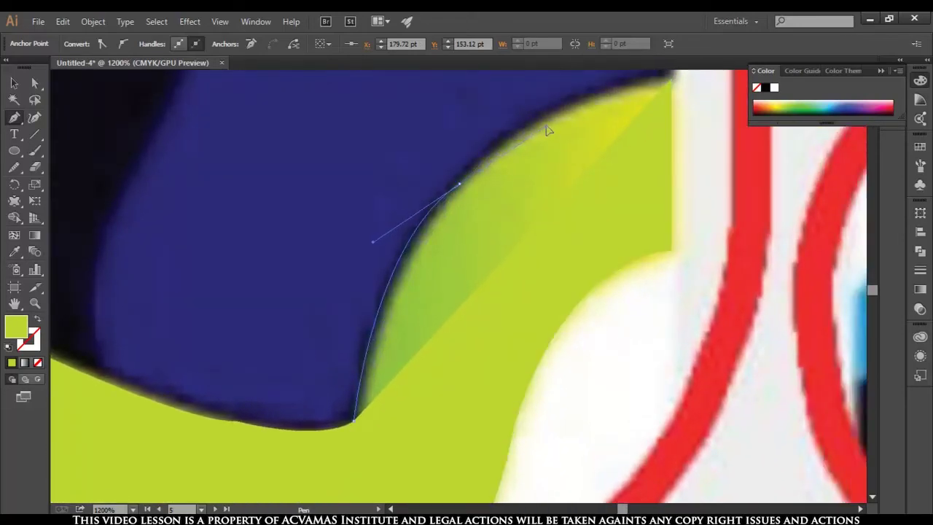
{"action": "left_click_drag", "start_coordinate": [537, 192], "coordinate": [406, 298]}
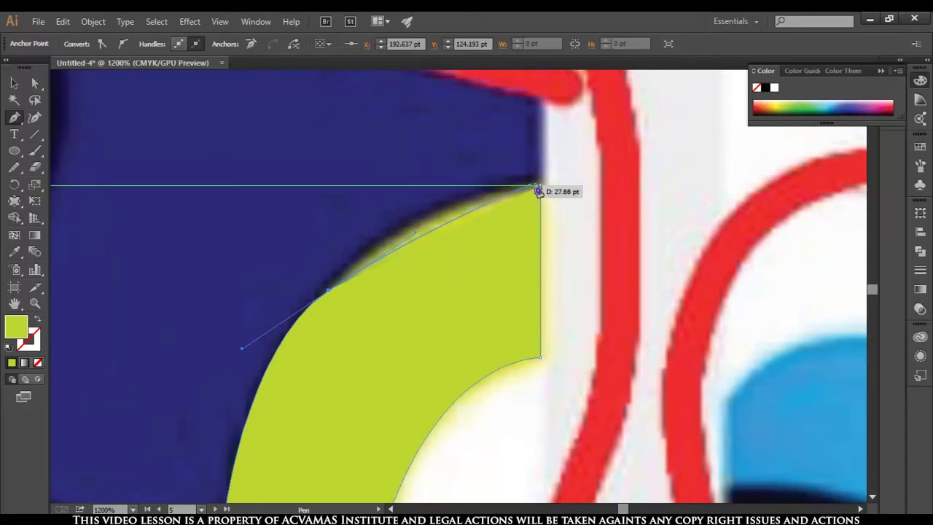
Close the curl shape at its top point and smooth the curve joining it
{"action": "left_click", "coordinate": [538, 189]}
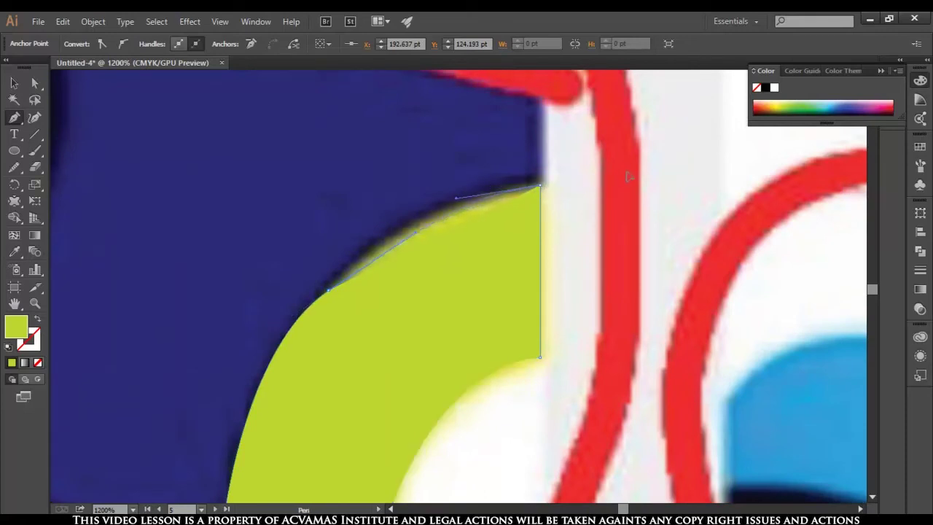
{"action": "mouse_move", "coordinate": [628, 176]}
{"action": "left_mouse_down"}
{"action": "mouse_move", "coordinate": [614, 166]}
{"action": "mouse_move", "coordinate": [607, 183]}
{"action": "left_mouse_up"}
{"action": "left_click", "coordinate": [329, 291]}
{"action": "left_click_drag", "start_coordinate": [540, 188], "coordinate": [633, 175]}
{"action": "scroll", "coordinate": [396, 313], "scroll_direction": "down", "scroll_amount": 4}
{"action": "left_click_drag", "start_coordinate": [395, 317], "coordinate": [499, 273]}
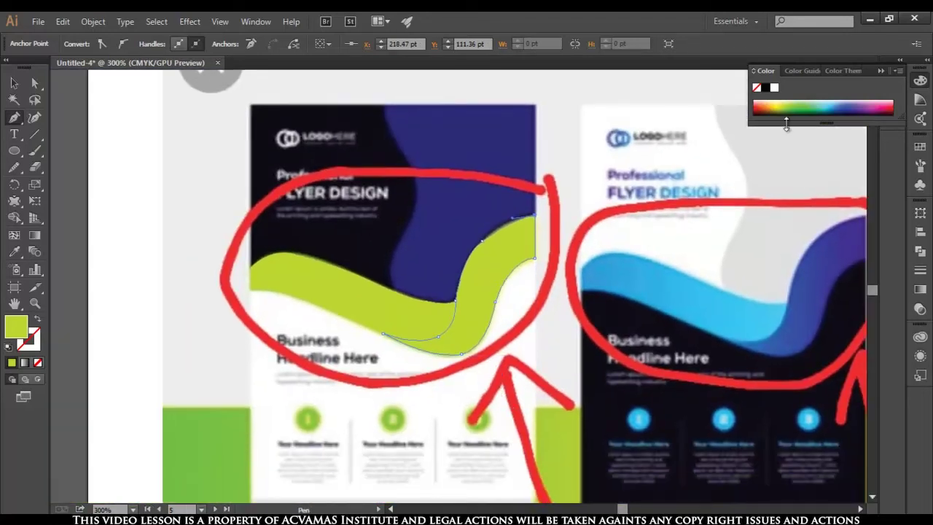
Fill the curl shape sky blue and move both wave shapes below the reference image
{"action": "left_click", "coordinate": [829, 102]}
{"action": "left_click", "coordinate": [13, 83]}
{"action": "left_click", "coordinate": [227, 367]}
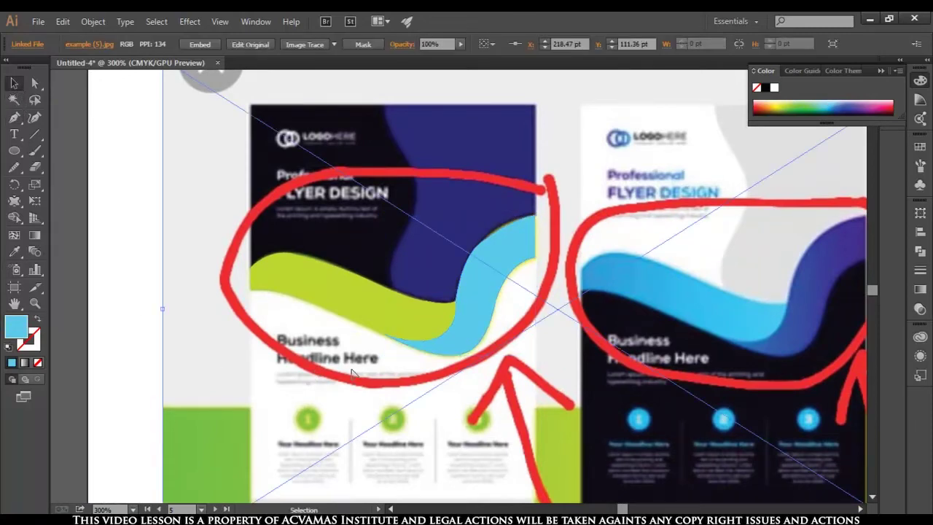
{"action": "left_click", "coordinate": [405, 316]}
{"action": "key", "text": "ctrl+minus"}
{"action": "key", "text": "ctrl+minus"}
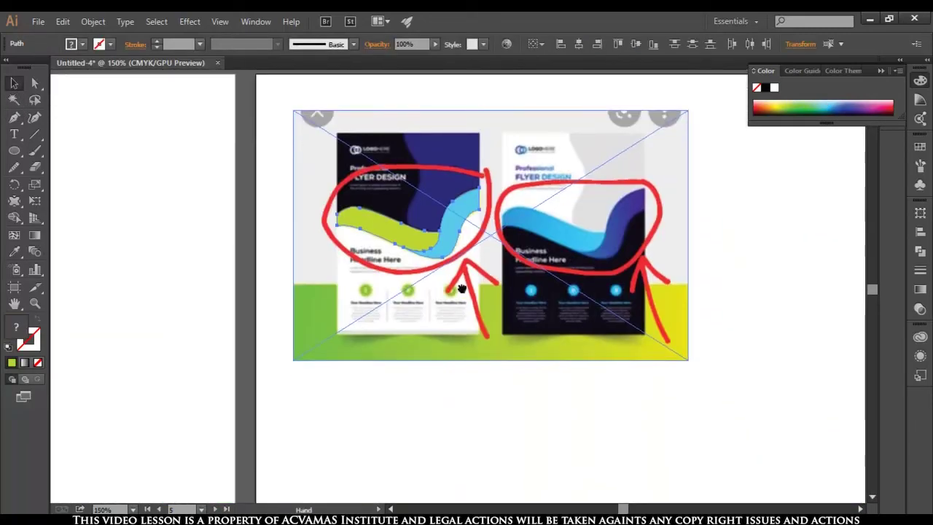
{"action": "scroll", "coordinate": [427, 368], "scroll_direction": "down", "scroll_amount": 2}
{"action": "left_click_drag", "start_coordinate": [453, 204], "coordinate": [452, 391]}
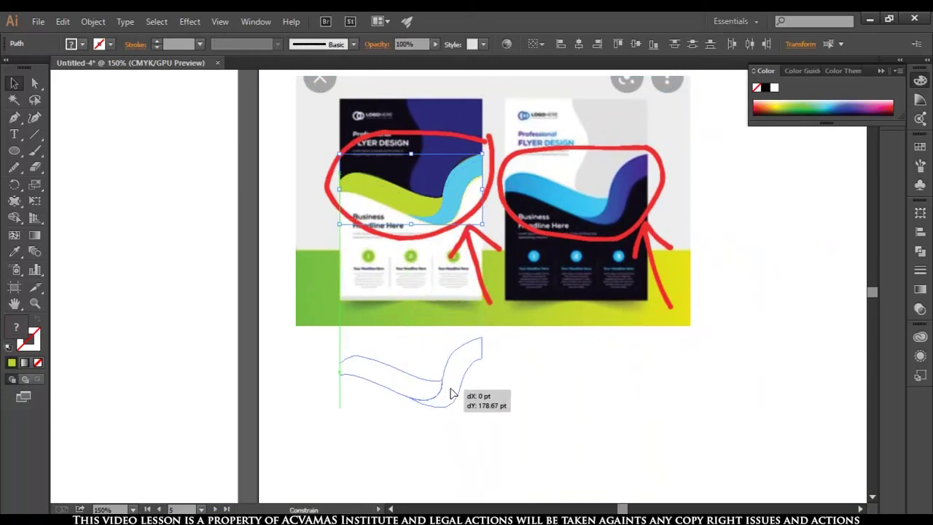
{"action": "key", "text": "ctrl+plus"}
{"action": "key", "text": "ctrl+plus"}
With the Selection tool, select the green wave shape beneath the reference
{"action": "left_click", "coordinate": [14, 83]}
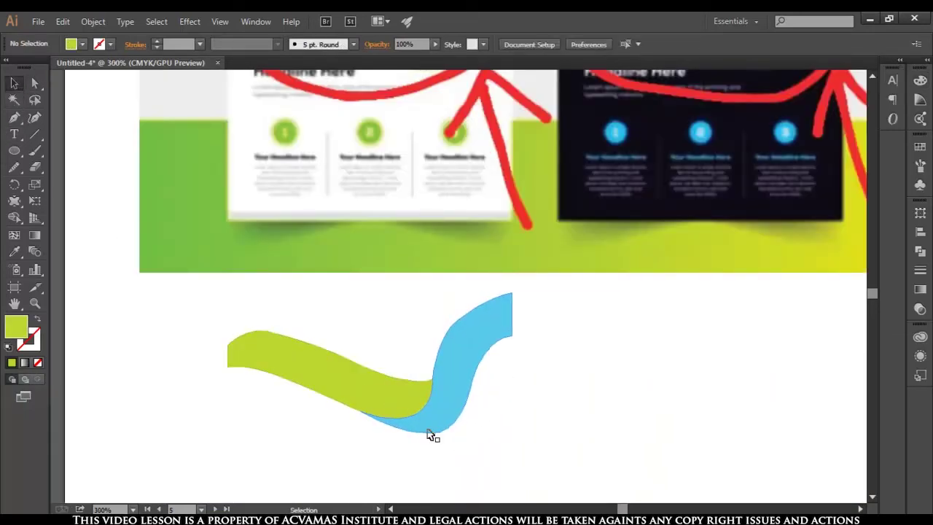
{"action": "scroll", "coordinate": [364, 350], "scroll_direction": "up", "scroll_amount": 1}
{"action": "scroll", "coordinate": [364, 346], "scroll_direction": "up", "scroll_amount": 3}
{"action": "scroll", "coordinate": [372, 291], "scroll_direction": "up", "scroll_amount": 2}
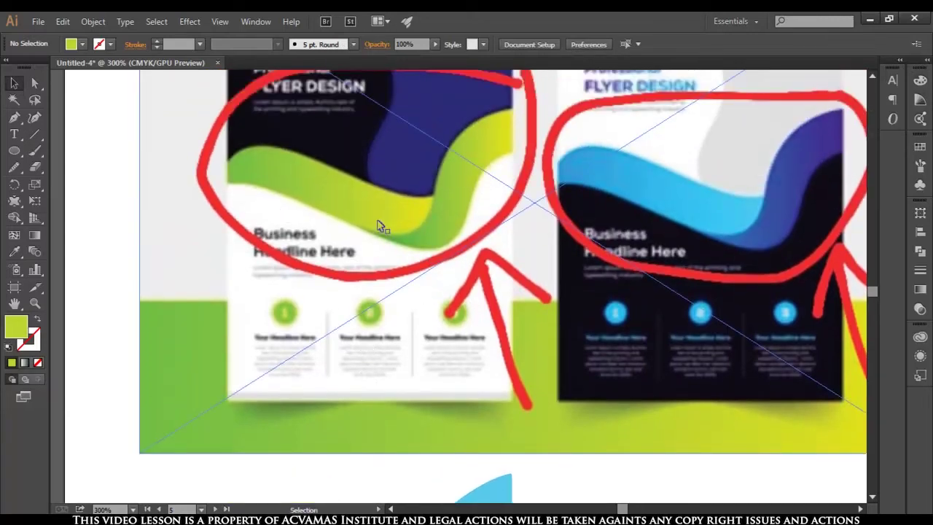
{"action": "scroll", "coordinate": [364, 406], "scroll_direction": "down", "scroll_amount": 2}
{"action": "scroll", "coordinate": [368, 409], "scroll_direction": "down", "scroll_amount": 2}
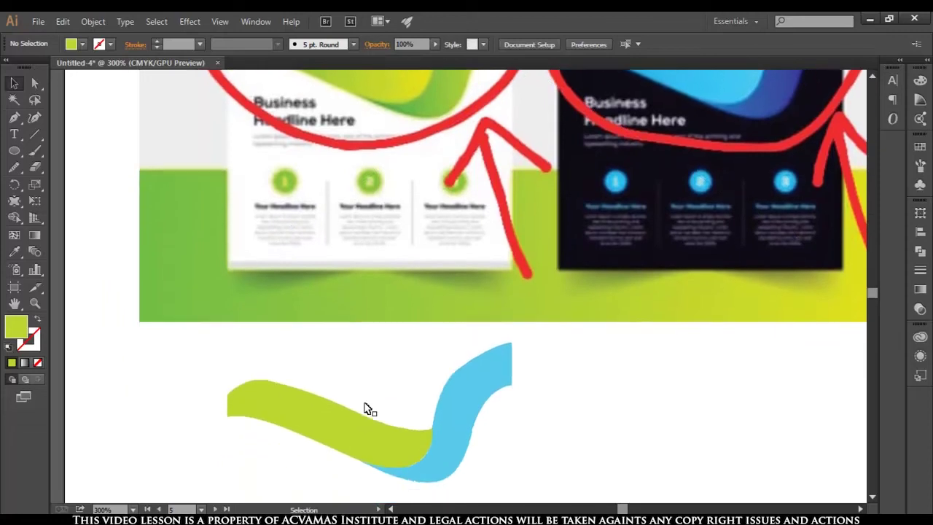
{"action": "scroll", "coordinate": [367, 409], "scroll_direction": "down", "scroll_amount": 1}
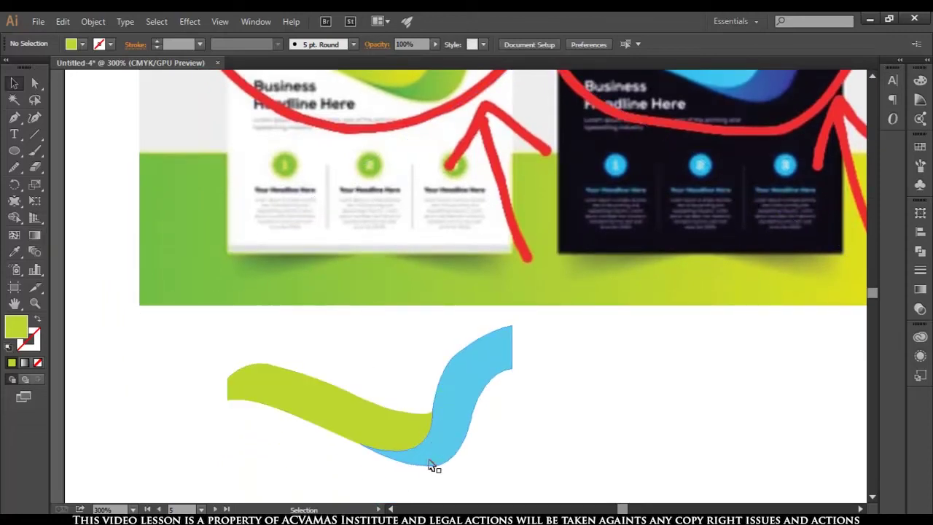
{"action": "scroll", "coordinate": [431, 448], "scroll_direction": "up", "scroll_amount": 2}
{"action": "scroll", "coordinate": [422, 467], "scroll_direction": "up", "scroll_amount": 2}
{"action": "left_click", "coordinate": [389, 412]}
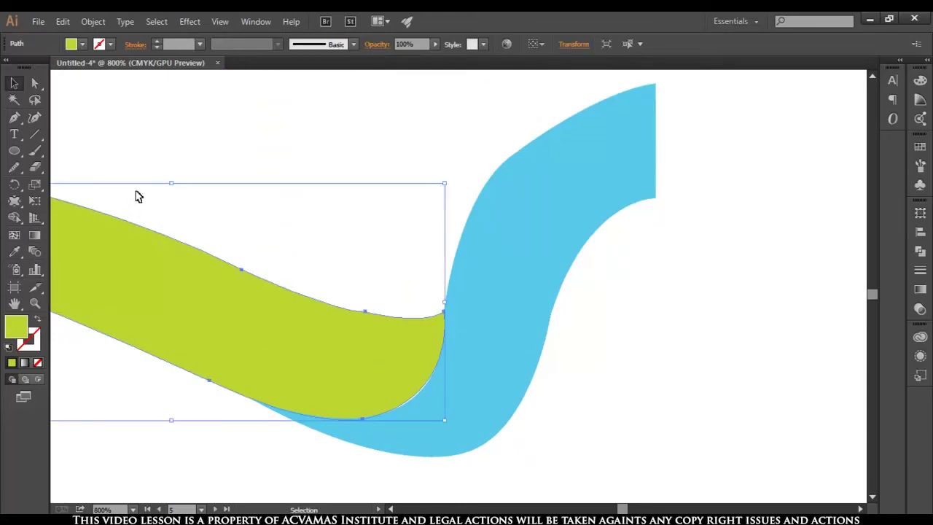
Nudge the green wave's bottom anchor and reshape its curve to meet the blue shape
{"action": "left_click", "coordinate": [34, 83]}
{"action": "scroll", "coordinate": [391, 390], "scroll_direction": "up", "scroll_amount": 1}
{"action": "scroll", "coordinate": [356, 445], "scroll_direction": "up", "scroll_amount": 1}
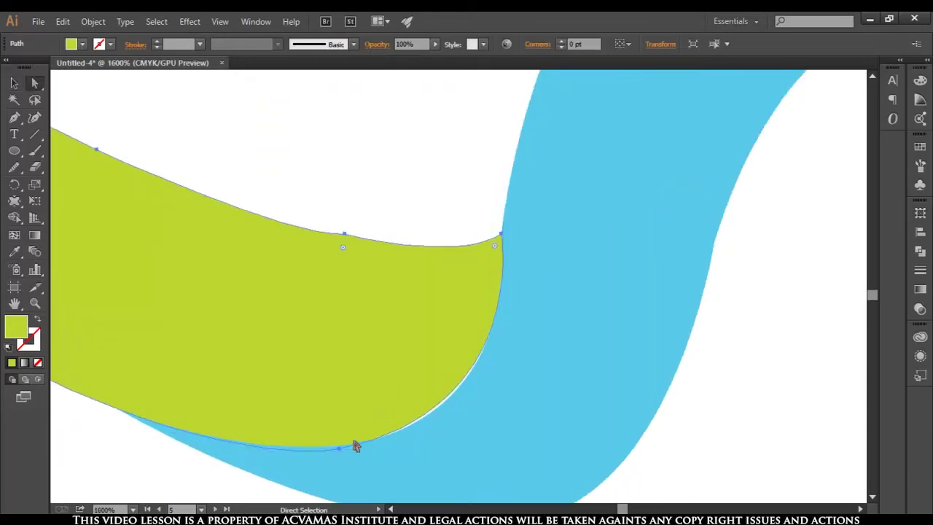
{"action": "left_click", "coordinate": [337, 450]}
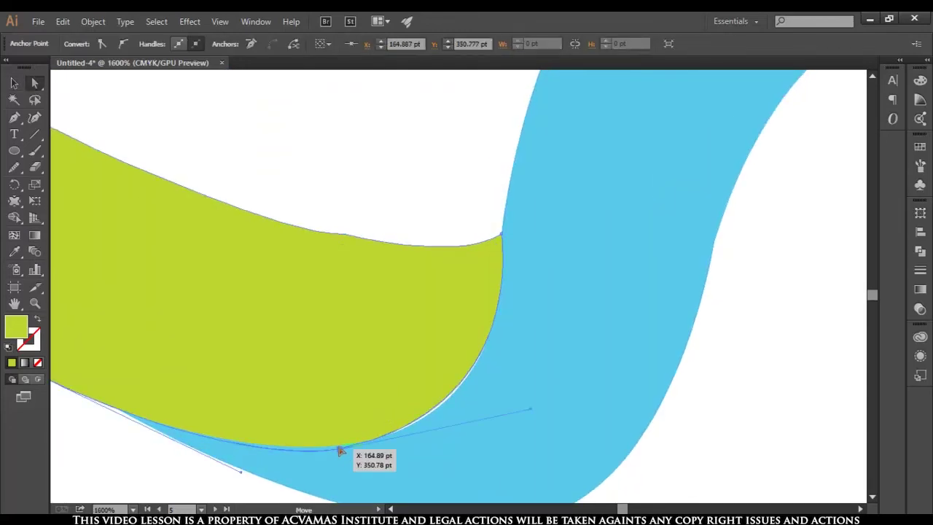
{"action": "left_click_drag", "start_coordinate": [339, 449], "coordinate": [341, 445]}
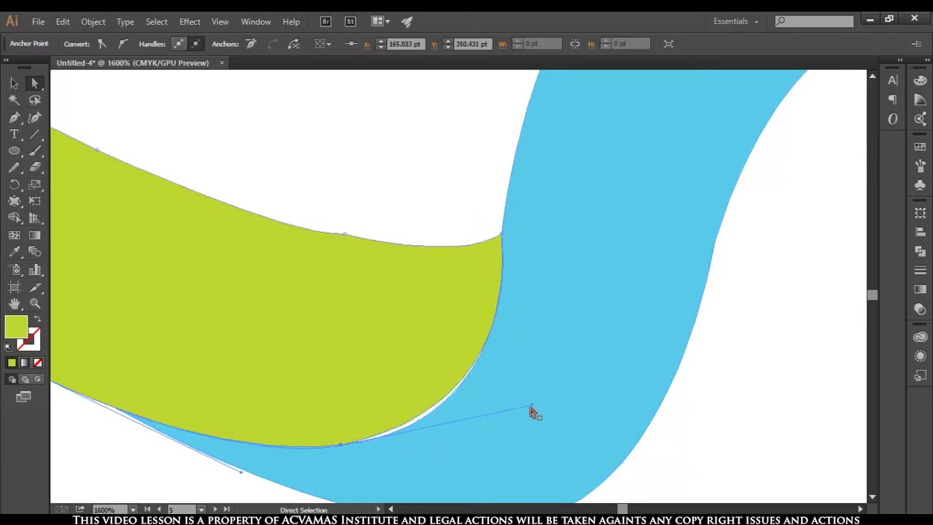
{"action": "left_click_drag", "start_coordinate": [532, 406], "coordinate": [530, 422]}
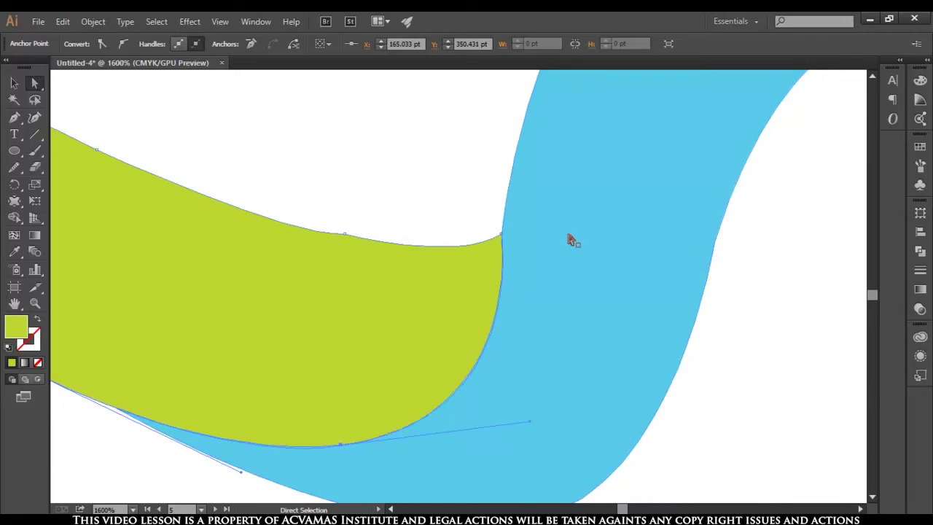
Adjust the green-blue corner handle and blue curve, then deselect everything
{"action": "left_click", "coordinate": [501, 236]}
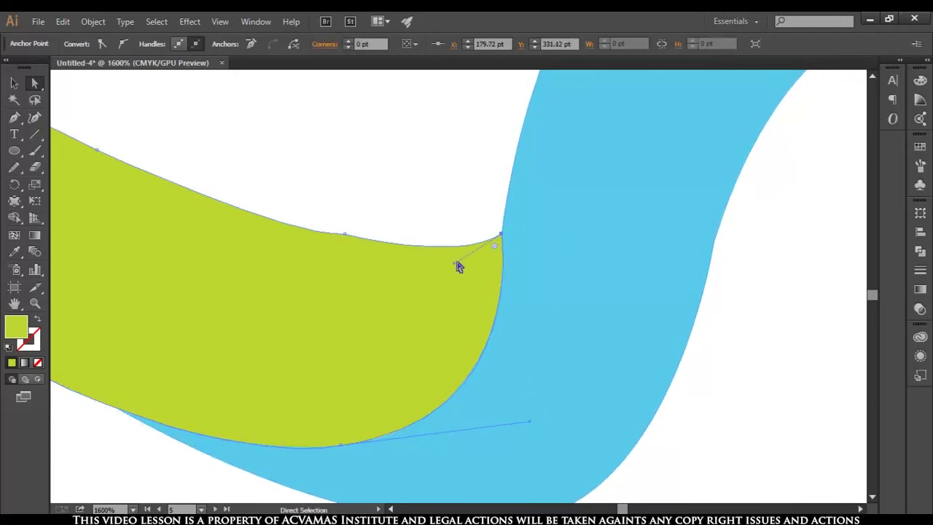
{"action": "left_click_drag", "start_coordinate": [457, 268], "coordinate": [453, 266]}
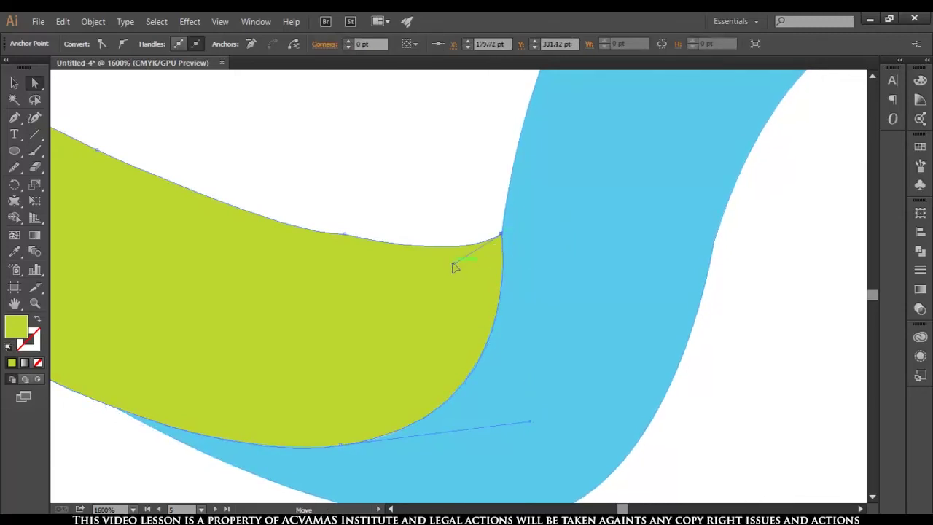
{"action": "left_click", "coordinate": [531, 421]}
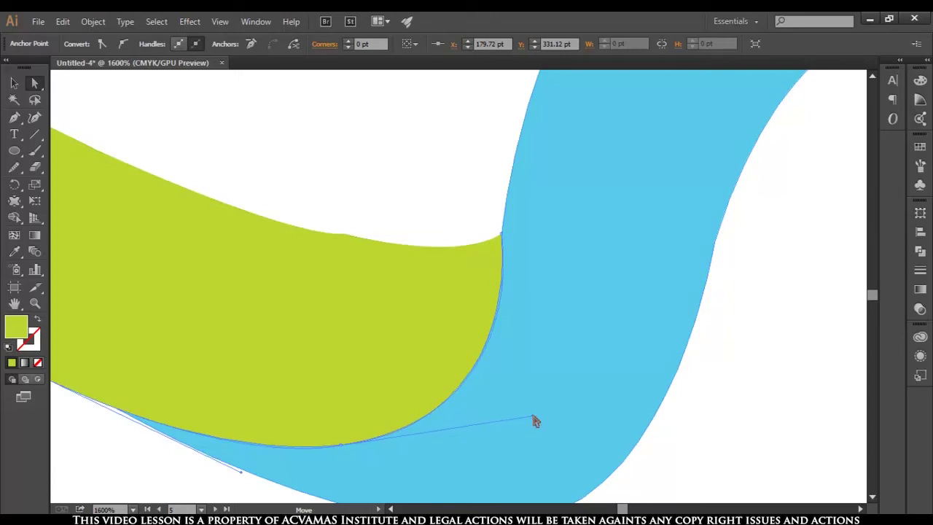
{"action": "left_click_drag", "start_coordinate": [534, 420], "coordinate": [537, 424]}
{"action": "scroll", "coordinate": [531, 430], "scroll_direction": "down", "scroll_amount": 4}
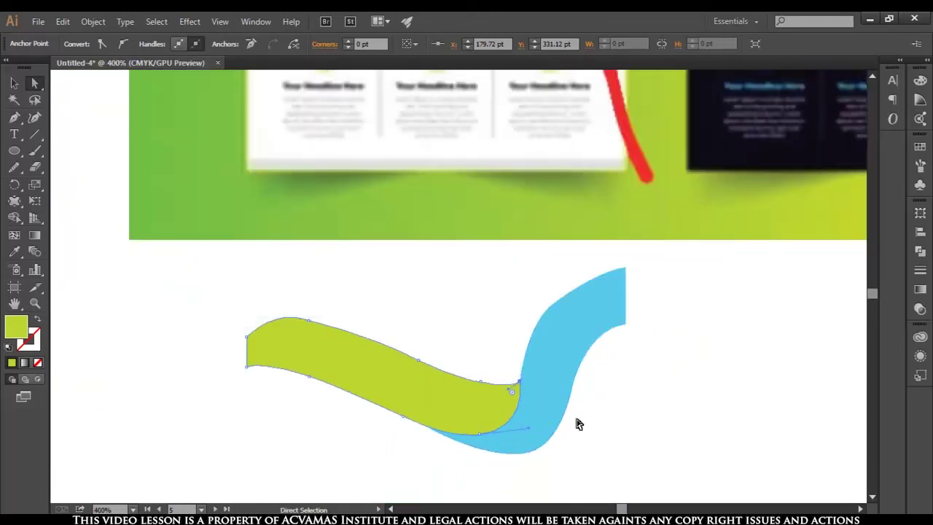
{"action": "left_click", "coordinate": [14, 83]}
{"action": "left_click", "coordinate": [247, 287]}
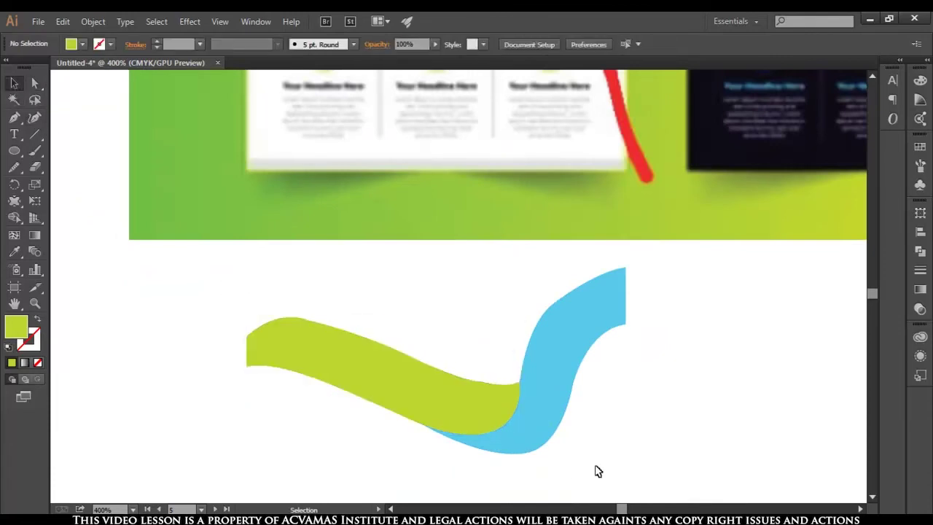
Give the green wave a linear white-to-black gradient and open its left stop's colour settings
{"action": "left_click", "coordinate": [418, 386]}
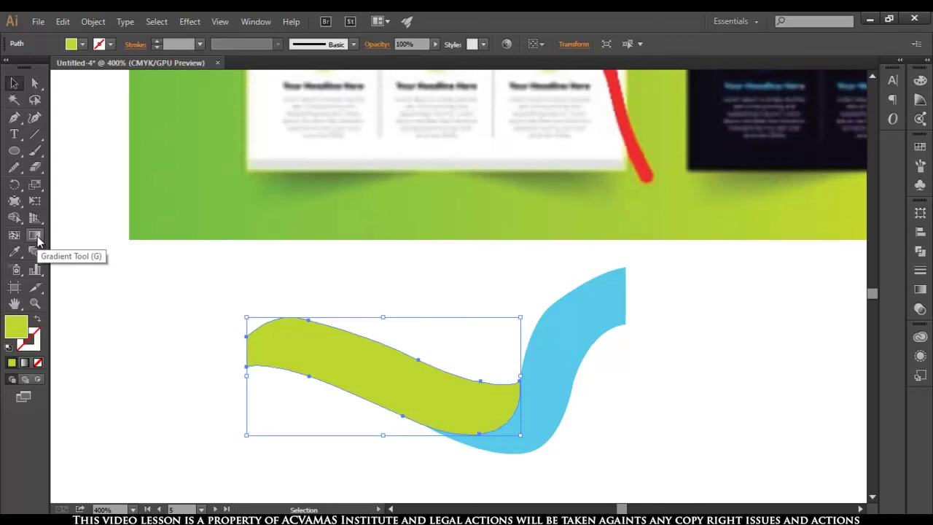
{"action": "double_click", "coordinate": [35, 235]}
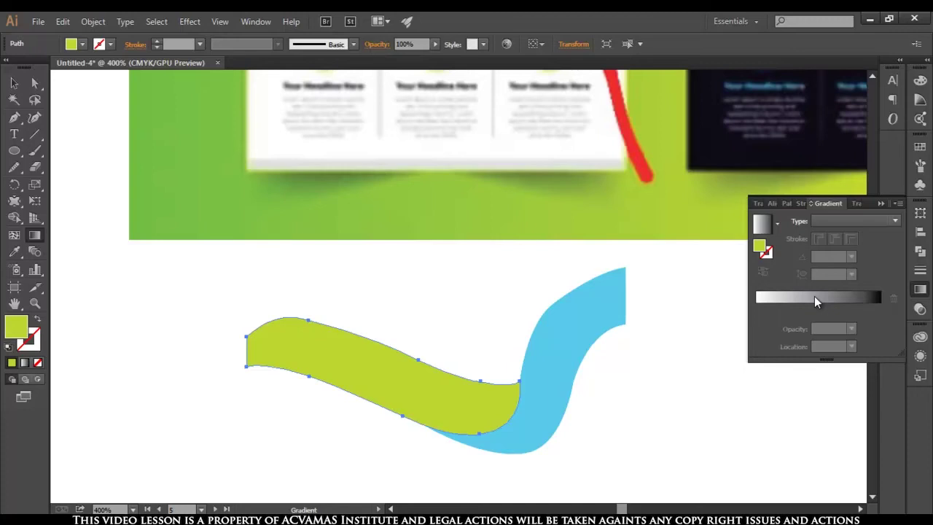
{"action": "left_click", "coordinate": [815, 298]}
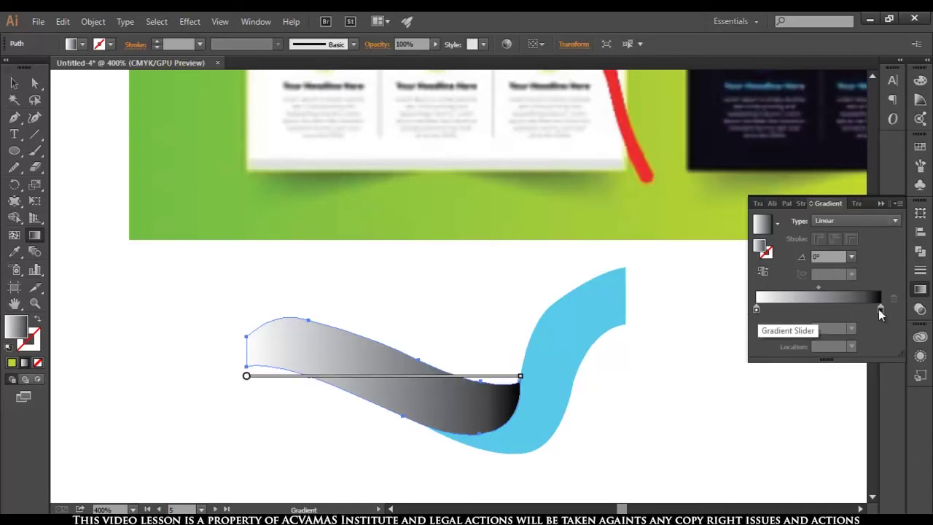
{"action": "left_click", "coordinate": [756, 311]}
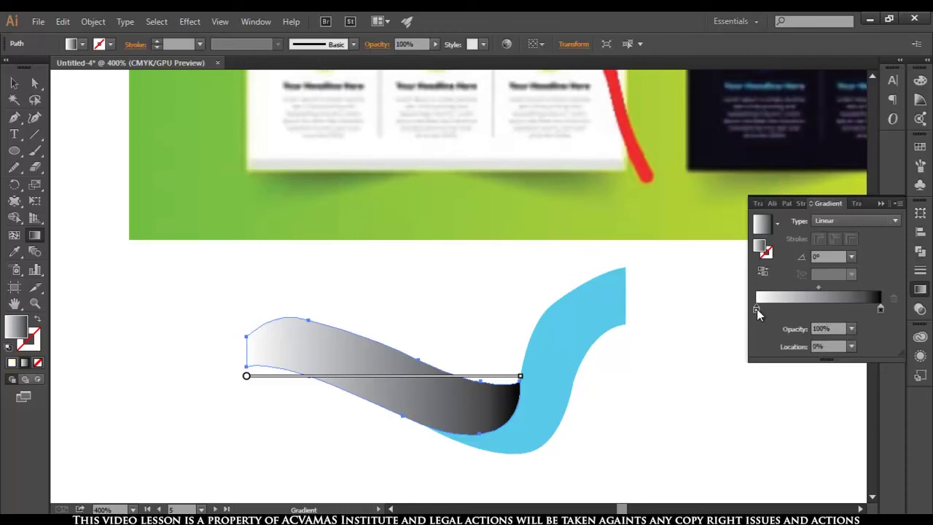
{"action": "double_click", "coordinate": [756, 309]}
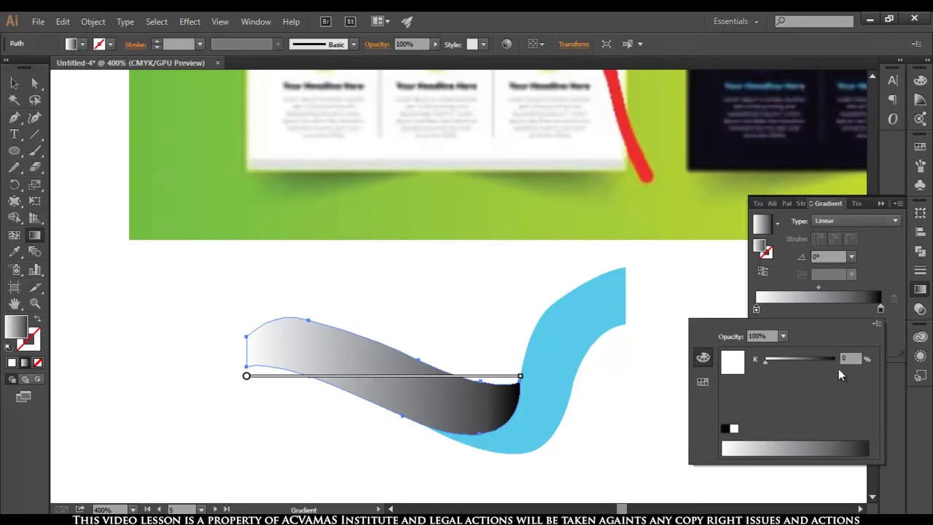
Set the left gradient stop to a green using CMYK values
{"action": "left_click", "coordinate": [876, 325]}
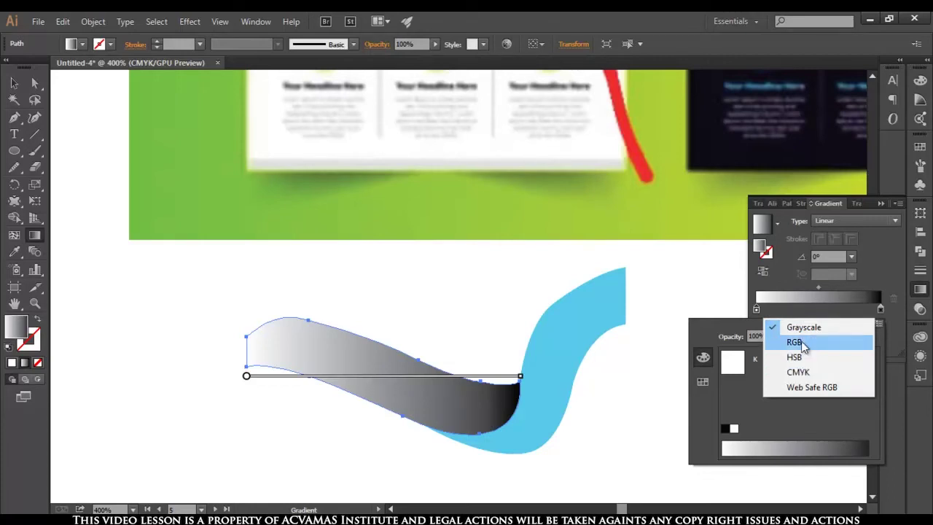
{"action": "double_click", "coordinate": [878, 326]}
{"action": "double_click", "coordinate": [878, 326]}
{"action": "left_click", "coordinate": [825, 372]}
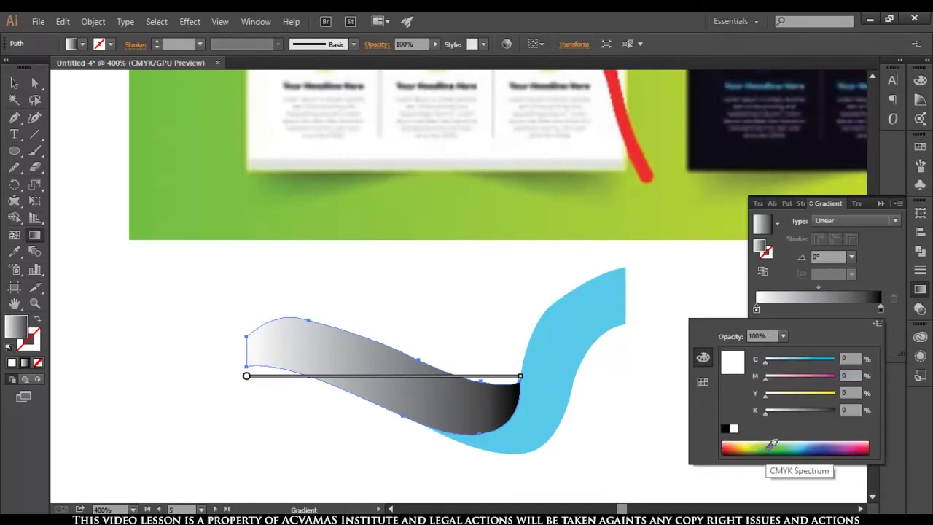
{"action": "left_click", "coordinate": [771, 445]}
{"action": "left_click", "coordinate": [763, 446]}
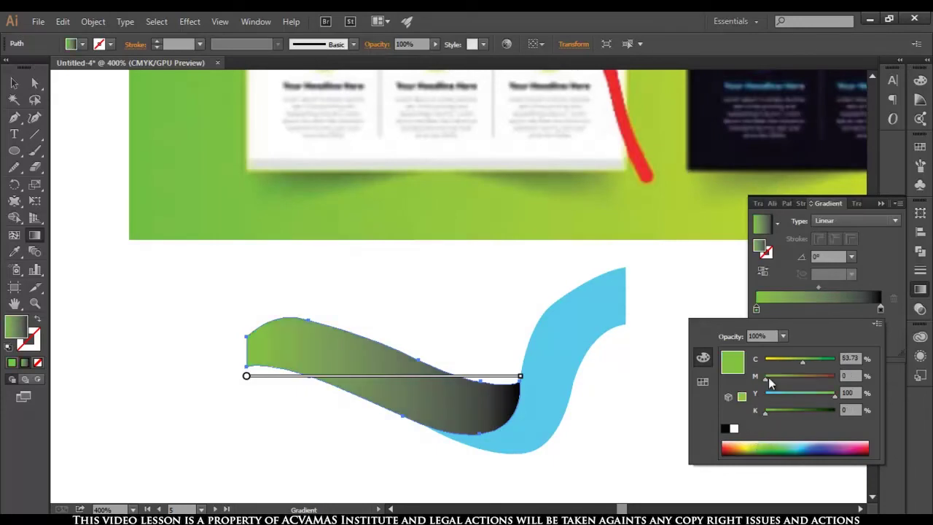
Set the right gradient stop to yellow-green (C 29.8, Y 100), then select the blue wave
{"action": "left_click", "coordinate": [880, 310]}
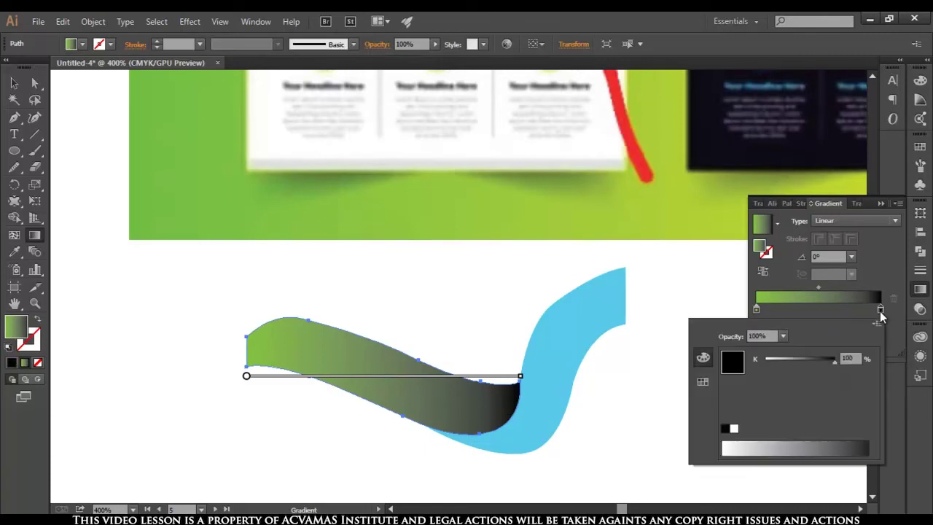
{"action": "left_click", "coordinate": [877, 324]}
{"action": "left_click", "coordinate": [793, 372]}
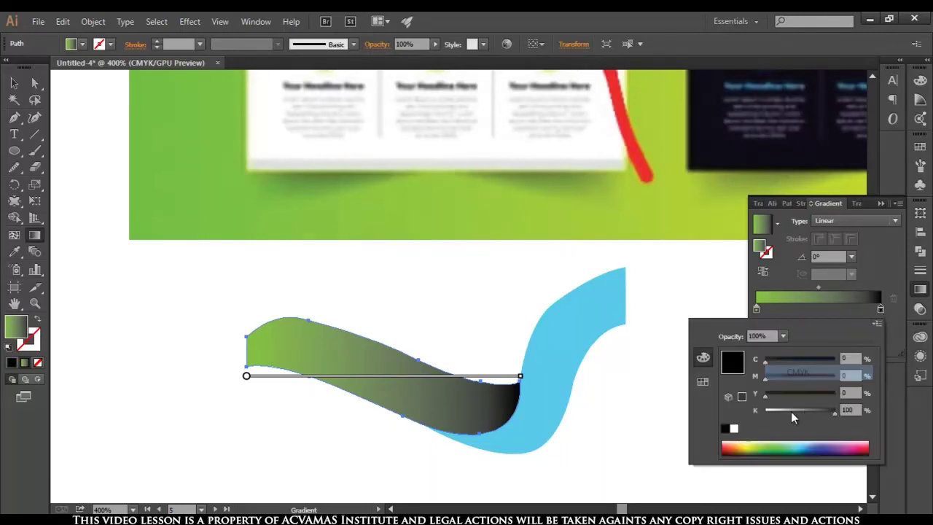
{"action": "left_click", "coordinate": [755, 446]}
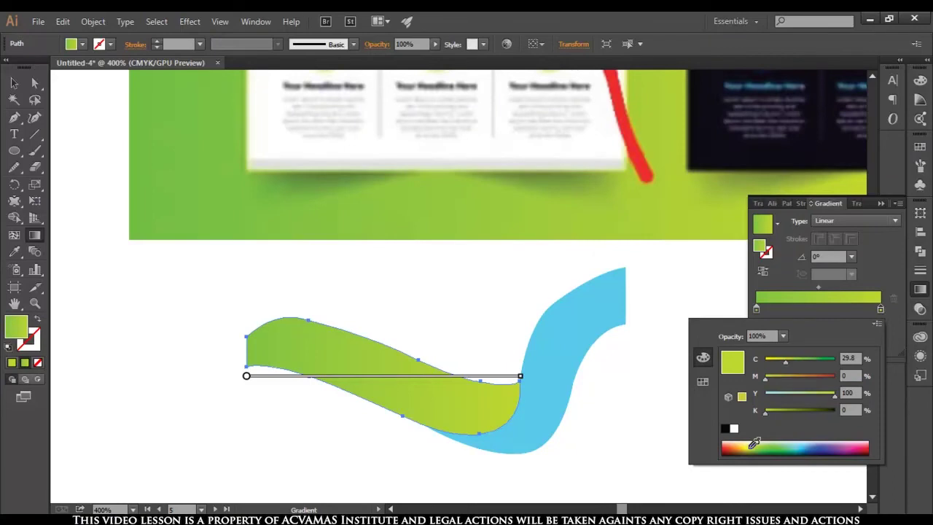
{"action": "key", "text": "Escape"}
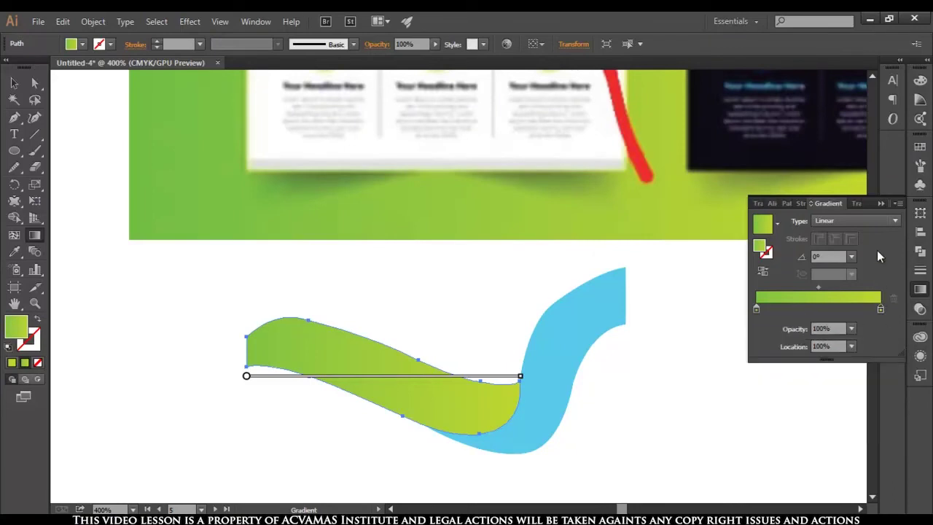
{"action": "left_click", "coordinate": [881, 204]}
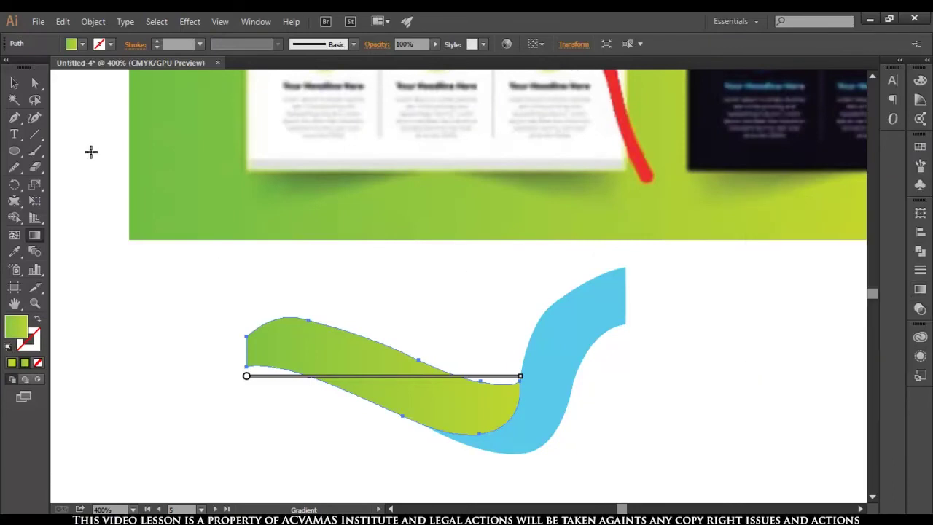
{"action": "key", "text": "v"}
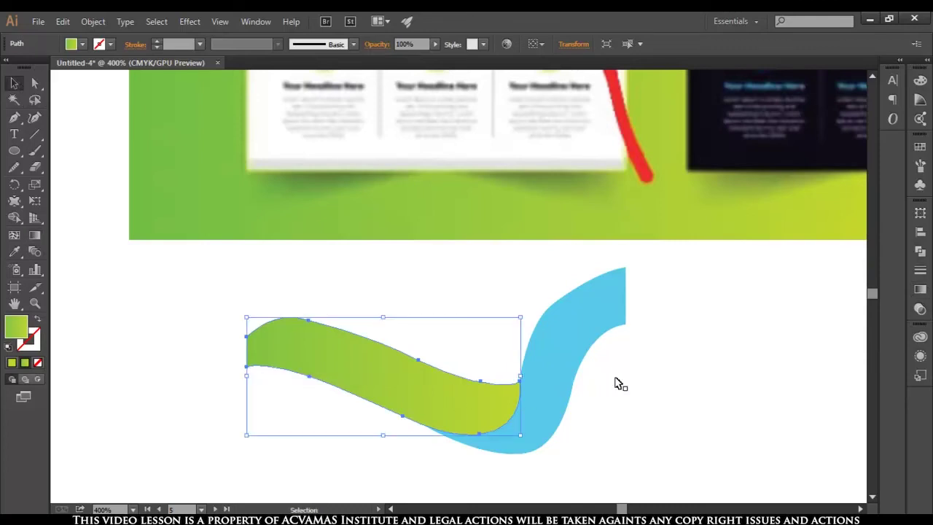
{"action": "left_click", "coordinate": [580, 335]}
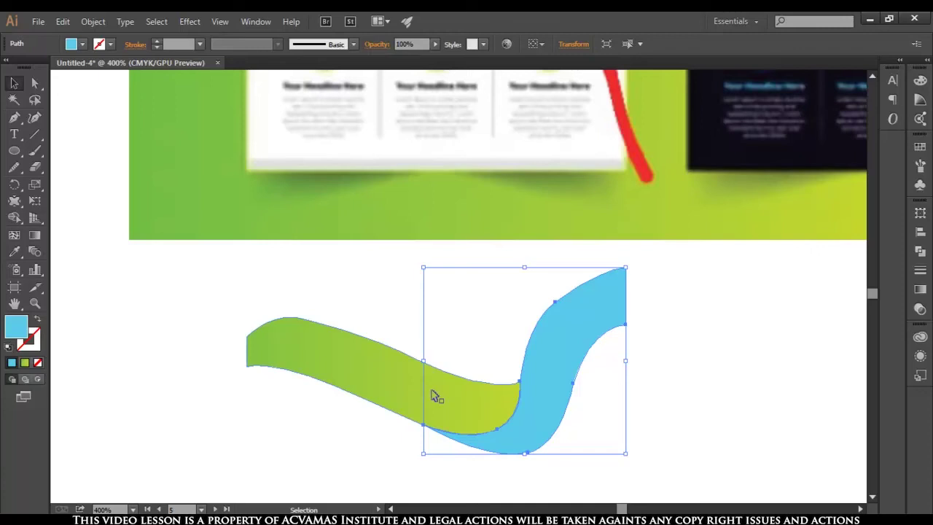
Eyedropper the green wave's gradient onto the blue curved shape, then deselect it
{"action": "left_click", "coordinate": [368, 376]}
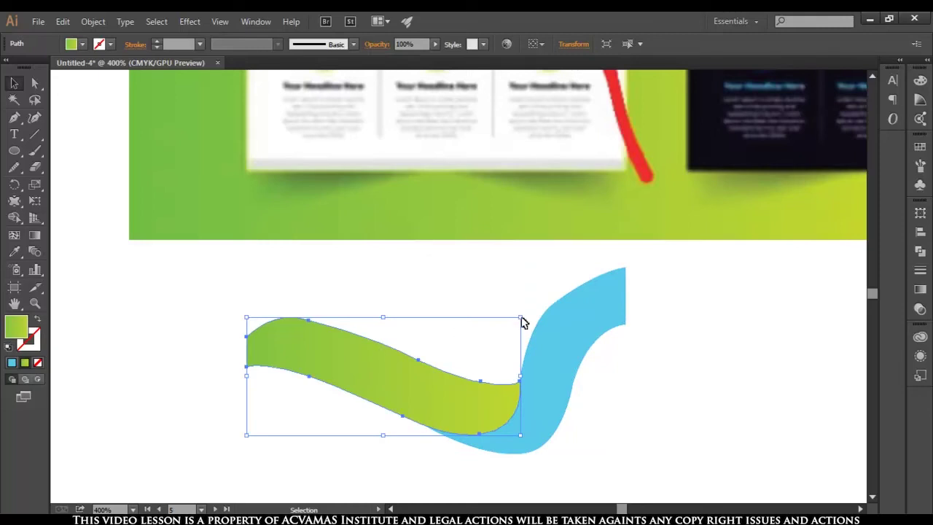
{"action": "left_click", "coordinate": [558, 334]}
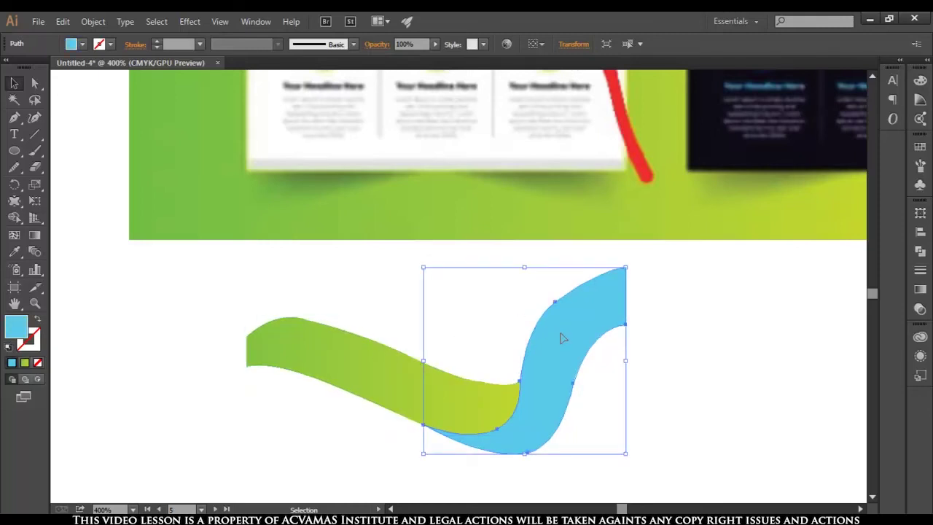
{"action": "left_click", "coordinate": [347, 445]}
{"action": "left_click", "coordinate": [594, 330]}
{"action": "left_click_drag", "start_coordinate": [15, 251], "coordinate": [84, 255]}
{"action": "left_click", "coordinate": [83, 252]}
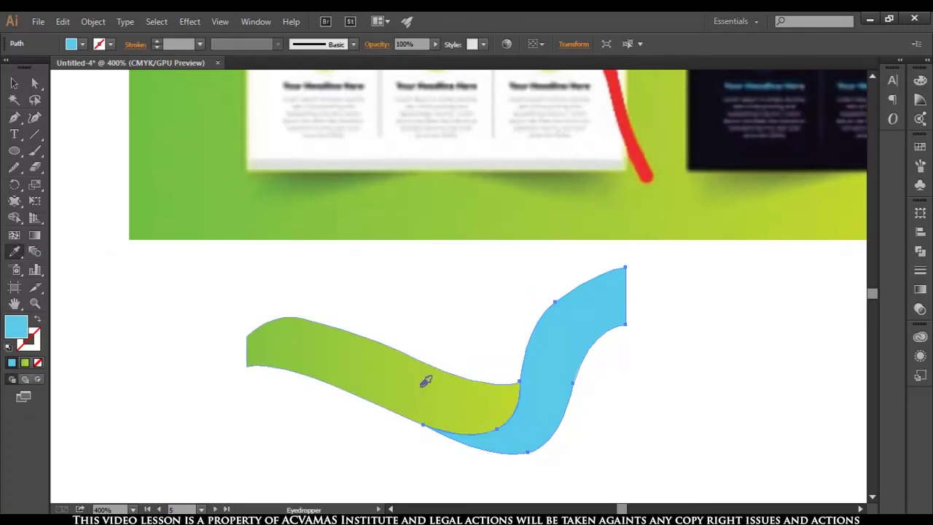
{"action": "left_click", "coordinate": [426, 382]}
{"action": "left_click", "coordinate": [559, 356]}
{"action": "left_click", "coordinate": [14, 83]}
{"action": "left_click", "coordinate": [625, 463]}
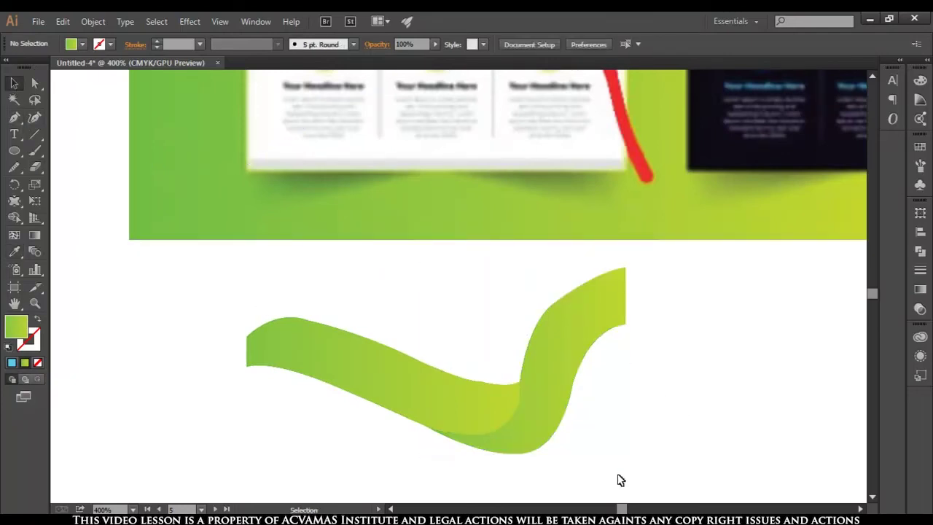
{"action": "scroll", "coordinate": [401, 433], "scroll_direction": "down", "scroll_amount": 1}
Marquee-select the green wave and Alt-drag a copy to its right
{"action": "scroll", "coordinate": [401, 434], "scroll_direction": "down", "scroll_amount": 2}
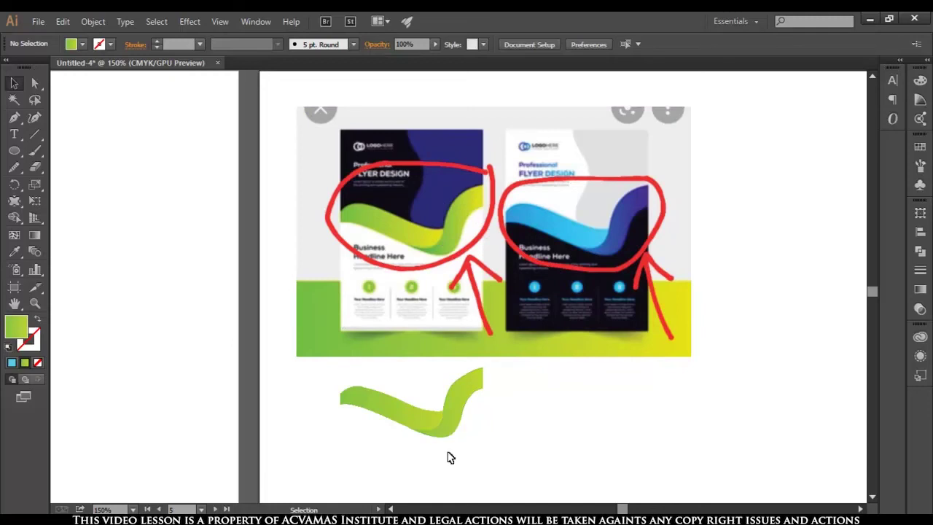
{"action": "scroll", "coordinate": [448, 456], "scroll_direction": "up", "scroll_amount": 2}
{"action": "scroll", "coordinate": [448, 457], "scroll_direction": "up", "scroll_amount": 1}
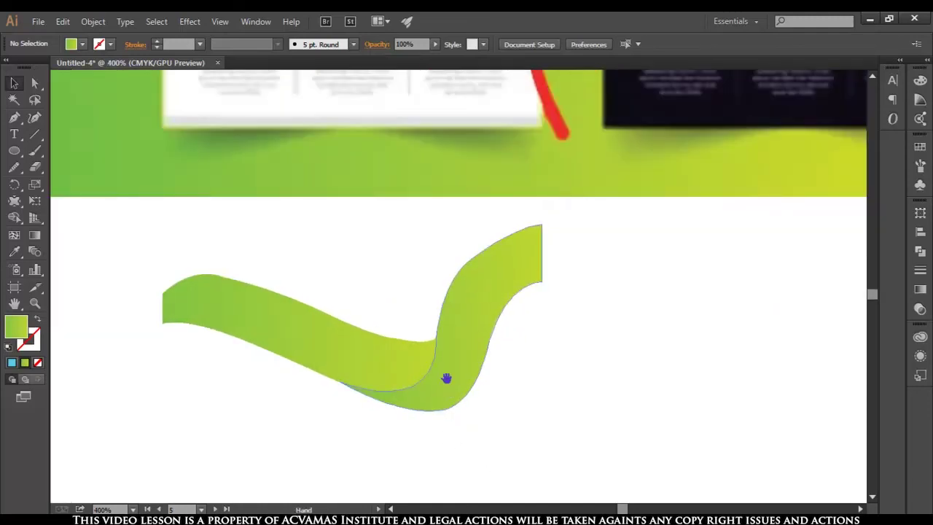
{"action": "left_click_drag", "start_coordinate": [443, 381], "coordinate": [479, 423]}
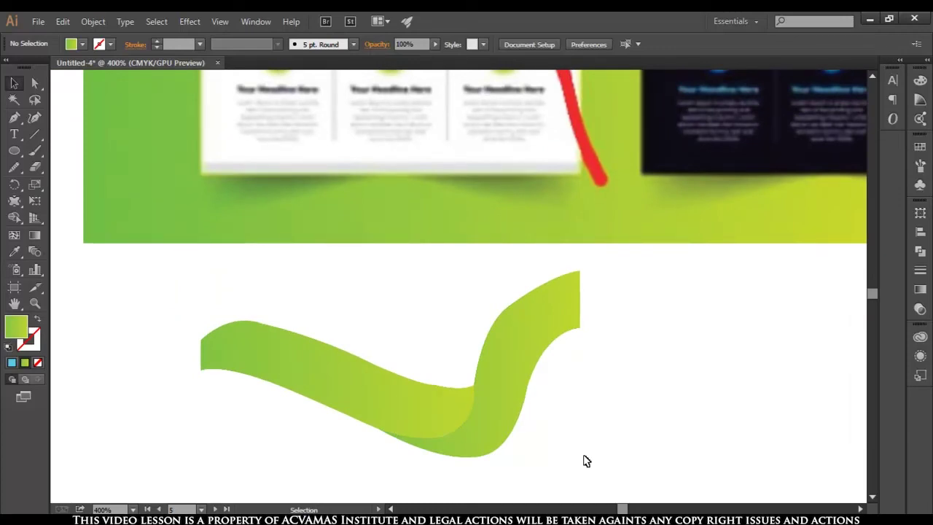
{"action": "scroll", "coordinate": [502, 446], "scroll_direction": "down", "scroll_amount": 3}
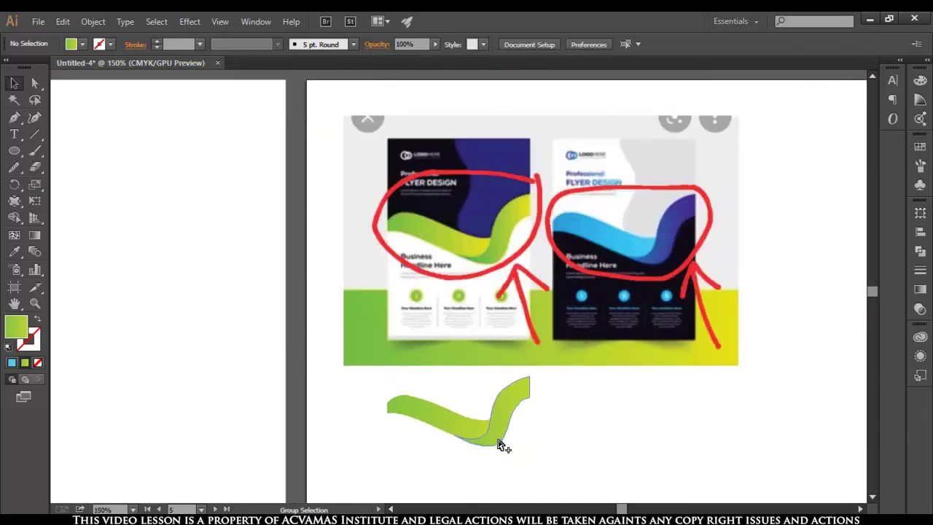
{"action": "scroll", "coordinate": [586, 437], "scroll_direction": "up", "scroll_amount": 1}
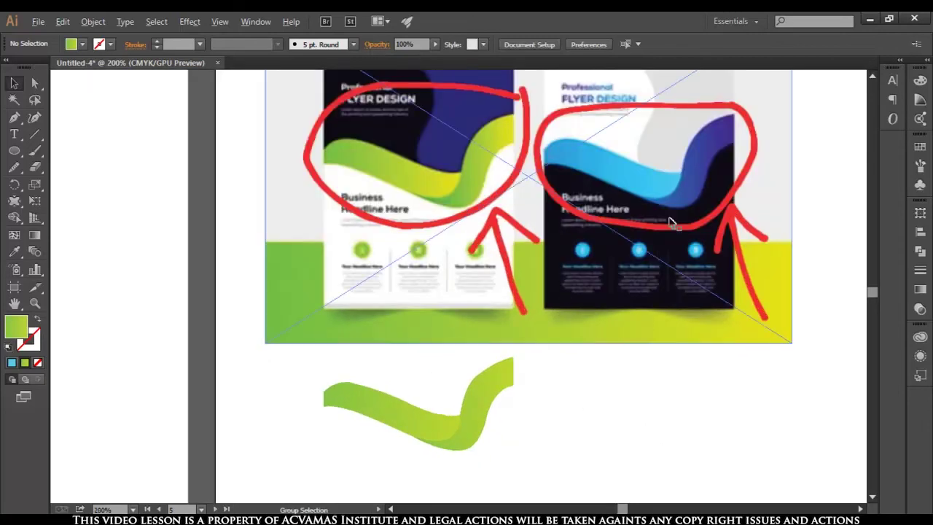
{"action": "left_click_drag", "start_coordinate": [317, 365], "coordinate": [522, 465]}
{"action": "left_click_drag", "start_coordinate": [472, 415], "coordinate": [703, 415]}
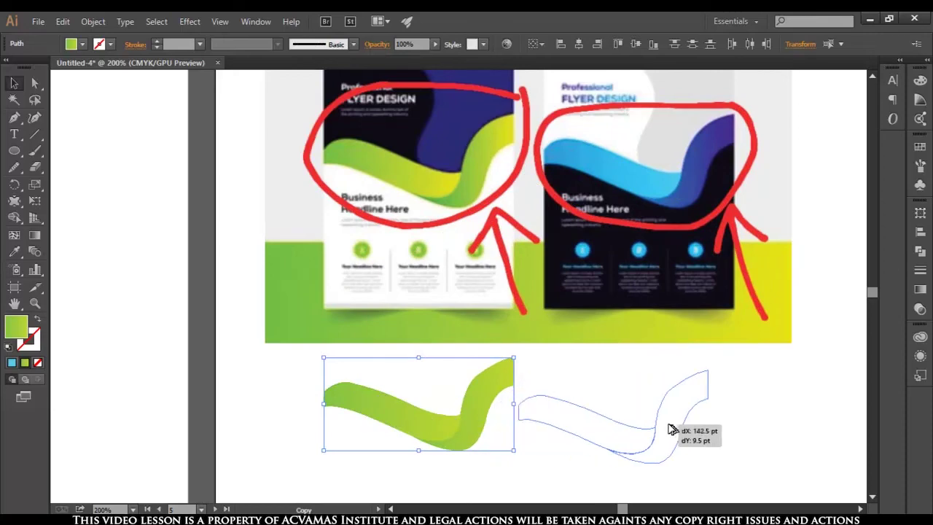
{"action": "left_click", "coordinate": [752, 460]}
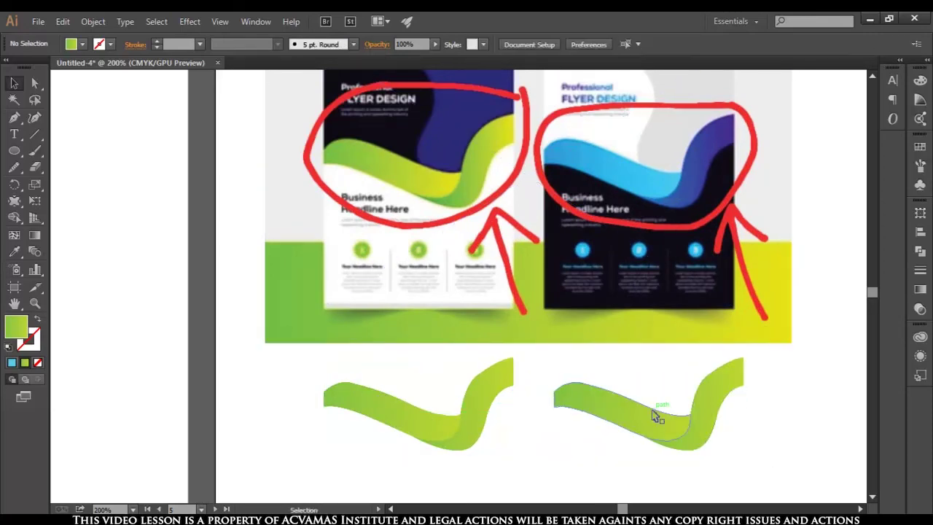
{"action": "key", "text": "ctrl+minus"}
{"action": "key", "text": "ctrl+minus"}
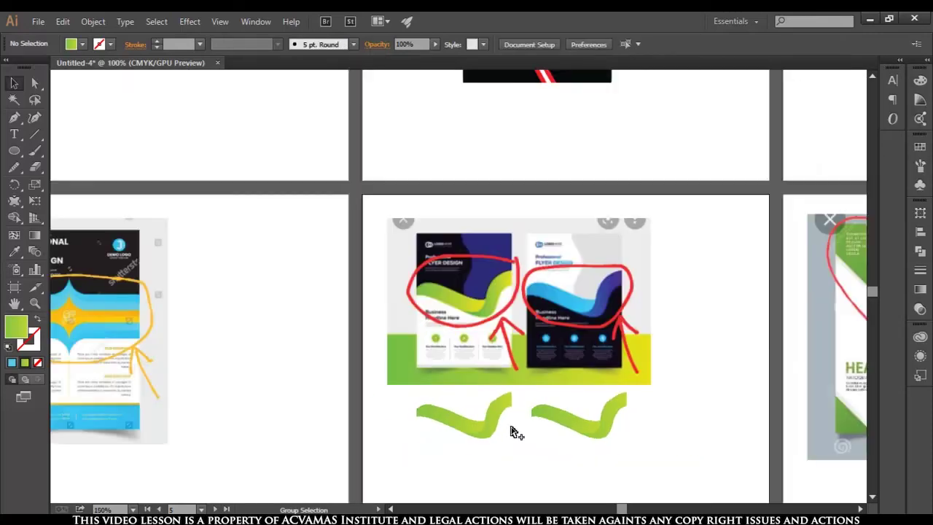
Pan over to the second artboard showing the HEADLINE flyer reference
{"action": "left_click_drag", "start_coordinate": [510, 431], "coordinate": [375, 292]}
{"action": "left_click_drag", "start_coordinate": [701, 408], "coordinate": [618, 394]}
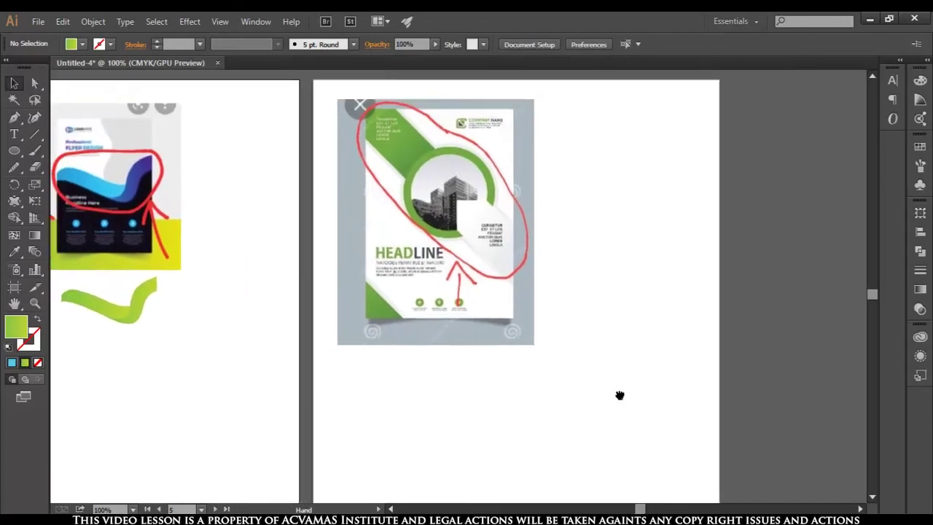
{"action": "scroll", "coordinate": [486, 231], "scroll_direction": "up", "scroll_amount": 3}
{"action": "scroll", "coordinate": [487, 232], "scroll_direction": "down", "scroll_amount": 2}
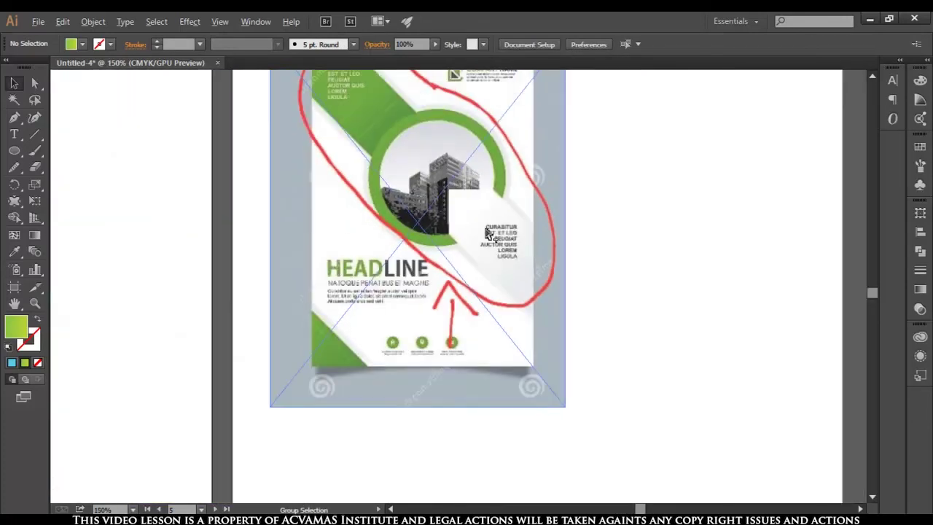
{"action": "scroll", "coordinate": [487, 232], "scroll_direction": "down", "scroll_amount": 1}
{"action": "left_click_drag", "start_coordinate": [610, 308], "coordinate": [608, 247]}
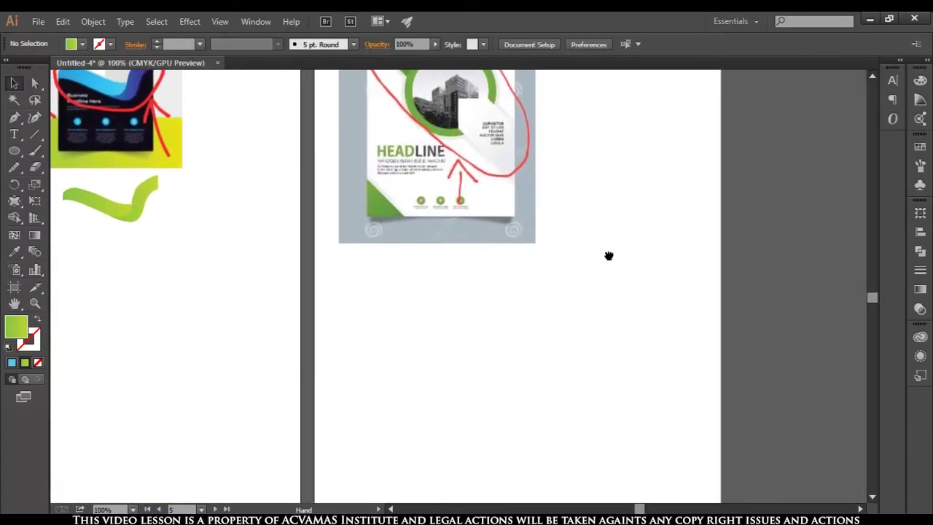
{"action": "left_click", "coordinate": [15, 151]}
{"action": "left_click_drag", "start_coordinate": [15, 150], "coordinate": [80, 186]}
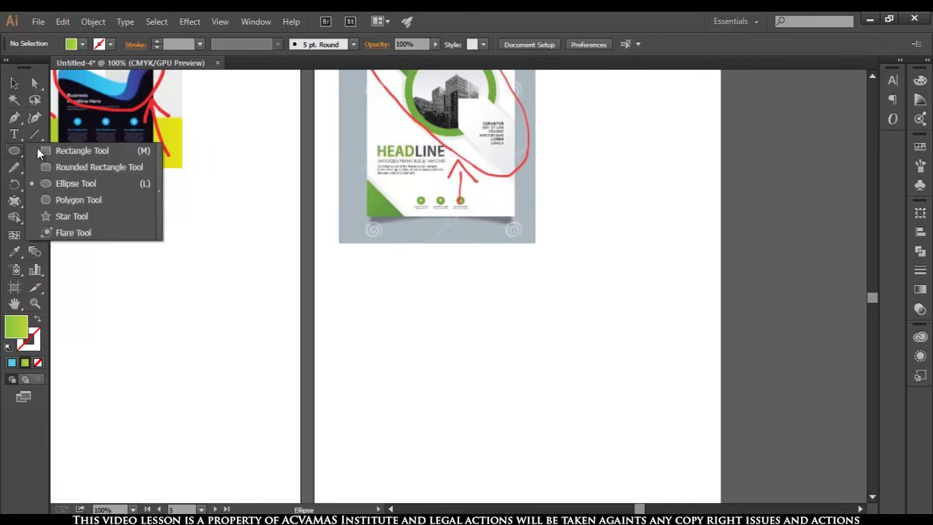
Draw a green gradient circle below the HEADLINE flyer
{"action": "left_click_drag", "start_coordinate": [529, 347], "coordinate": [555, 411]}
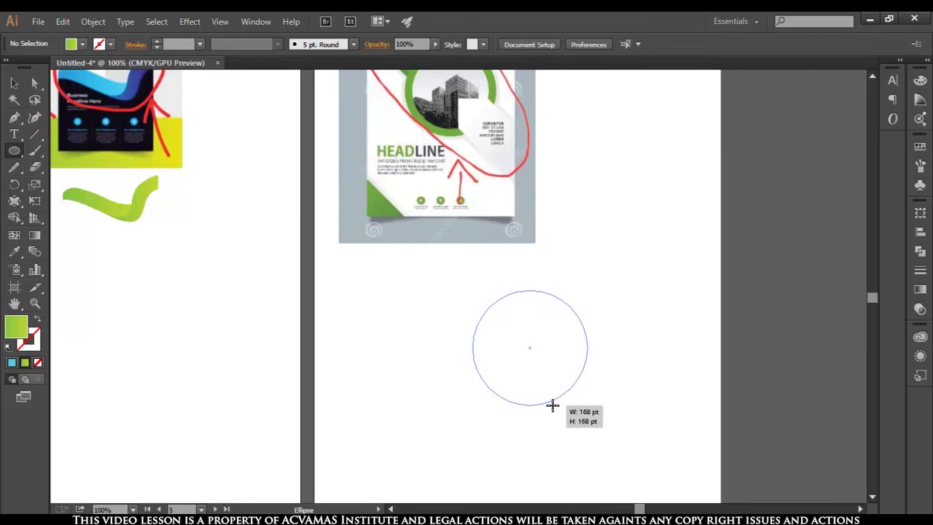
{"action": "left_click_drag", "start_coordinate": [556, 411], "coordinate": [549, 401]}
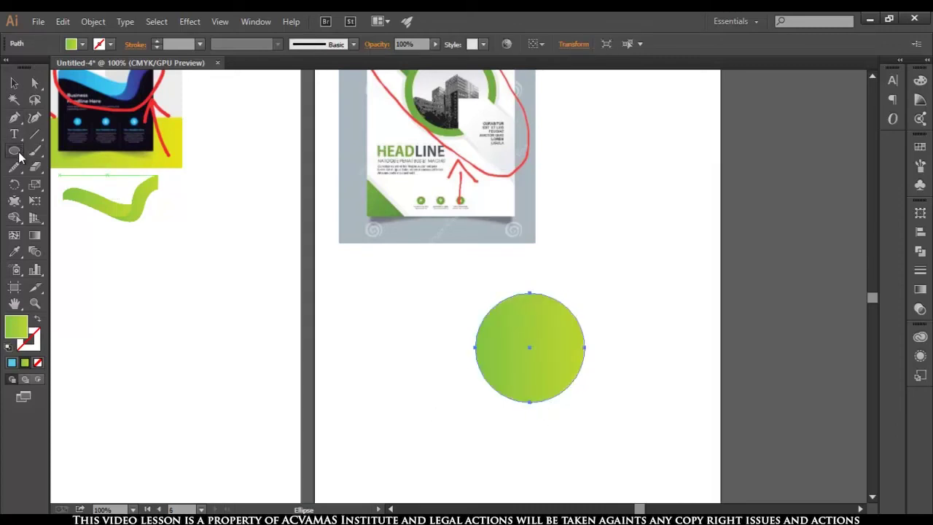
{"action": "left_click", "coordinate": [14, 83]}
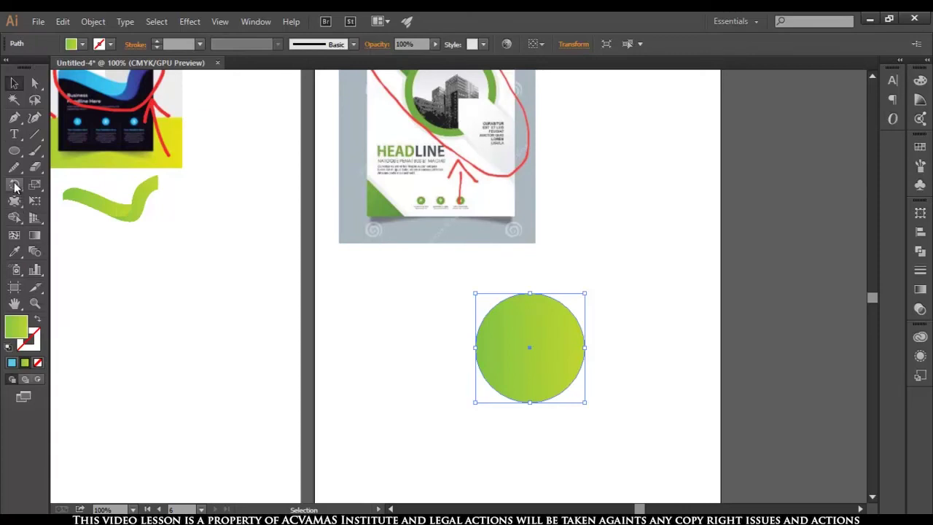
Draw a tall green gradient rectangle to the right of the circle
{"action": "left_click_drag", "start_coordinate": [14, 151], "coordinate": [94, 150]}
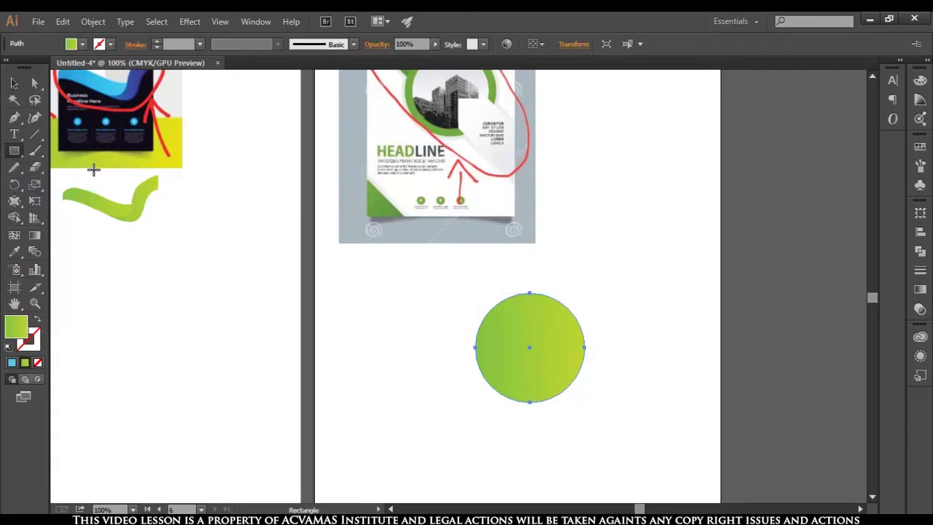
{"action": "mouse_move", "coordinate": [590, 157]}
{"action": "left_mouse_down"}
{"action": "mouse_move", "coordinate": [674, 344]}
{"action": "mouse_move", "coordinate": [670, 401]}
{"action": "left_mouse_up"}
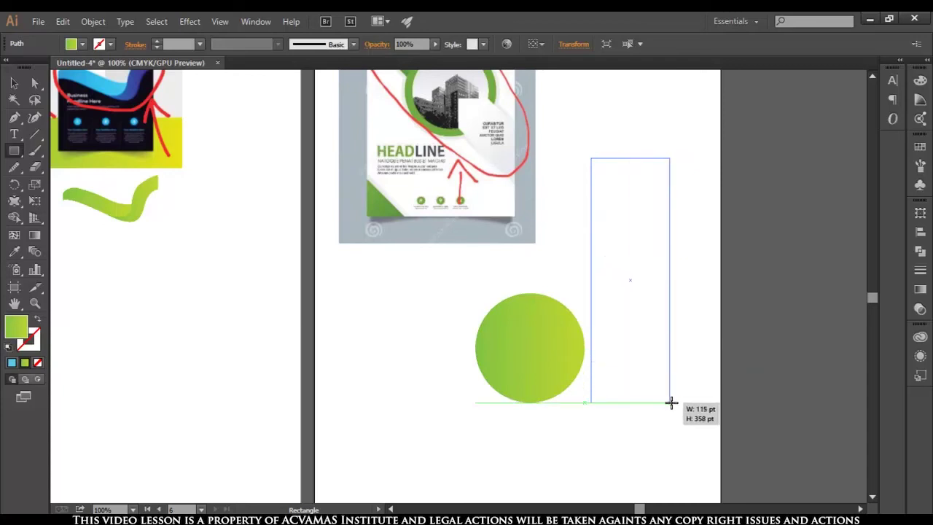
{"action": "left_click_drag", "start_coordinate": [671, 401], "coordinate": [670, 402]}
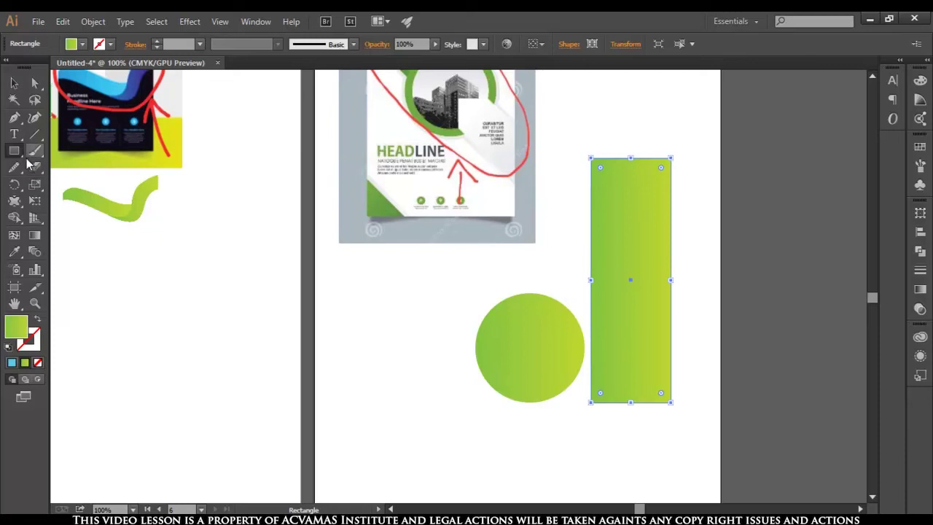
{"action": "left_click", "coordinate": [16, 119]}
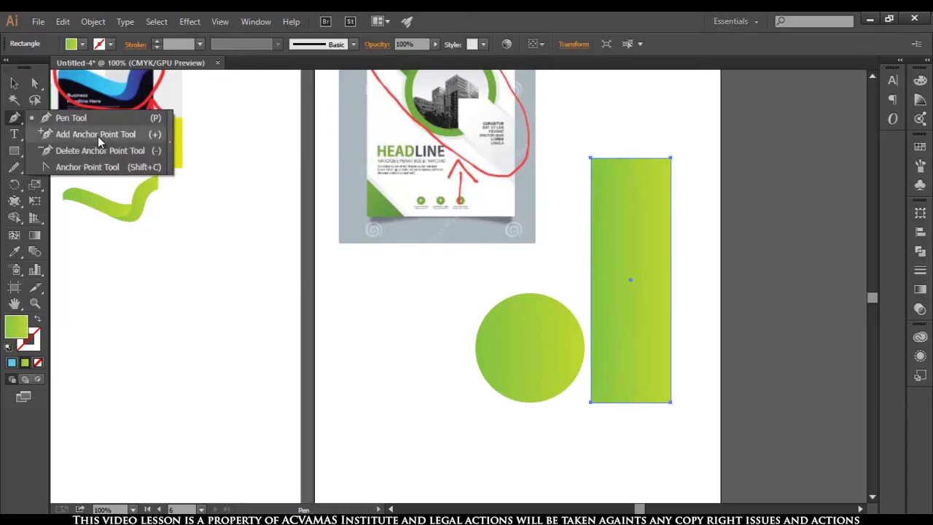
Add an anchor at the rectangle's top centre and nudge it up into a peak
{"action": "left_click", "coordinate": [89, 117]}
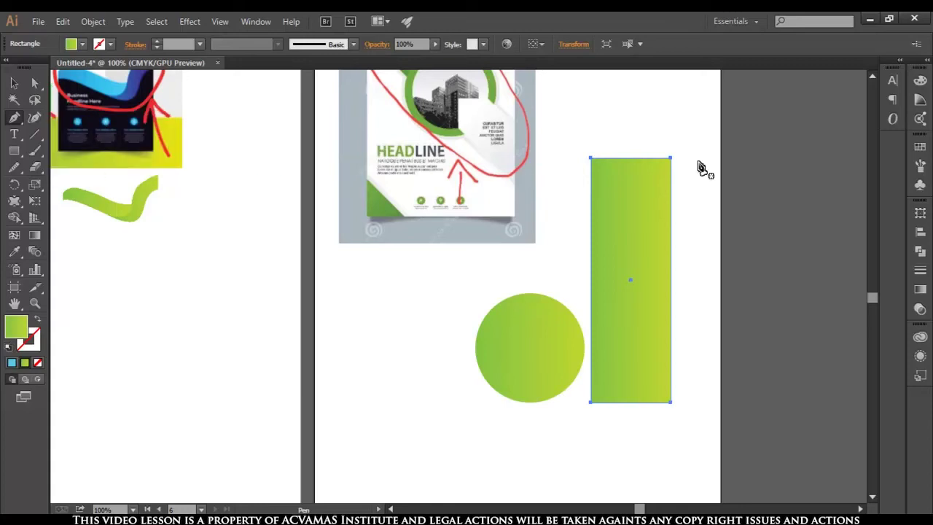
{"action": "scroll", "coordinate": [645, 156], "scroll_direction": "up", "scroll_amount": 1}
{"action": "scroll", "coordinate": [644, 160], "scroll_direction": "up", "scroll_amount": 2}
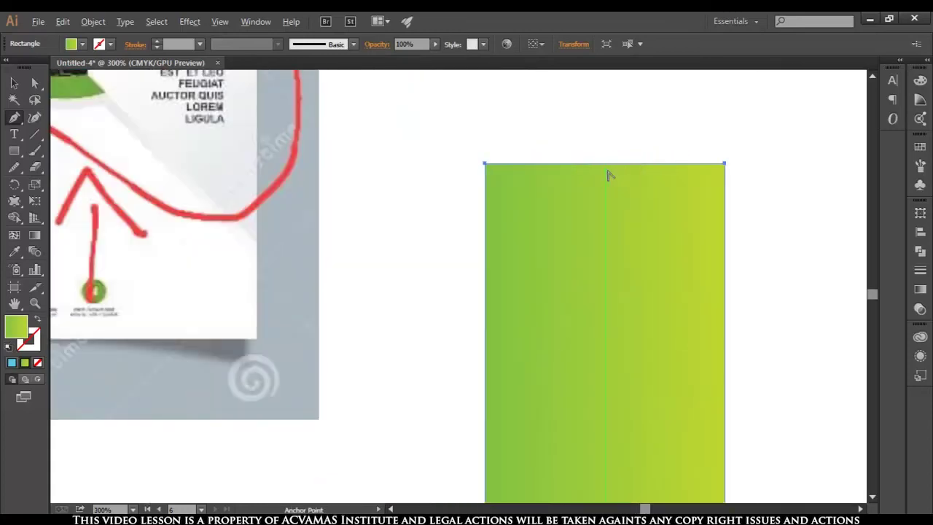
{"action": "scroll", "coordinate": [592, 371], "scroll_direction": "down", "scroll_amount": 2}
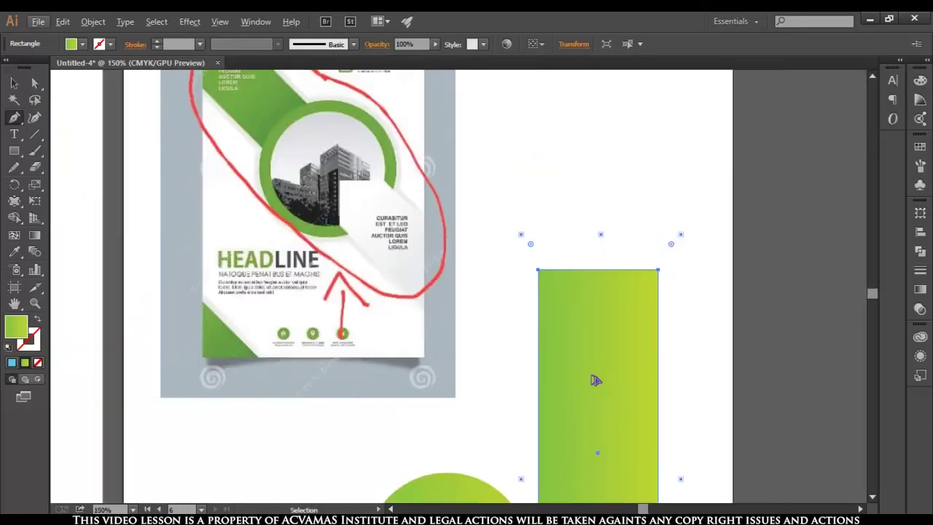
{"action": "scroll", "coordinate": [603, 408], "scroll_direction": "down", "scroll_amount": 2}
{"action": "left_click", "coordinate": [597, 385]}
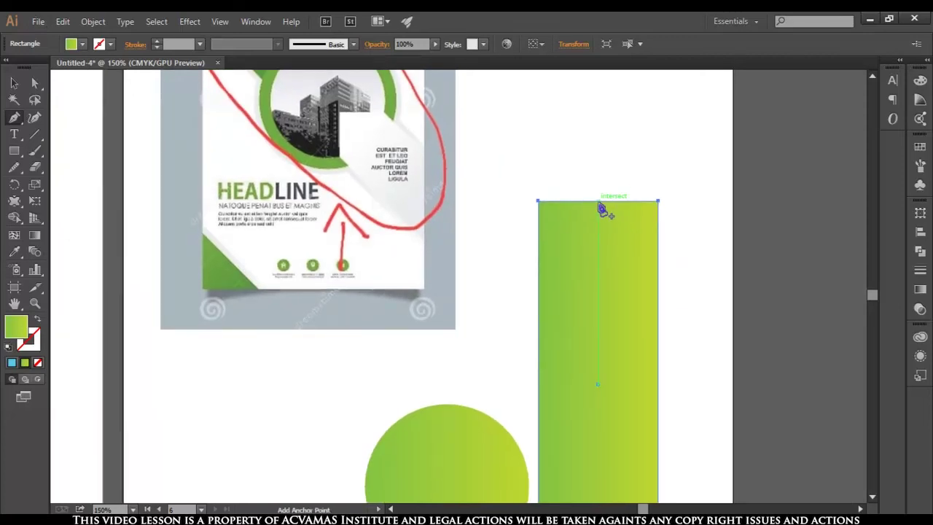
{"action": "left_click", "coordinate": [598, 201]}
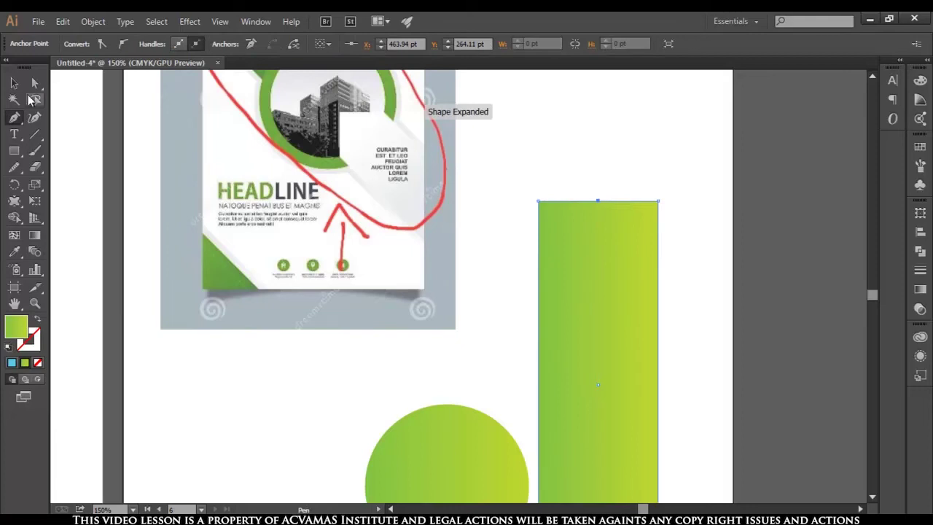
{"action": "left_click", "coordinate": [35, 85]}
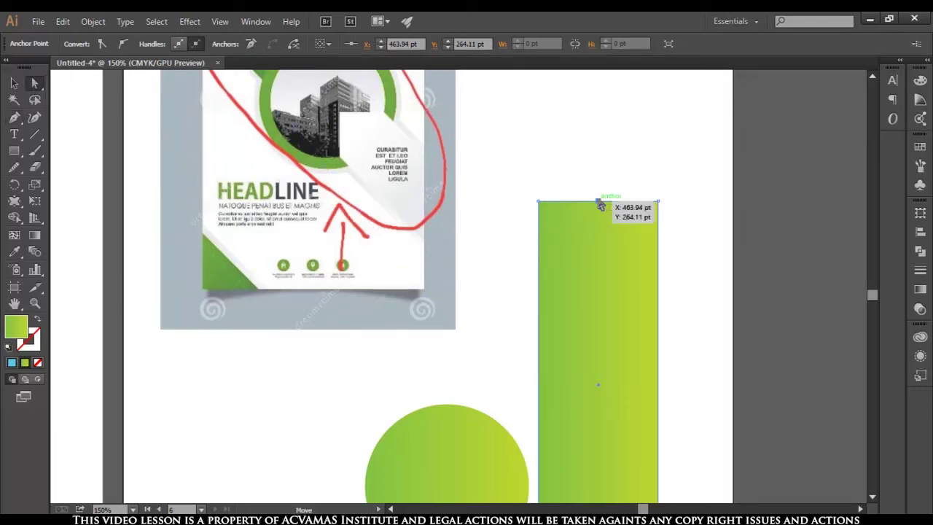
{"action": "key", "text": "Up"}
{"action": "key", "text": "Up"}
{"action": "key", "text": "Up"}
{"action": "key", "text": "Up"}
{"action": "key", "text": "Up"}
{"action": "key", "text": "Up"}
{"action": "key", "text": "Up"}
{"action": "key", "text": "Up"}
{"action": "key", "text": "Up"}
{"action": "key", "text": "Up"}
{"action": "key", "text": "Up"}
{"action": "key", "text": "Up"}
{"action": "key", "text": "Up"}
{"action": "key", "text": "Up"}
{"action": "key", "text": "Up"}
{"action": "key", "text": "Up"}
{"action": "key", "text": "Up"}
{"action": "key", "text": "Up"}
{"action": "key", "text": "Up"}
{"action": "key", "text": "Up"}
{"action": "key", "text": "Up"}
{"action": "key", "text": "Up"}
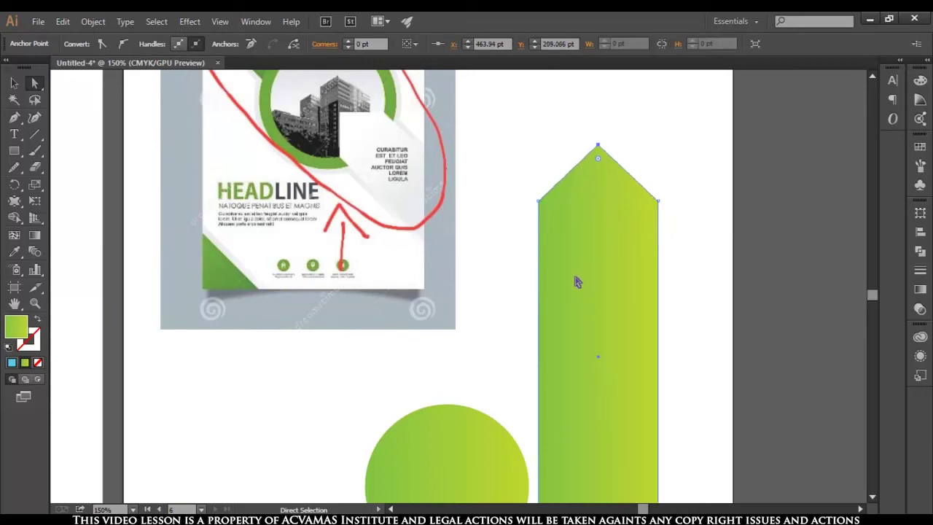
{"action": "key", "text": "Up"}
{"action": "key", "text": "Up"}
Shorten the pointed shape and move it onto the green circle
{"action": "left_click", "coordinate": [14, 82]}
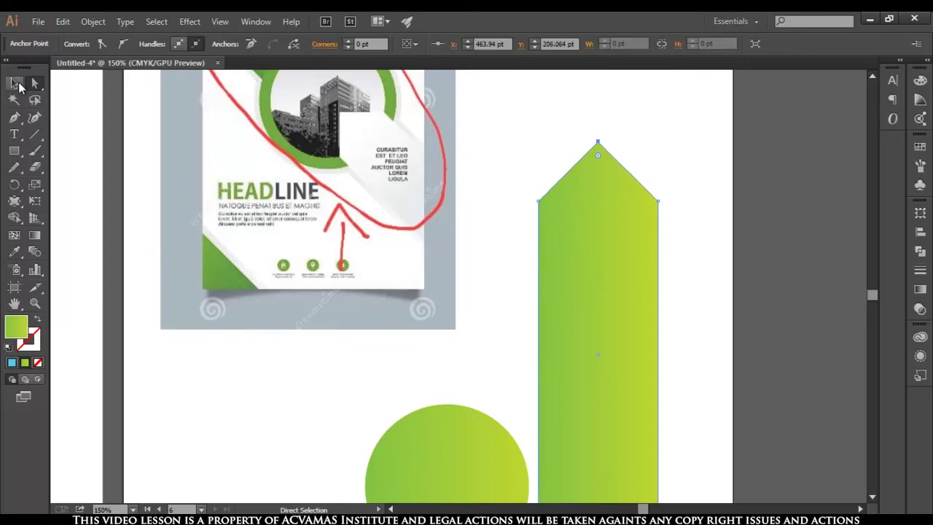
{"action": "key", "text": "ctrl+minus"}
{"action": "key", "text": "ctrl+minus"}
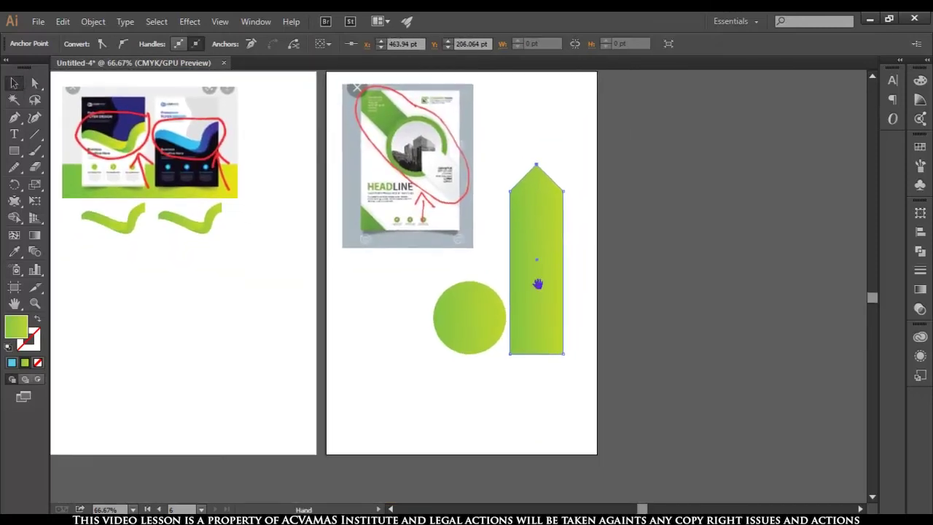
{"action": "left_click_drag", "start_coordinate": [538, 356], "coordinate": [537, 300]}
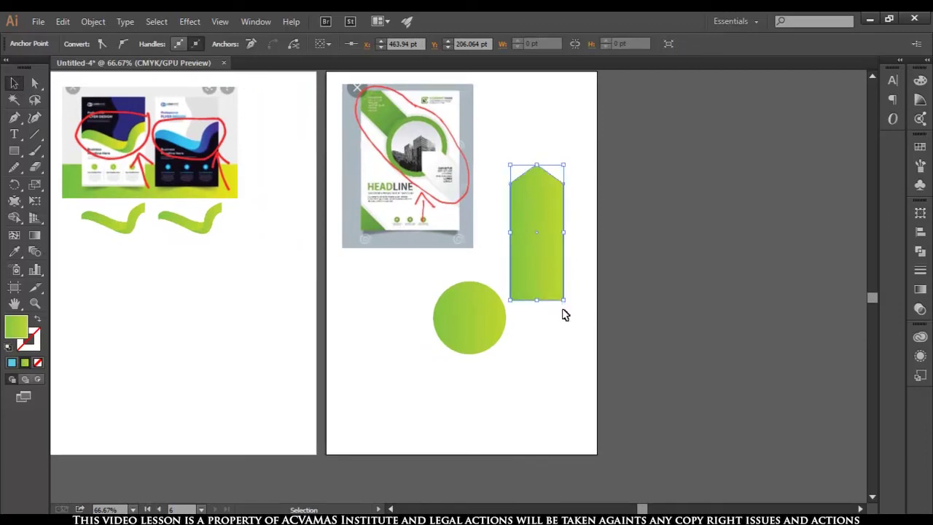
{"action": "mouse_move", "coordinate": [543, 267]}
{"action": "left_mouse_down"}
{"action": "mouse_move", "coordinate": [473, 356]}
{"action": "mouse_move", "coordinate": [616, 294]}
{"action": "mouse_move", "coordinate": [654, 262]}
{"action": "mouse_move", "coordinate": [644, 228]}
{"action": "mouse_move", "coordinate": [547, 279]}
{"action": "mouse_move", "coordinate": [464, 281]}
{"action": "left_mouse_up"}
{"action": "scroll", "coordinate": [474, 355], "scroll_direction": "up", "scroll_amount": 2}
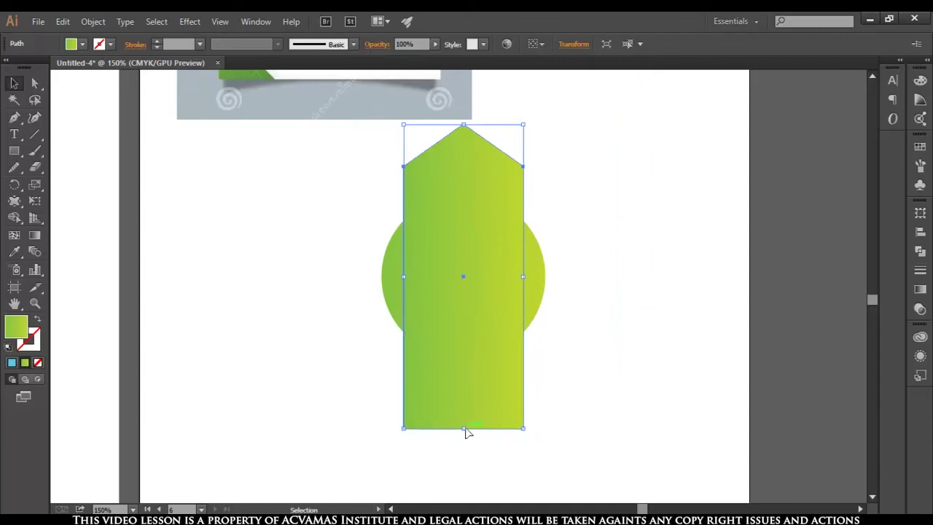
{"action": "left_click_drag", "start_coordinate": [464, 429], "coordinate": [463, 296]}
{"action": "left_click_drag", "start_coordinate": [492, 245], "coordinate": [495, 433]}
{"action": "key", "text": "ctrl+z"}
Raise the top anchor again for a taller peak, then deselect
{"action": "scroll", "coordinate": [481, 232], "scroll_direction": "up", "scroll_amount": 2}
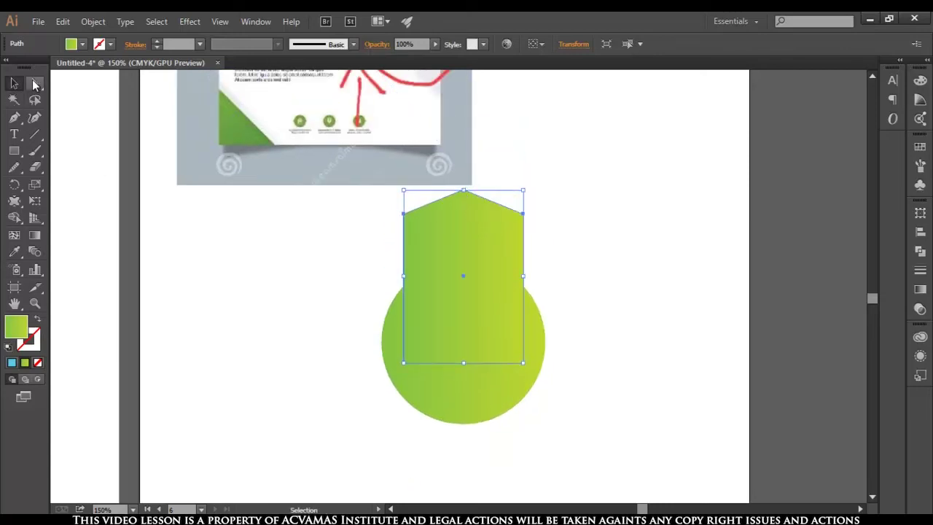
{"action": "key", "text": "a"}
{"action": "left_click", "coordinate": [463, 191]}
{"action": "scroll", "coordinate": [492, 262], "scroll_direction": "up", "scroll_amount": 2}
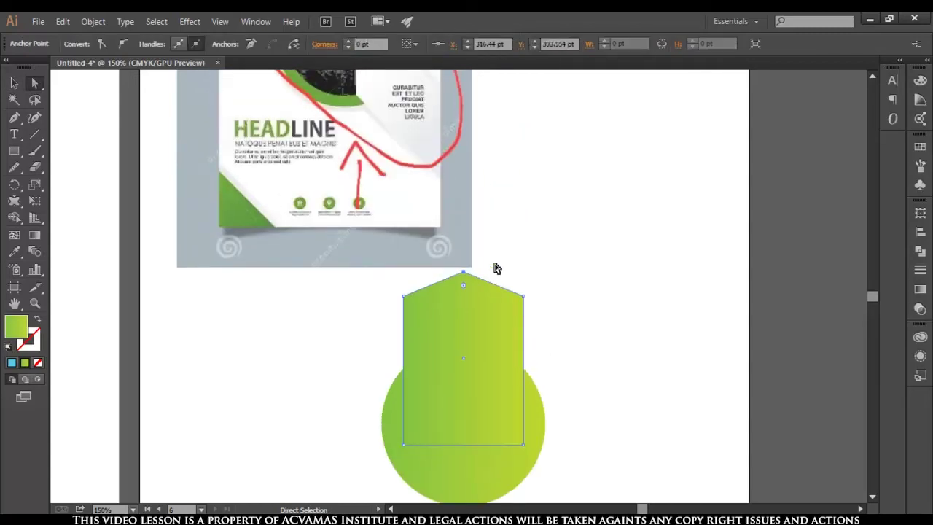
{"action": "key", "text": "Up"}
{"action": "key", "text": "Up"}
{"action": "key", "text": "Up"}
{"action": "key", "text": "Up"}
{"action": "key", "text": "Up"}
{"action": "key", "text": "Up"}
{"action": "key", "text": "Up"}
{"action": "key", "text": "Up"}
{"action": "key", "text": "Up"}
{"action": "key", "text": "Up"}
{"action": "key", "text": "Up"}
{"action": "key", "text": "Up"}
{"action": "key", "text": "Up"}
{"action": "key", "text": "Up"}
{"action": "key", "text": "Up"}
{"action": "key", "text": "Up"}
{"action": "key", "text": "Up"}
{"action": "key", "text": "Up"}
{"action": "key", "text": "Up"}
{"action": "key", "text": "Up"}
{"action": "key", "text": "Up"}
{"action": "left_click", "coordinate": [14, 83]}
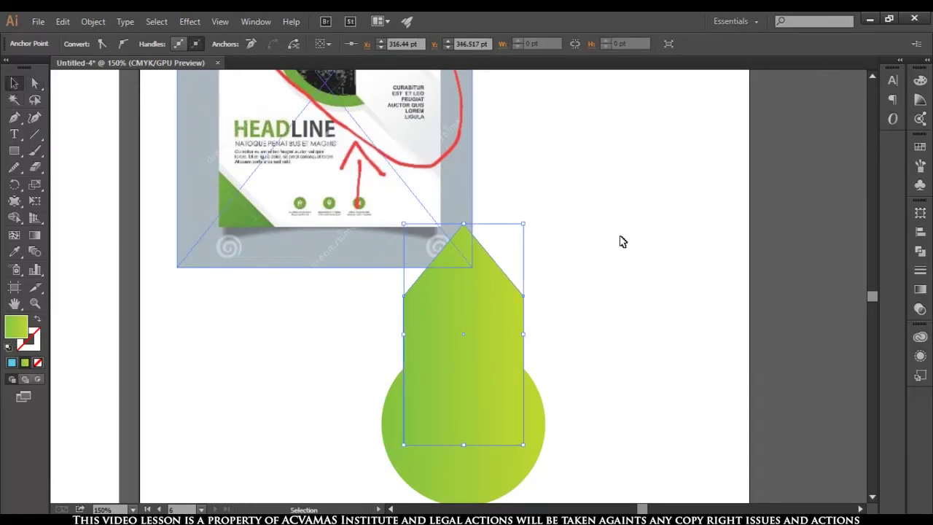
{"action": "left_click", "coordinate": [620, 241]}
{"action": "scroll", "coordinate": [496, 368], "scroll_direction": "down", "scroll_amount": 1}
{"action": "scroll", "coordinate": [576, 304], "scroll_direction": "down", "scroll_amount": 3}
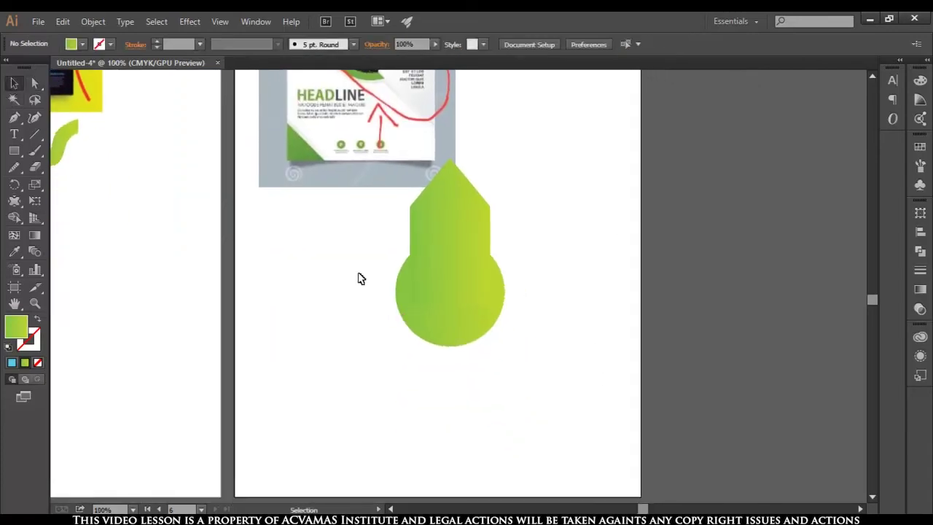
Move the circle and pointed shape down the page together
{"action": "left_click_drag", "start_coordinate": [349, 238], "coordinate": [538, 363]}
{"action": "left_click_drag", "start_coordinate": [463, 286], "coordinate": [468, 368]}
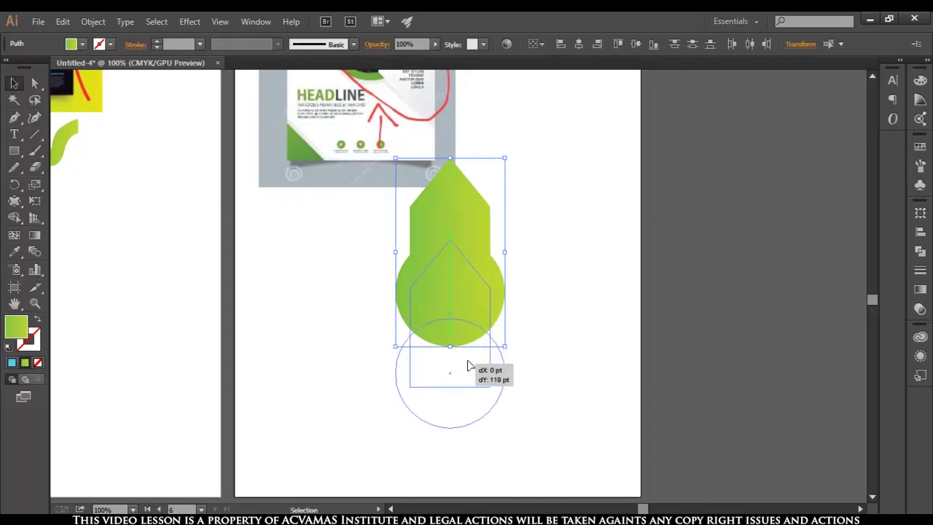
{"action": "left_click", "coordinate": [585, 393]}
{"action": "scroll", "coordinate": [575, 400], "scroll_direction": "up", "scroll_amount": 2}
{"action": "scroll", "coordinate": [563, 413], "scroll_direction": "down", "scroll_amount": 1}
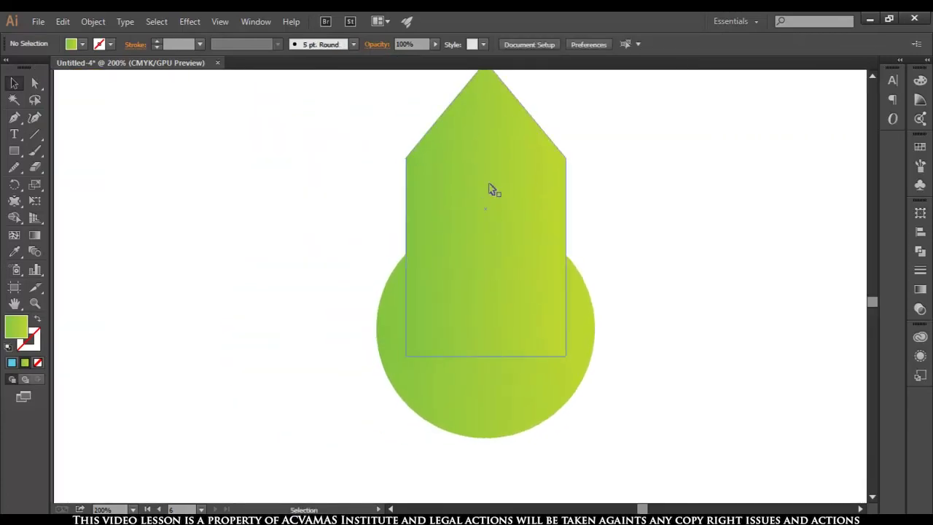
Alt+Shift-drag a copy of the pointed shape straight down below the circle
{"action": "left_click", "coordinate": [545, 306]}
{"action": "left_click_drag", "start_coordinate": [529, 271], "coordinate": [528, 467]}
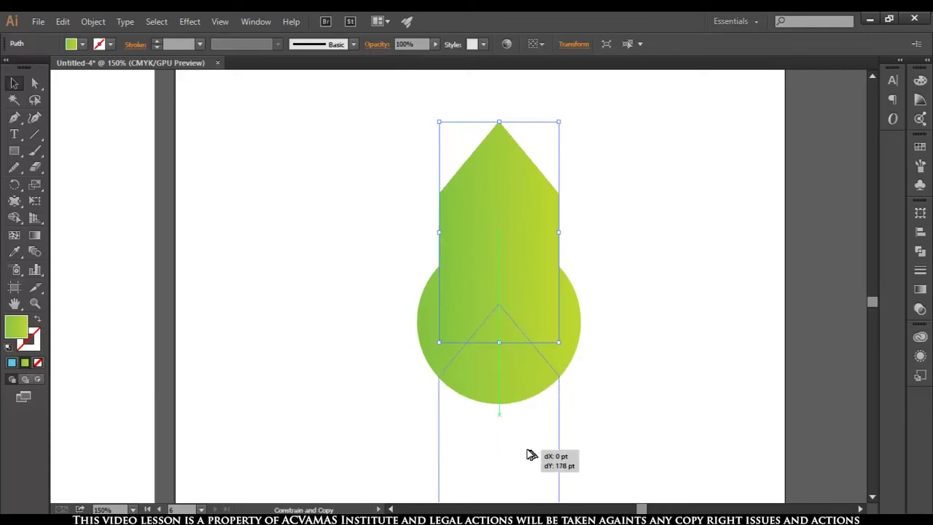
{"action": "left_click_drag", "start_coordinate": [528, 467], "coordinate": [529, 468]}
{"action": "scroll", "coordinate": [323, 265], "scroll_direction": "up", "scroll_amount": 2}
{"action": "scroll", "coordinate": [442, 276], "scroll_direction": "up", "scroll_amount": 5}
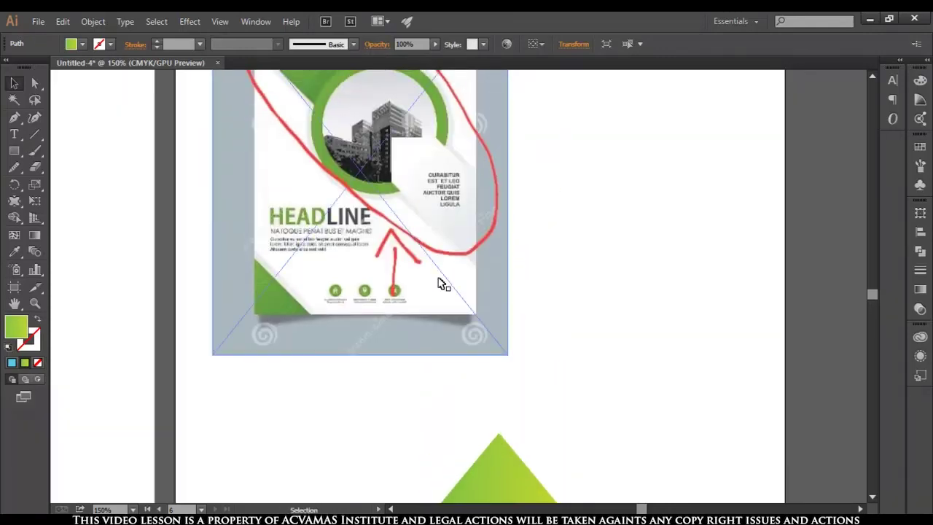
{"action": "scroll", "coordinate": [439, 281], "scroll_direction": "up", "scroll_amount": 2}
{"action": "scroll", "coordinate": [437, 277], "scroll_direction": "down", "scroll_amount": 5}
{"action": "scroll", "coordinate": [470, 317], "scroll_direction": "down", "scroll_amount": 4}
{"action": "scroll", "coordinate": [495, 335], "scroll_direction": "down", "scroll_amount": 3}
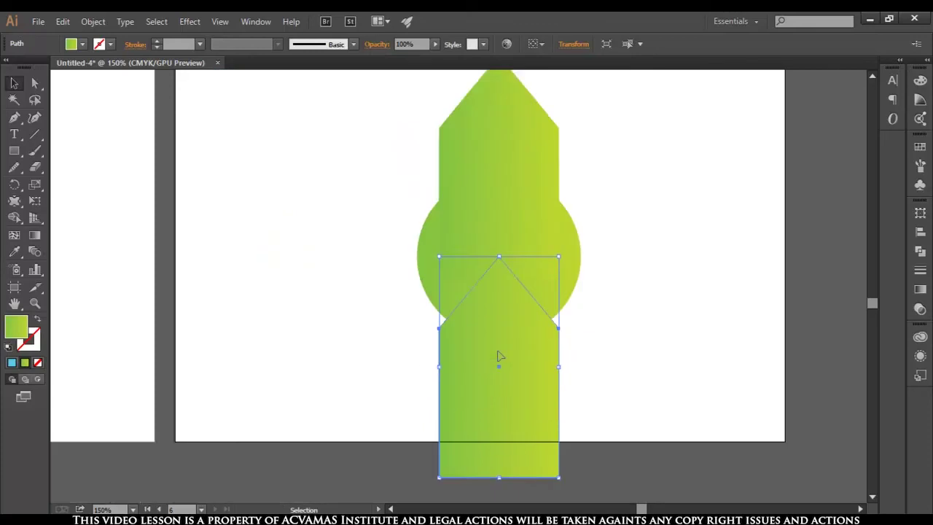
{"action": "scroll", "coordinate": [505, 349], "scroll_direction": "up", "scroll_amount": 1}
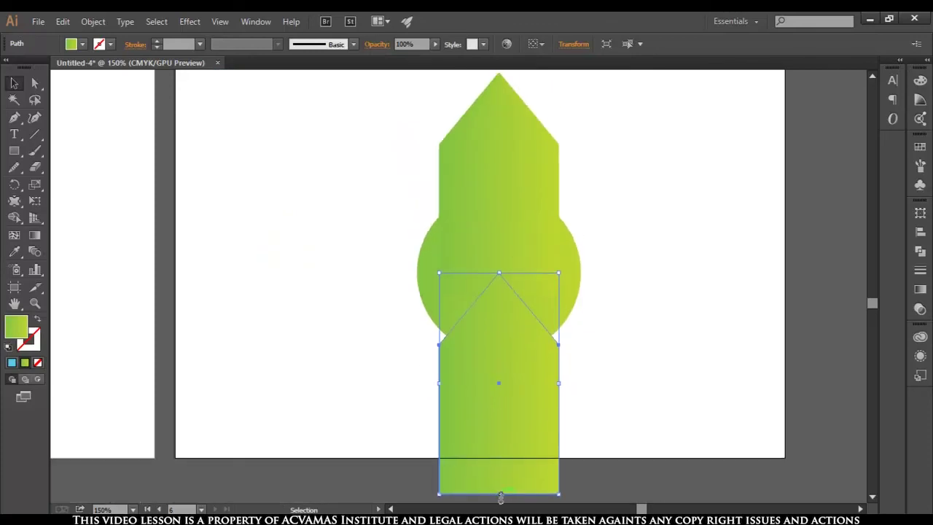
{"action": "left_click", "coordinate": [589, 436]}
{"action": "scroll", "coordinate": [587, 399], "scroll_direction": "up", "scroll_amount": 2}
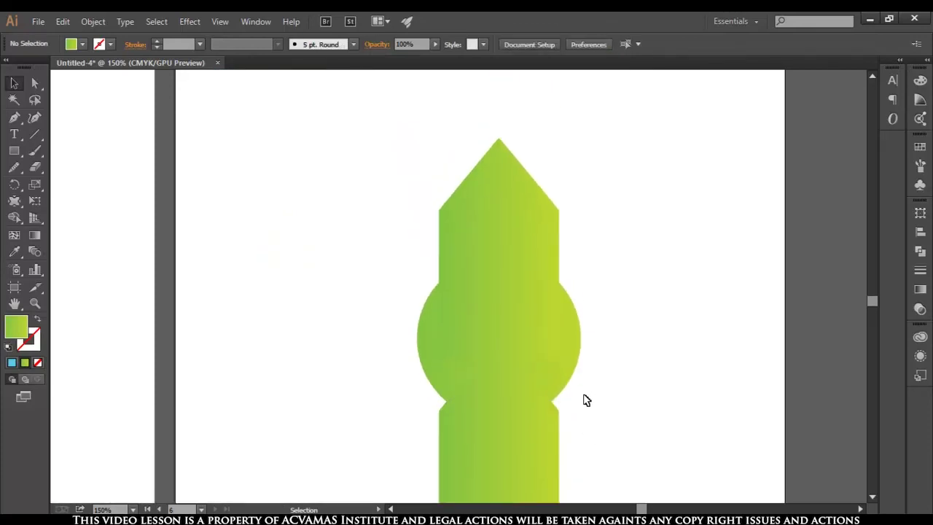
{"action": "left_click", "coordinate": [570, 357]}
{"action": "left_click", "coordinate": [539, 451]}
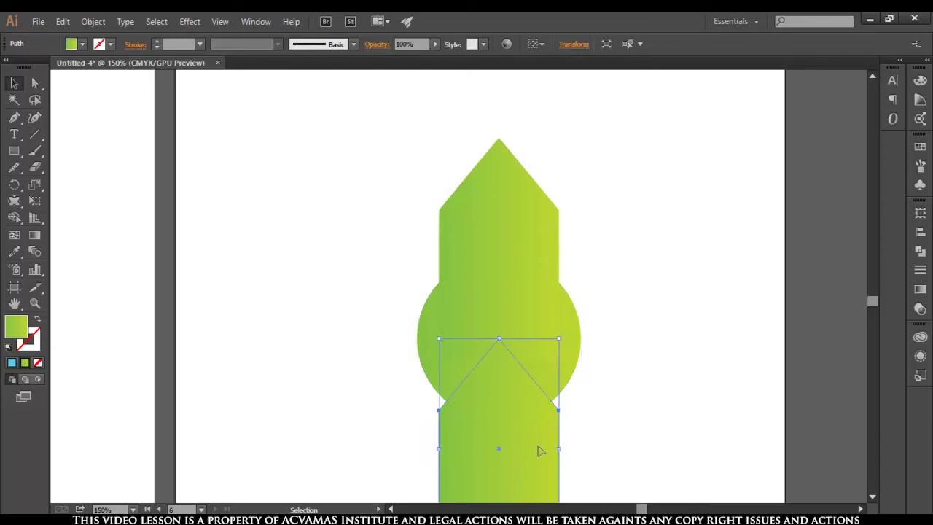
Fill the lower pointed copy with a bright orange
{"action": "double_click", "coordinate": [16, 325]}
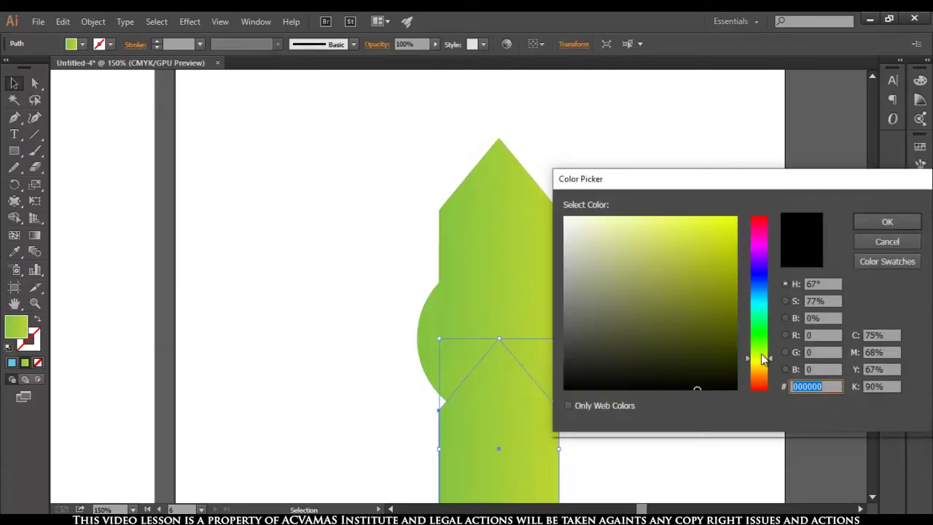
{"action": "left_click_drag", "start_coordinate": [762, 358], "coordinate": [760, 376]}
{"action": "left_click", "coordinate": [736, 217]}
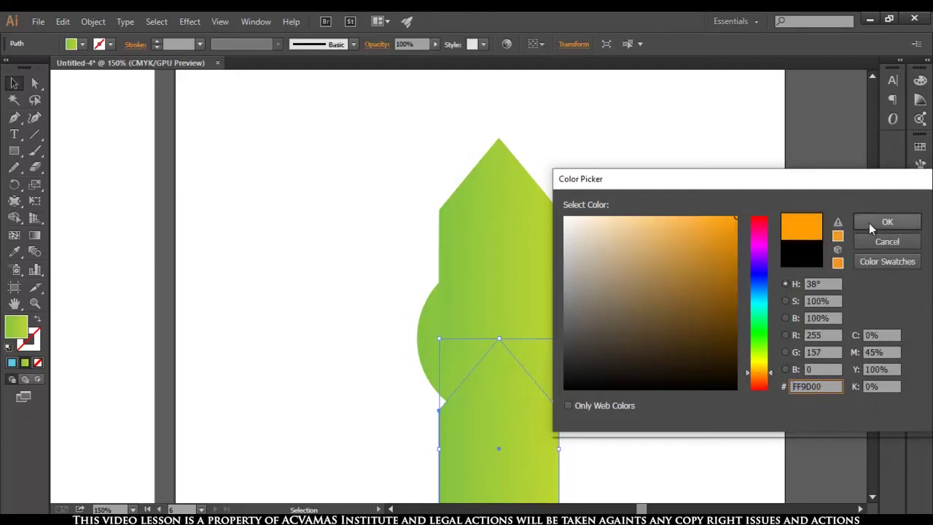
{"action": "left_click", "coordinate": [867, 222]}
{"action": "left_click", "coordinate": [649, 317]}
Give the upper pointed shape a solid medium green fill
{"action": "left_click", "coordinate": [504, 204]}
{"action": "scroll", "coordinate": [516, 309], "scroll_direction": "up", "scroll_amount": 5}
{"action": "scroll", "coordinate": [529, 328], "scroll_direction": "up", "scroll_amount": 5}
{"action": "scroll", "coordinate": [542, 362], "scroll_direction": "down", "scroll_amount": 2}
{"action": "scroll", "coordinate": [542, 364], "scroll_direction": "down", "scroll_amount": 4}
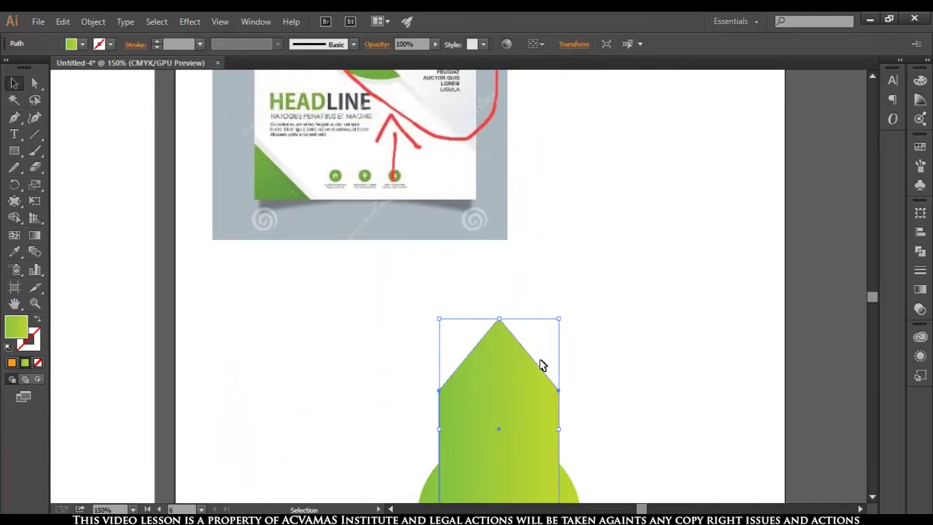
{"action": "scroll", "coordinate": [542, 364], "scroll_direction": "down", "scroll_amount": 3}
{"action": "double_click", "coordinate": [22, 327]}
{"action": "left_click_drag", "start_coordinate": [696, 316], "coordinate": [726, 320]}
{"action": "left_click_drag", "start_coordinate": [758, 357], "coordinate": [762, 351]}
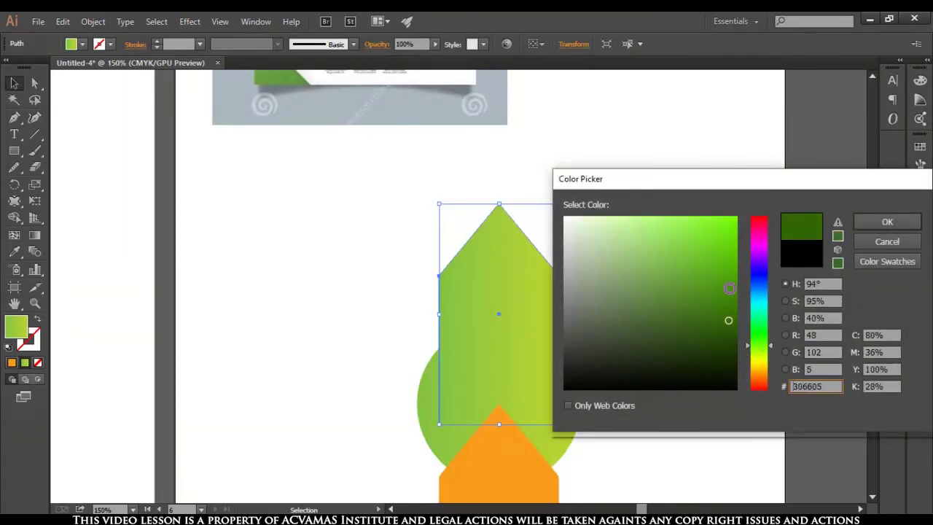
{"action": "left_click_drag", "start_coordinate": [729, 288], "coordinate": [745, 266]}
{"action": "left_click", "coordinate": [887, 221]}
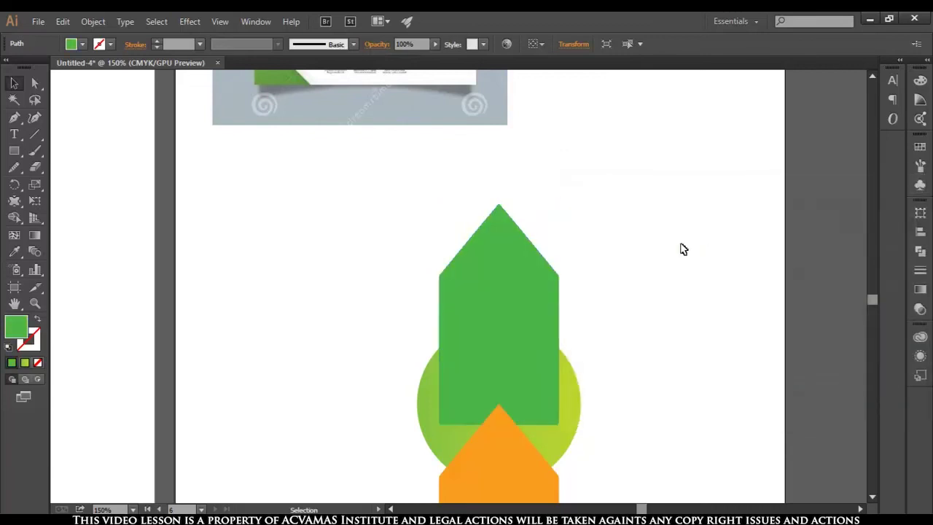
{"action": "left_click", "coordinate": [683, 249]}
{"action": "scroll", "coordinate": [539, 339], "scroll_direction": "up", "scroll_amount": 3}
{"action": "scroll", "coordinate": [553, 365], "scroll_direction": "up", "scroll_amount": 6}
{"action": "scroll", "coordinate": [558, 369], "scroll_direction": "down", "scroll_amount": 3}
{"action": "scroll", "coordinate": [561, 370], "scroll_direction": "down", "scroll_amount": 5}
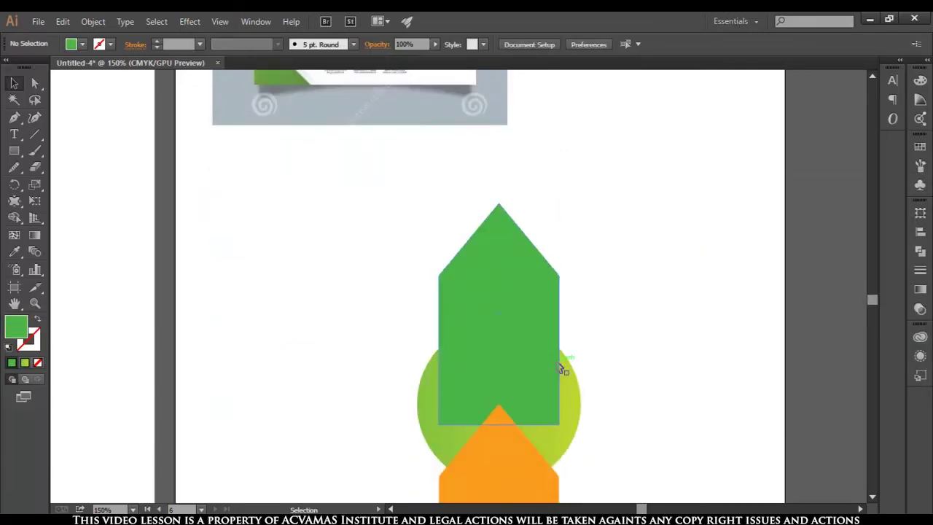
{"action": "scroll", "coordinate": [561, 369], "scroll_direction": "down", "scroll_amount": 3}
{"action": "left_click", "coordinate": [561, 347]}
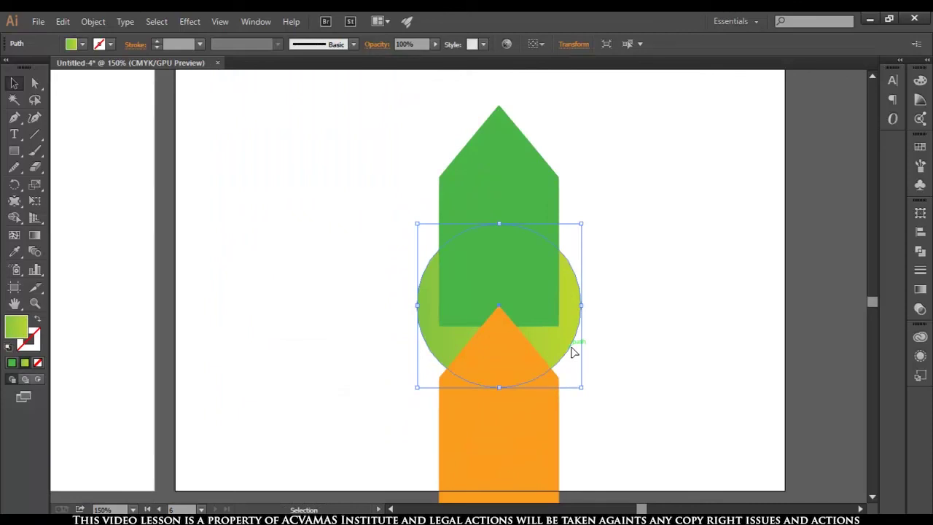
Bring the gradient circle in front of the other shapes
{"action": "right_click", "coordinate": [553, 340]}
{"action": "mouse_move", "coordinate": [591, 311]}
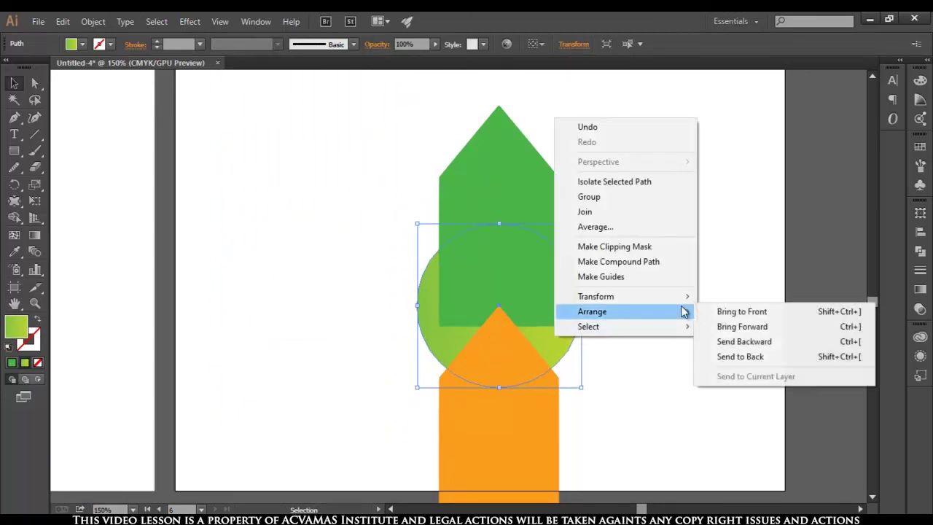
{"action": "left_click", "coordinate": [737, 313]}
{"action": "left_click", "coordinate": [664, 332]}
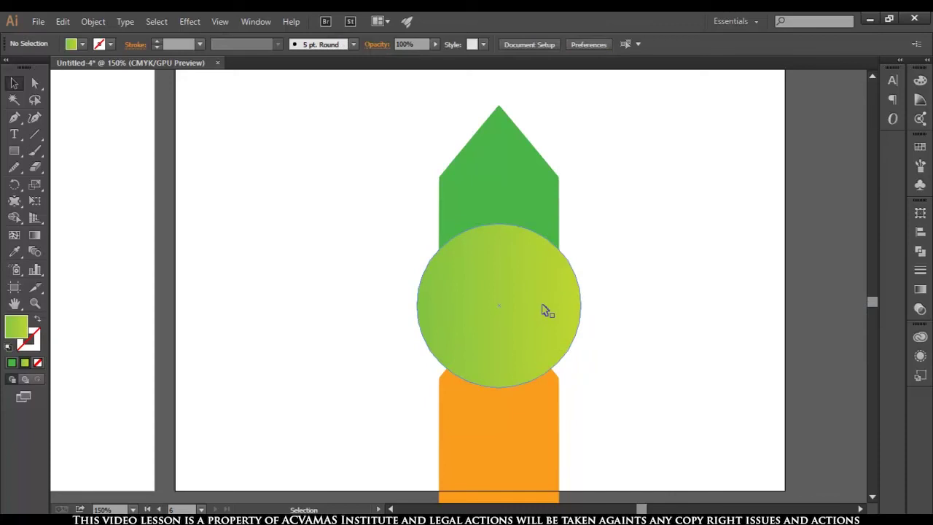
{"action": "left_click", "coordinate": [546, 310]}
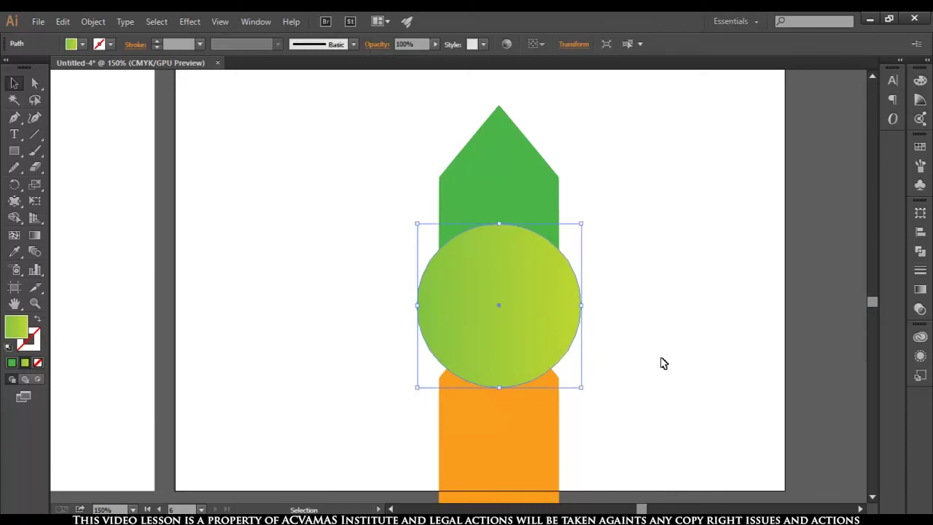
{"action": "key", "text": "a"}
{"action": "key", "text": "v"}
{"action": "key", "text": "a"}
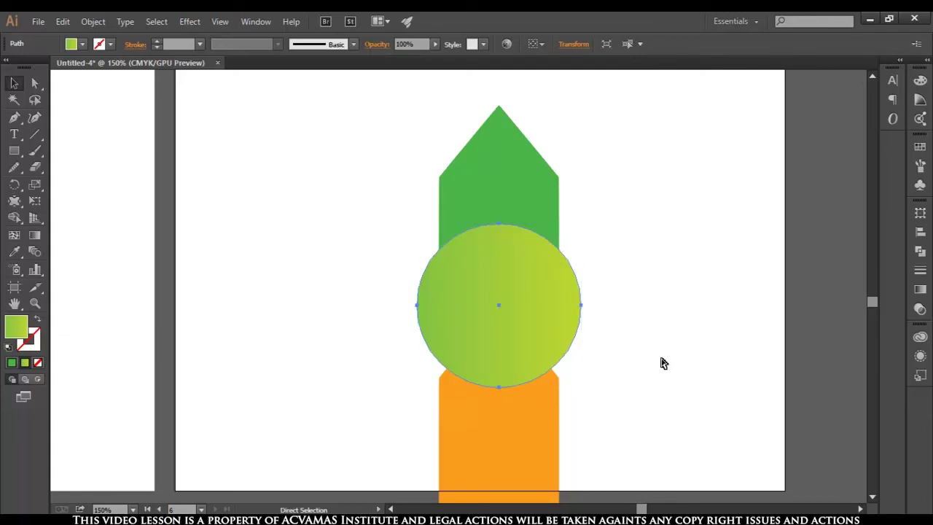
{"action": "key", "text": "v"}
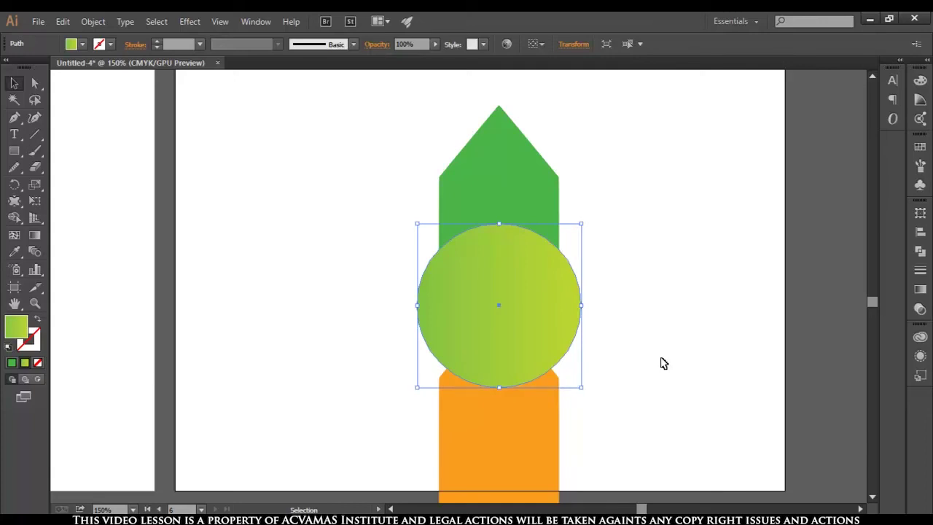
{"action": "key", "text": "a"}
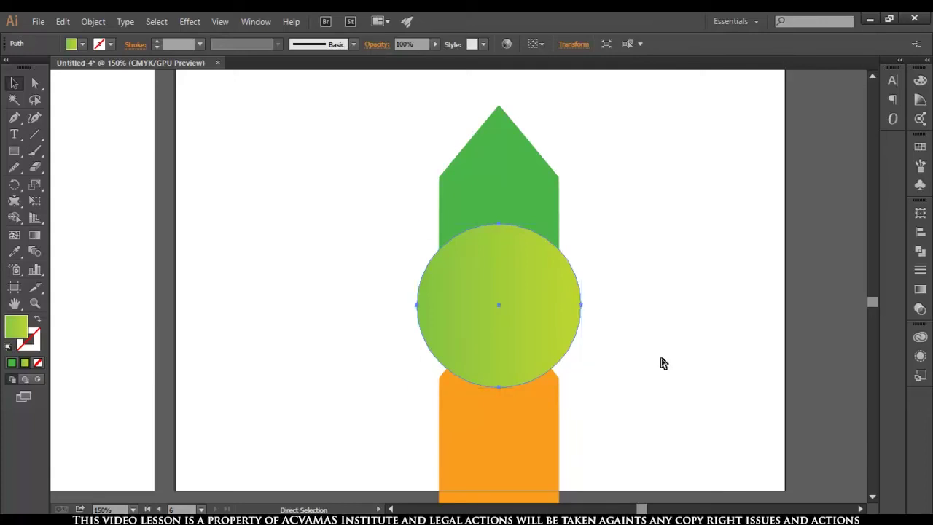
{"action": "key", "text": "v"}
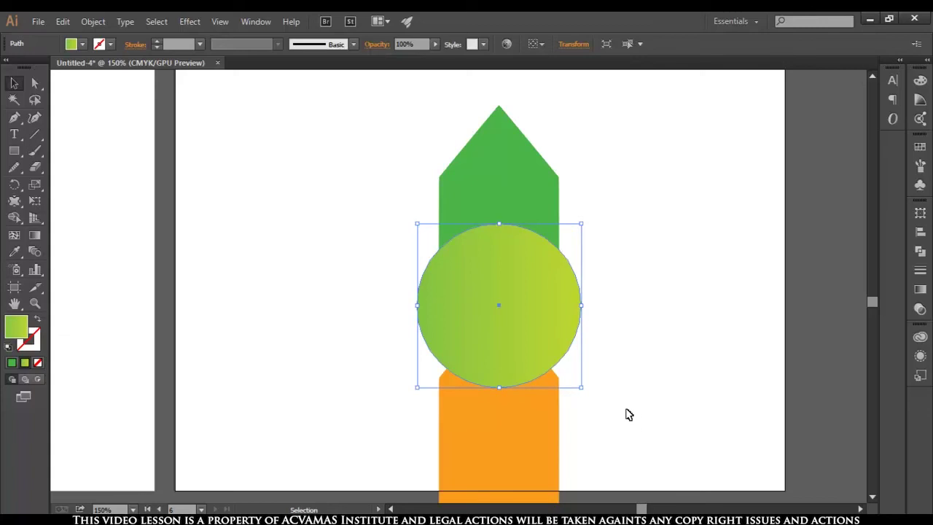
Make a 136 pt concentric copy of the circle and fill it white
{"action": "left_click_drag", "start_coordinate": [581, 389], "coordinate": [569, 375]}
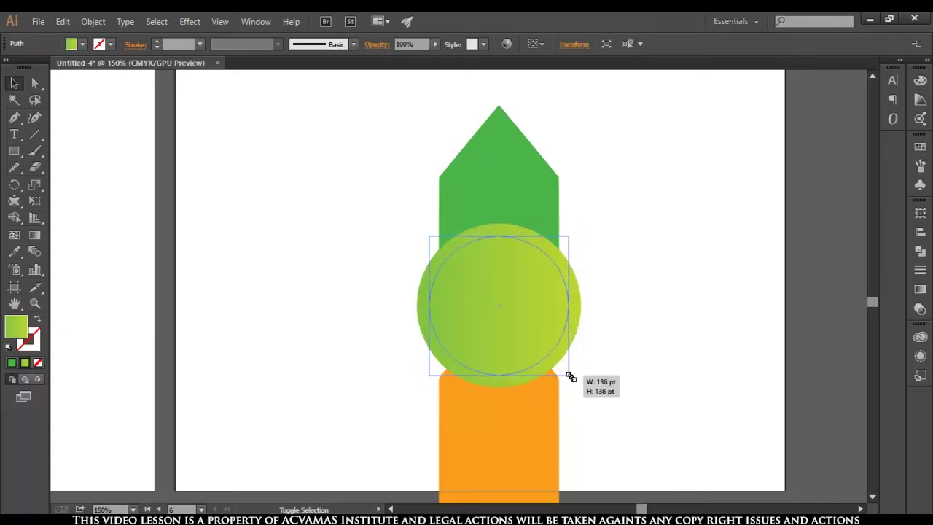
{"action": "double_click", "coordinate": [22, 330]}
{"action": "left_click_drag", "start_coordinate": [620, 287], "coordinate": [564, 216]}
{"action": "left_click", "coordinate": [886, 222]}
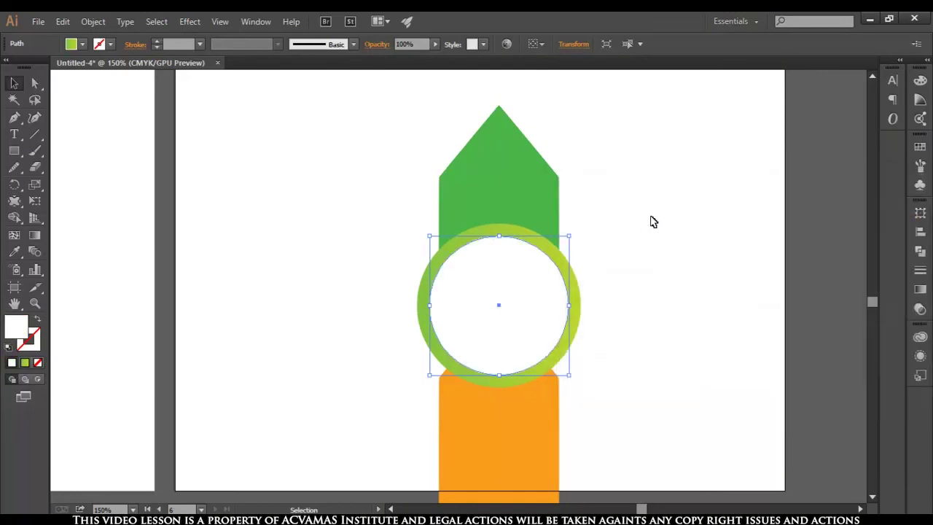
{"action": "left_click", "coordinate": [649, 218]}
{"action": "scroll", "coordinate": [454, 347], "scroll_direction": "up", "scroll_amount": 2}
{"action": "scroll", "coordinate": [436, 335], "scroll_direction": "up", "scroll_amount": 4}
{"action": "scroll", "coordinate": [436, 336], "scroll_direction": "up", "scroll_amount": 4}
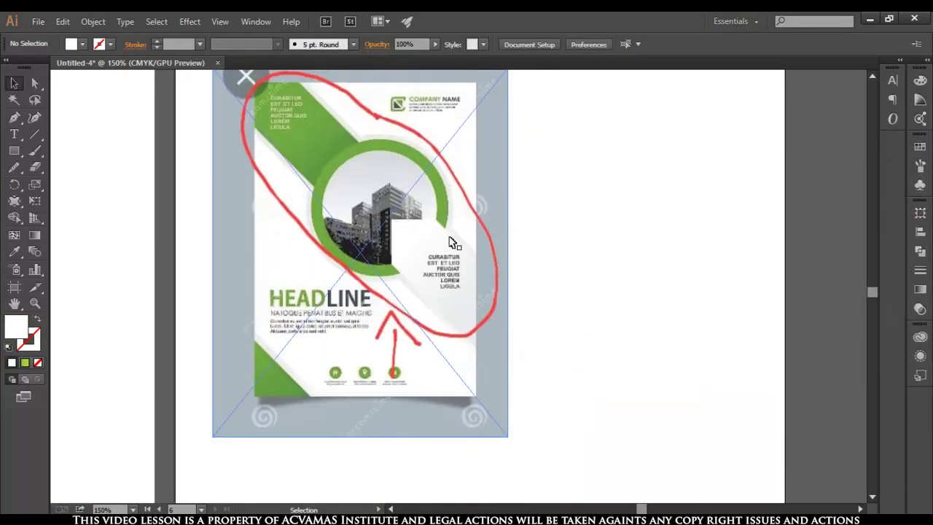
{"action": "scroll", "coordinate": [503, 367], "scroll_direction": "down", "scroll_amount": 2}
{"action": "scroll", "coordinate": [566, 397], "scroll_direction": "down", "scroll_amount": 6}
{"action": "scroll", "coordinate": [541, 386], "scroll_direction": "down", "scroll_amount": 2}
Arrange the orange pointed shape in front of the ring
{"action": "left_click", "coordinate": [541, 387]}
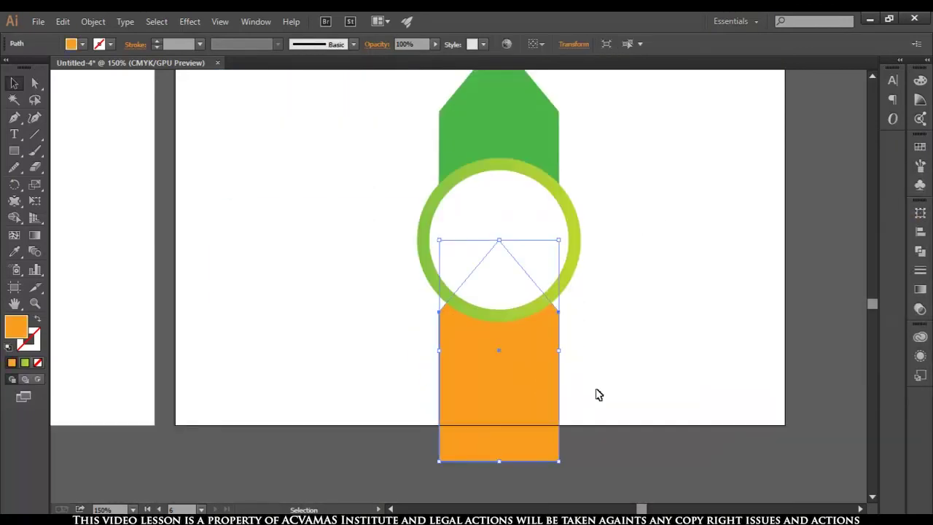
{"action": "right_click", "coordinate": [525, 348]}
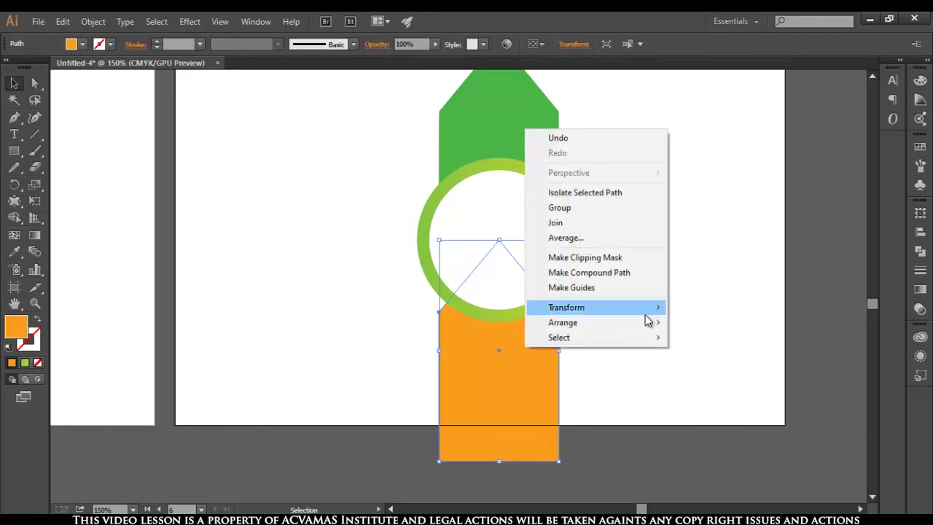
{"action": "mouse_move", "coordinate": [563, 322]}
{"action": "left_click", "coordinate": [682, 325]}
{"action": "scroll", "coordinate": [585, 402], "scroll_direction": "up", "scroll_amount": 2}
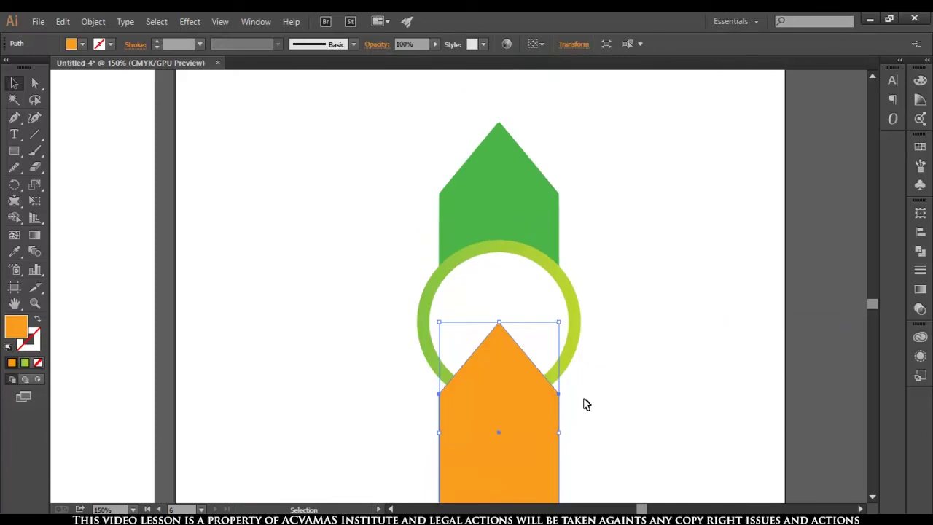
{"action": "scroll", "coordinate": [583, 401], "scroll_direction": "up", "scroll_amount": 3}
{"action": "scroll", "coordinate": [583, 400], "scroll_direction": "up", "scroll_amount": 3}
{"action": "scroll", "coordinate": [574, 396], "scroll_direction": "up", "scroll_amount": 1}
{"action": "scroll", "coordinate": [574, 396], "scroll_direction": "down", "scroll_amount": 4}
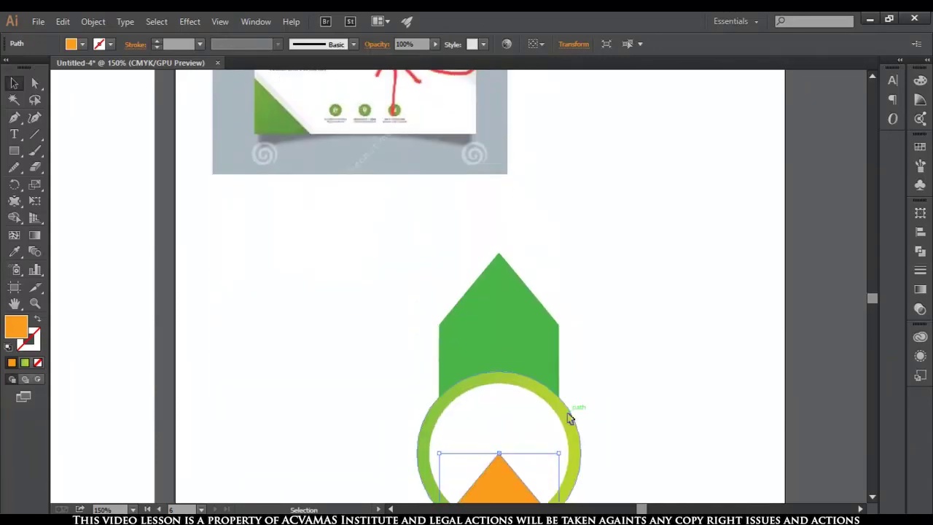
{"action": "scroll", "coordinate": [568, 393], "scroll_direction": "down", "scroll_amount": 3}
{"action": "scroll", "coordinate": [570, 420], "scroll_direction": "up", "scroll_amount": 1}
{"action": "scroll", "coordinate": [571, 420], "scroll_direction": "up", "scroll_amount": 1}
{"action": "scroll", "coordinate": [568, 419], "scroll_direction": "up", "scroll_amount": 3}
{"action": "scroll", "coordinate": [568, 415], "scroll_direction": "up", "scroll_amount": 5}
{"action": "scroll", "coordinate": [569, 413], "scroll_direction": "up", "scroll_amount": 4}
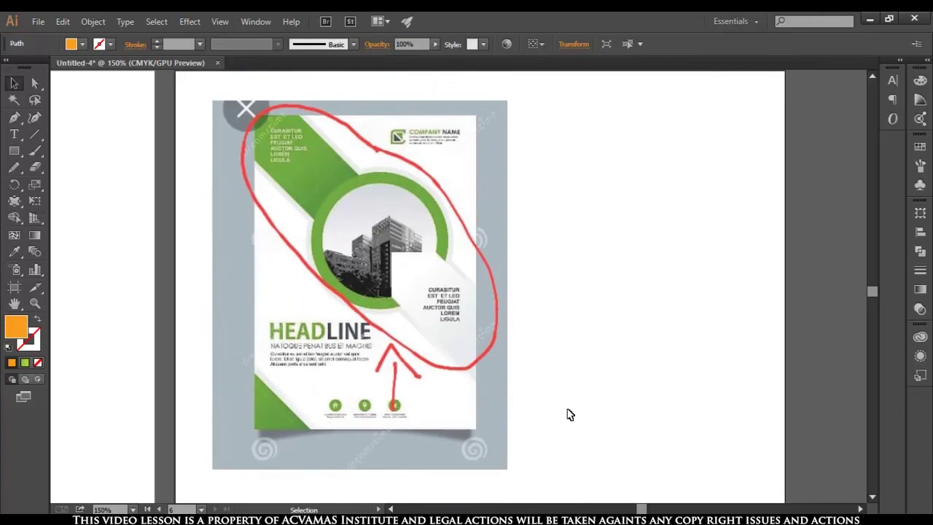
{"action": "scroll", "coordinate": [570, 414], "scroll_direction": "down", "scroll_amount": 4}
{"action": "scroll", "coordinate": [568, 415], "scroll_direction": "down", "scroll_amount": 7}
{"action": "scroll", "coordinate": [568, 415], "scroll_direction": "down", "scroll_amount": 1}
{"action": "left_click_drag", "start_coordinate": [357, 105], "coordinate": [597, 451]}
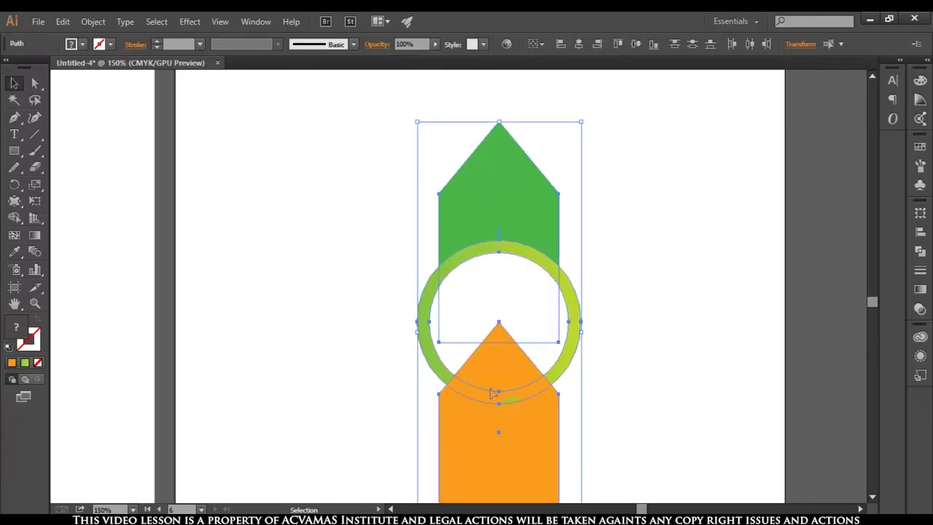
{"action": "left_click", "coordinate": [588, 125]}
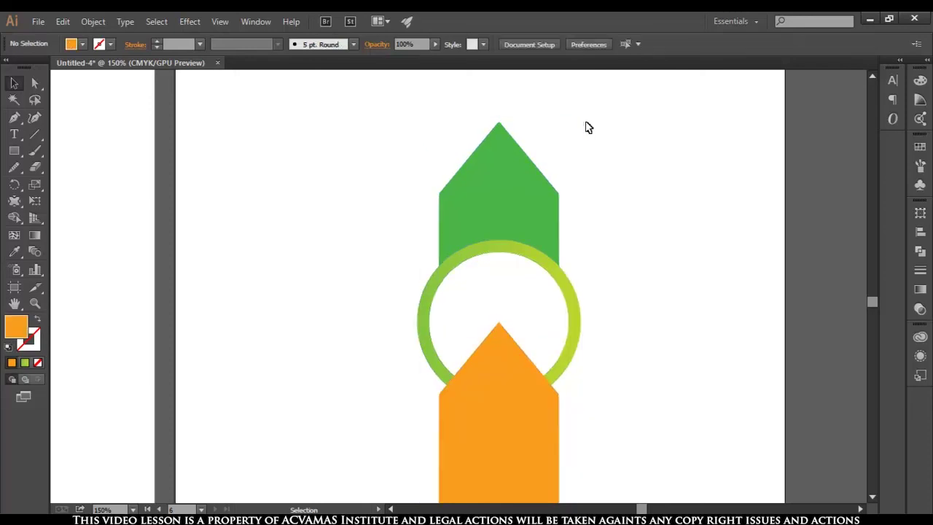
Rotate the green shape, ring and orange shape about 32° and shift them up-left
{"action": "left_click_drag", "start_coordinate": [372, 124], "coordinate": [654, 496]}
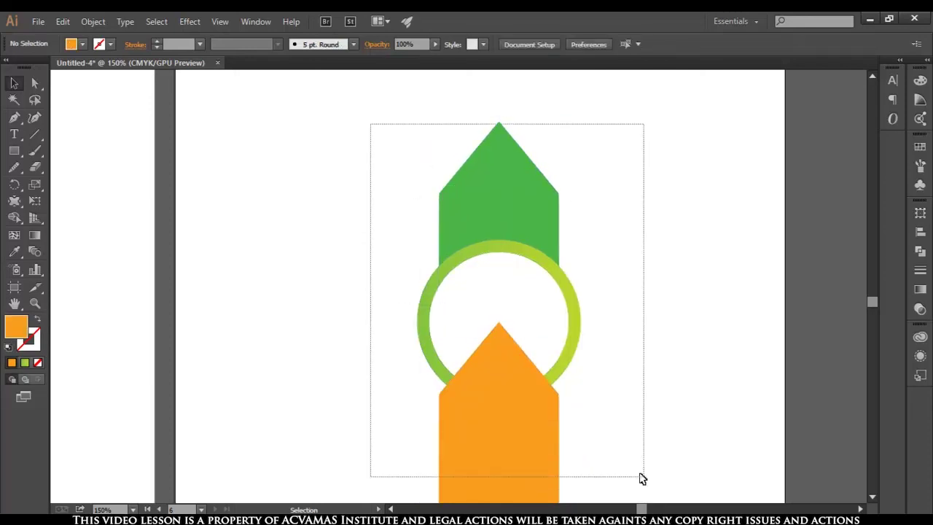
{"action": "left_click_drag", "start_coordinate": [586, 123], "coordinate": [454, 106]}
{"action": "left_click_drag", "start_coordinate": [539, 374], "coordinate": [486, 338]}
{"action": "left_click", "coordinate": [631, 268]}
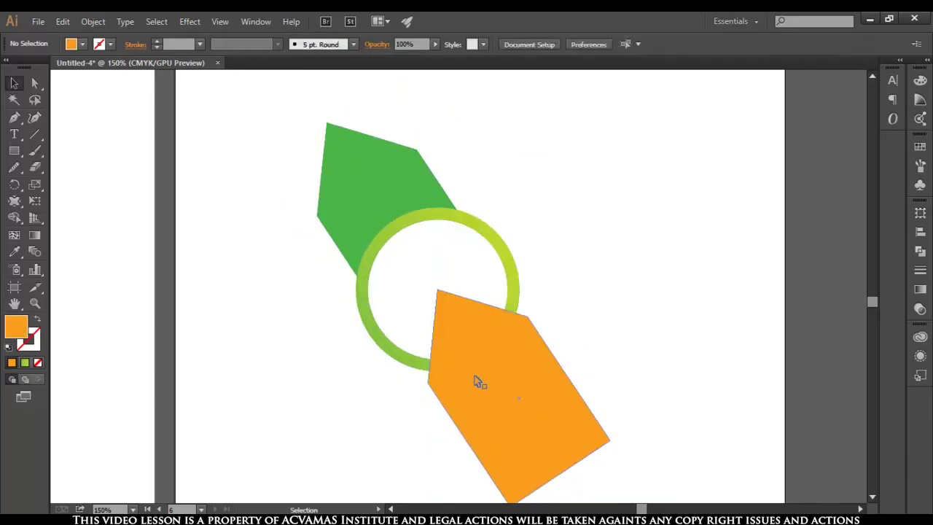
Rotate all three shapes further to about 40° on the diagonal
{"action": "scroll", "coordinate": [480, 383], "scroll_direction": "down", "scroll_amount": 3}
{"action": "scroll", "coordinate": [481, 383], "scroll_direction": "up", "scroll_amount": 1}
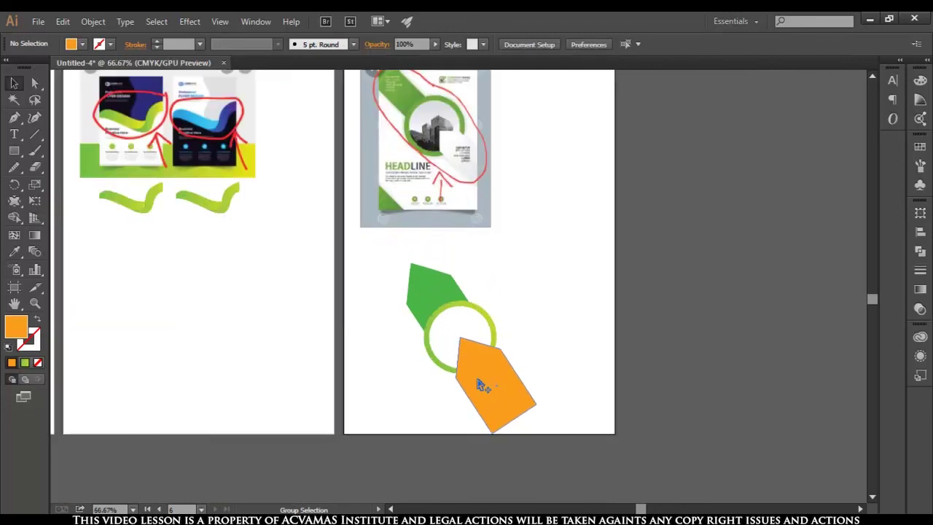
{"action": "scroll", "coordinate": [474, 376], "scroll_direction": "up", "scroll_amount": 1}
{"action": "left_click_drag", "start_coordinate": [341, 208], "coordinate": [577, 473]}
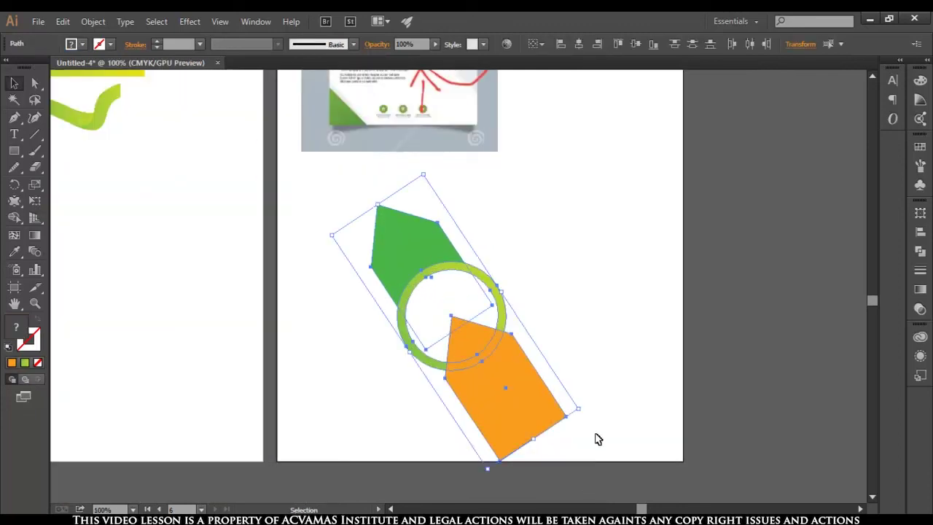
{"action": "left_click_drag", "start_coordinate": [583, 412], "coordinate": [599, 393]}
{"action": "left_click", "coordinate": [583, 308]}
{"action": "scroll", "coordinate": [561, 313], "scroll_direction": "up", "scroll_amount": 3}
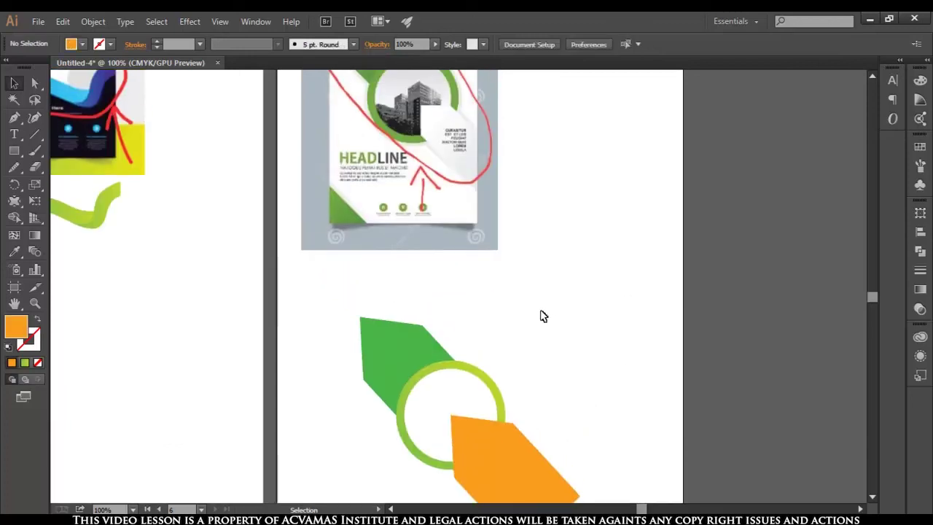
{"action": "scroll", "coordinate": [532, 313], "scroll_direction": "up", "scroll_amount": 2}
{"action": "scroll", "coordinate": [525, 306], "scroll_direction": "up", "scroll_amount": 3}
{"action": "scroll", "coordinate": [526, 308], "scroll_direction": "down", "scroll_amount": 6}
{"action": "scroll", "coordinate": [526, 308], "scroll_direction": "down", "scroll_amount": 3}
{"action": "scroll", "coordinate": [526, 312], "scroll_direction": "up", "scroll_amount": 4}
{"action": "scroll", "coordinate": [518, 303], "scroll_direction": "up", "scroll_amount": 5}
{"action": "scroll", "coordinate": [520, 314], "scroll_direction": "down", "scroll_amount": 5}
{"action": "scroll", "coordinate": [473, 320], "scroll_direction": "down", "scroll_amount": 3}
{"action": "scroll", "coordinate": [430, 277], "scroll_direction": "up", "scroll_amount": 3}
{"action": "scroll", "coordinate": [415, 197], "scroll_direction": "up", "scroll_amount": 5}
{"action": "scroll", "coordinate": [399, 175], "scroll_direction": "up", "scroll_amount": 4, "text": "alt"}
{"action": "scroll", "coordinate": [397, 173], "scroll_direction": "up", "scroll_amount": 2, "text": "alt"}
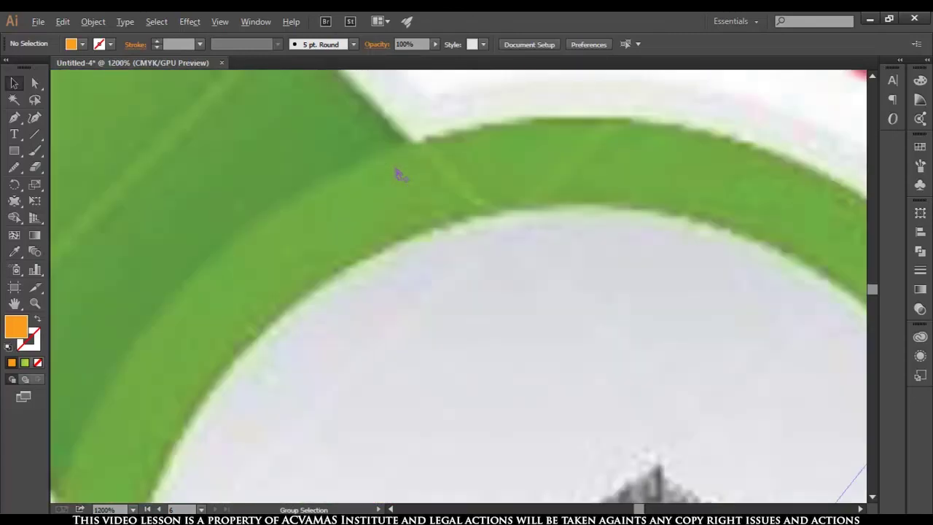
{"action": "scroll", "coordinate": [396, 172], "scroll_direction": "down", "scroll_amount": 3, "text": "alt"}
{"action": "scroll", "coordinate": [392, 174], "scroll_direction": "down", "scroll_amount": 1, "text": "alt"}
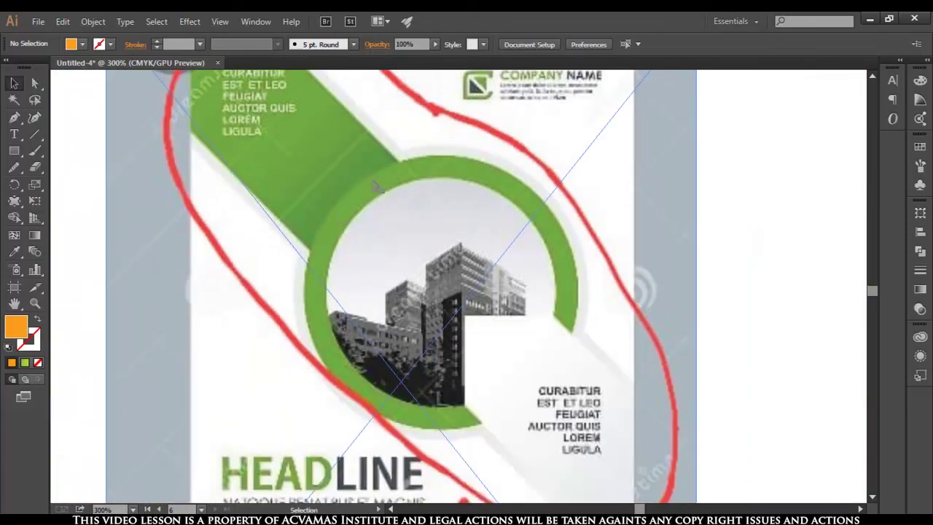
{"action": "scroll", "coordinate": [423, 306], "scroll_direction": "down", "scroll_amount": 2}
{"action": "scroll", "coordinate": [427, 308], "scroll_direction": "down", "scroll_amount": 3}
{"action": "scroll", "coordinate": [471, 335], "scroll_direction": "down", "scroll_amount": 4}
{"action": "scroll", "coordinate": [472, 335], "scroll_direction": "down", "scroll_amount": 3}
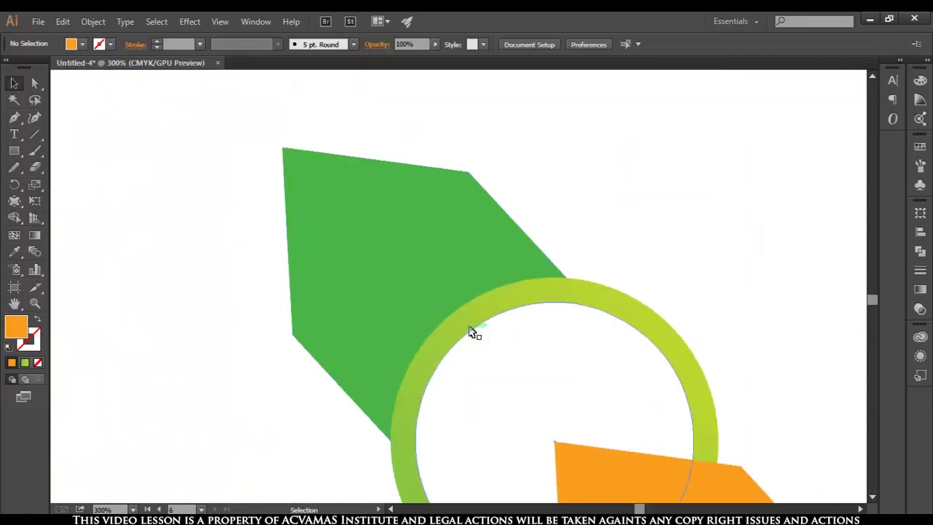
{"action": "left_click", "coordinate": [451, 322]}
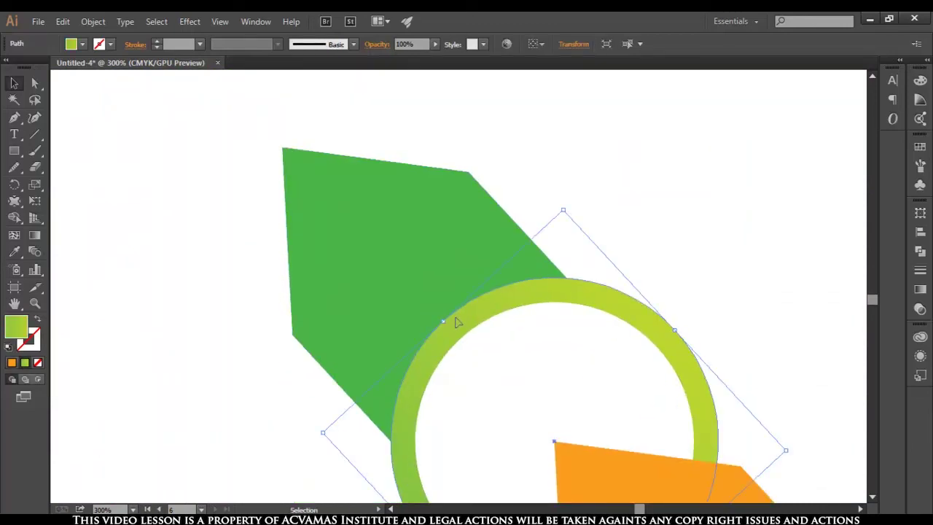
{"action": "scroll", "coordinate": [470, 327], "scroll_direction": "down", "scroll_amount": 1}
{"action": "scroll", "coordinate": [473, 332], "scroll_direction": "down", "scroll_amount": 2}
{"action": "left_click", "coordinate": [546, 269]}
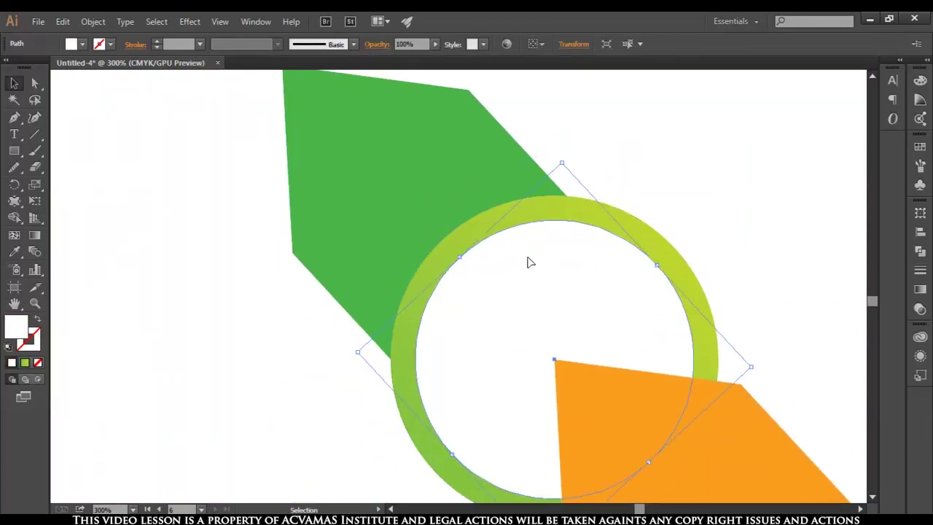
{"action": "left_click", "coordinate": [455, 242]}
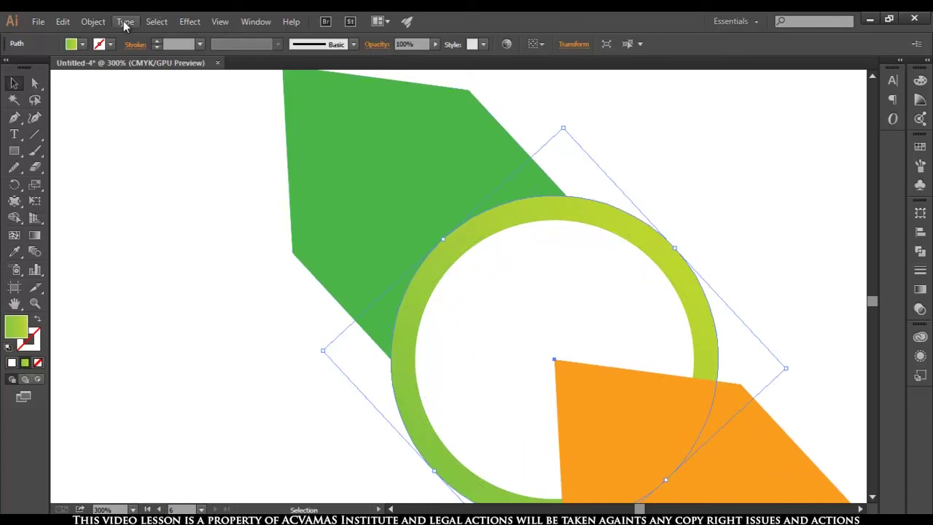
{"action": "left_click", "coordinate": [194, 23]}
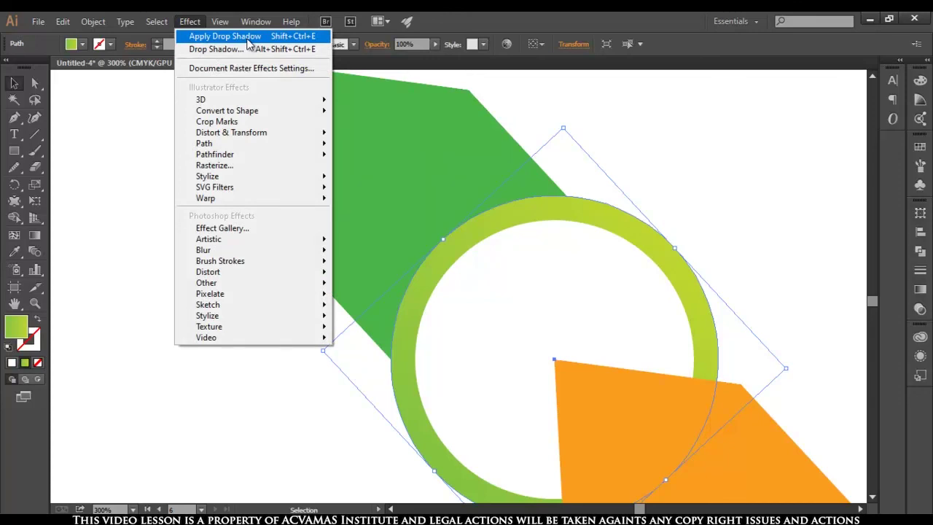
Apply a default drop shadow to the lime ring and review the result
{"action": "left_click", "coordinate": [247, 40]}
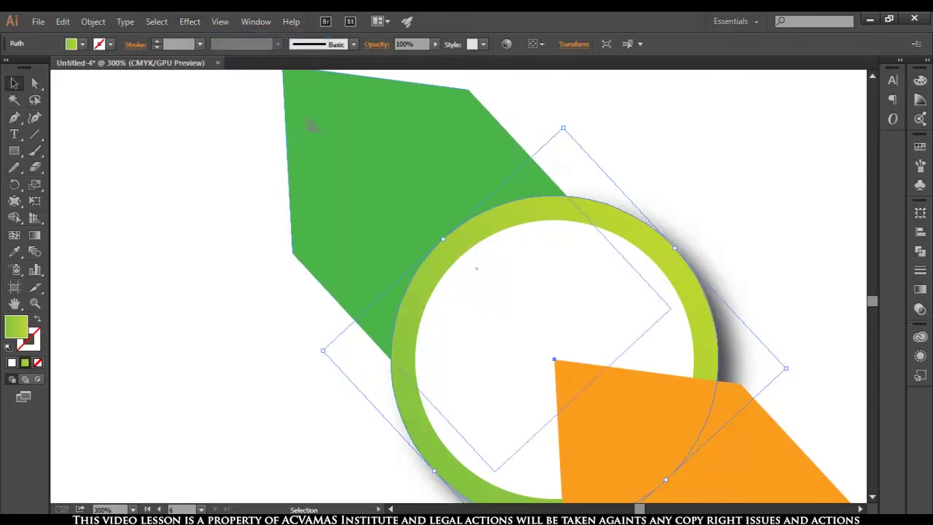
{"action": "left_click", "coordinate": [783, 211]}
{"action": "scroll", "coordinate": [583, 337], "scroll_direction": "down", "scroll_amount": 1}
{"action": "scroll", "coordinate": [583, 337], "scroll_direction": "down", "scroll_amount": 1}
{"action": "scroll", "coordinate": [583, 337], "scroll_direction": "up", "scroll_amount": 1}
{"action": "scroll", "coordinate": [583, 337], "scroll_direction": "up", "scroll_amount": 1}
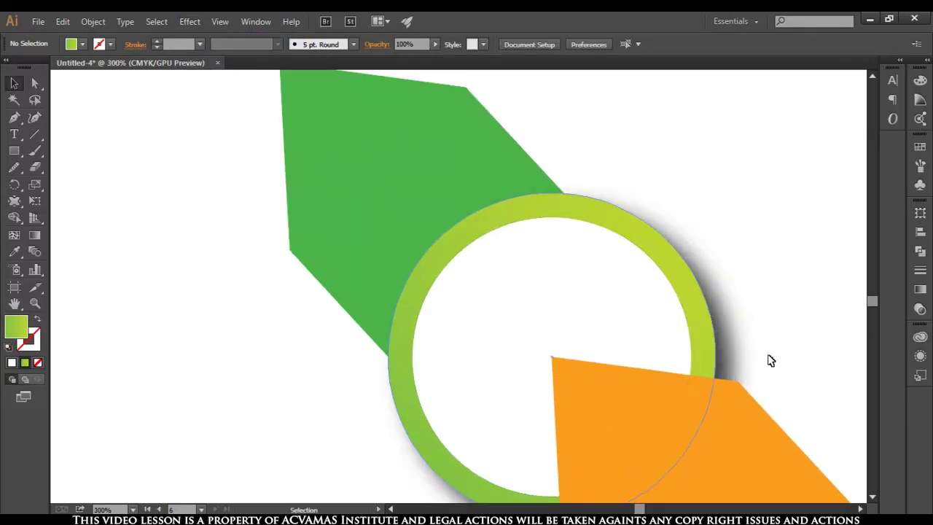
Undo the default drop shadow and reselect the lime ring
{"action": "key", "text": "a"}
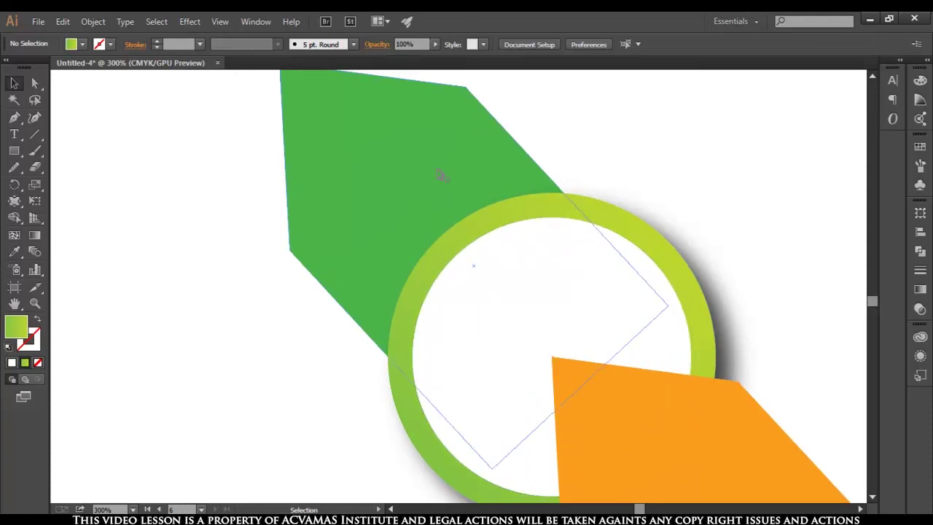
{"action": "key", "text": "v"}
{"action": "left_click", "coordinate": [504, 226]}
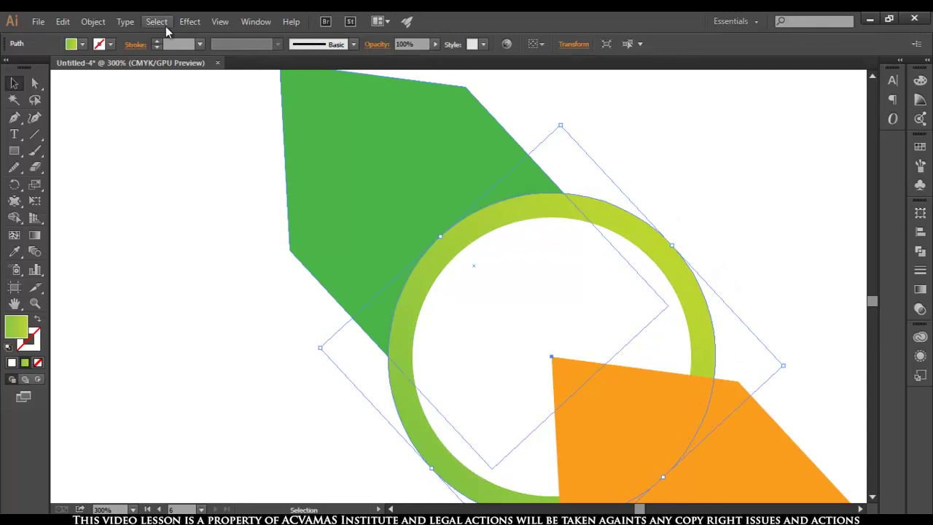
Open the Stylize Drop Shadow settings with Preview on and set X Offset to -2 pt
{"action": "left_click", "coordinate": [191, 22]}
{"action": "mouse_move", "coordinate": [207, 177]}
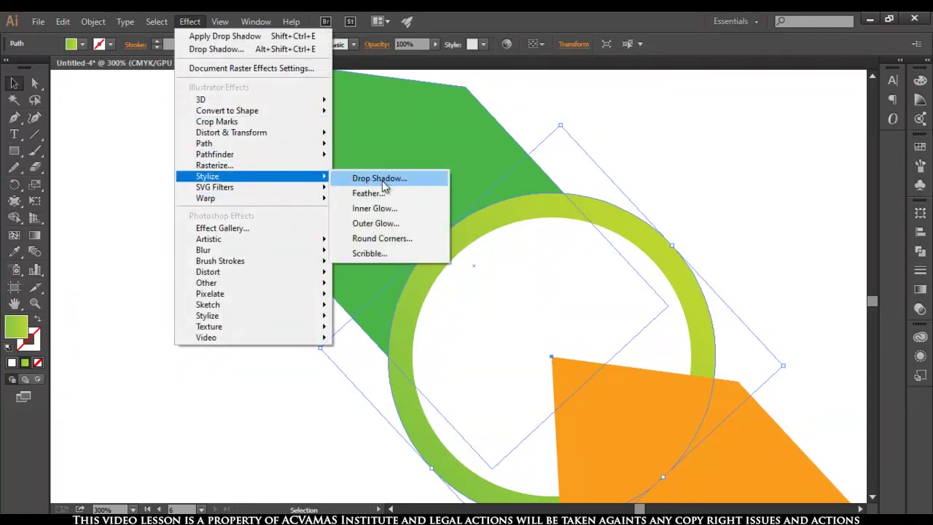
{"action": "left_click", "coordinate": [382, 181]}
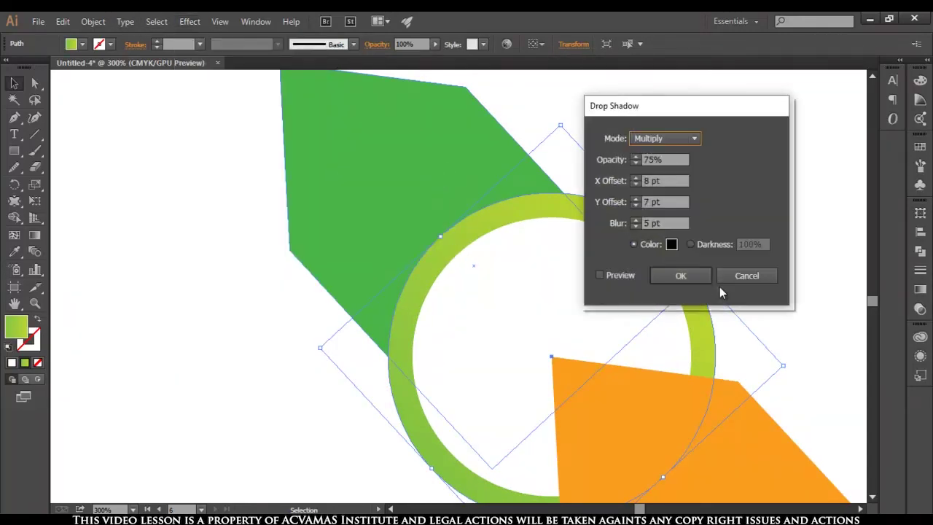
{"action": "left_click", "coordinate": [600, 276]}
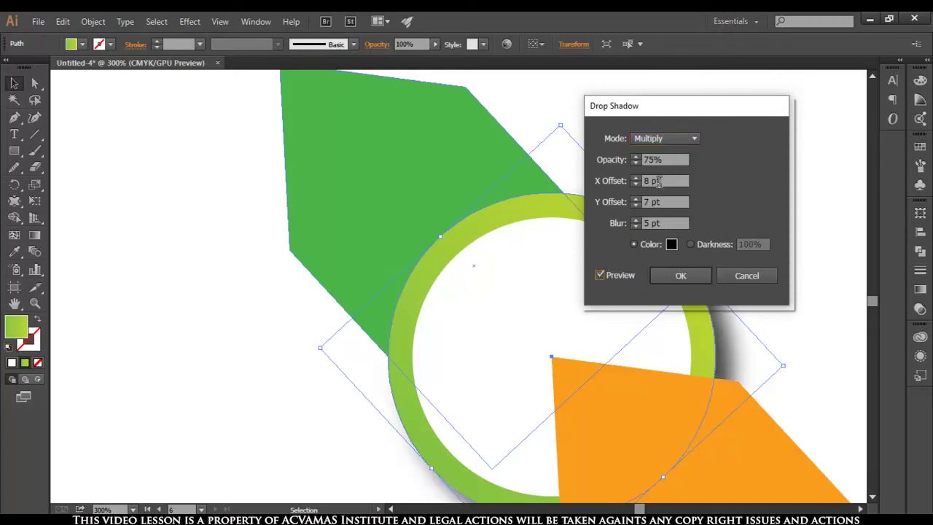
{"action": "left_click", "coordinate": [635, 178]}
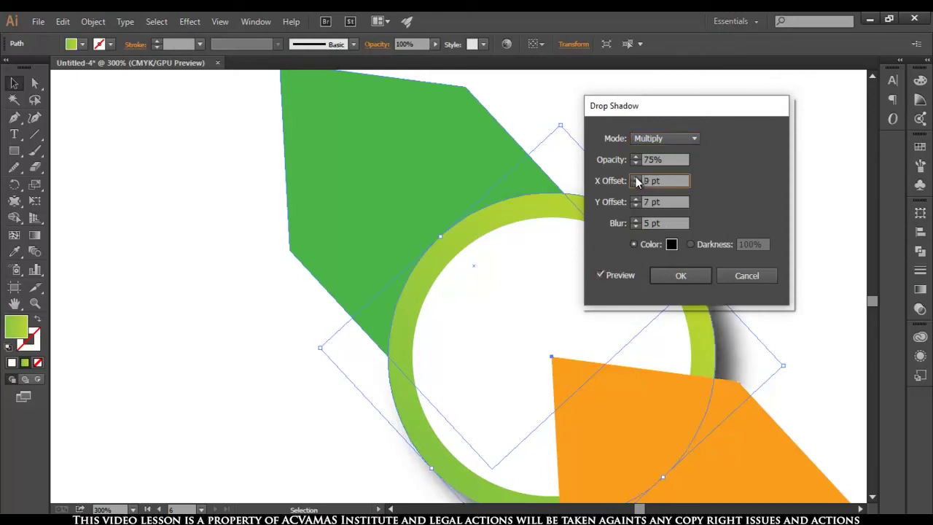
{"action": "left_click", "coordinate": [635, 184]}
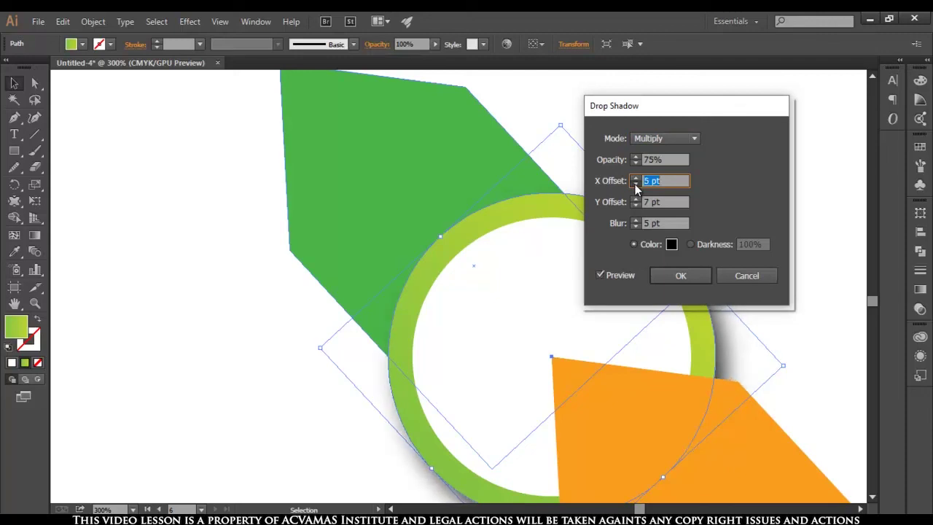
{"action": "left_click", "coordinate": [635, 185]}
Set Y Offset to -3 pt and Blur to 4 pt, then apply the shadow
{"action": "left_click", "coordinate": [636, 206]}
{"action": "left_click", "coordinate": [636, 207]}
{"action": "left_click", "coordinate": [635, 207]}
{"action": "left_click", "coordinate": [634, 206]}
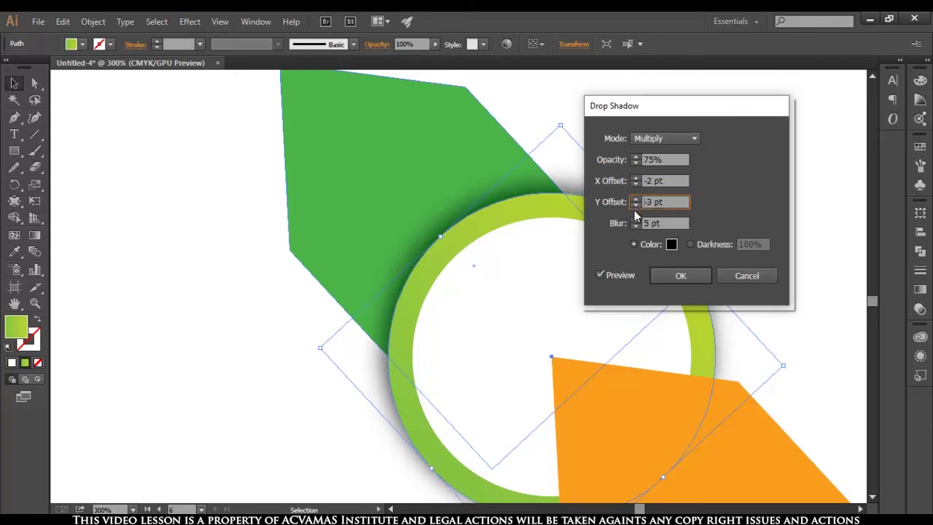
{"action": "left_click", "coordinate": [636, 227]}
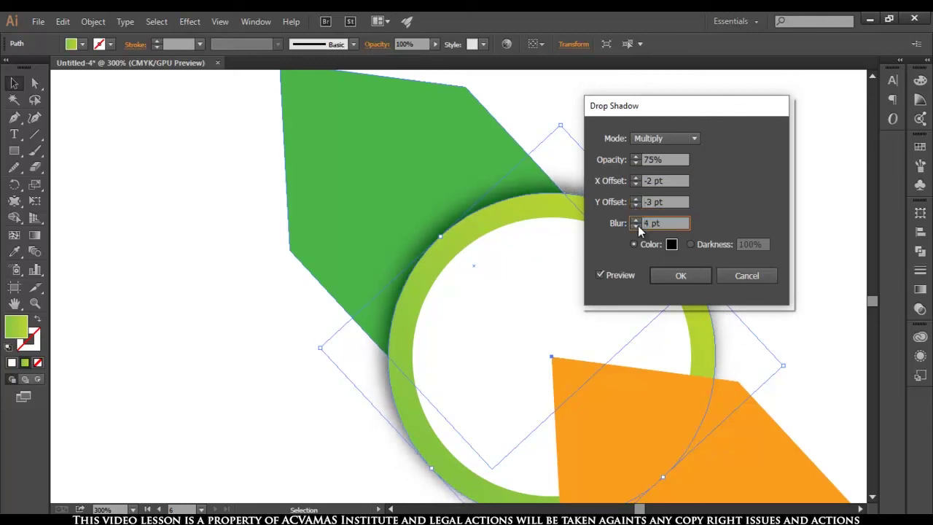
{"action": "left_click", "coordinate": [680, 276]}
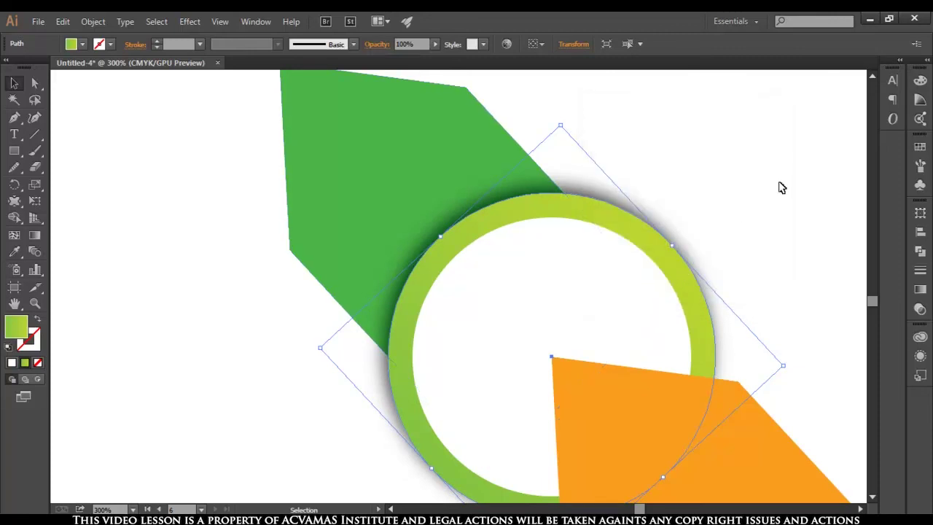
{"action": "left_click", "coordinate": [781, 188]}
{"action": "key", "text": "ctrl+minus"}
{"action": "key", "text": "ctrl+minus"}
Zoom out and pan to show all six artboards, including the HEADLINE flyer reference
{"action": "mouse_move", "coordinate": [568, 391]}
{"action": "left_mouse_down"}
{"action": "mouse_move", "coordinate": [561, 335]}
{"action": "mouse_move", "coordinate": [590, 386]}
{"action": "left_mouse_up"}
{"action": "scroll", "coordinate": [516, 323], "scroll_direction": "up", "scroll_amount": 3}
{"action": "scroll", "coordinate": [499, 315], "scroll_direction": "up", "scroll_amount": 4}
{"action": "scroll", "coordinate": [499, 315], "scroll_direction": "up", "scroll_amount": 1}
{"action": "scroll", "coordinate": [583, 322], "scroll_direction": "down", "scroll_amount": 2}
{"action": "scroll", "coordinate": [583, 323], "scroll_direction": "down", "scroll_amount": 6, "text": "alt"}
{"action": "scroll", "coordinate": [583, 323], "scroll_direction": "up", "scroll_amount": 2, "text": "alt"}
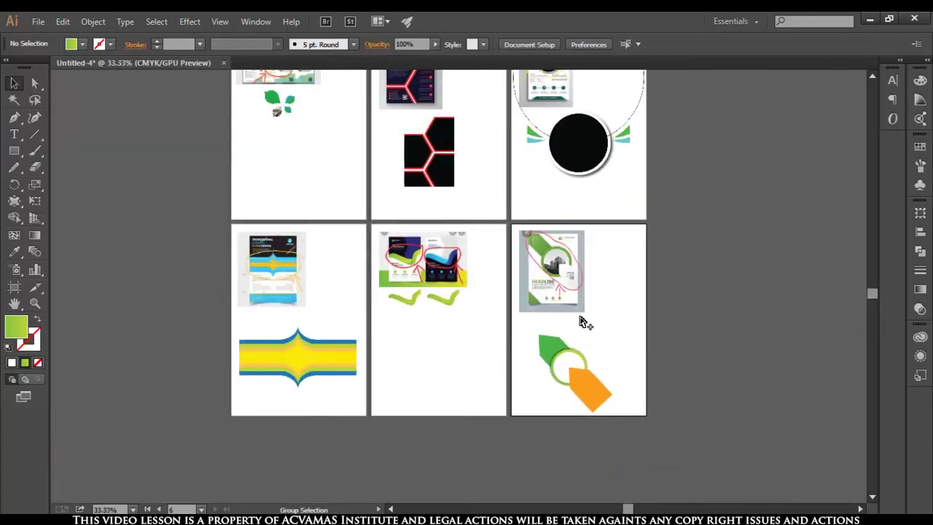
{"action": "left_click_drag", "start_coordinate": [493, 172], "coordinate": [504, 231]}
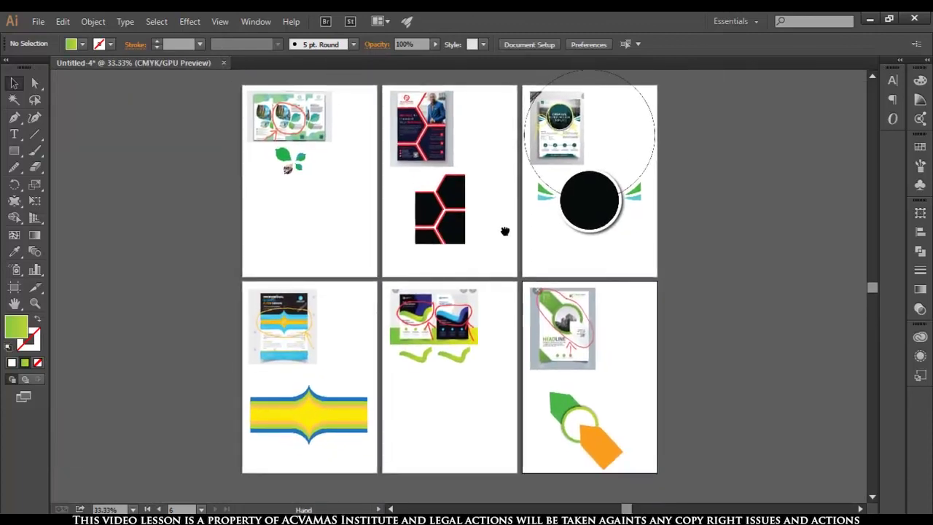